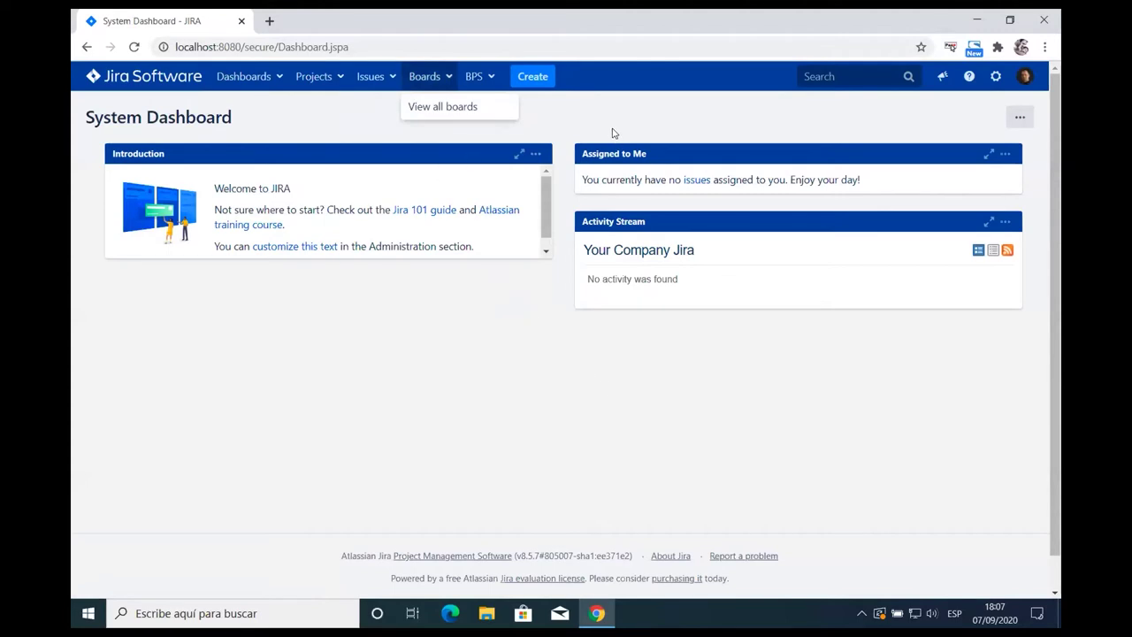
- Launch the BPS IDE from the BPS menu in the Jira header
click(478, 78)
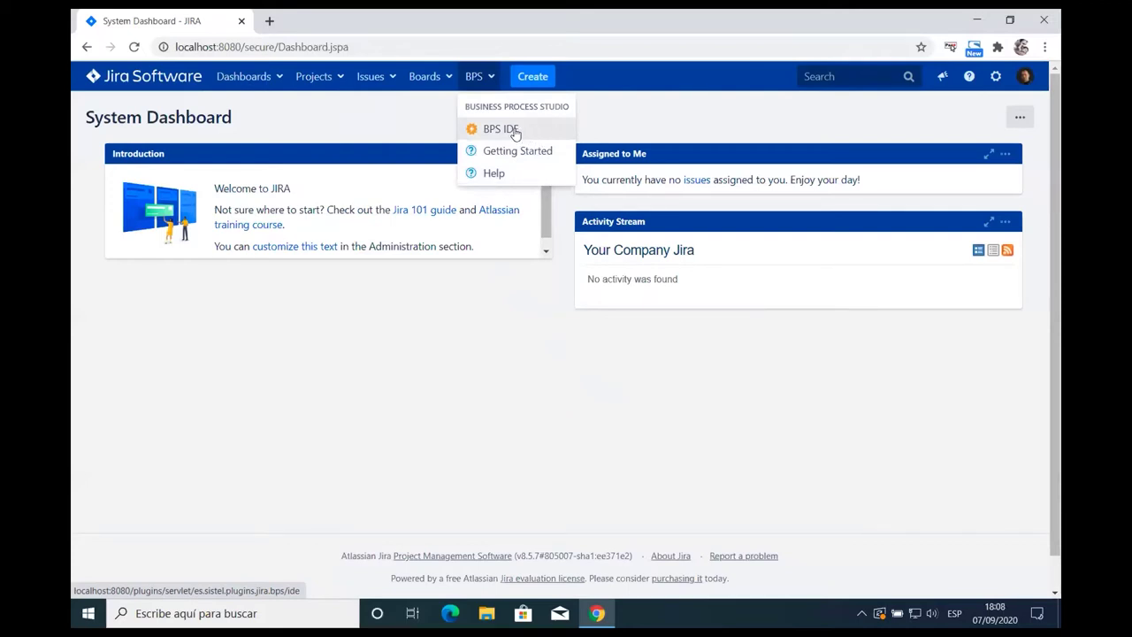
click(501, 130)
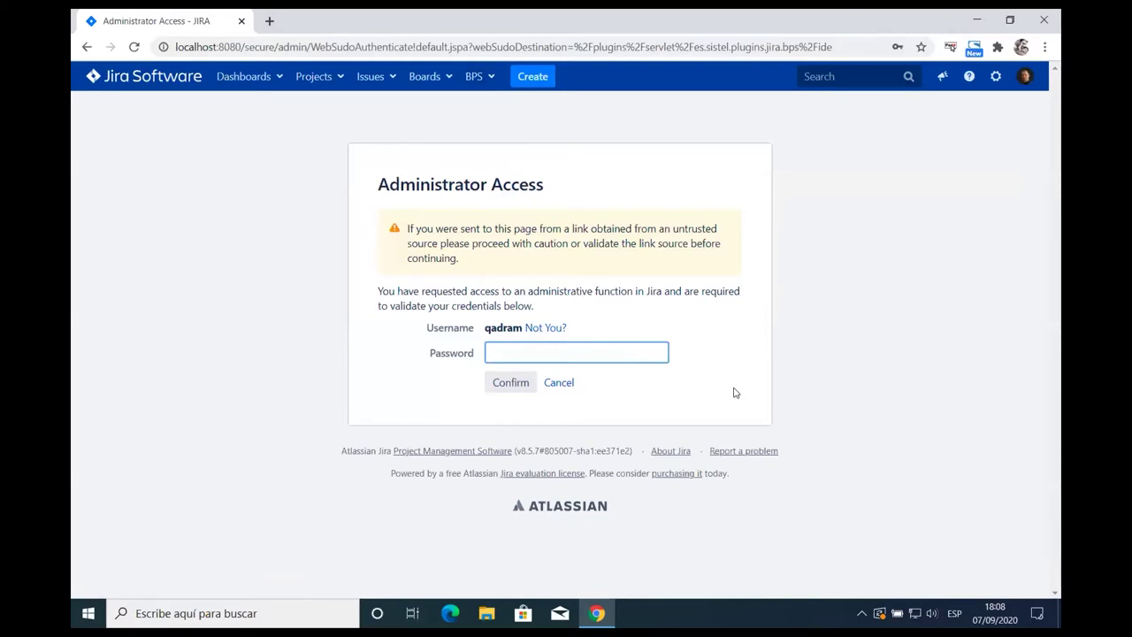
- Confirm administrator access with the browser's saved account password
click(634, 354)
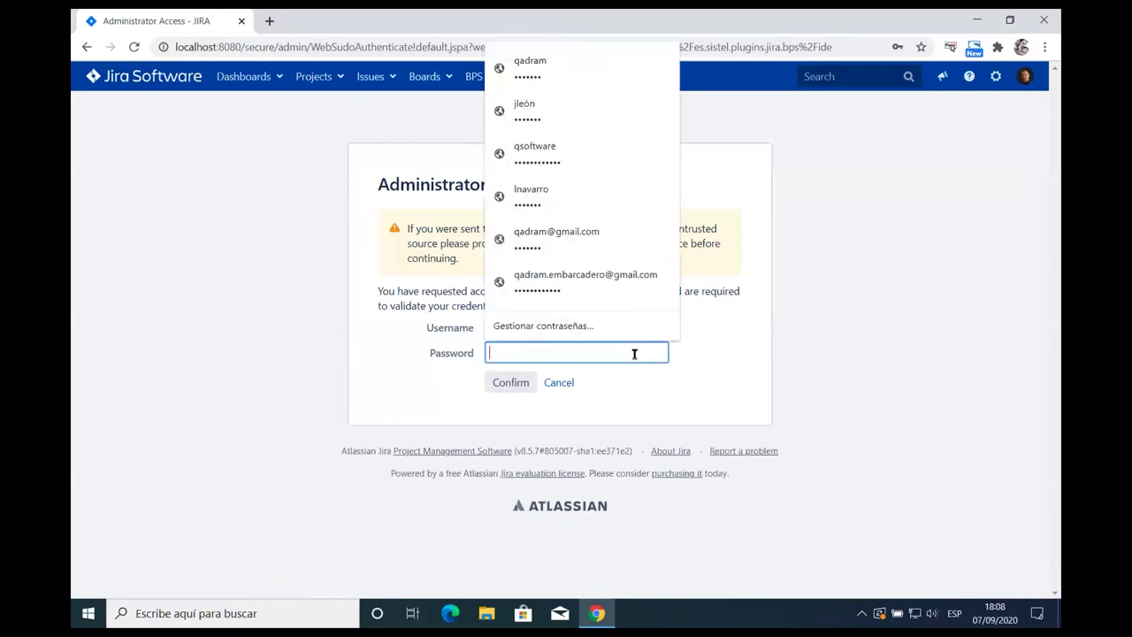
click(647, 88)
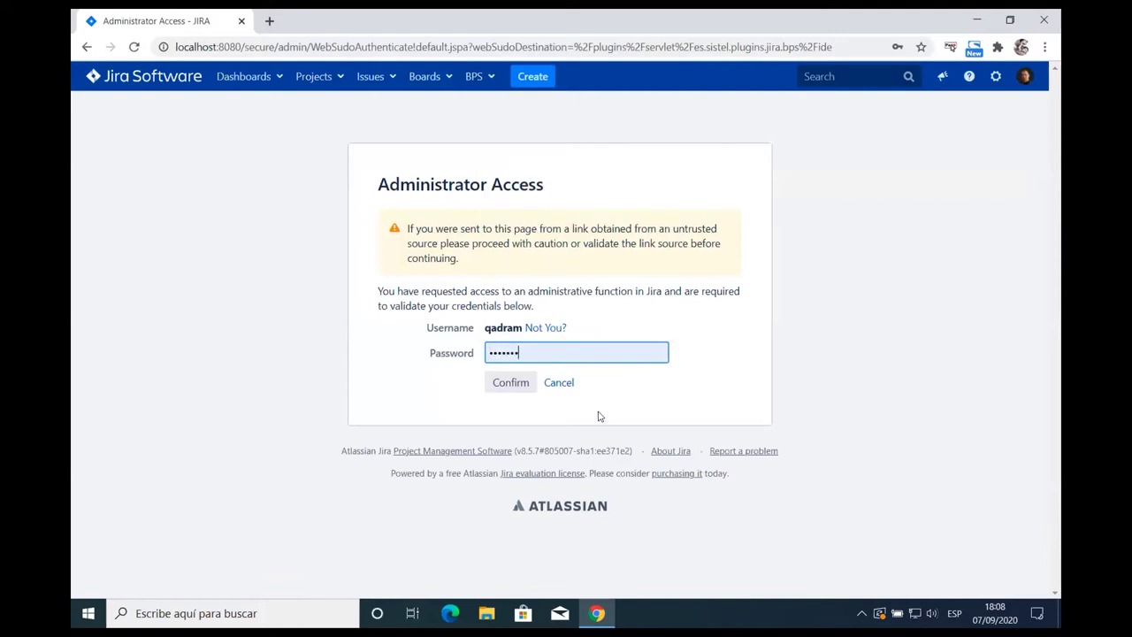
click(515, 395)
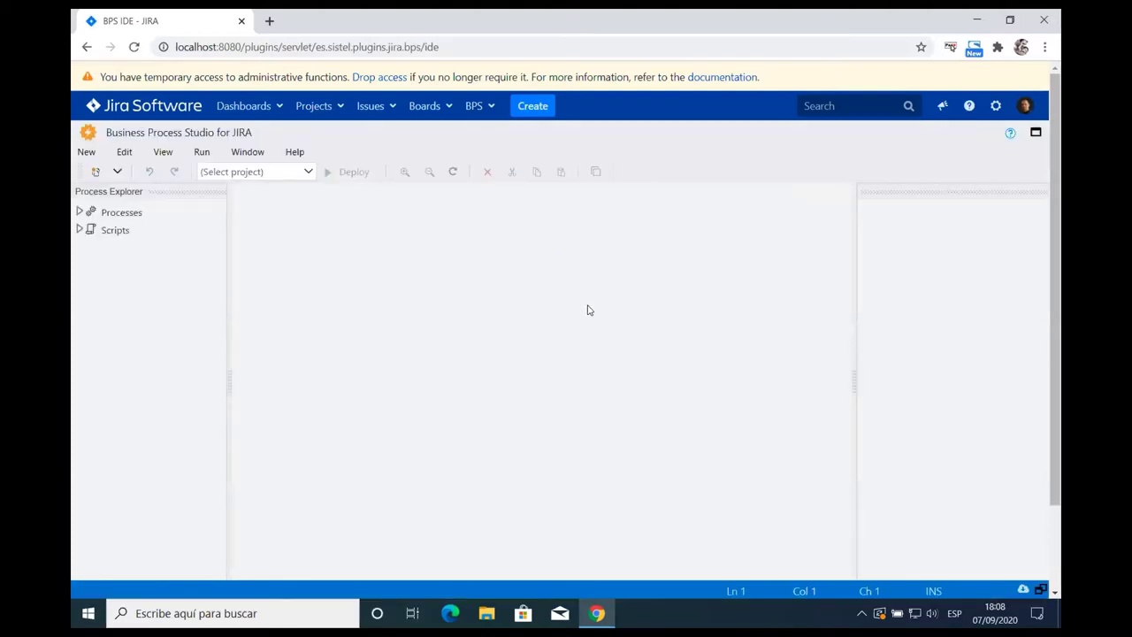
- Select the Processes group and dismiss the update Information notification
click(124, 213)
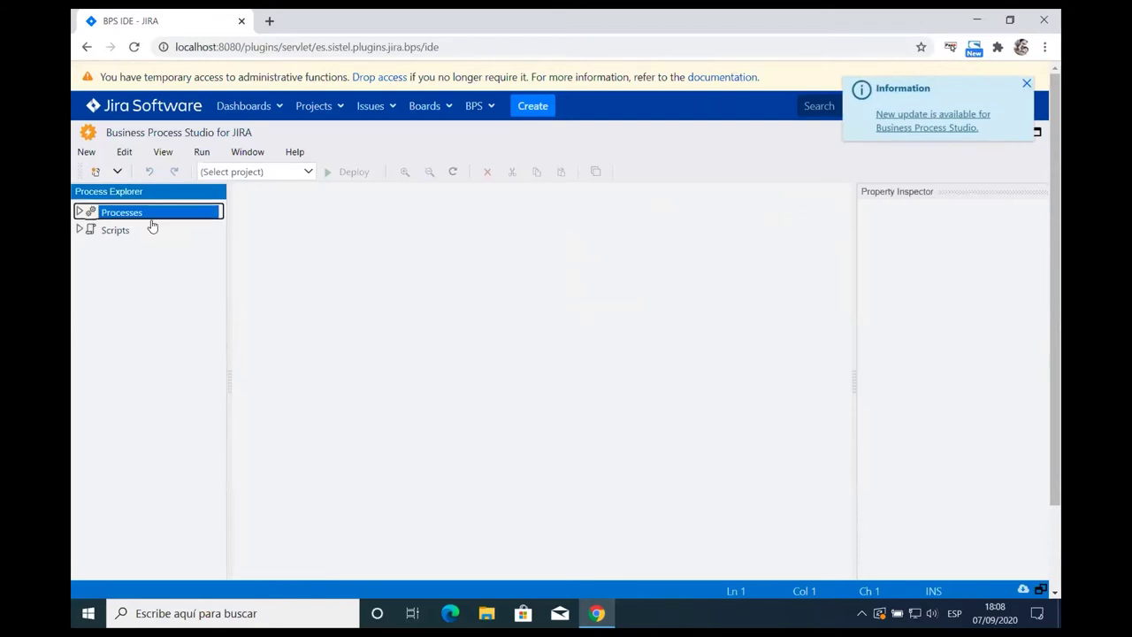
click(1027, 85)
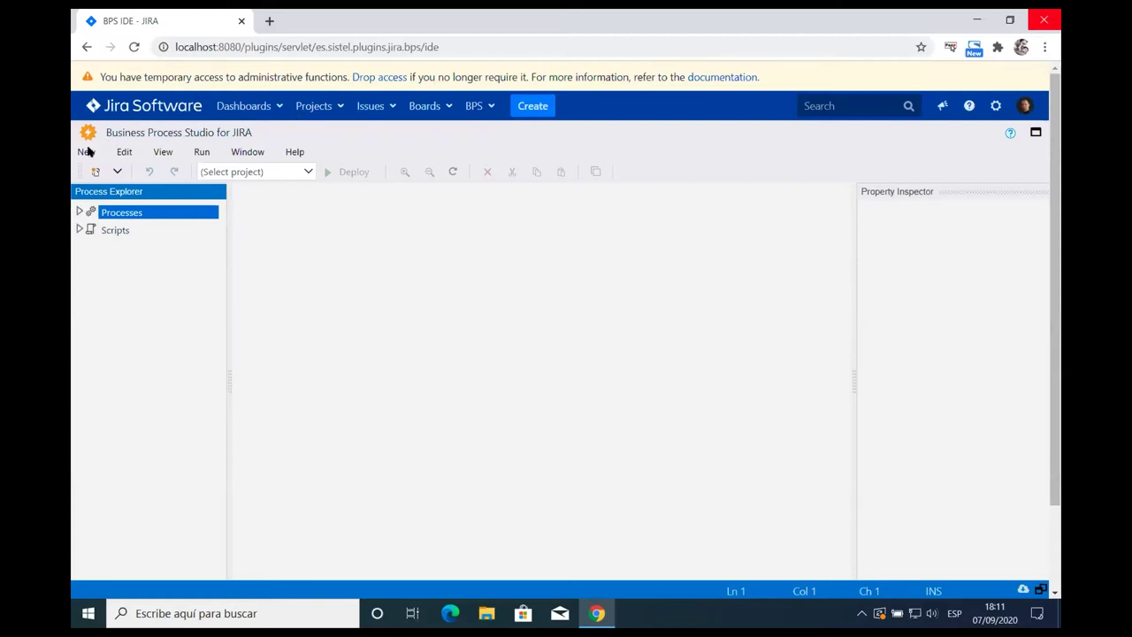
- Create Process 1 with New Process on the Processes group, then browse the New menu
right_click(124, 215)
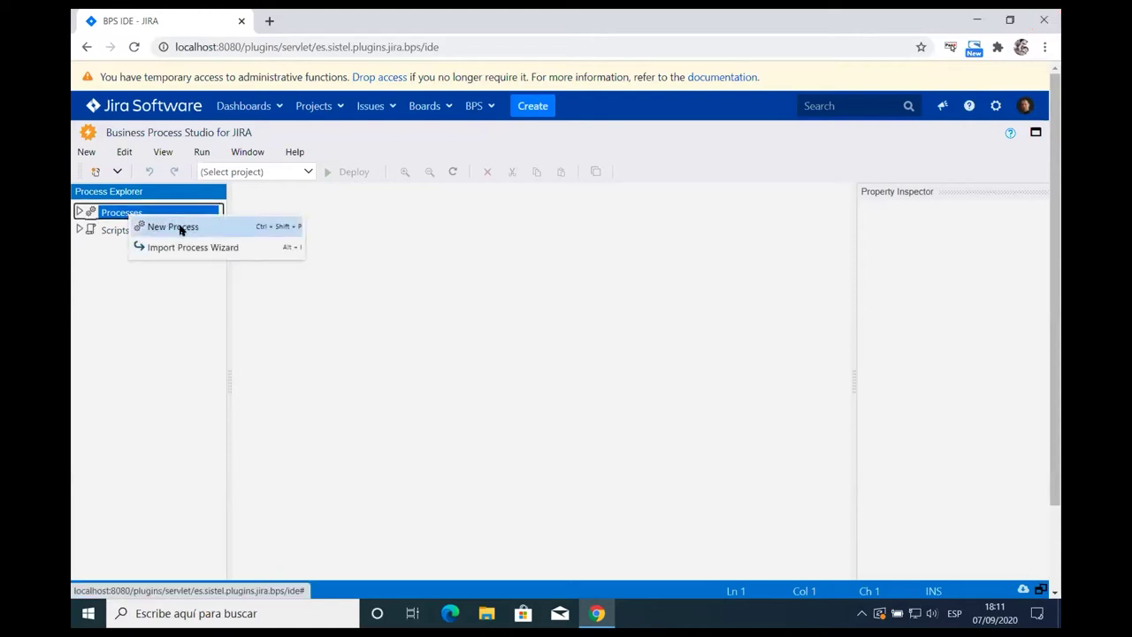
click(179, 228)
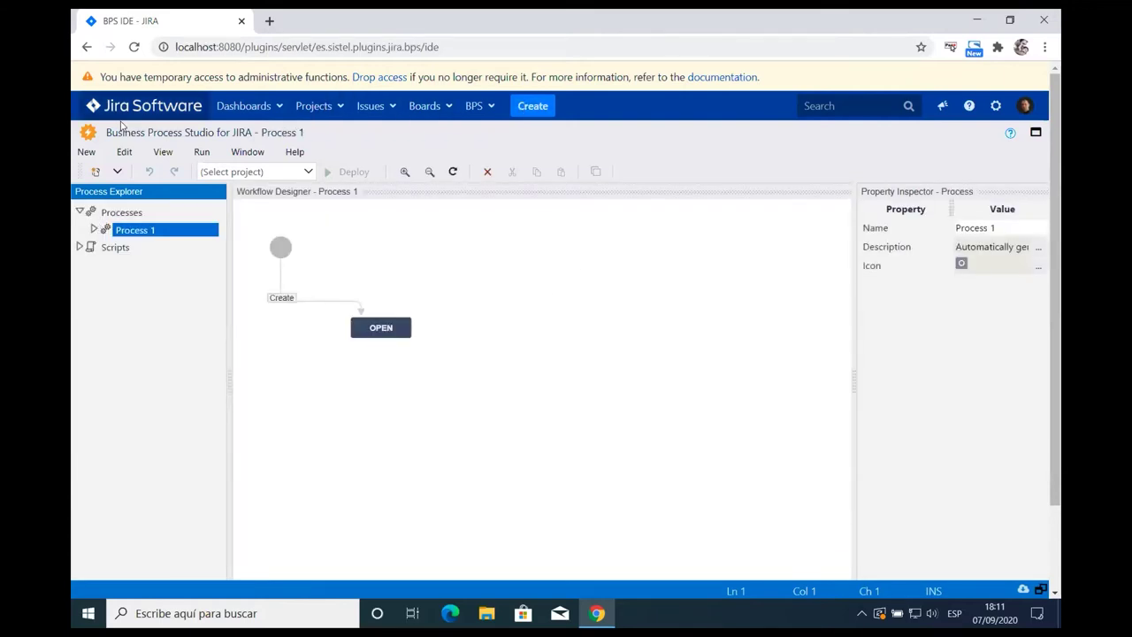
click(84, 153)
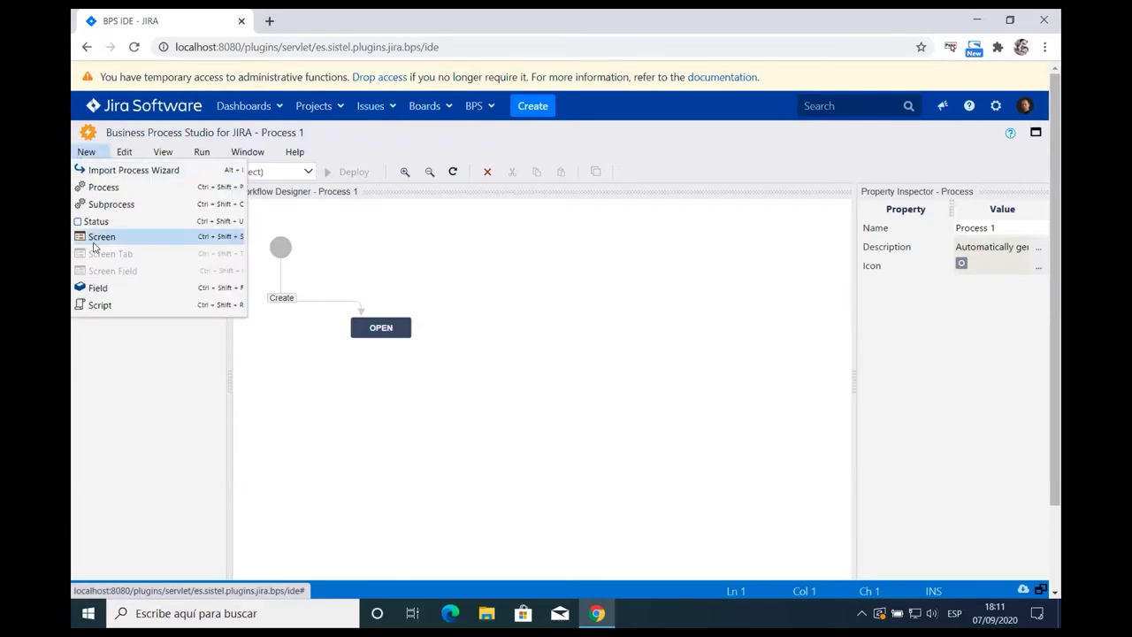
mouse_move(126, 154)
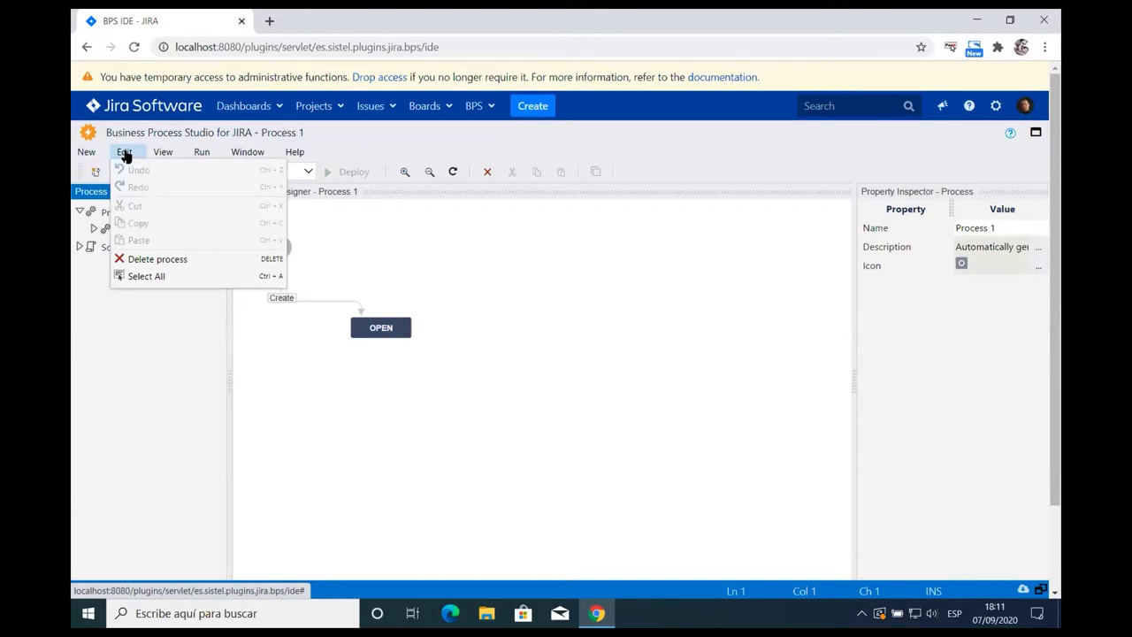
mouse_move(200, 152)
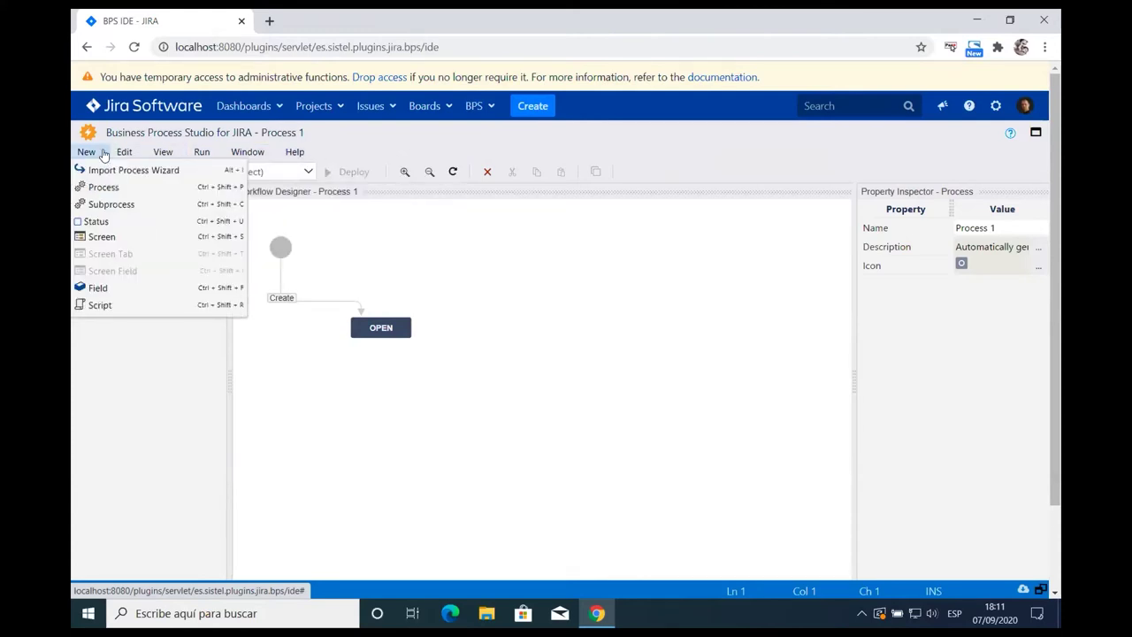
click(296, 392)
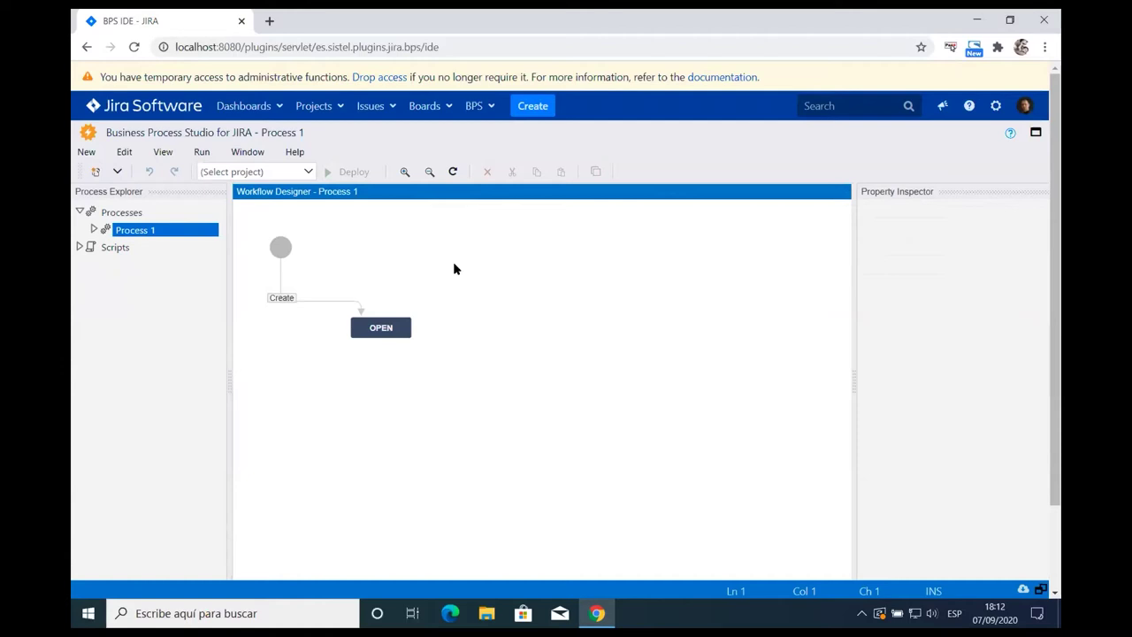
- Inspect the Create transition and OPEN status properties, then maximize the studio
click(335, 300)
click(380, 327)
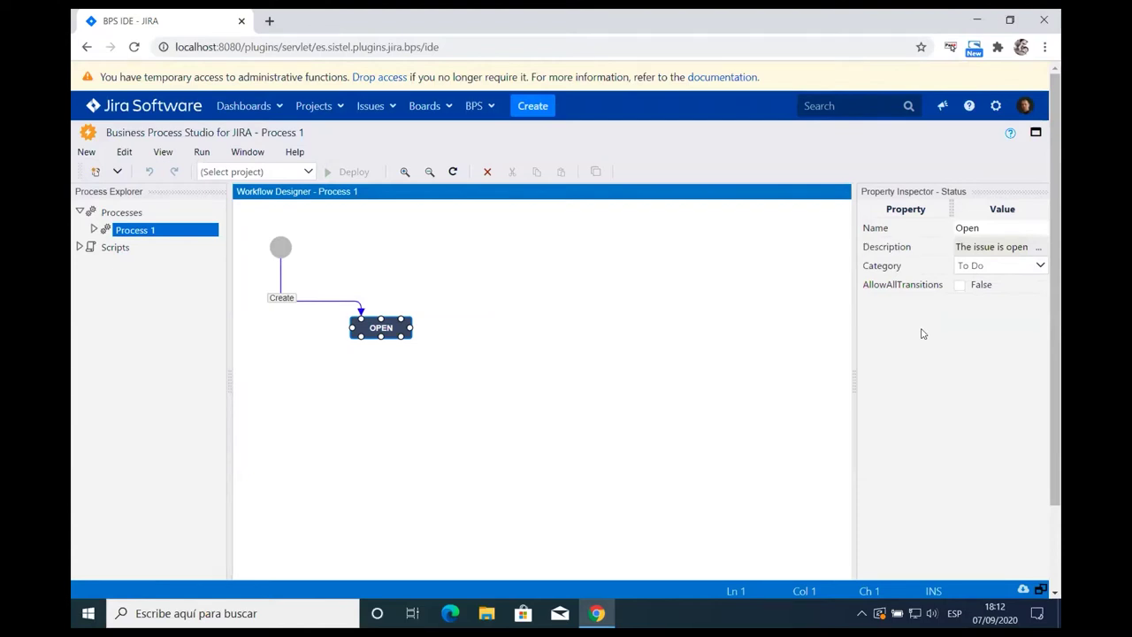
click(323, 299)
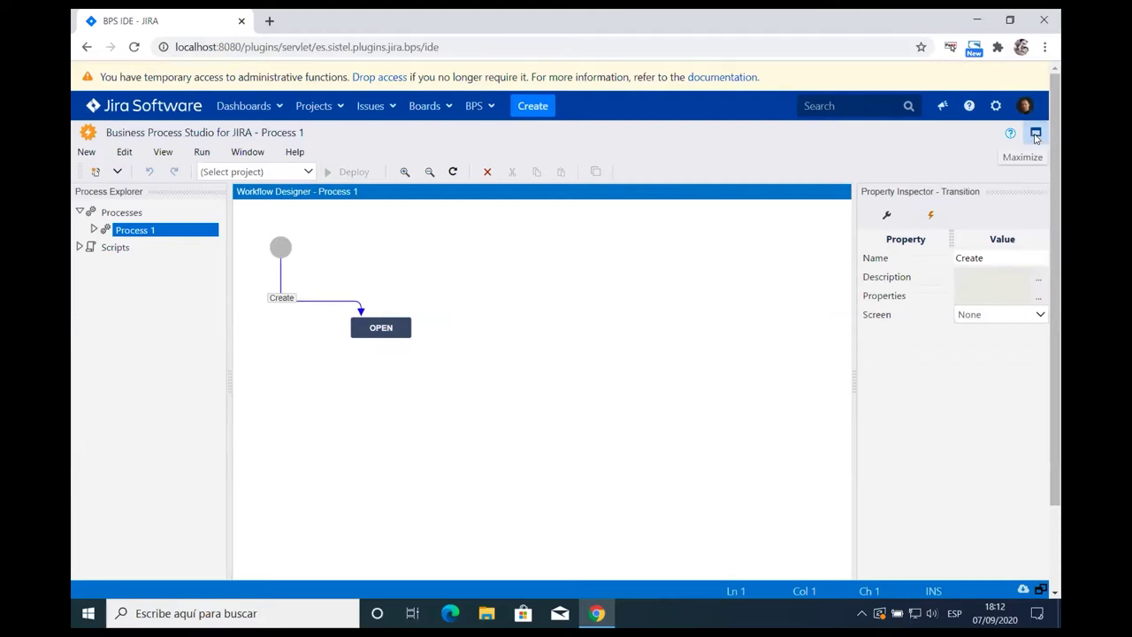
click(1036, 134)
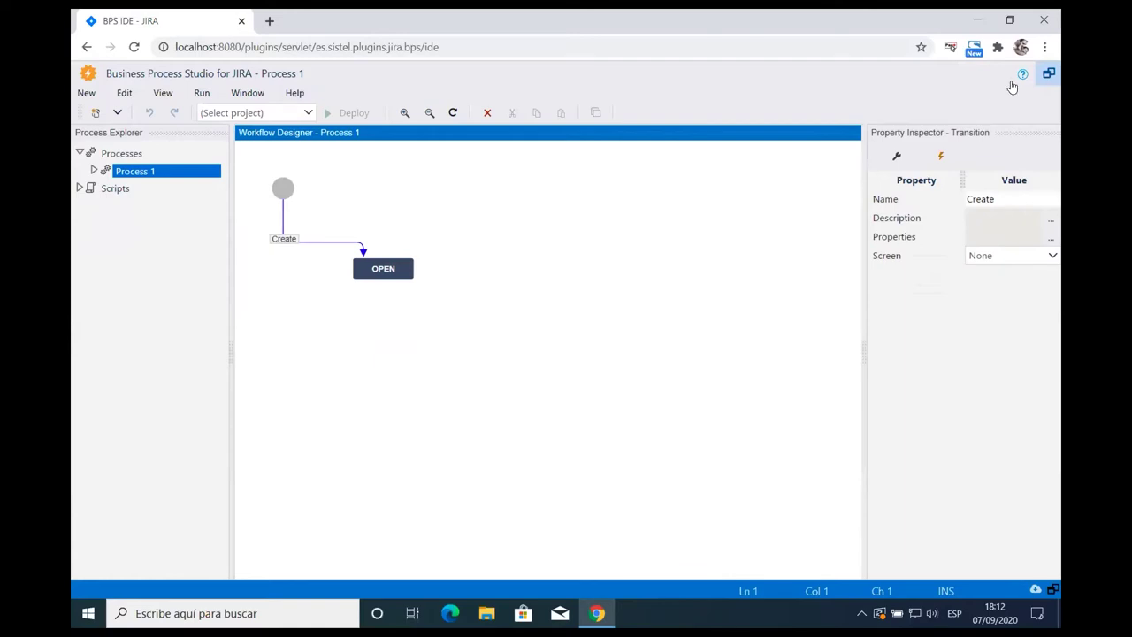
- Move the start node directly above OPEN and show Process 1's properties
click(1049, 74)
drag(278, 187, 372, 173)
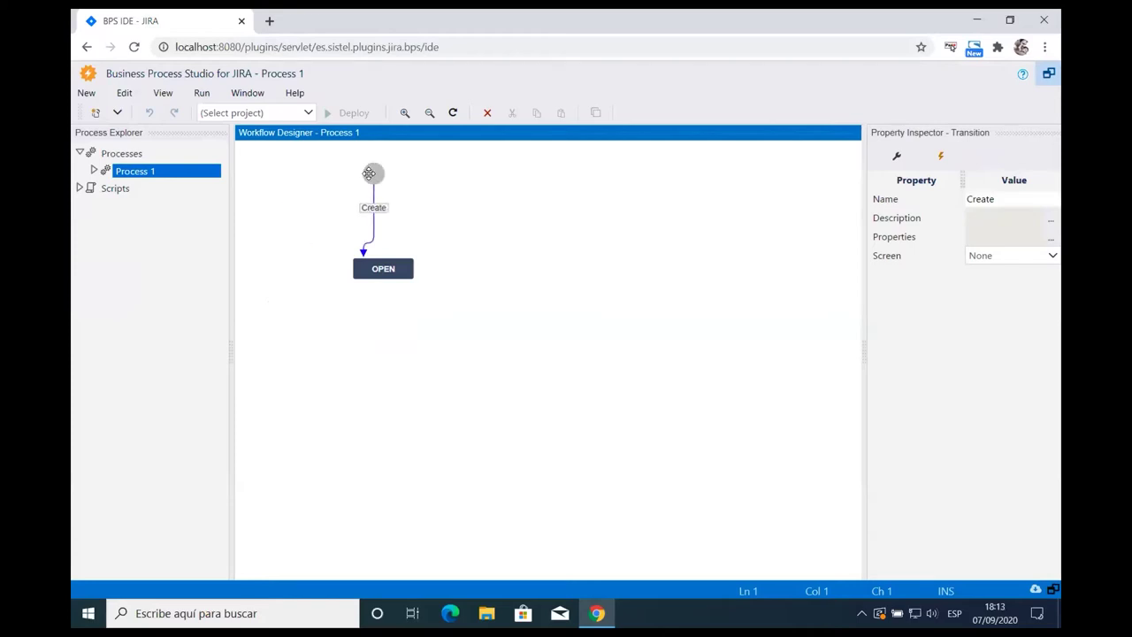
click(356, 270)
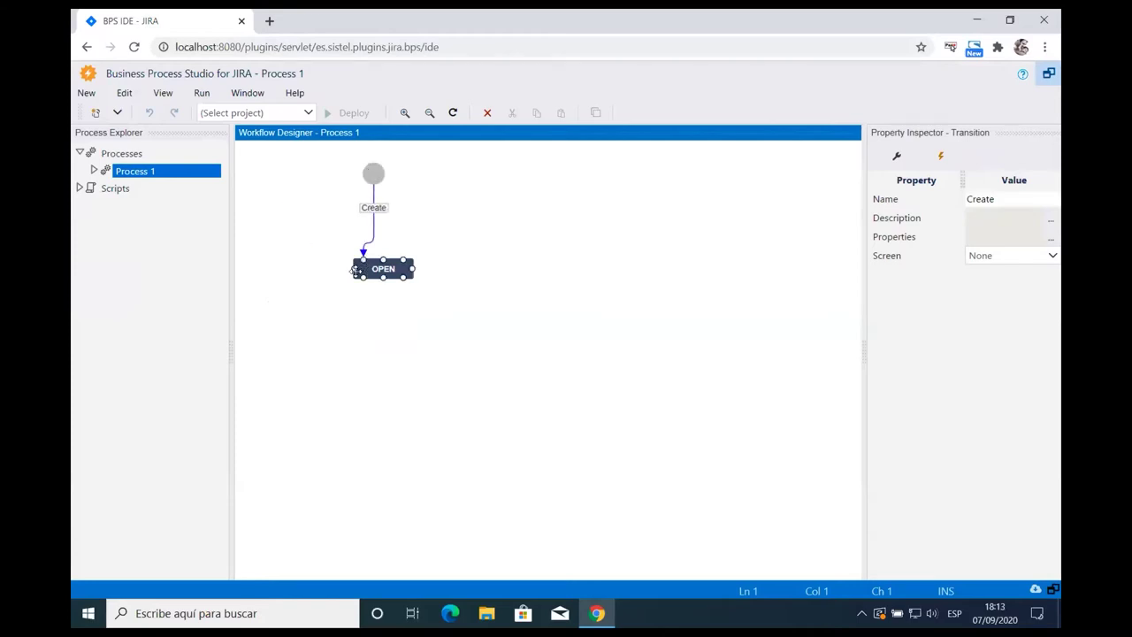
click(139, 172)
- Rename the process to 'Position' and nudge the start node into alignment
click(956, 169)
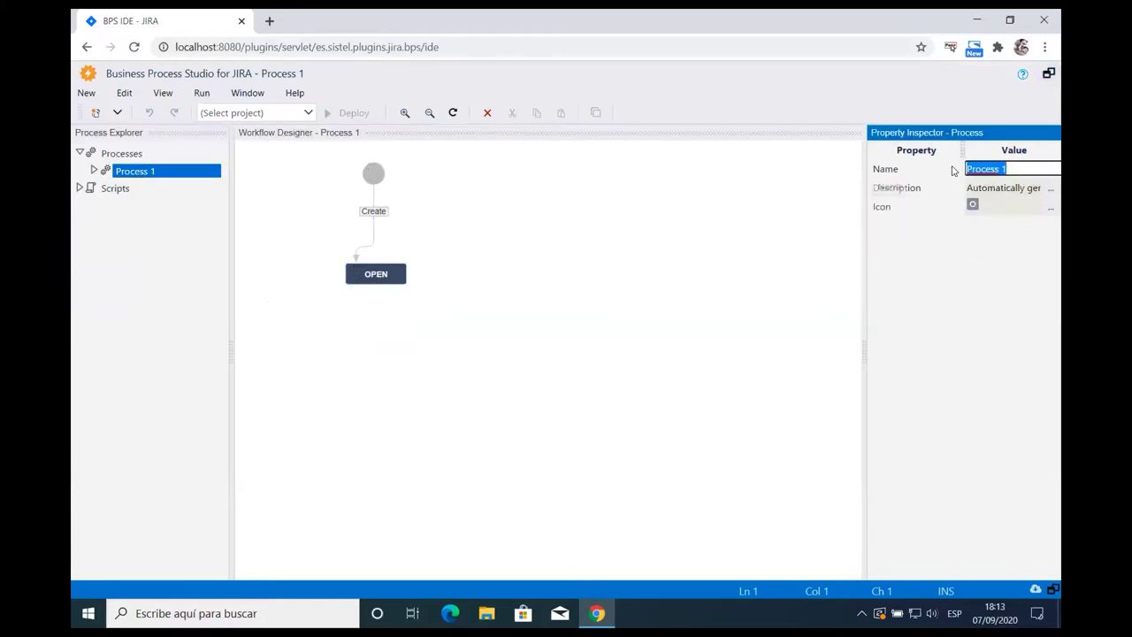
text(Position)
key(Return)
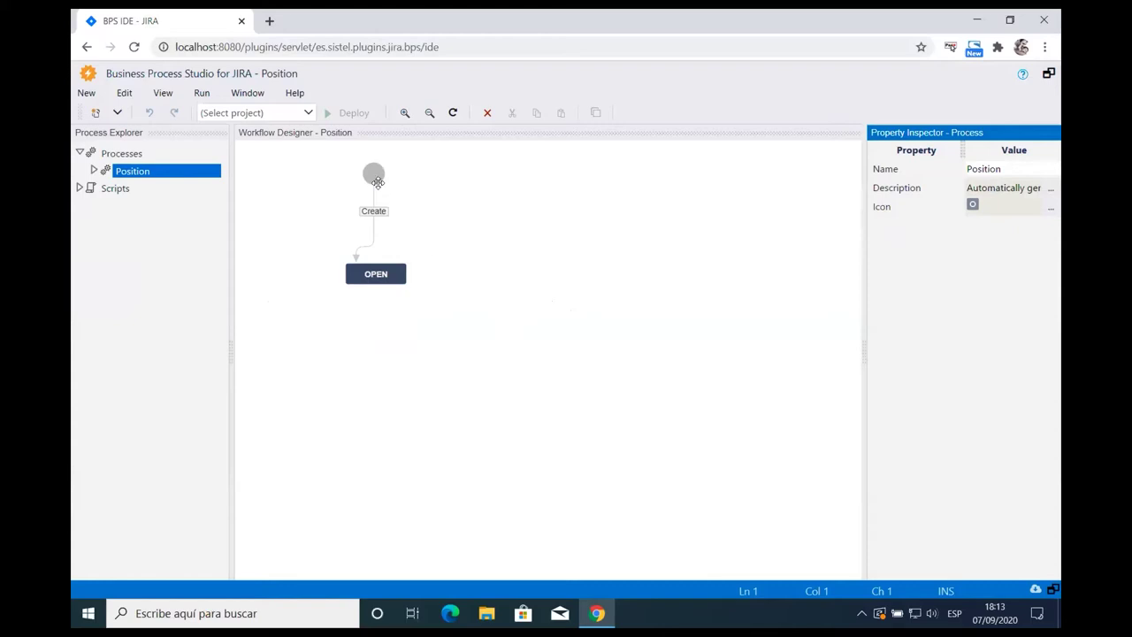
drag(370, 175, 365, 173)
click(360, 266)
click(419, 348)
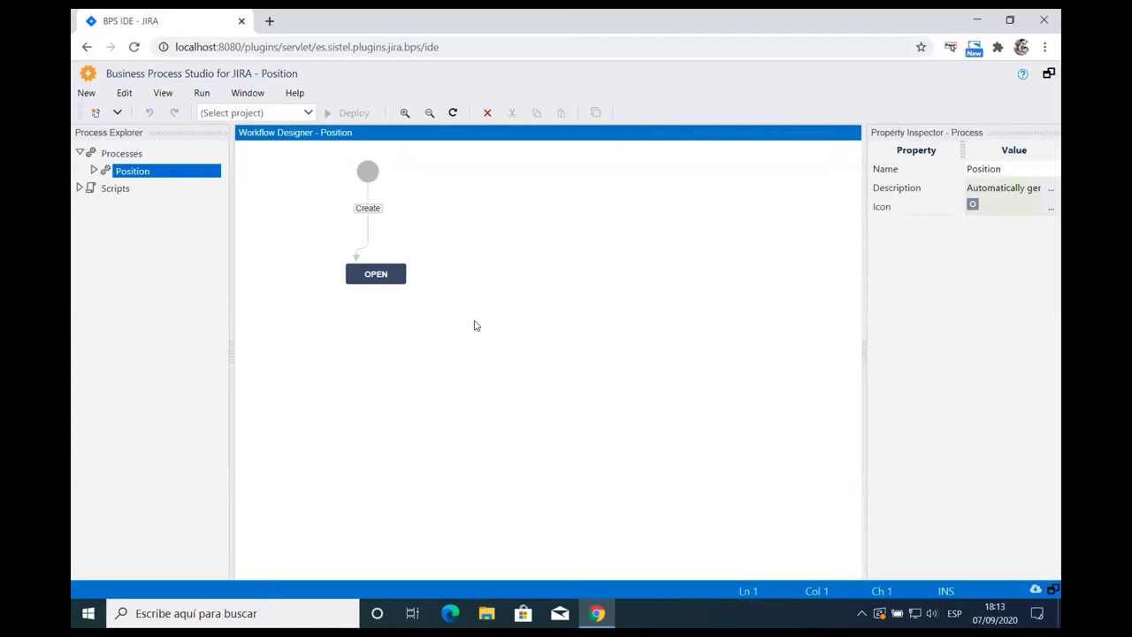
- Add the existing In Progress status and place it below OPEN
right_click(473, 325)
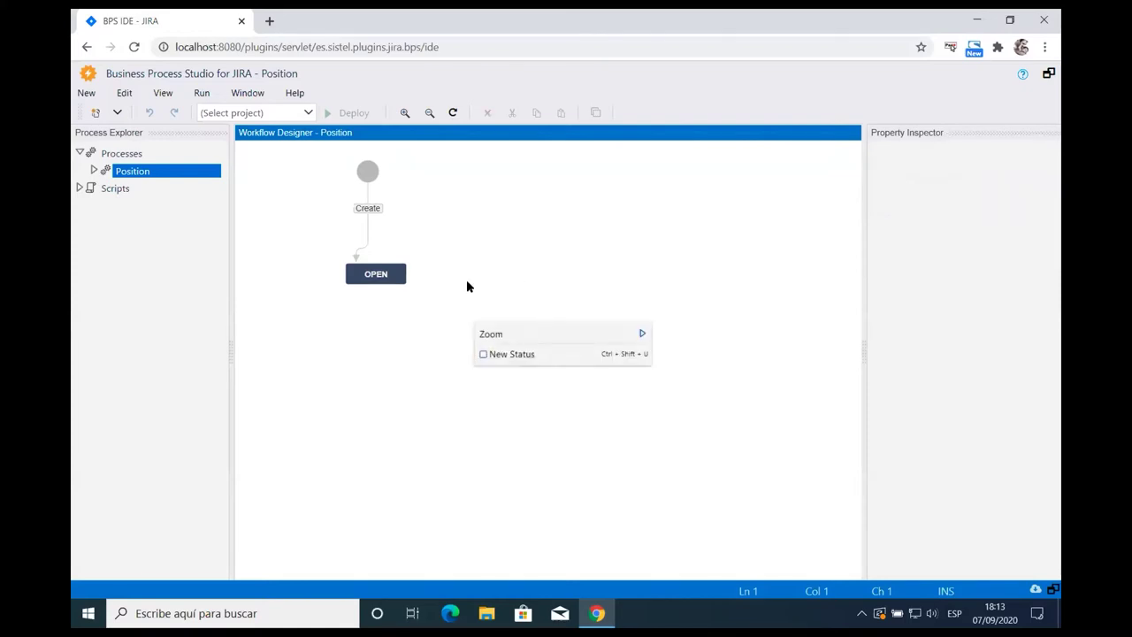
click(538, 355)
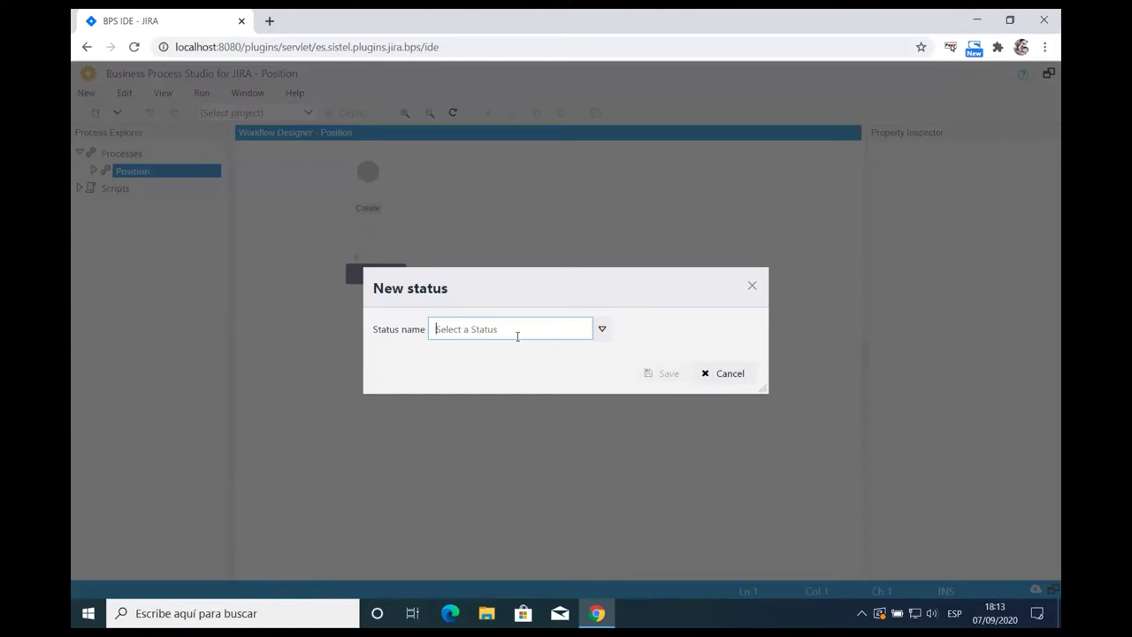
text(In Progress)
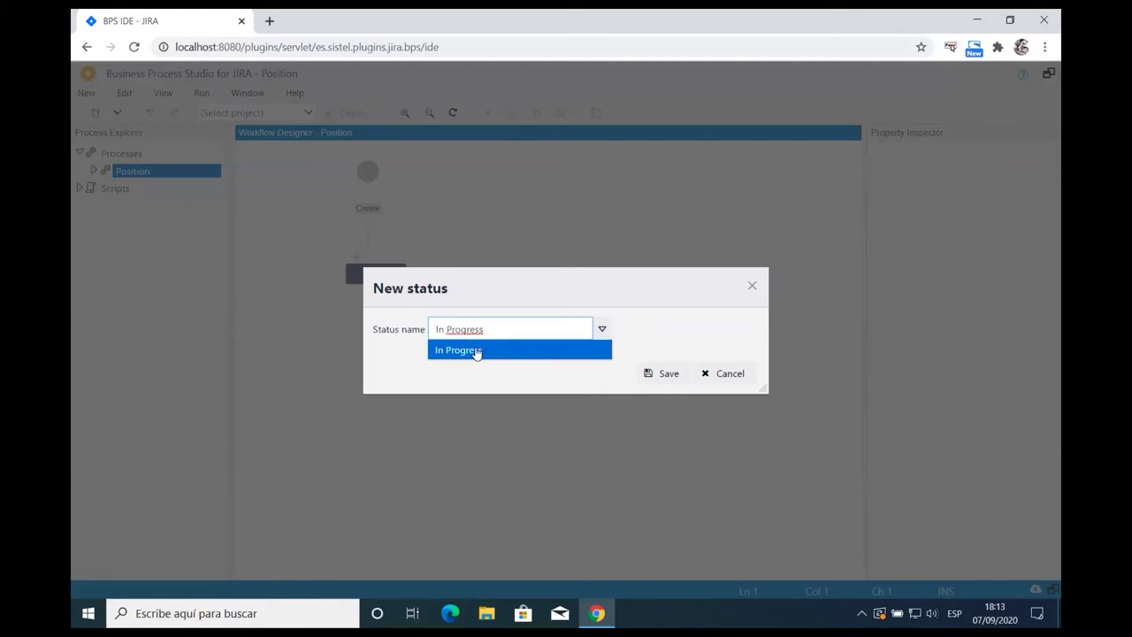
click(477, 351)
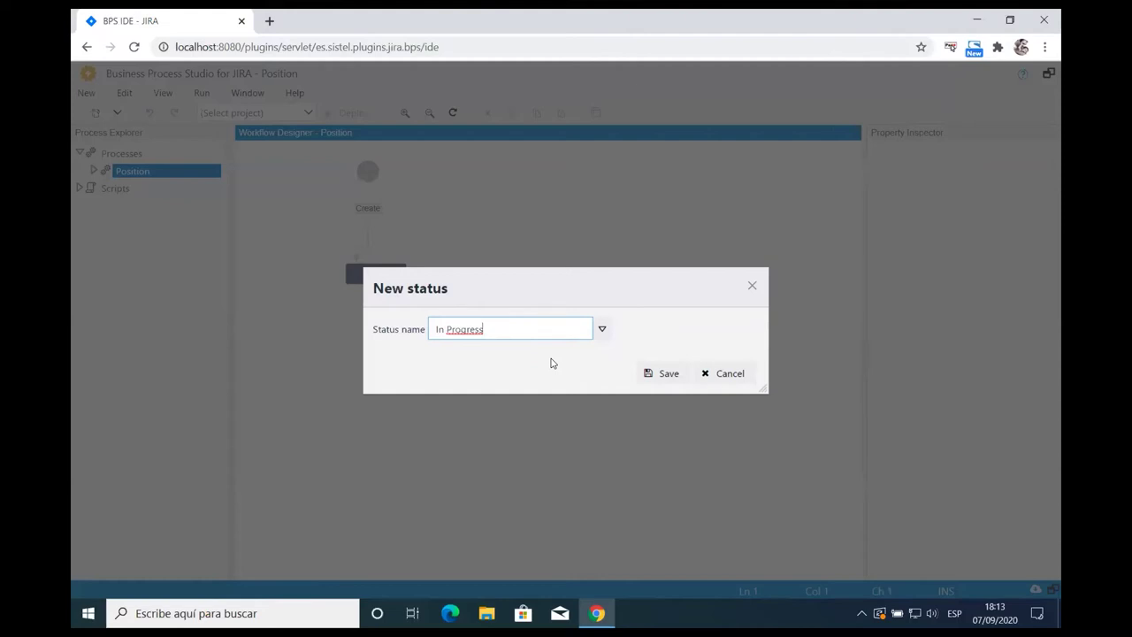
click(659, 374)
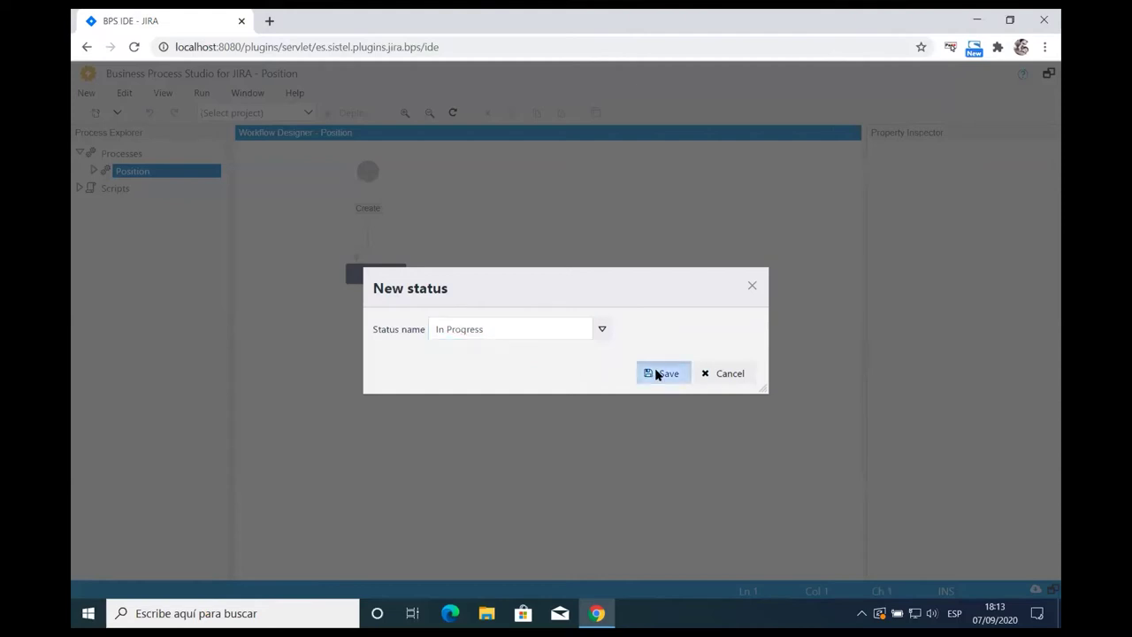
drag(424, 270, 402, 318)
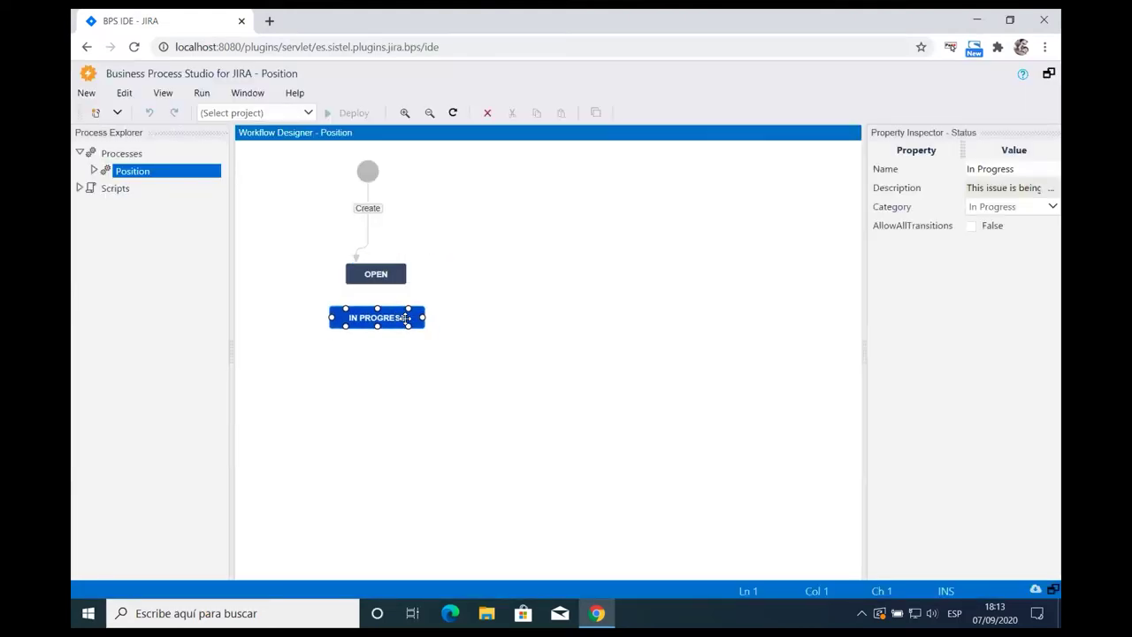
- Add a new Hired status and position it below IN PROGRESS
right_click(501, 365)
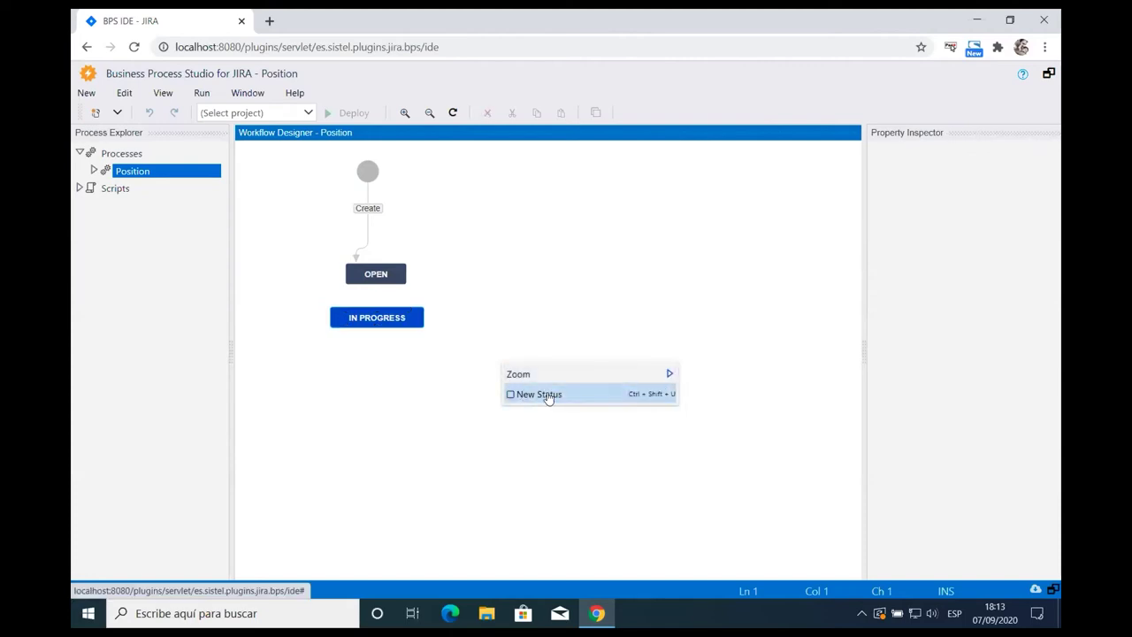
click(548, 395)
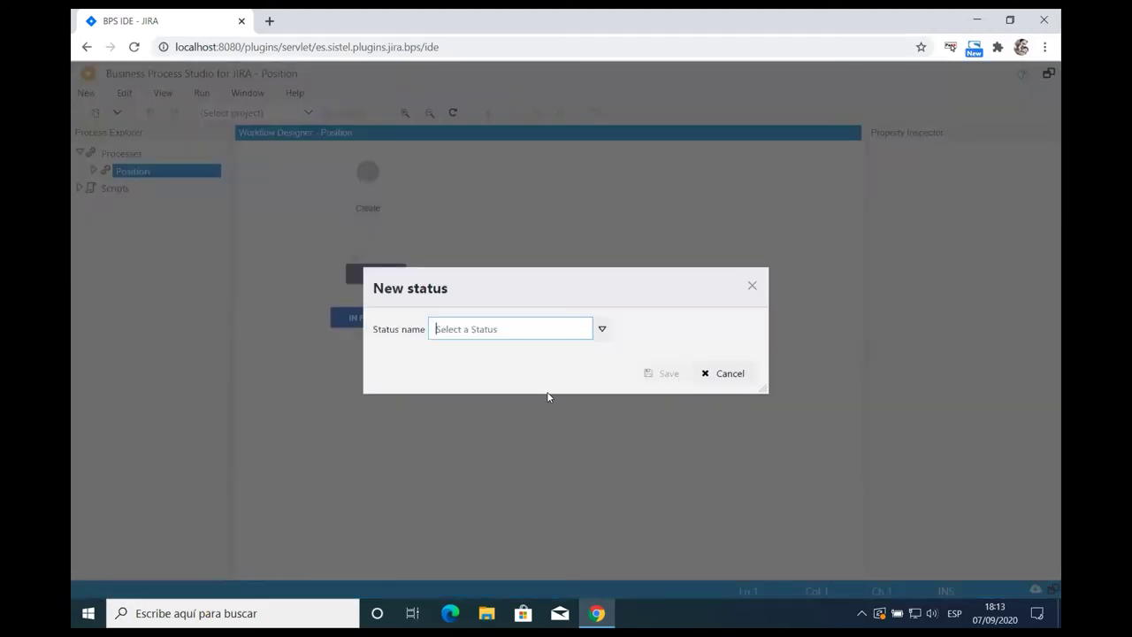
text(Hired)
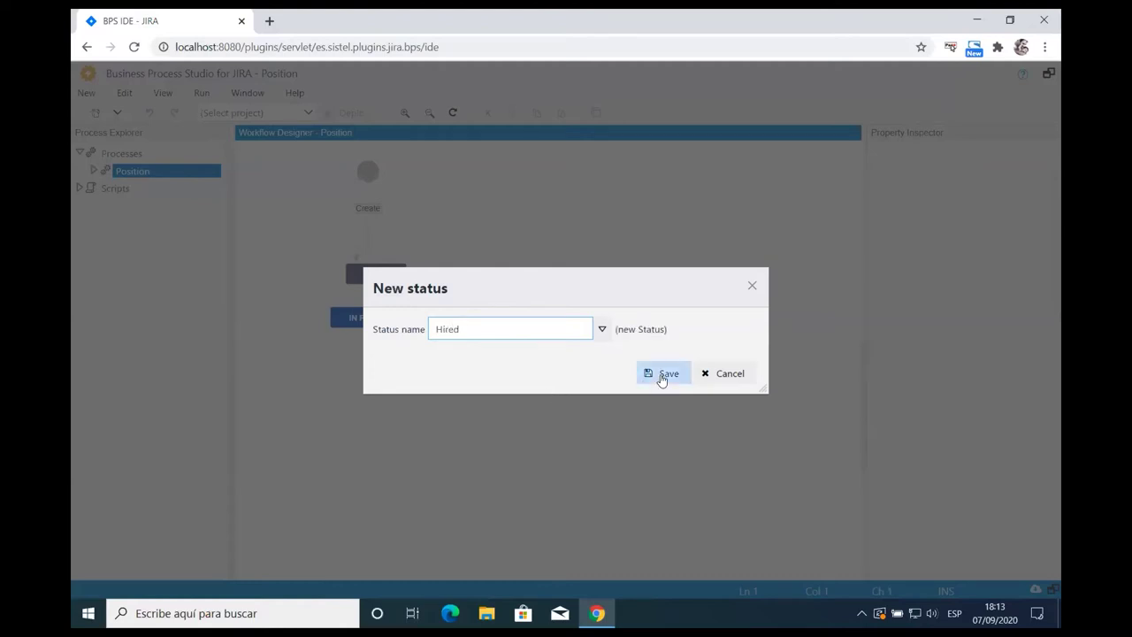
click(661, 373)
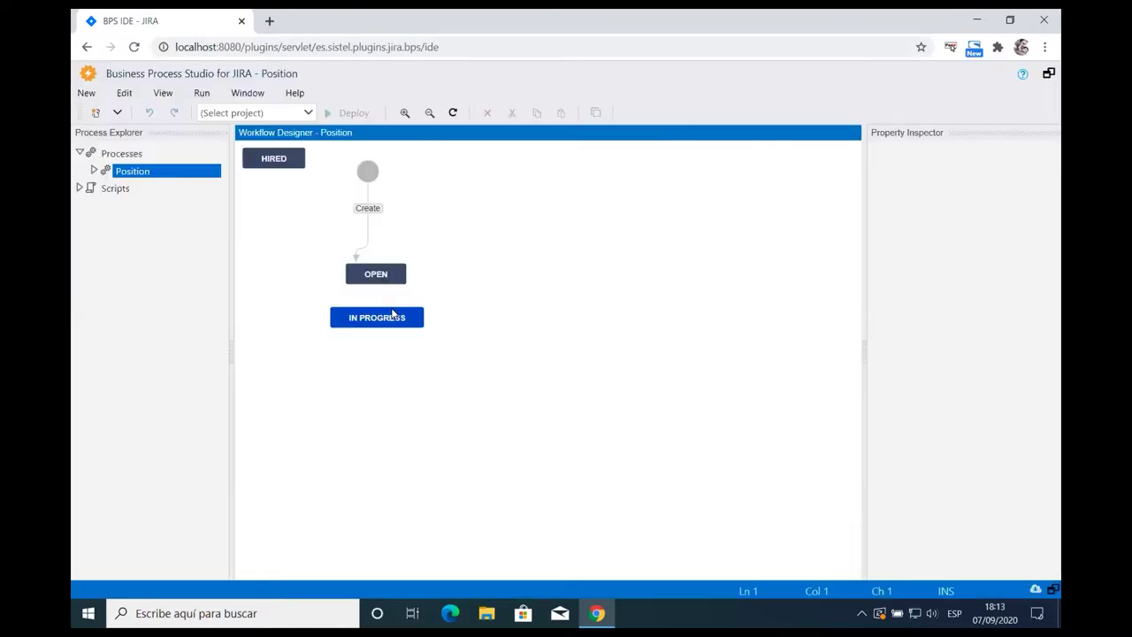
drag(273, 158, 373, 376)
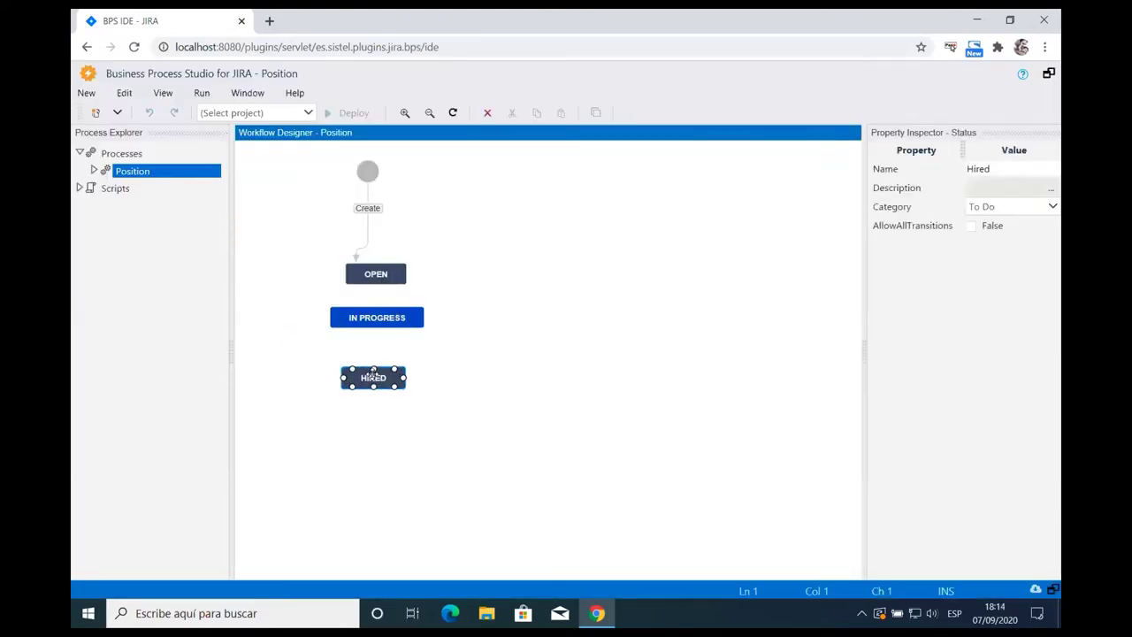
- Add a new Cancelled status and place it to the right of HIRED
right_click(518, 413)
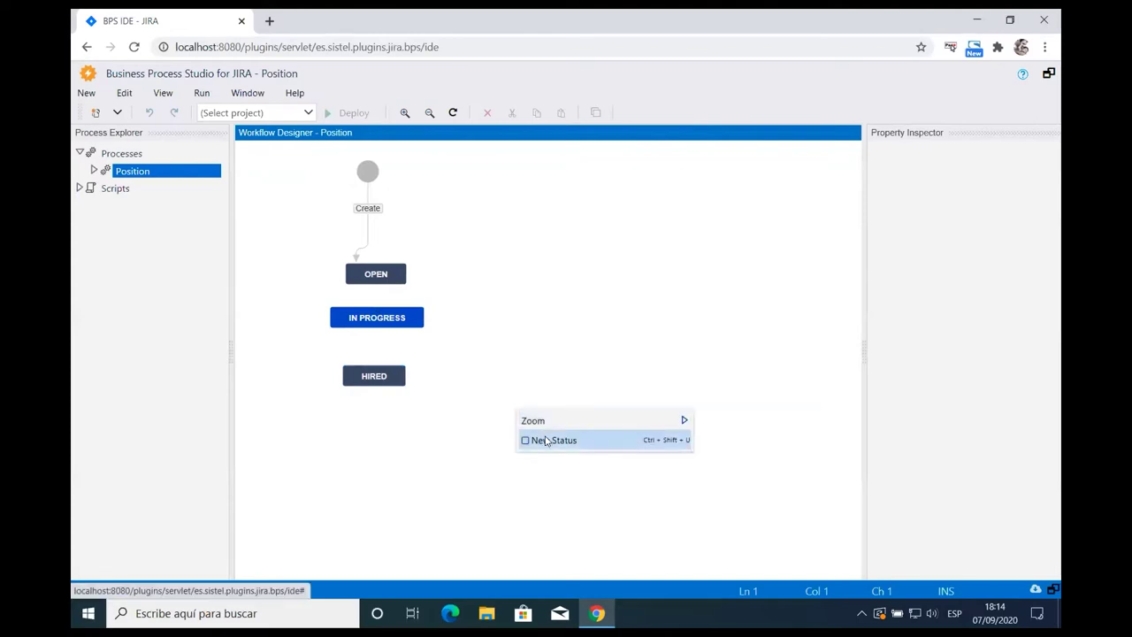
click(547, 440)
text(Ca)
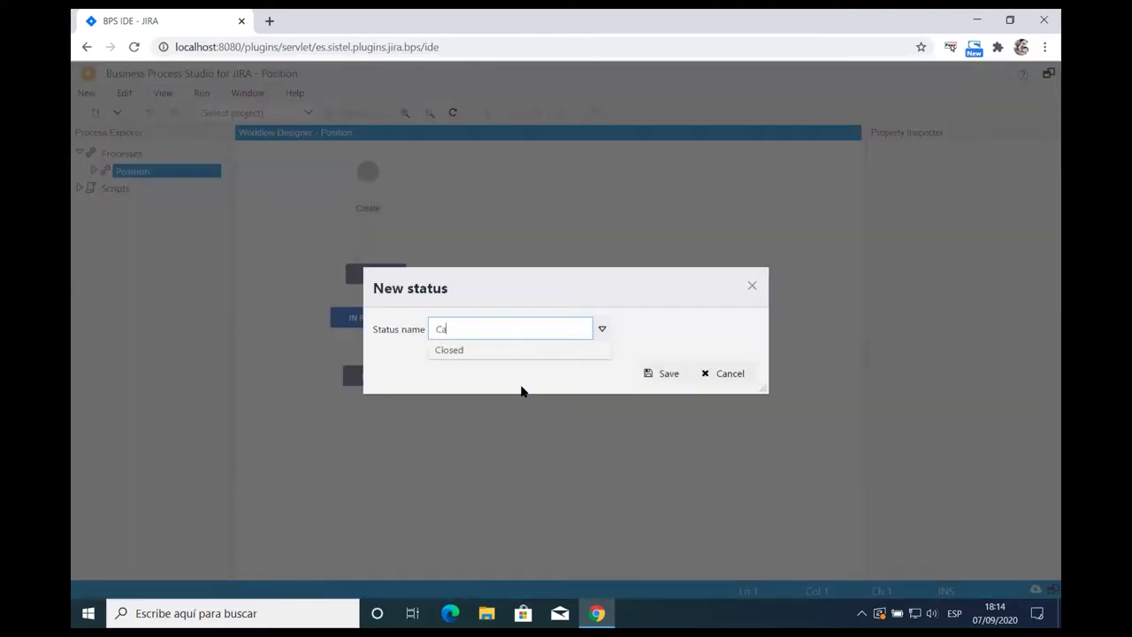
text(ncelled)
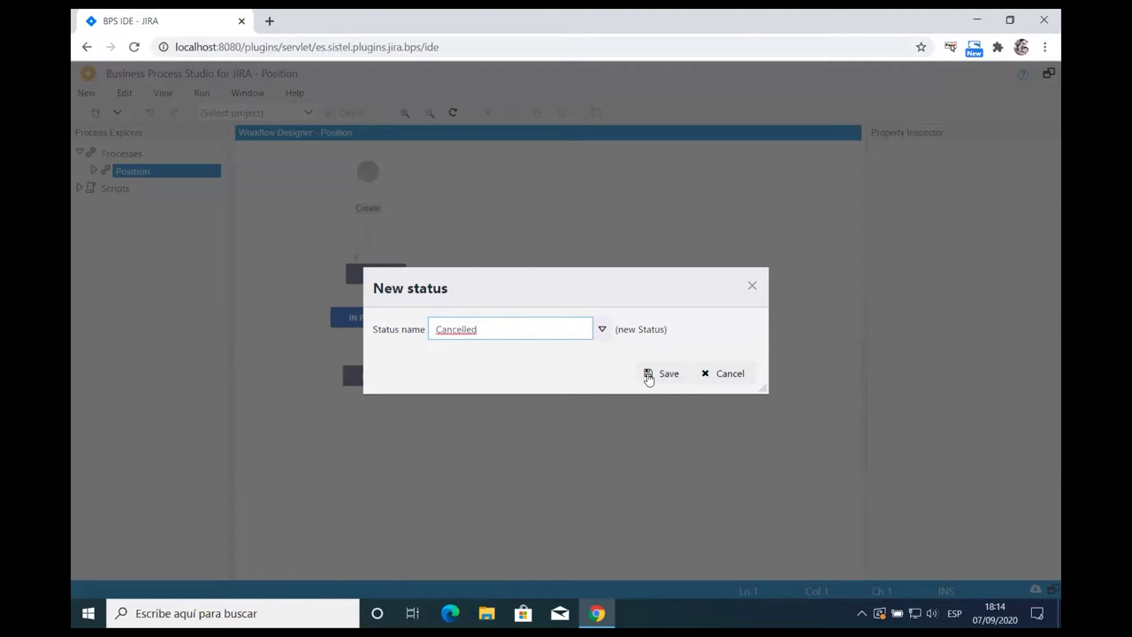
click(663, 374)
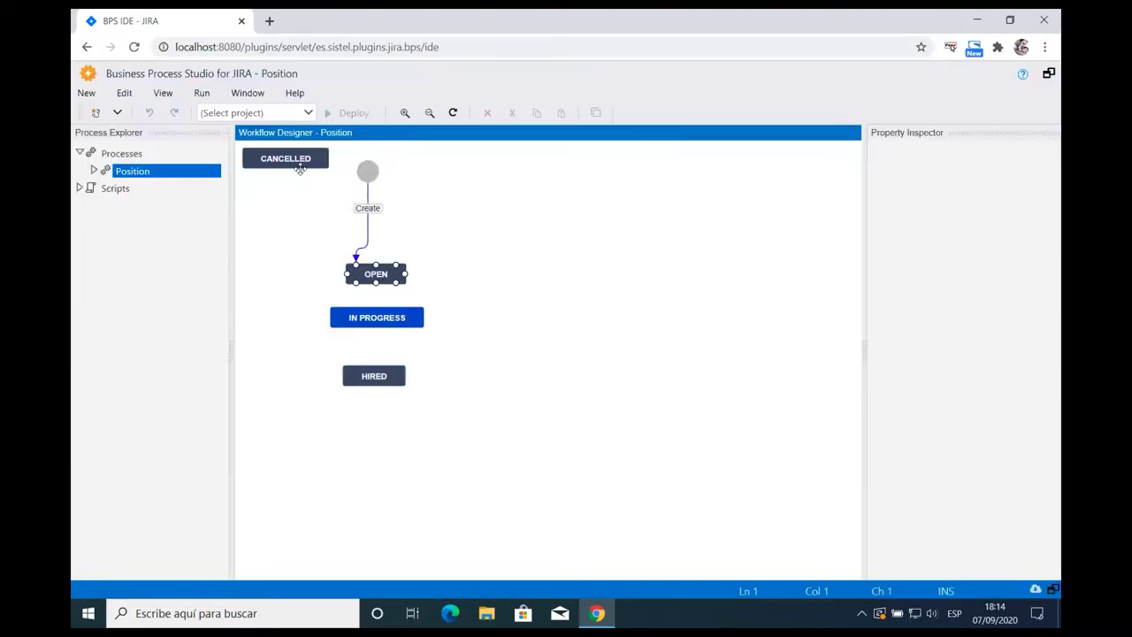
drag(549, 372, 528, 352)
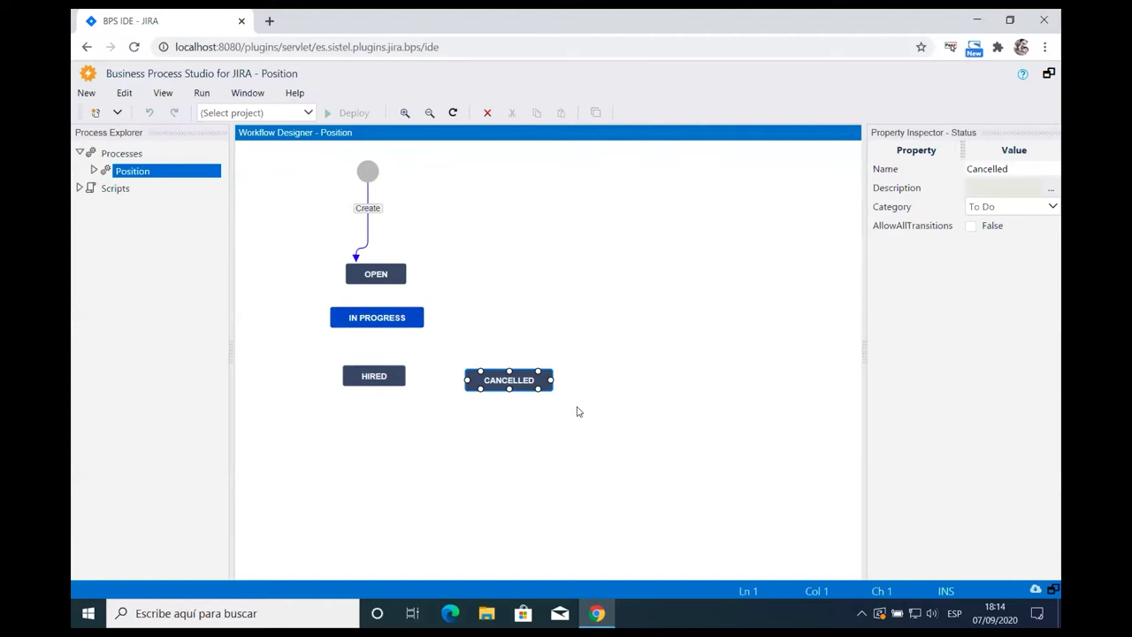
shift+click(372, 370)
- Set the Category of both HIRED and CANCELLED to Done in the Property Inspector
drag(368, 372, 371, 378)
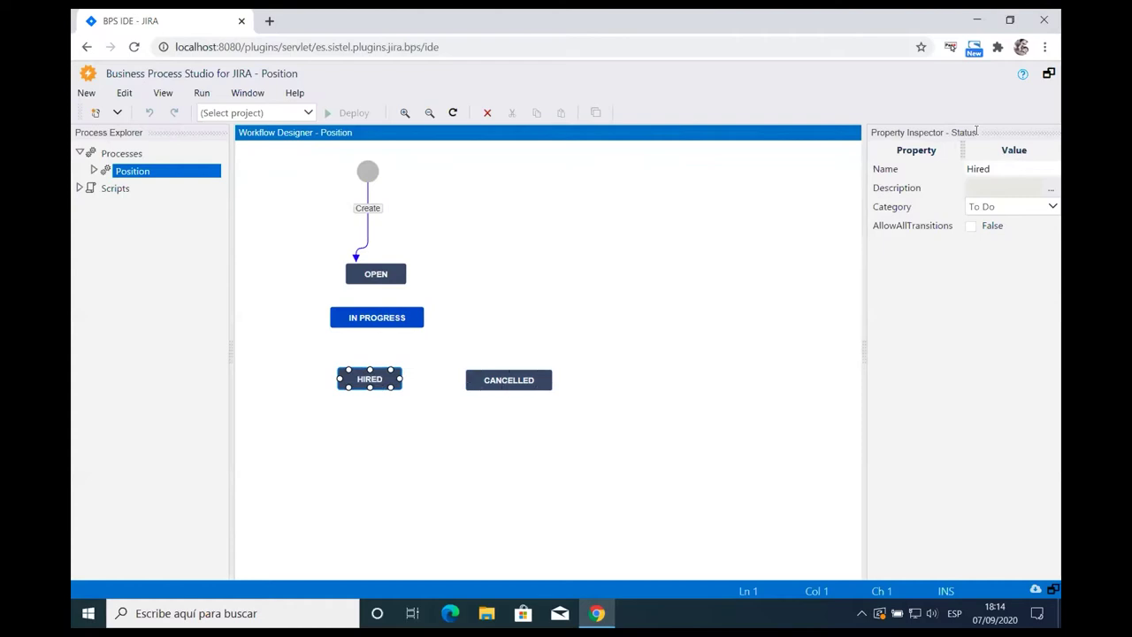
click(1046, 206)
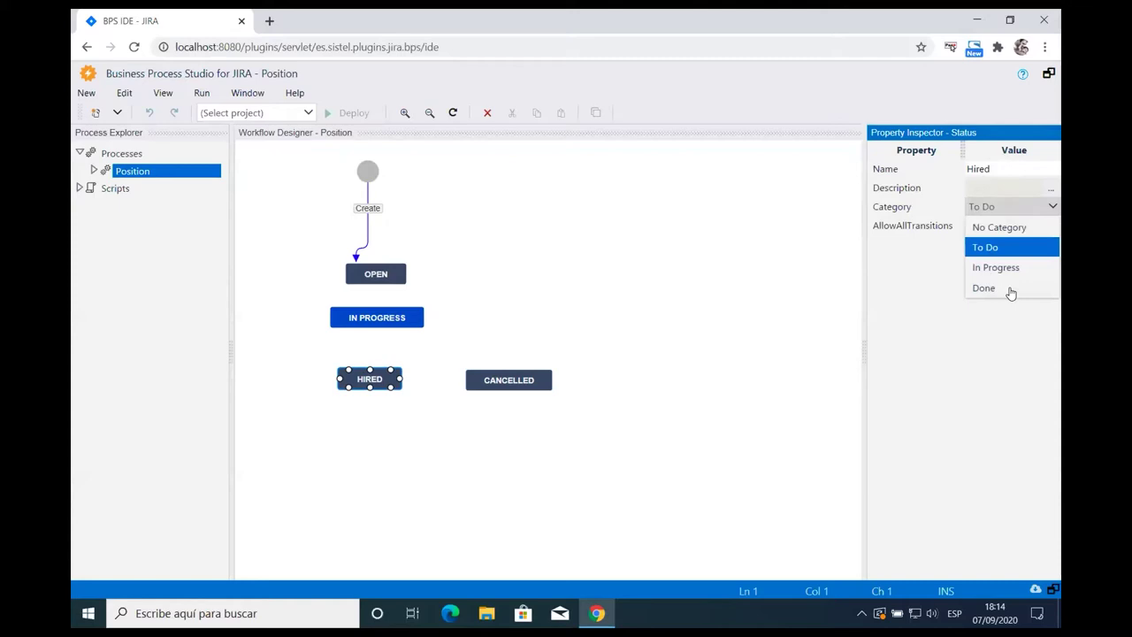
click(984, 289)
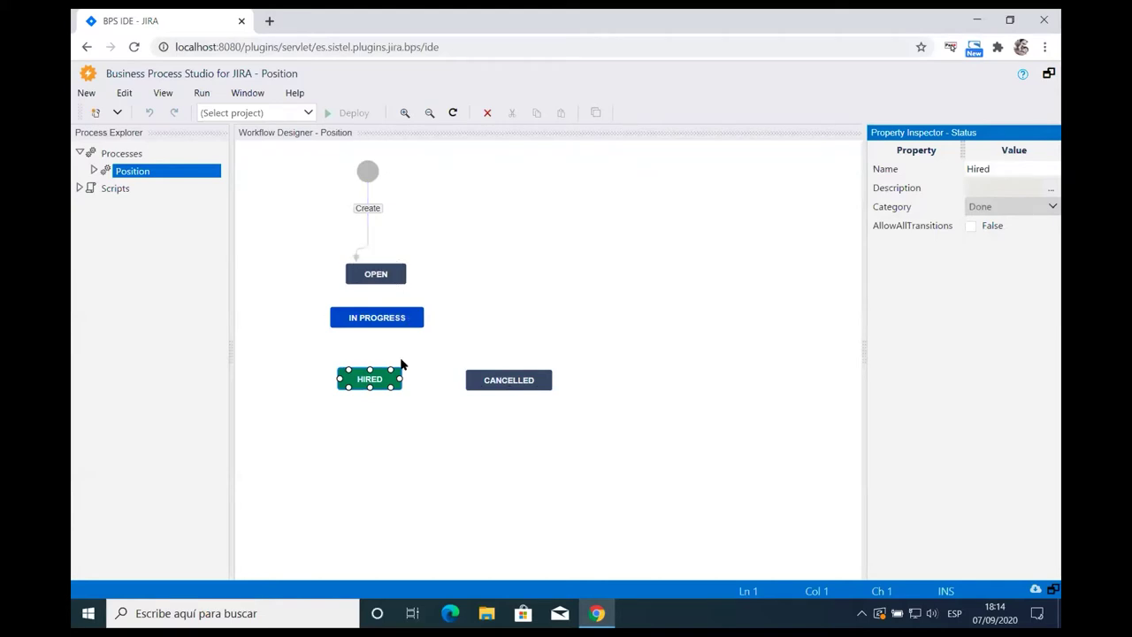
click(492, 380)
click(1049, 209)
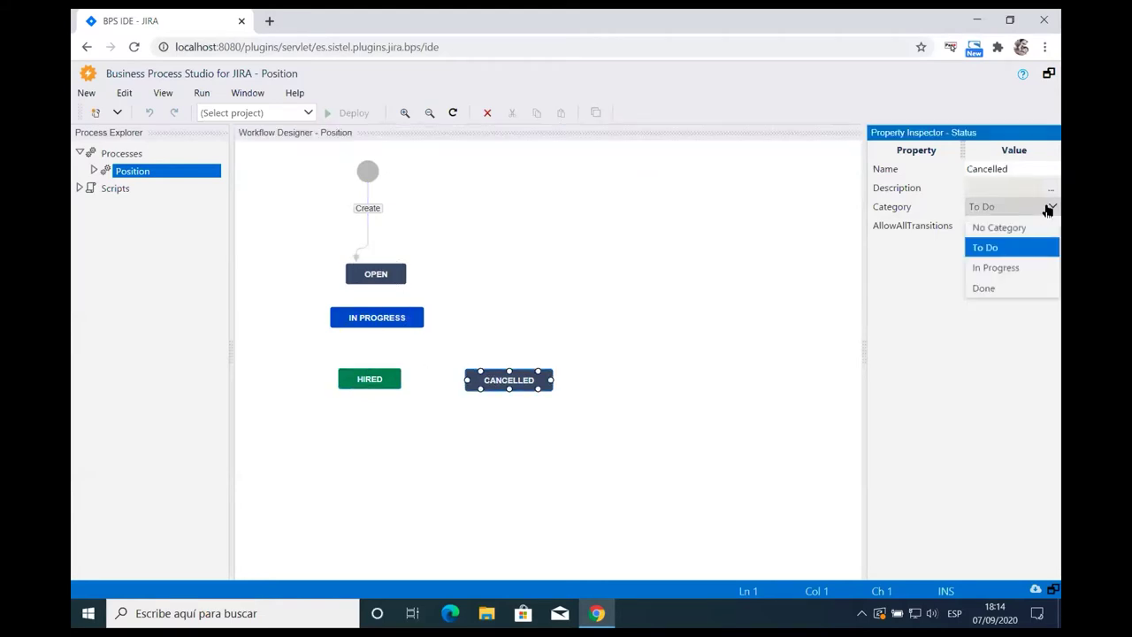
click(986, 288)
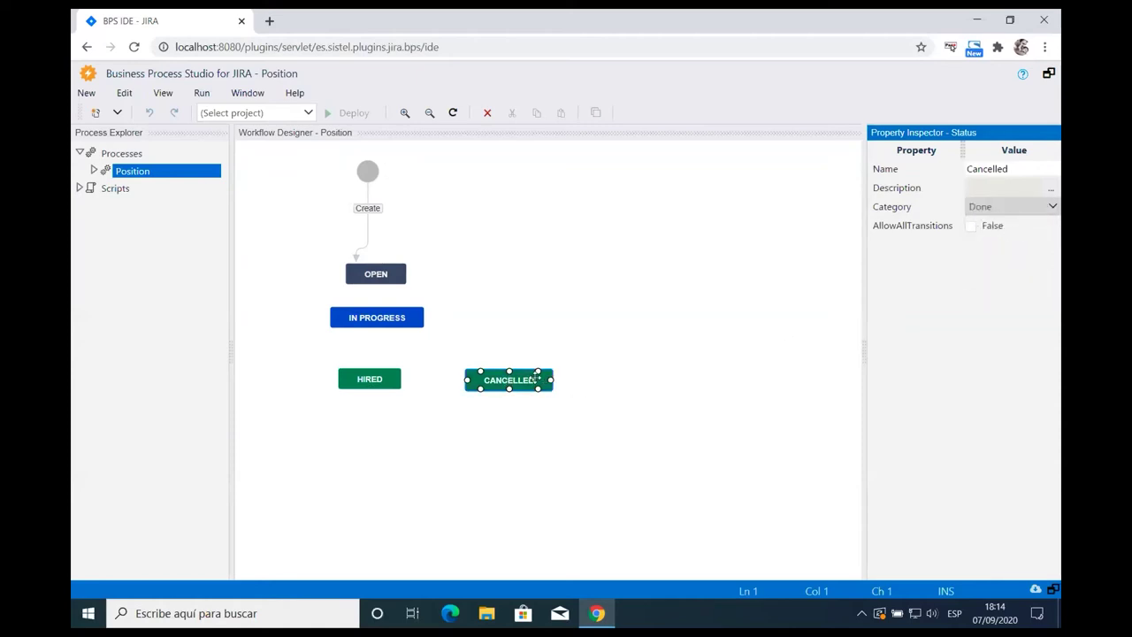
drag(527, 380, 542, 378)
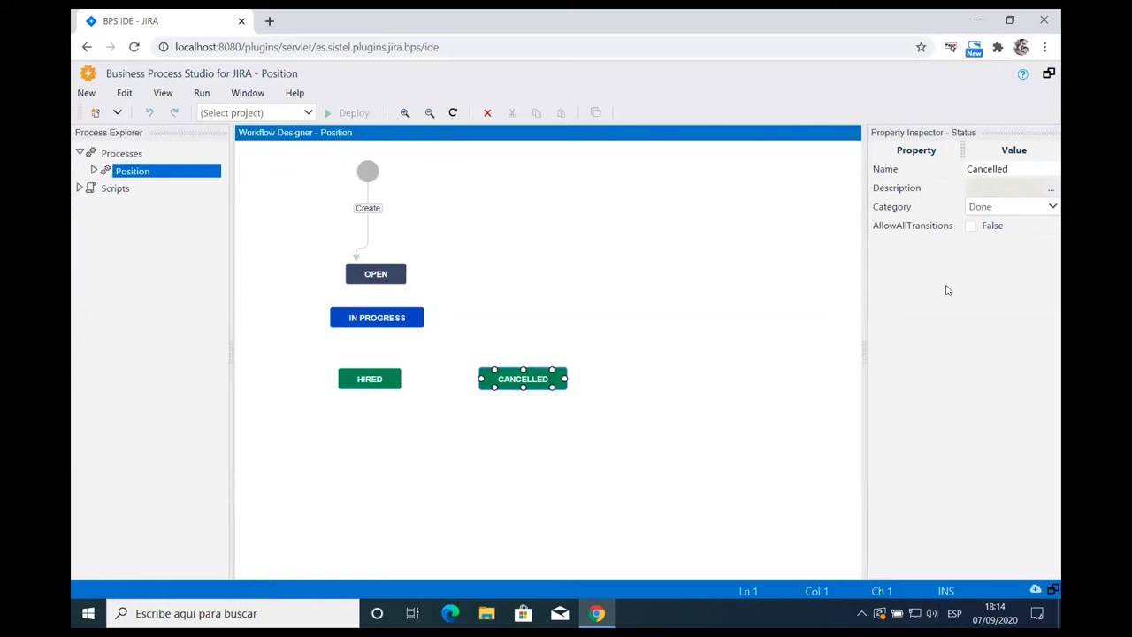
- Enable AllowAllTransitions on CANCELLED and shift the node slightly right
click(971, 228)
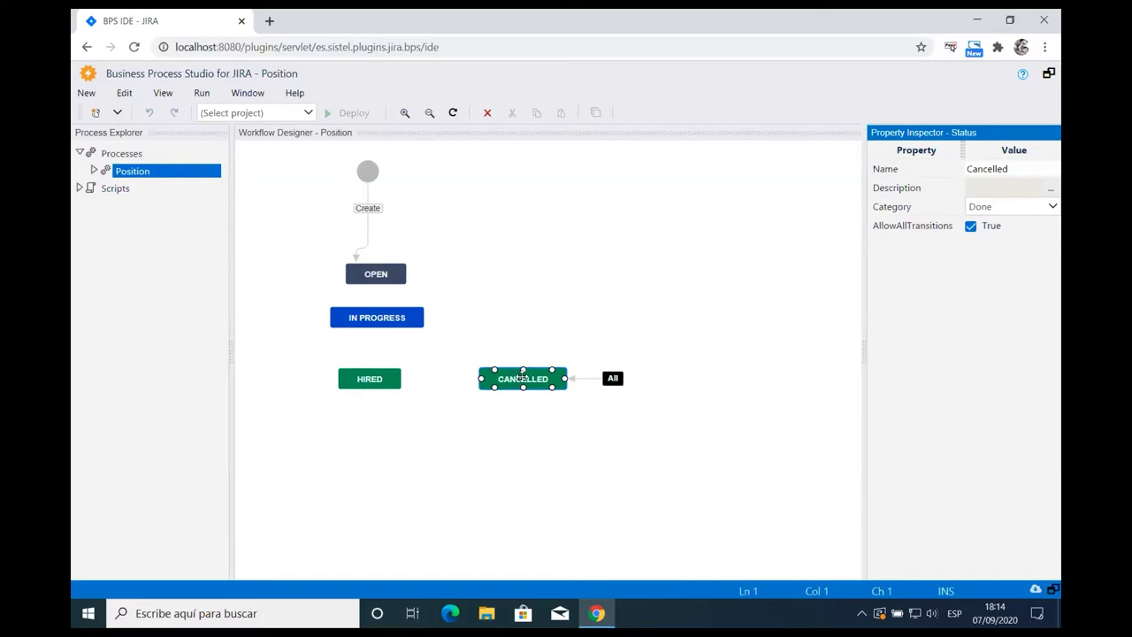
drag(524, 377, 553, 377)
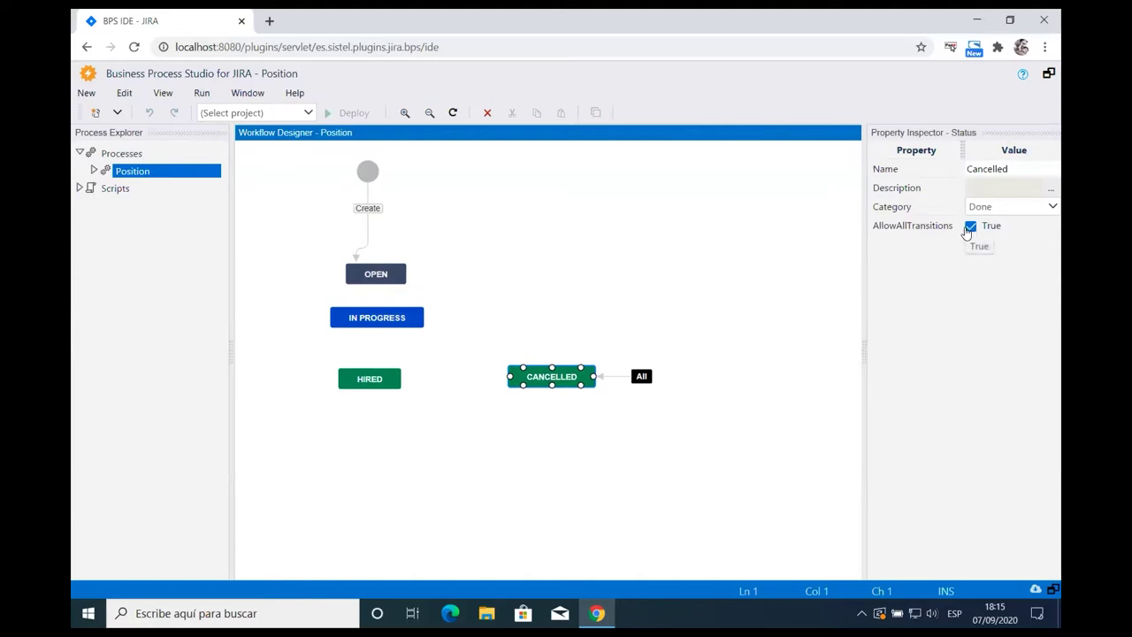
- Nudge the HIRED status into position and select the Position process to show its properties
drag(368, 375, 372, 371)
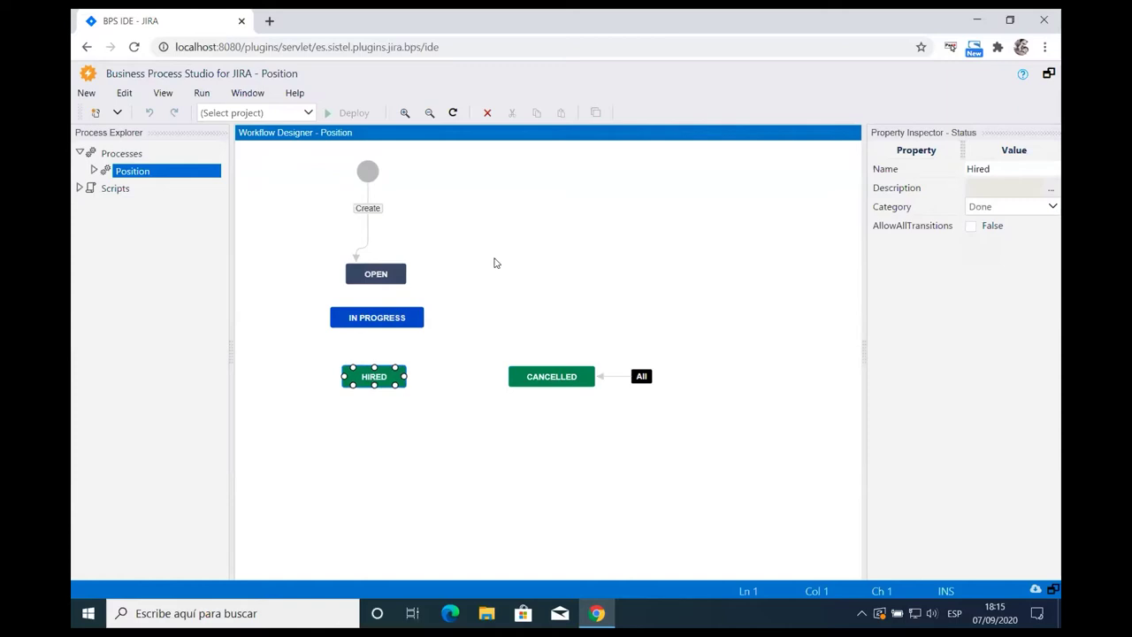
click(138, 176)
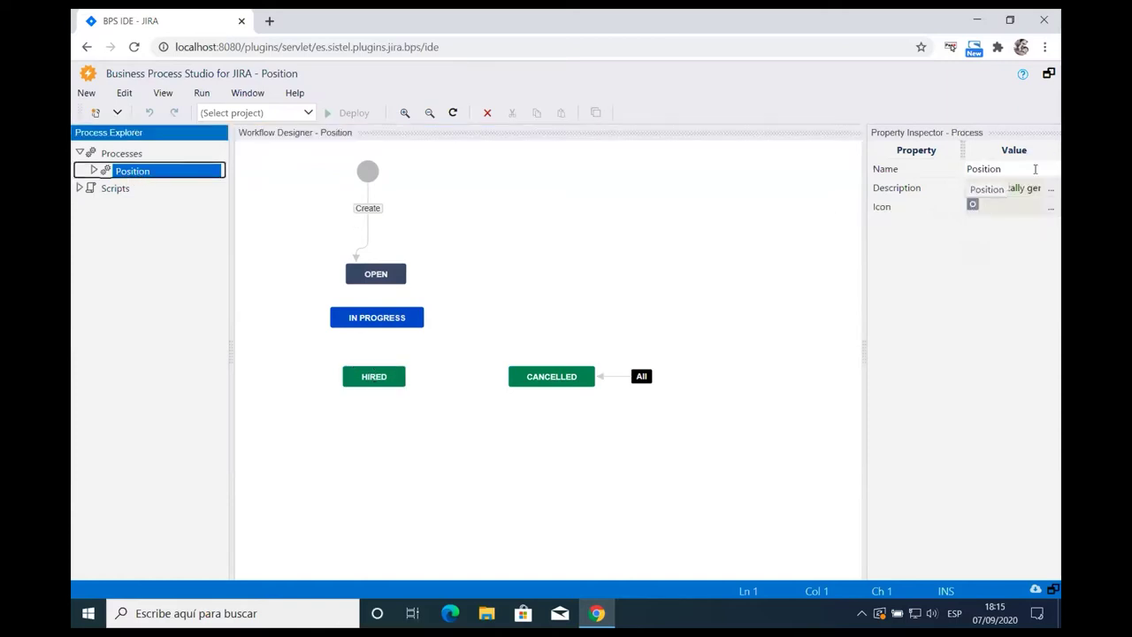
- Change the Position process description to 'Recruiting position'
click(1051, 188)
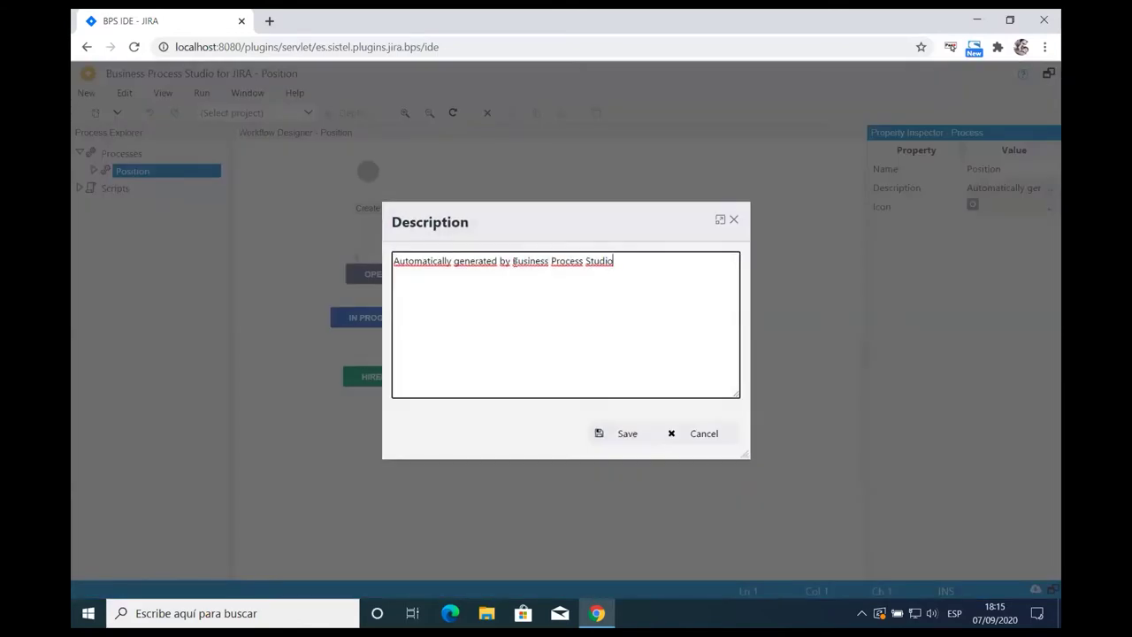
drag(614, 261, 381, 271)
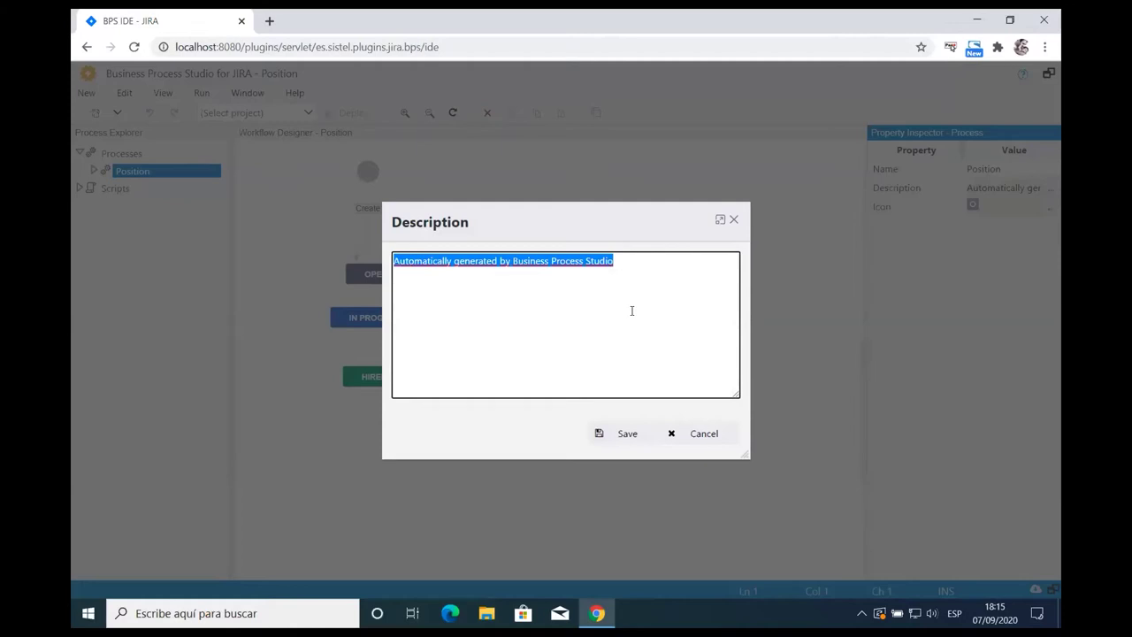
text(Recru)
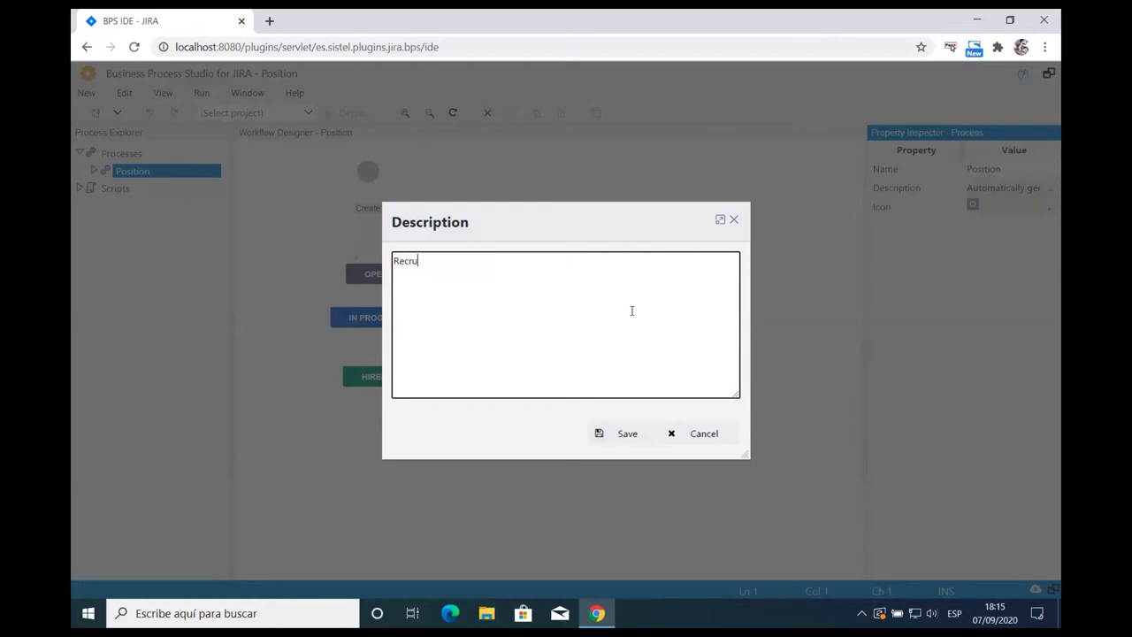
text(iting position)
click(605, 435)
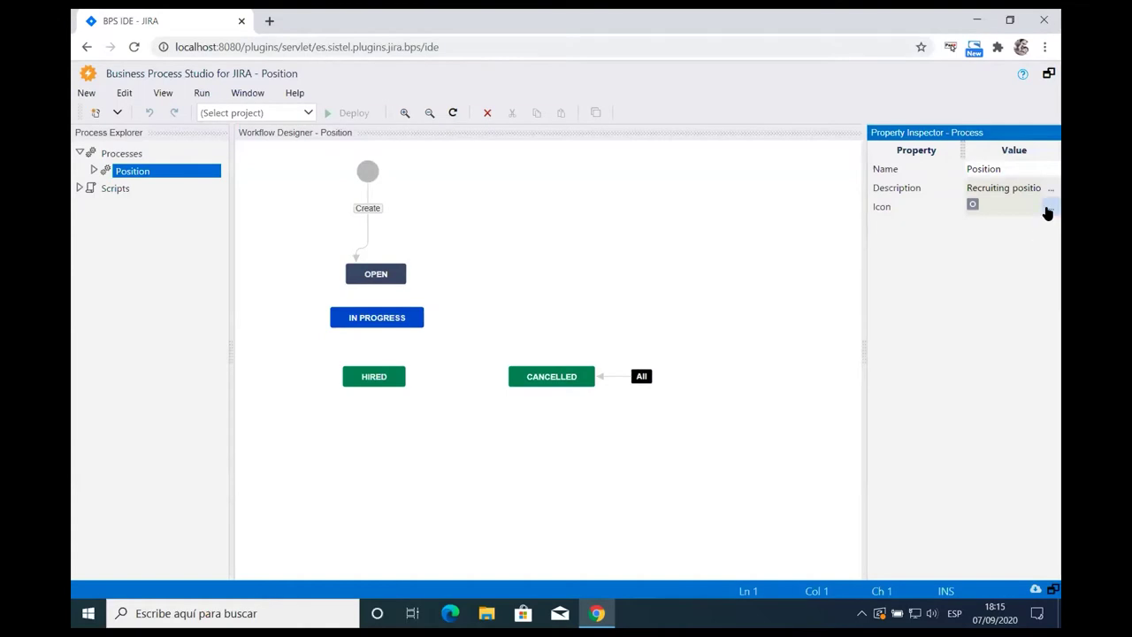
- Set the process icon to the green bookmark
click(1048, 209)
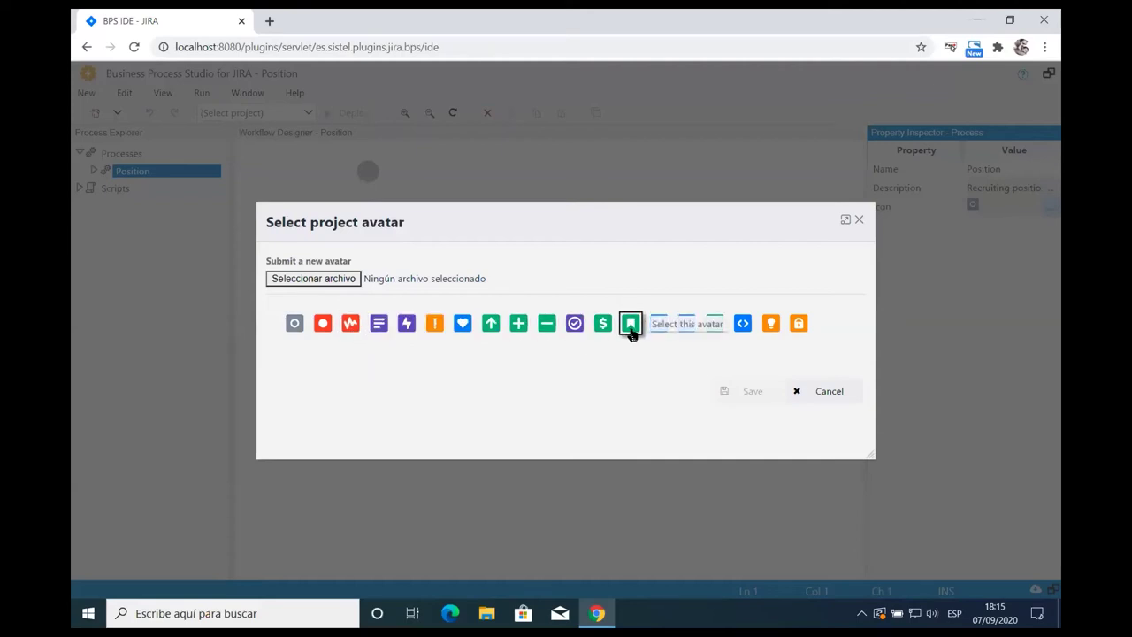
click(630, 324)
click(748, 390)
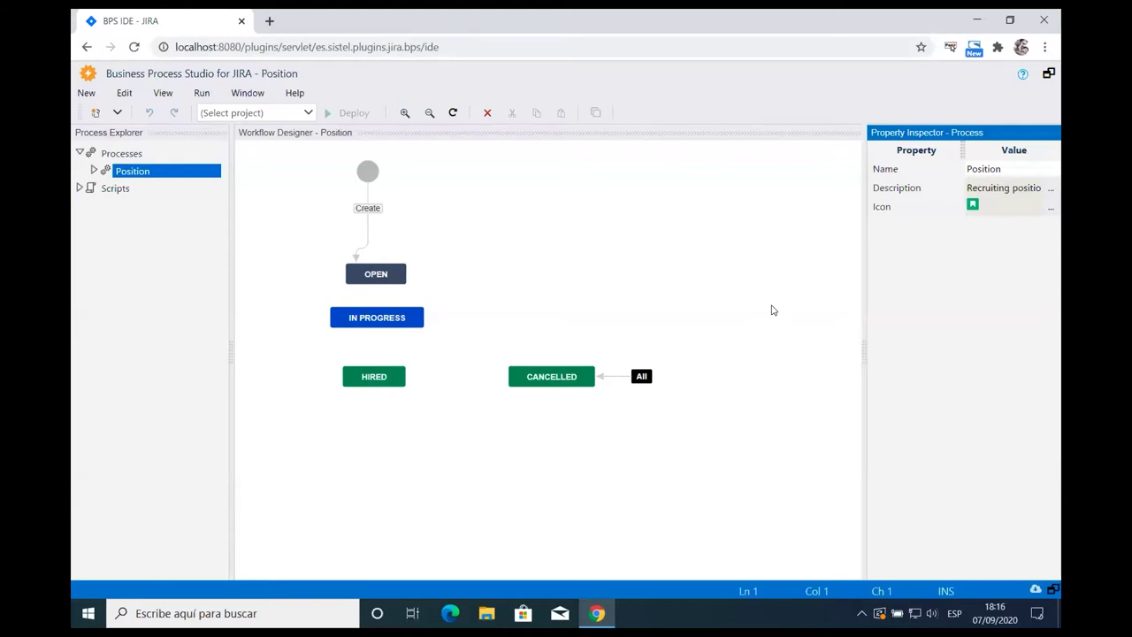
- Connect OPEN to IN PROGRESS and IN PROGRESS to HIRED, arranging the three statuses in a vertical column
click(371, 271)
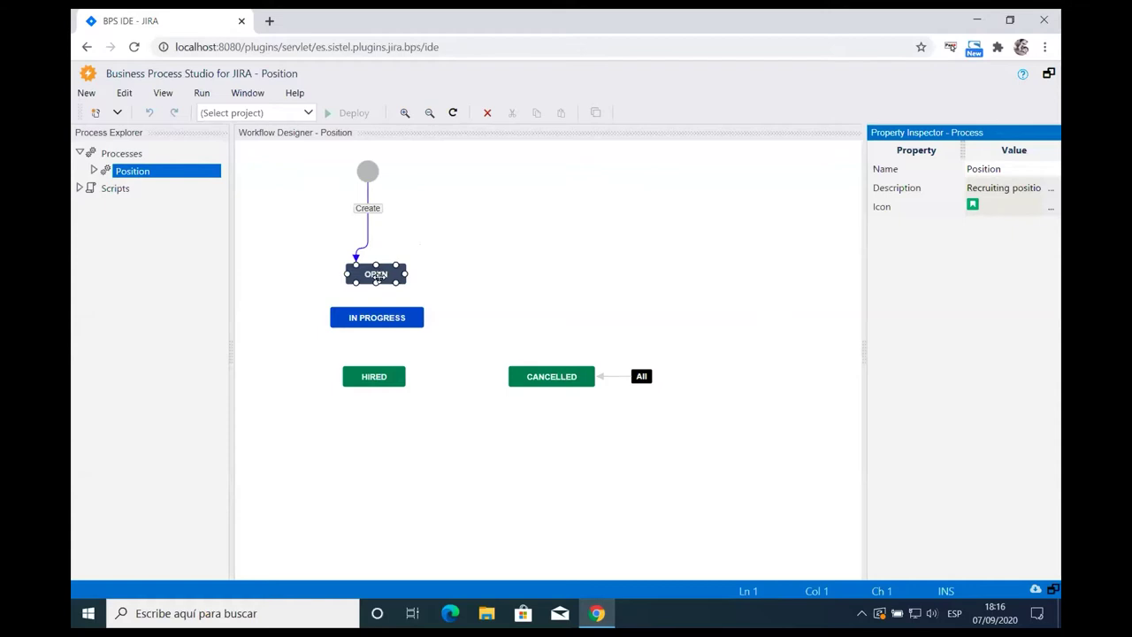
drag(375, 281, 400, 345)
click(374, 381)
drag(374, 383, 374, 411)
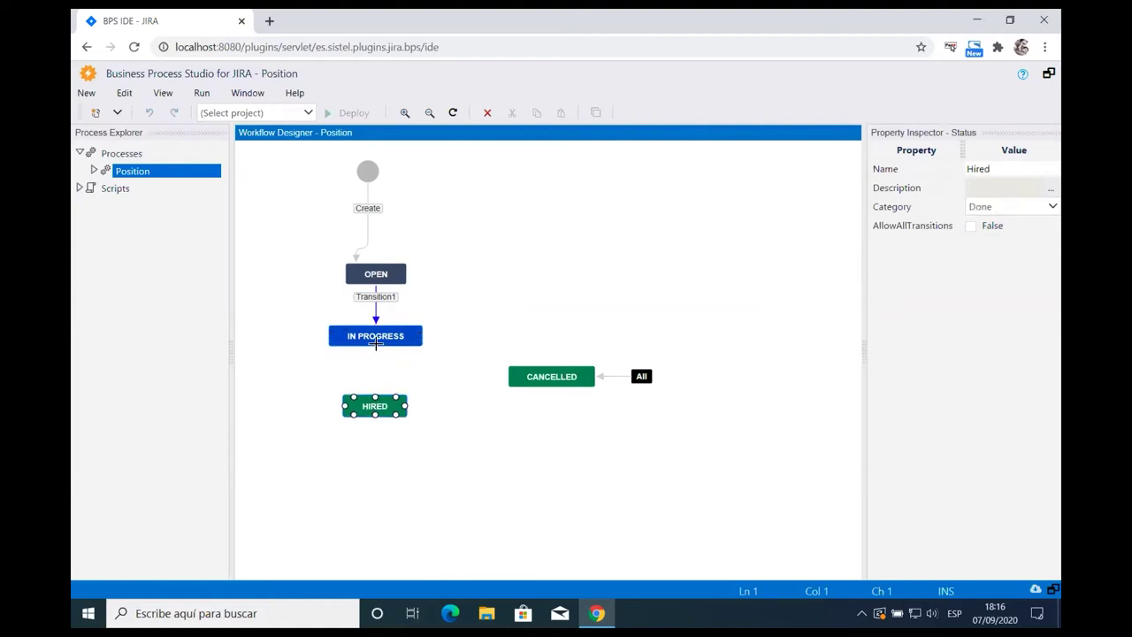
drag(376, 345, 376, 396)
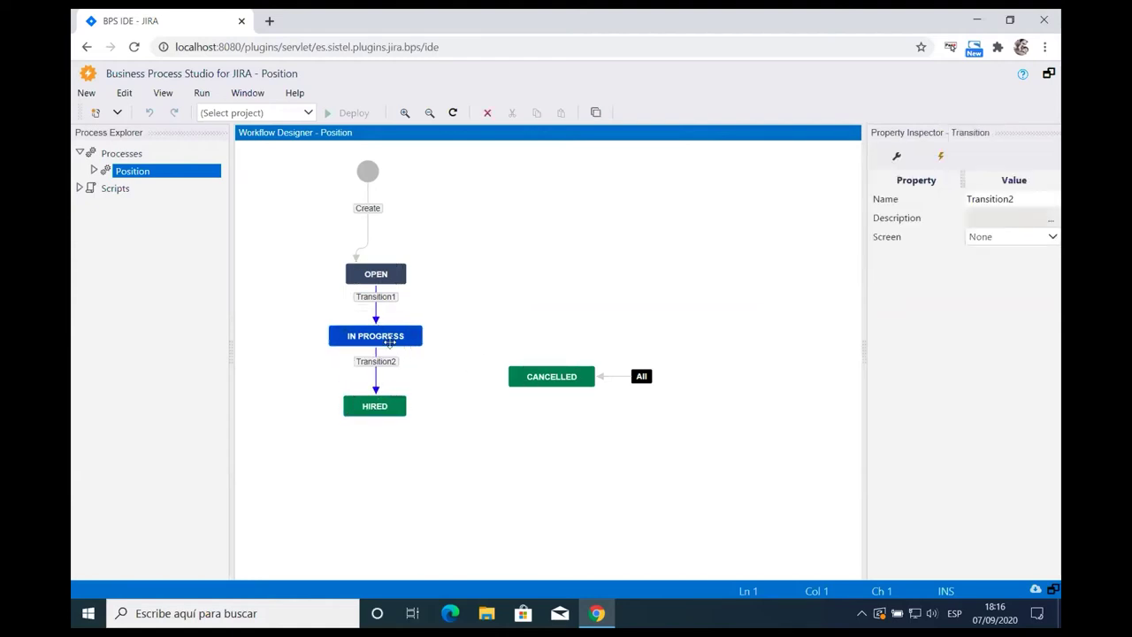
drag(373, 417, 373, 447)
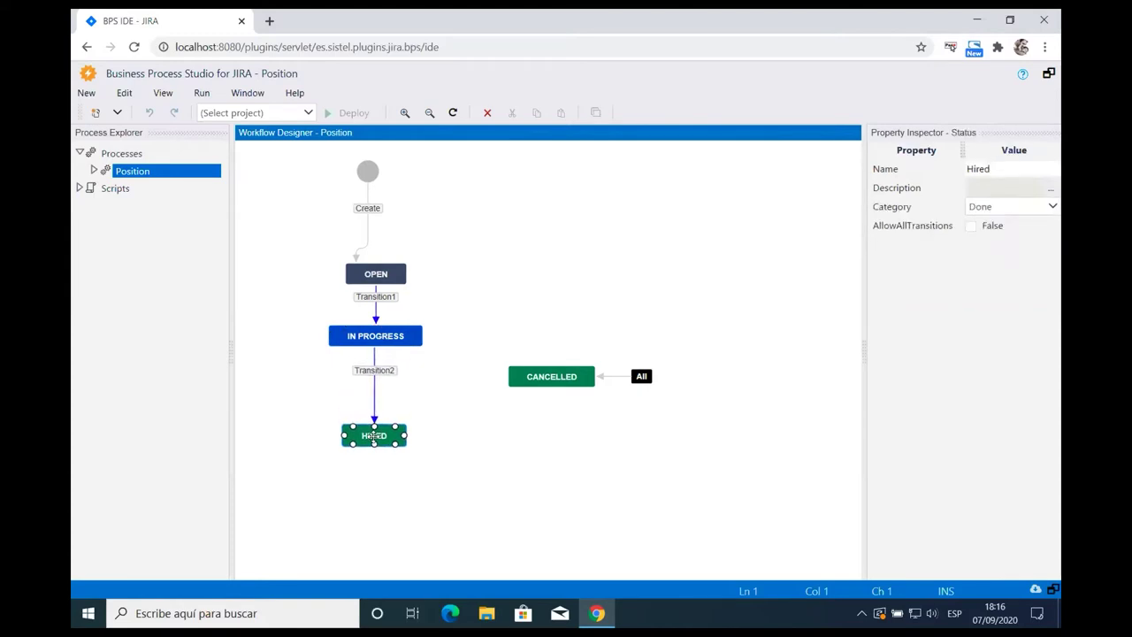
drag(373, 330, 370, 350)
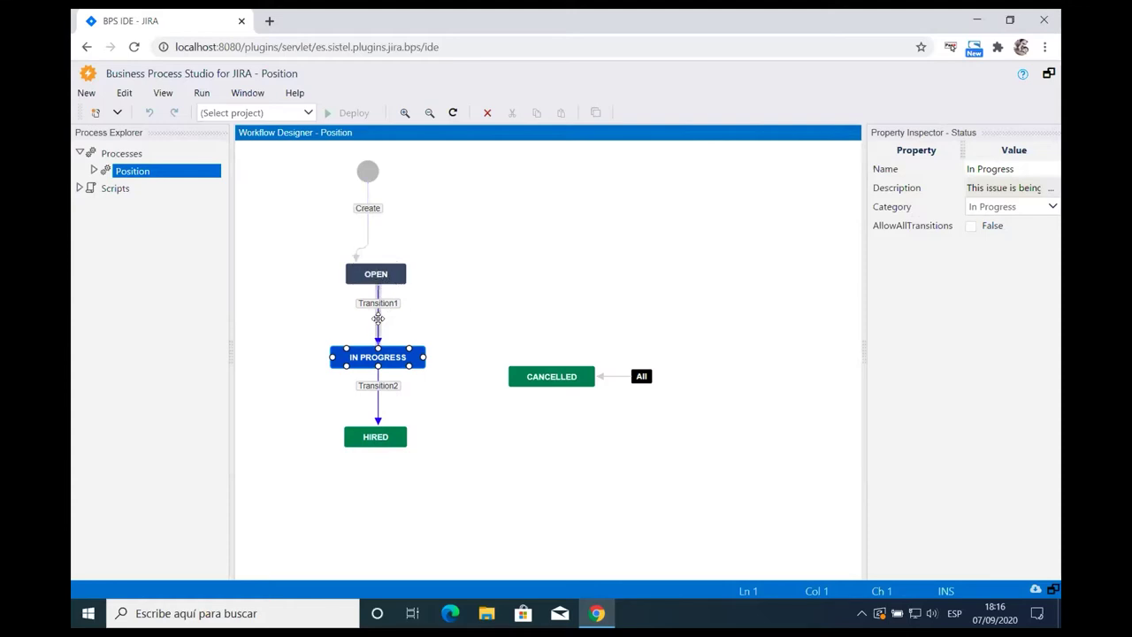
- Rename the OPEN to IN PROGRESS transition to 'In progress'
click(378, 317)
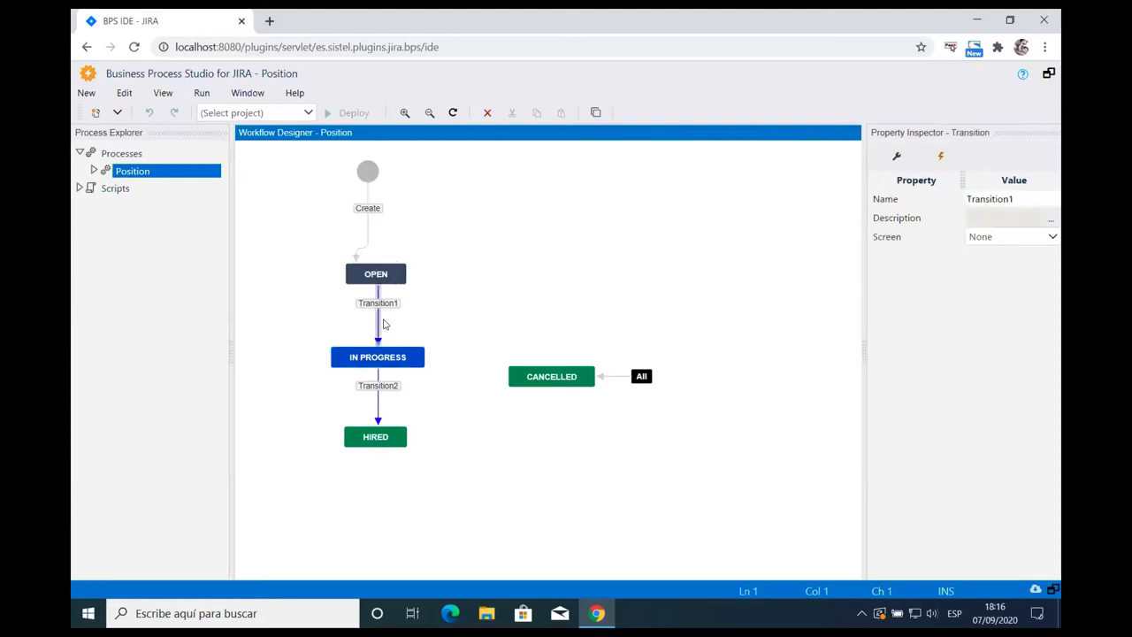
click(984, 199)
text(In)
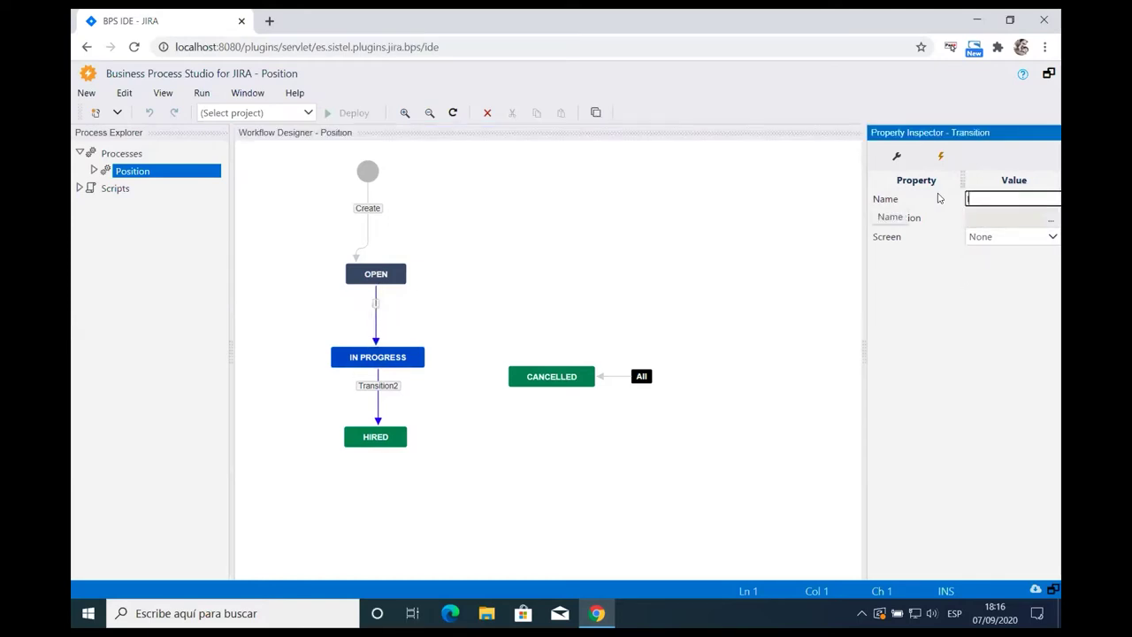
text( progress)
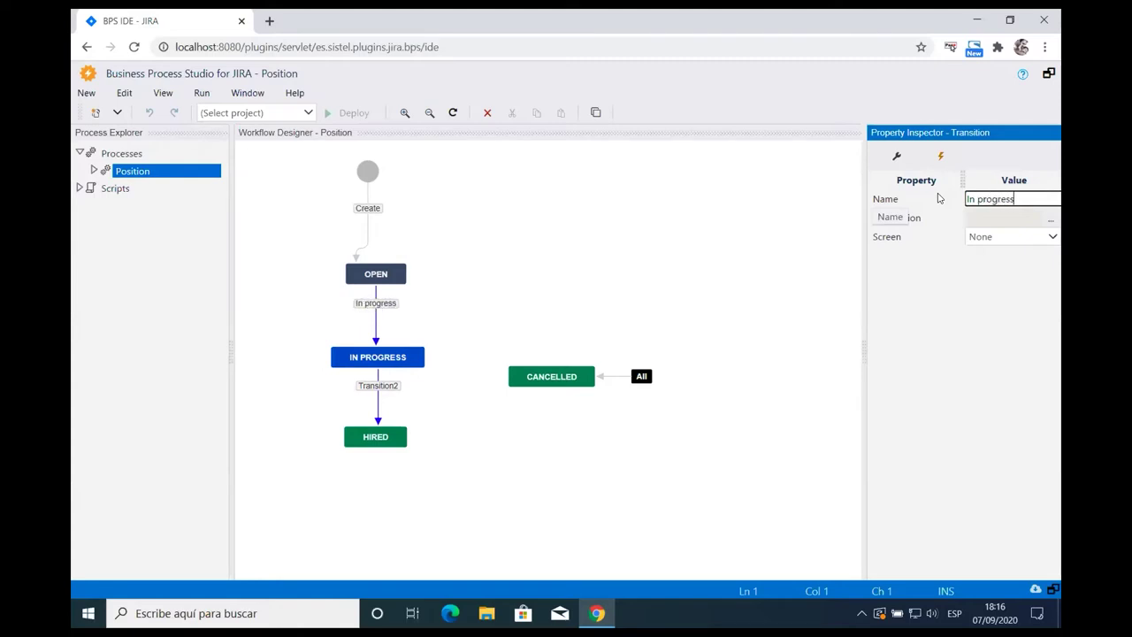
- Rename the IN PROGRESS to HIRED transition to 'Hire' and nudge the start node slightly right
click(379, 402)
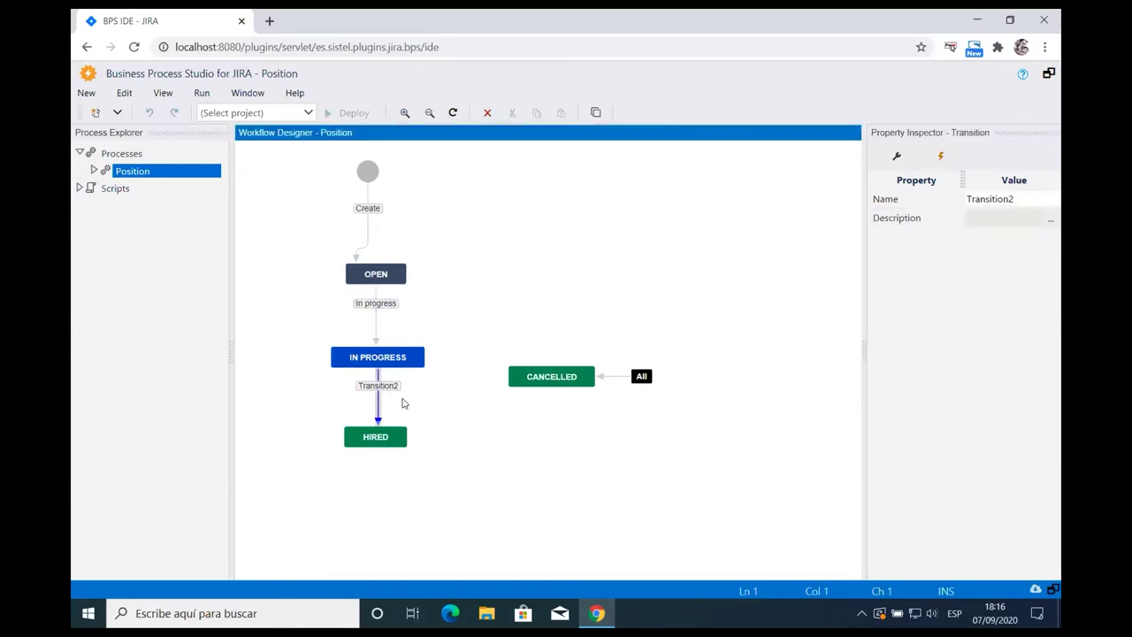
click(980, 198)
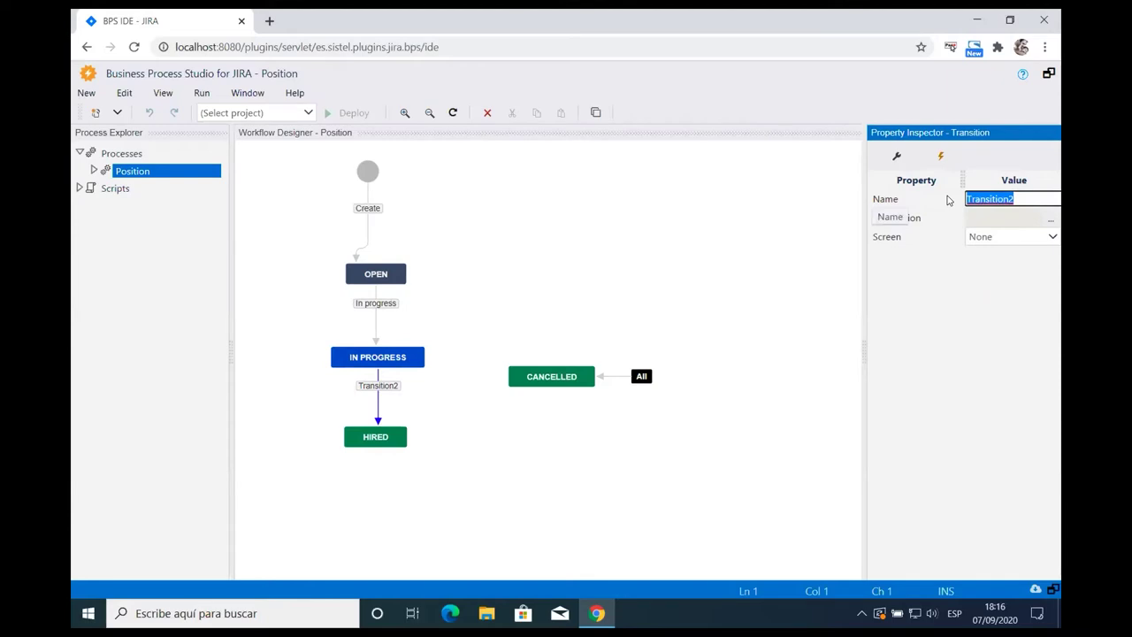
text(Hire)
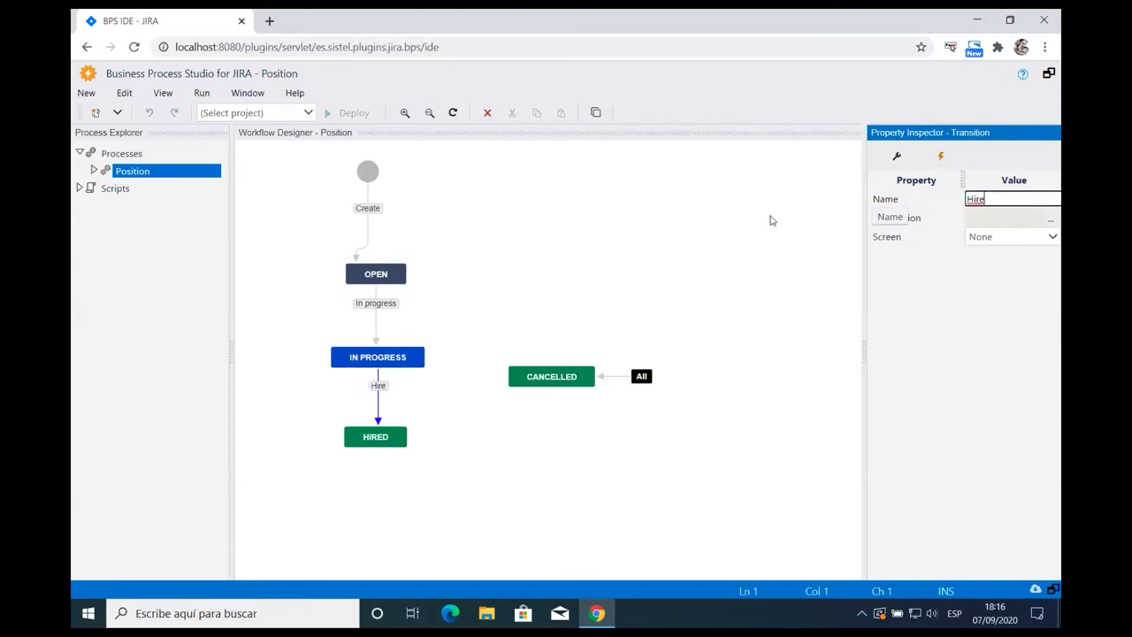
click(374, 173)
drag(373, 174, 376, 172)
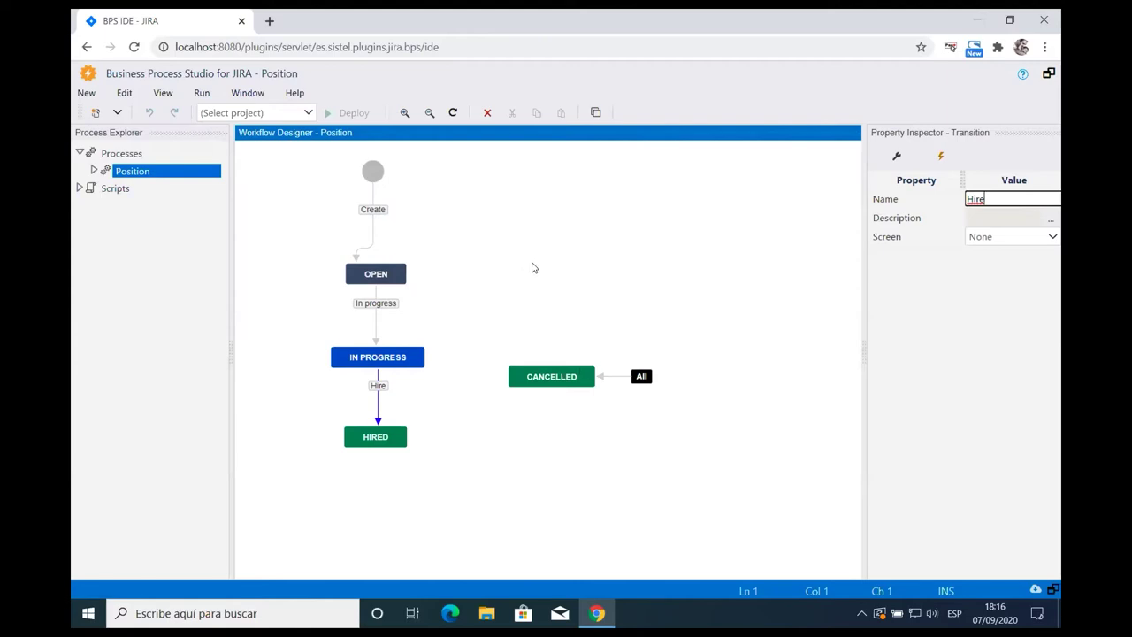
- Create a new multi-line text field under the Position process's Fields
click(94, 170)
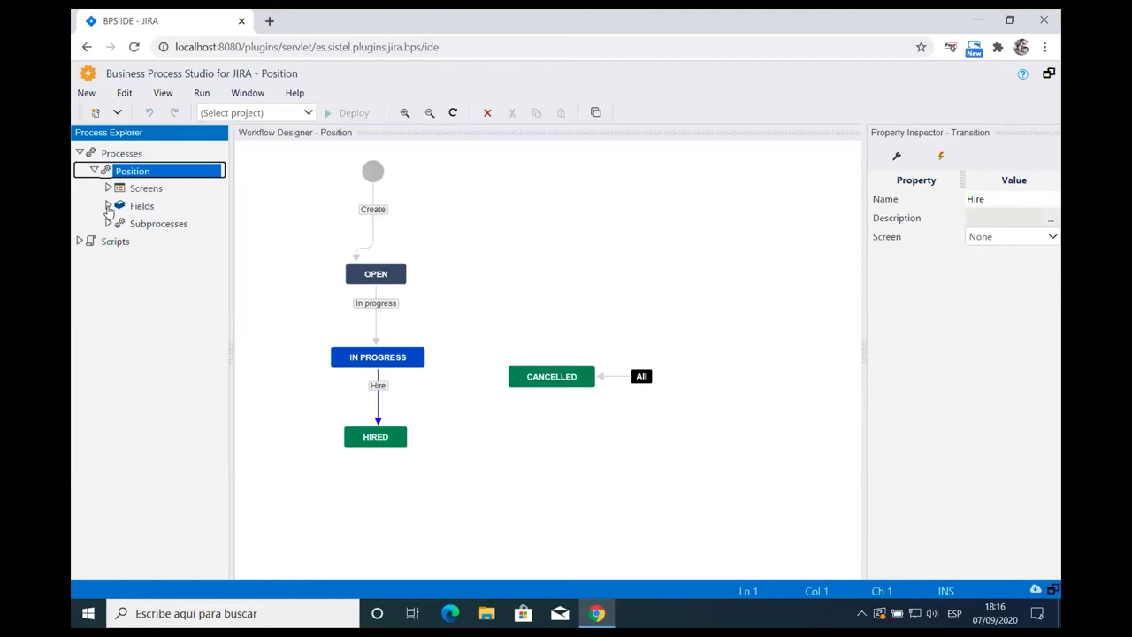
click(108, 205)
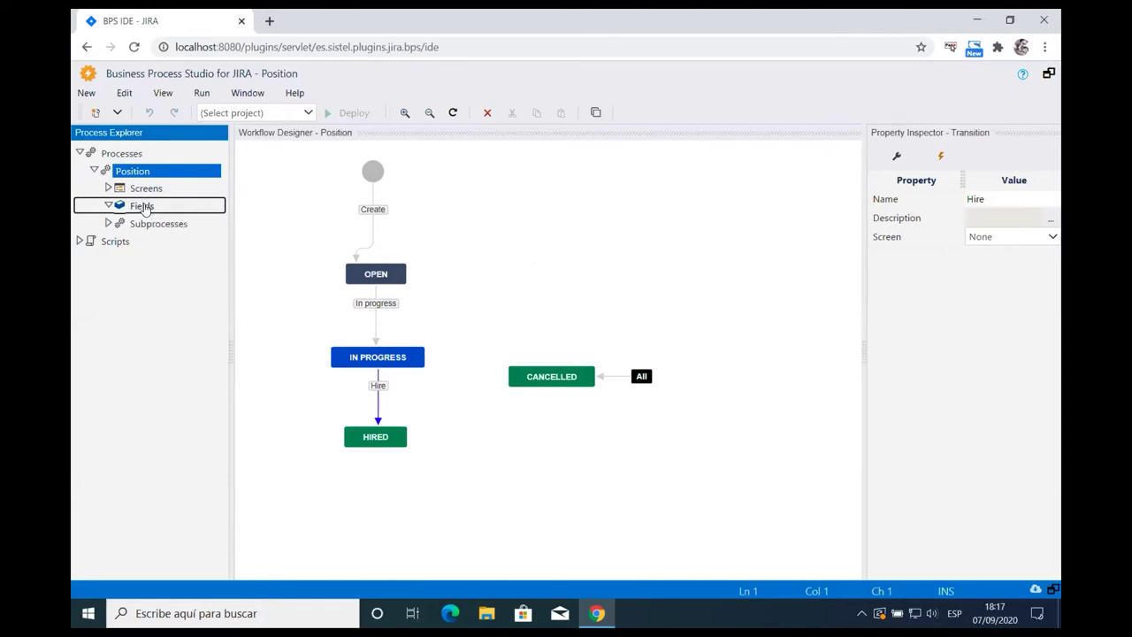
right_click(143, 207)
click(177, 220)
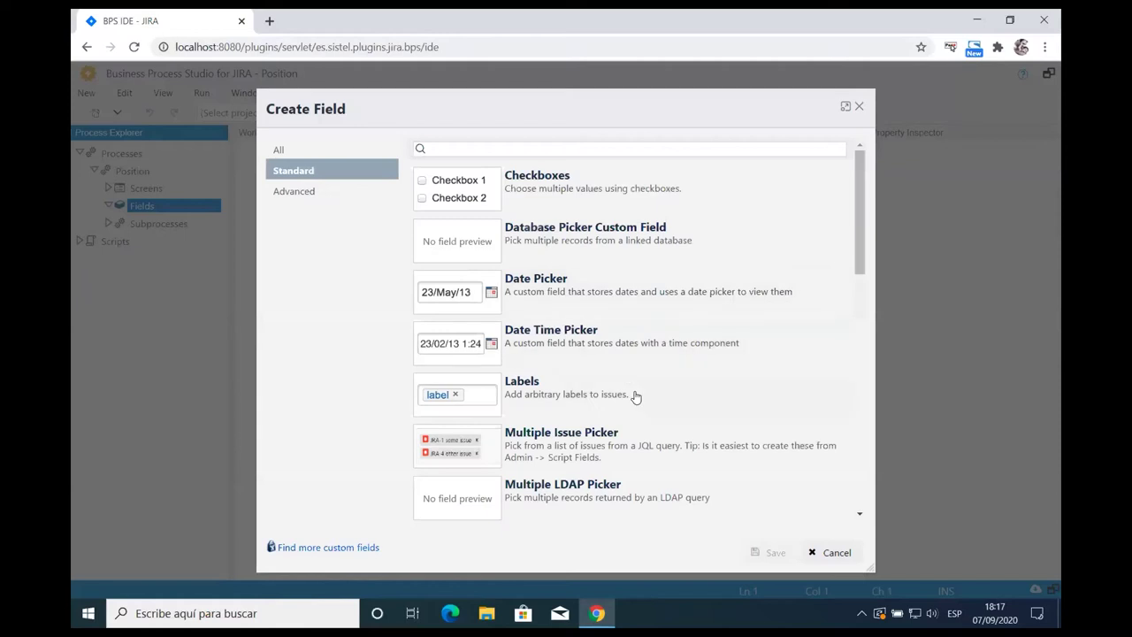
scroll(633, 397, down, 1)
scroll(634, 397, down, 7)
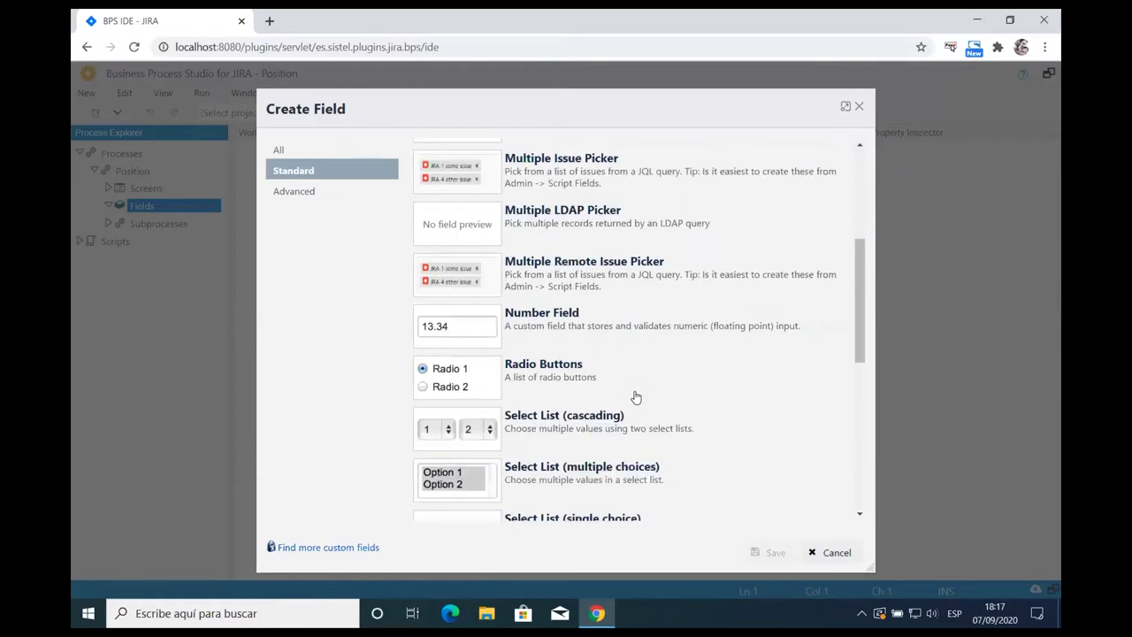
scroll(658, 386, down, 5)
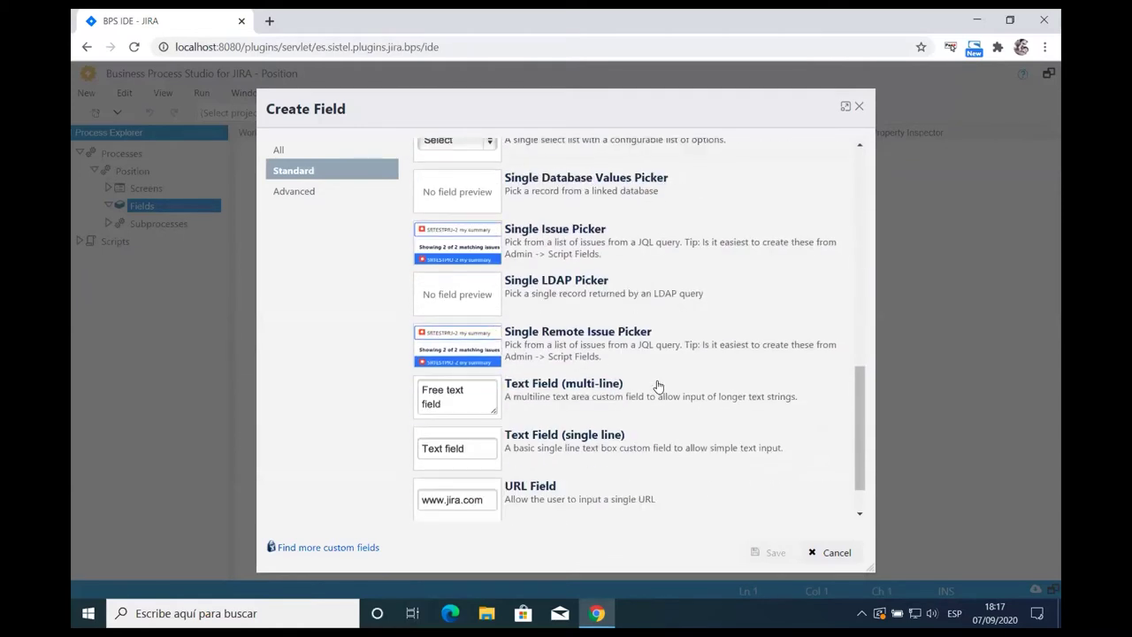
scroll(658, 387, up, 6)
scroll(658, 387, down, 2)
scroll(619, 387, down, 3)
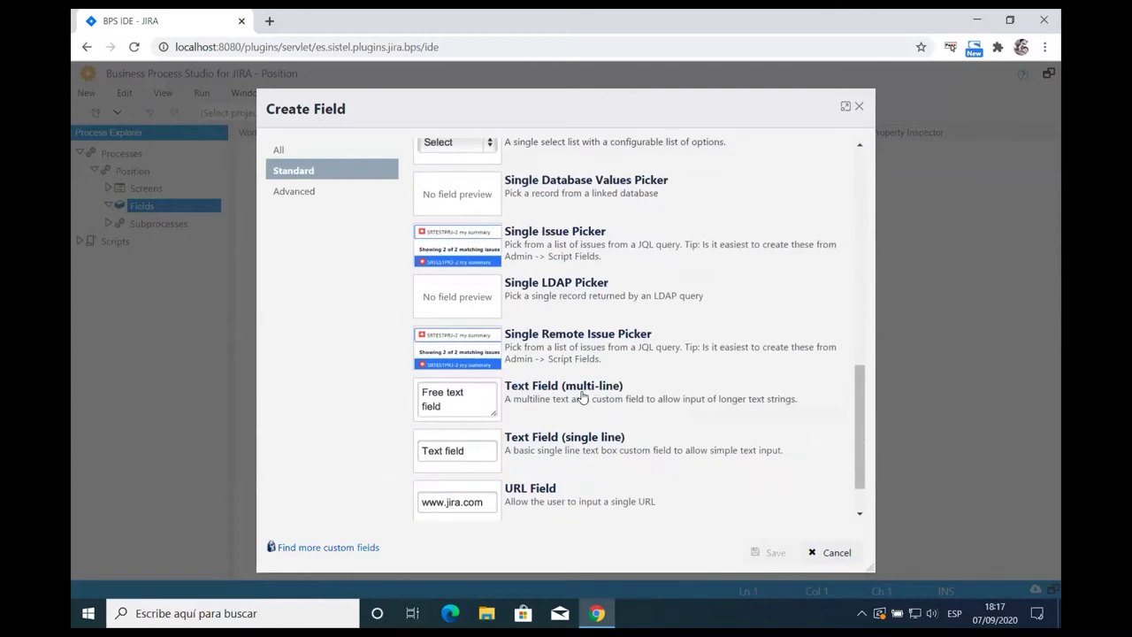
click(576, 400)
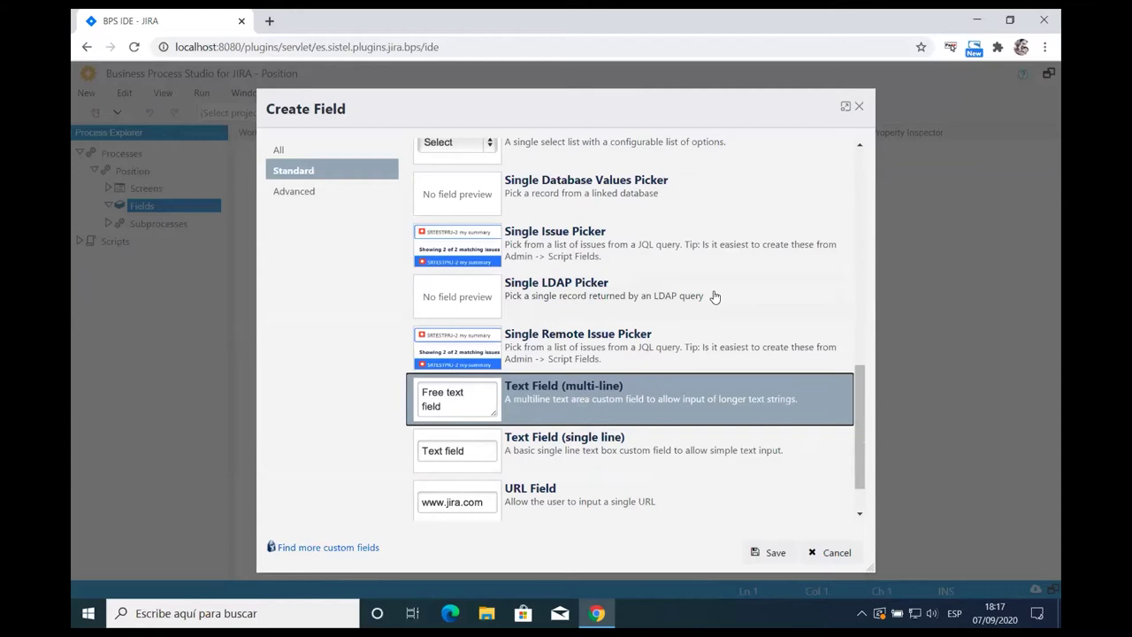
click(759, 555)
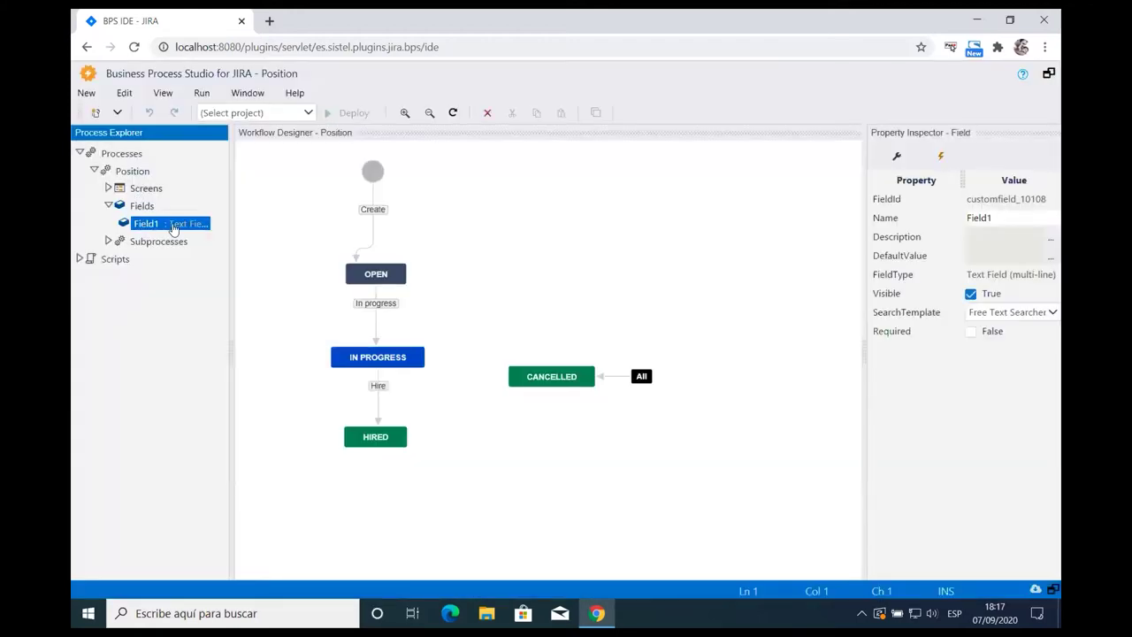
- Rename the new field to 'Skills'
click(938, 218)
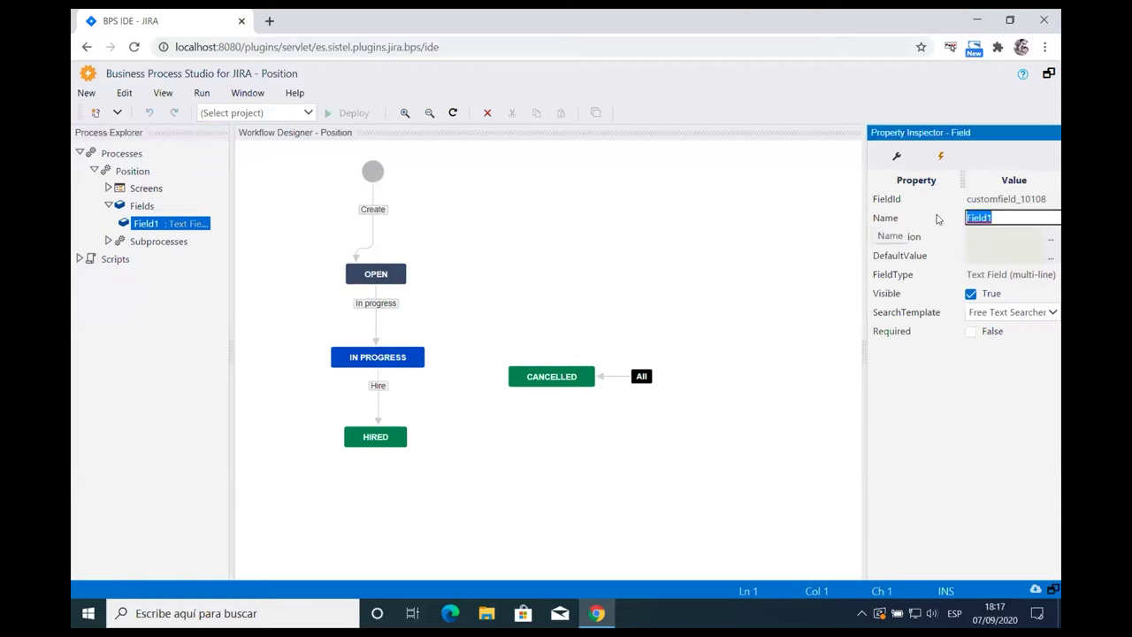
text(Skills)
key(Return)
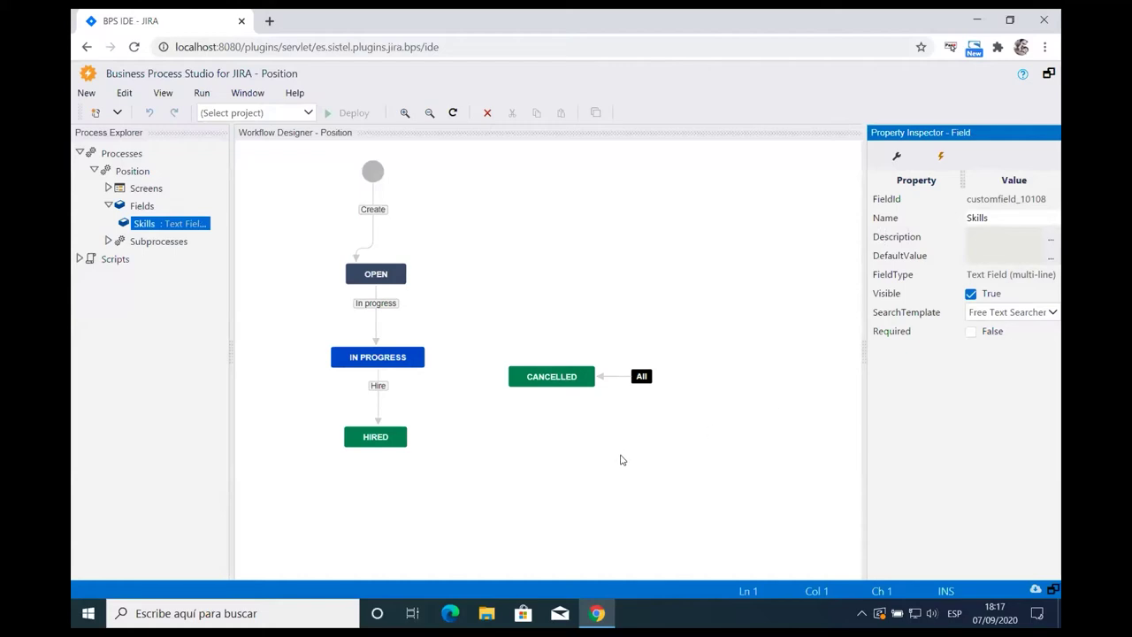
right_click(144, 208)
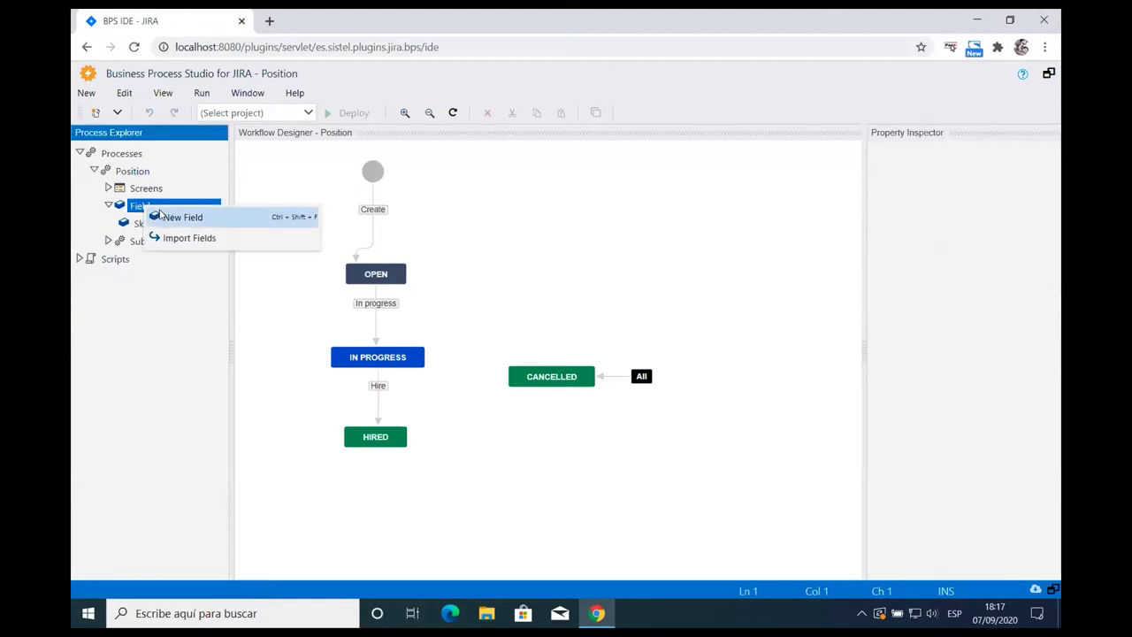
- Add a single-line text field named 'Salary' and expand the process's Screens list
click(158, 217)
scroll(669, 428, down, 10)
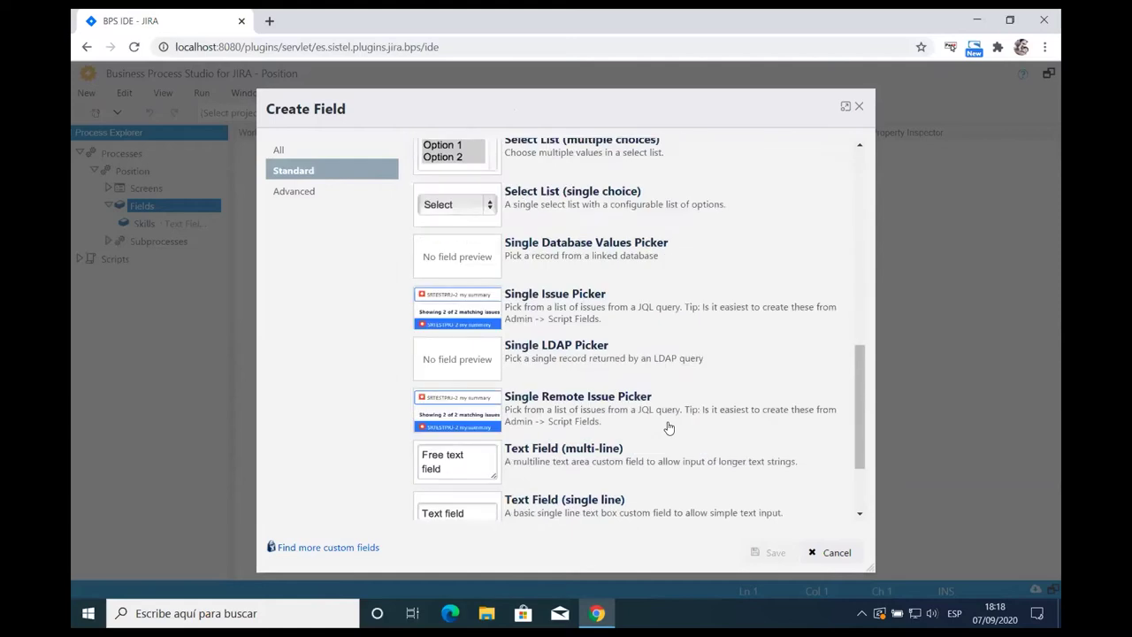
click(571, 392)
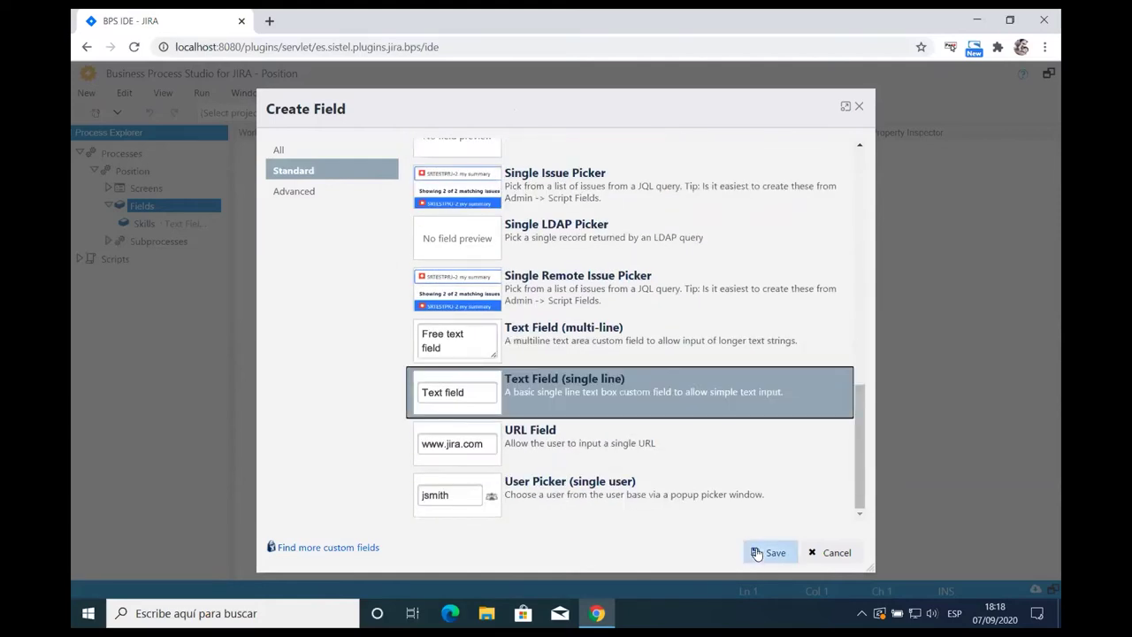
click(770, 553)
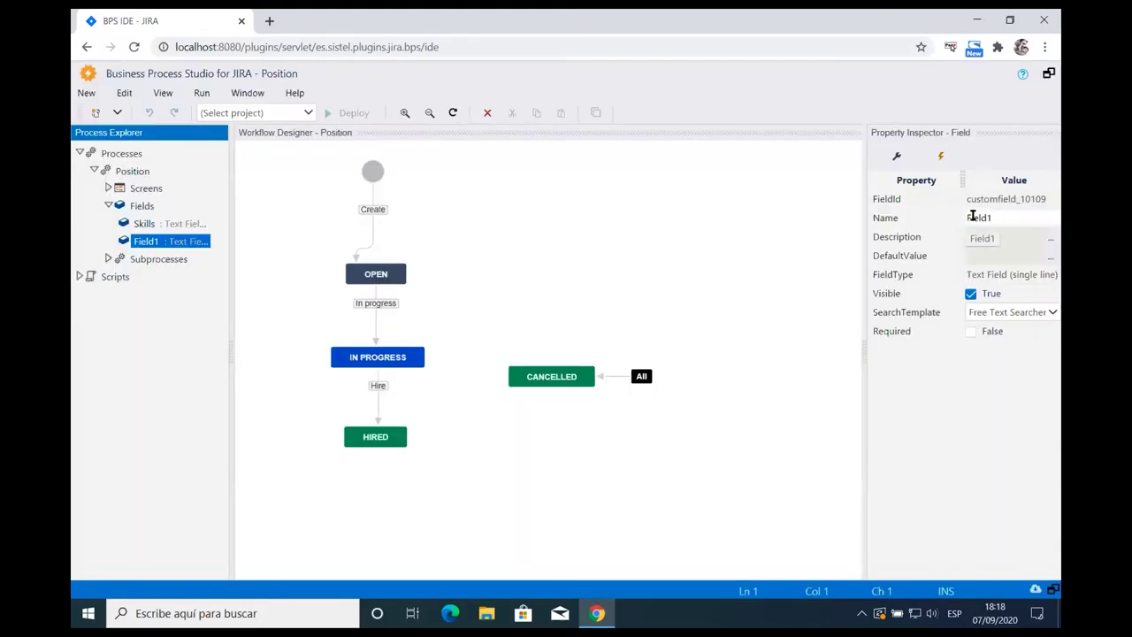
click(948, 217)
text(Salary)
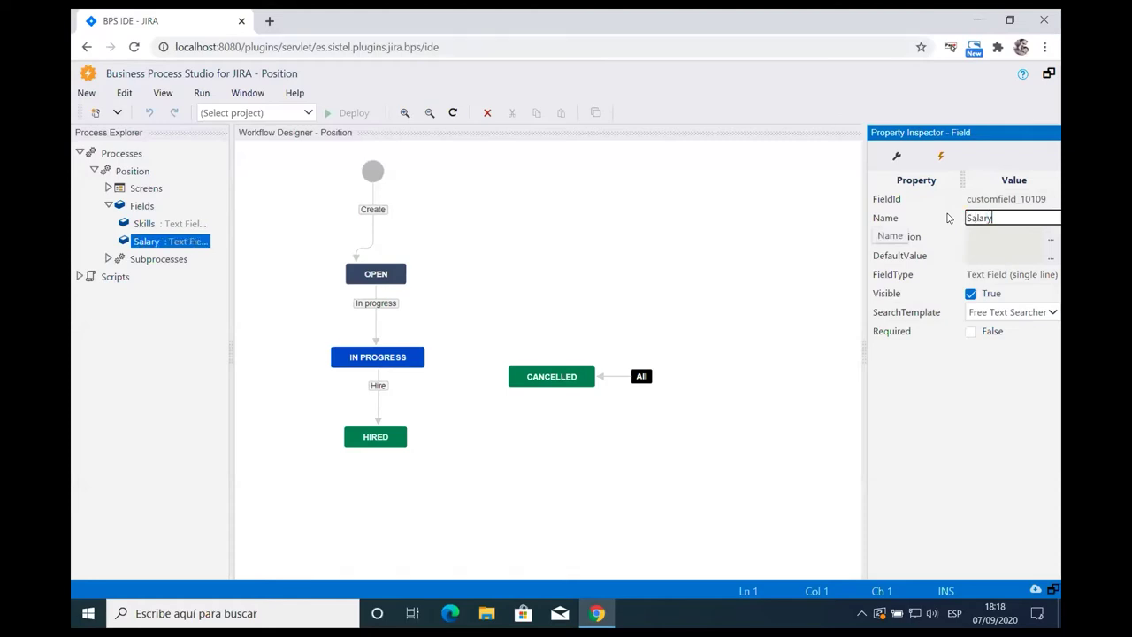
key(Return)
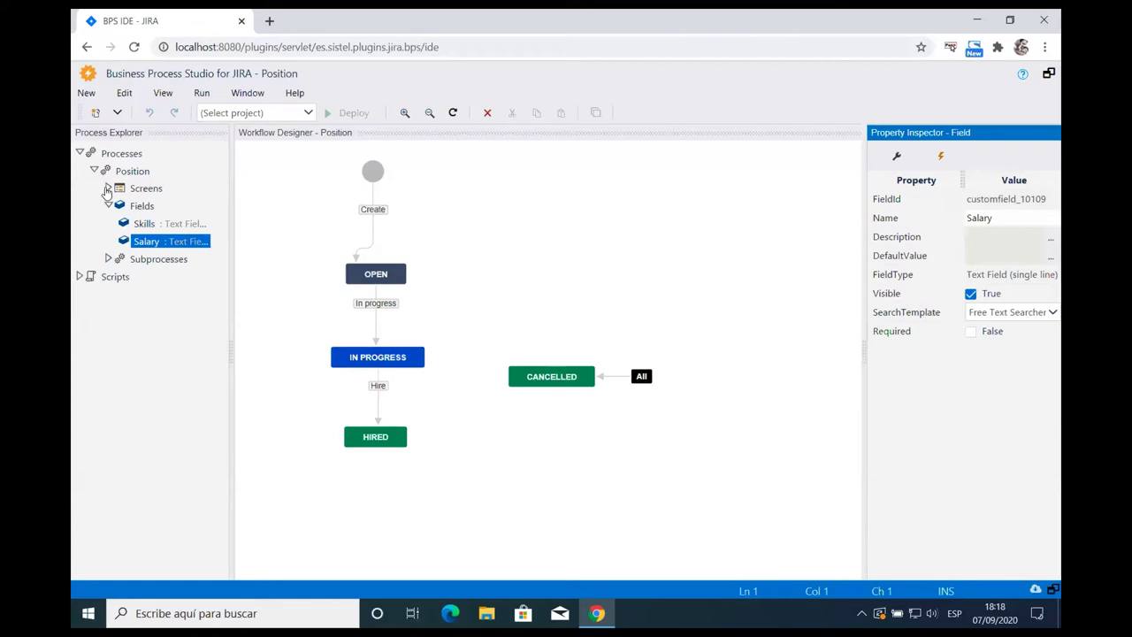
click(107, 190)
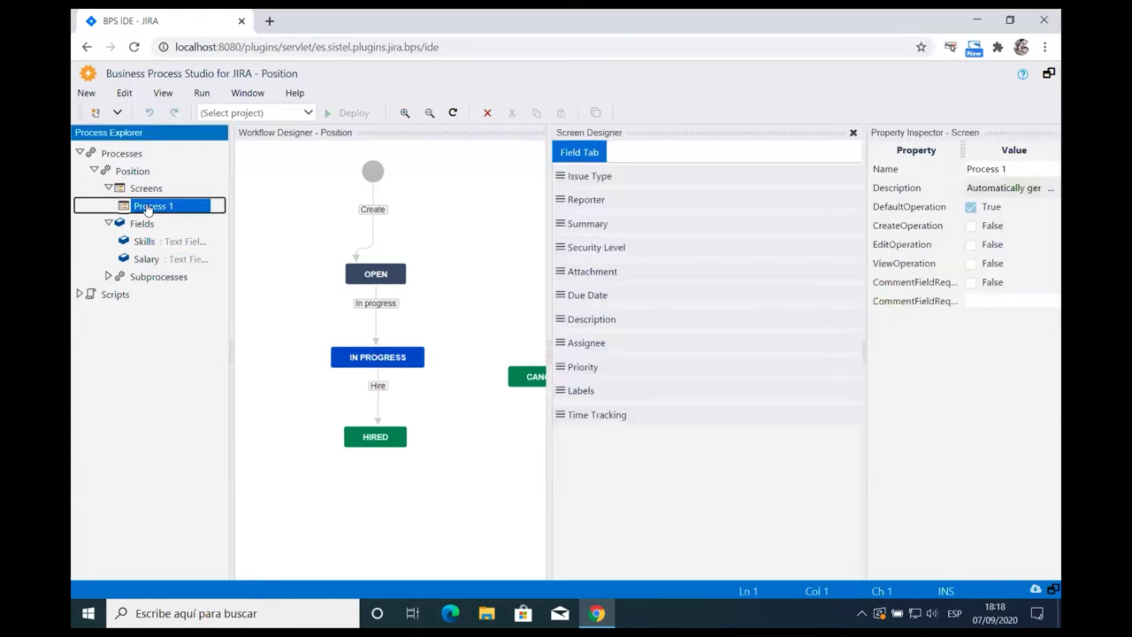
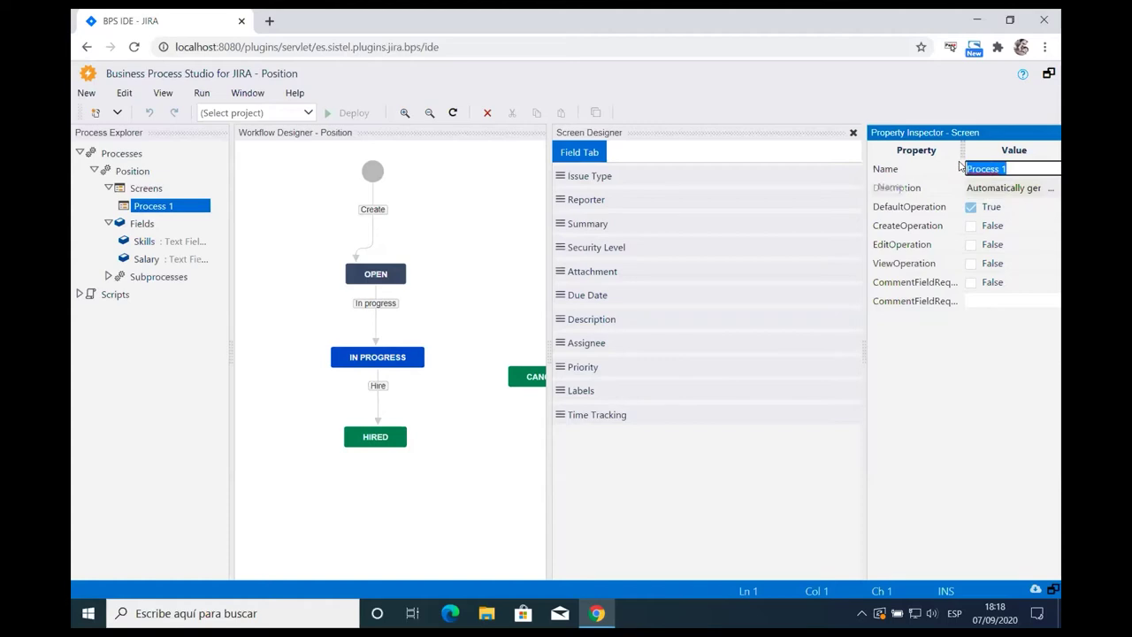
- Change the screen's Name property from Process 1 to 'Position' in the Property Inspector
text(Position)
key(Return)
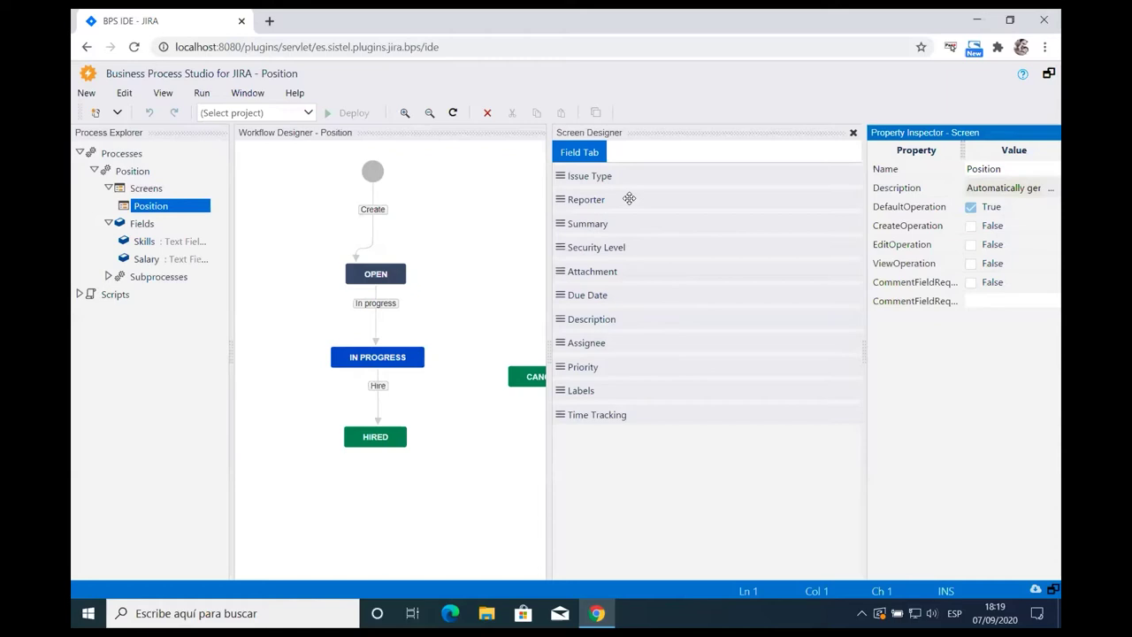
- Delete the Security Level, Attachment and Due Date fields from the Position screen
right_click(628, 247)
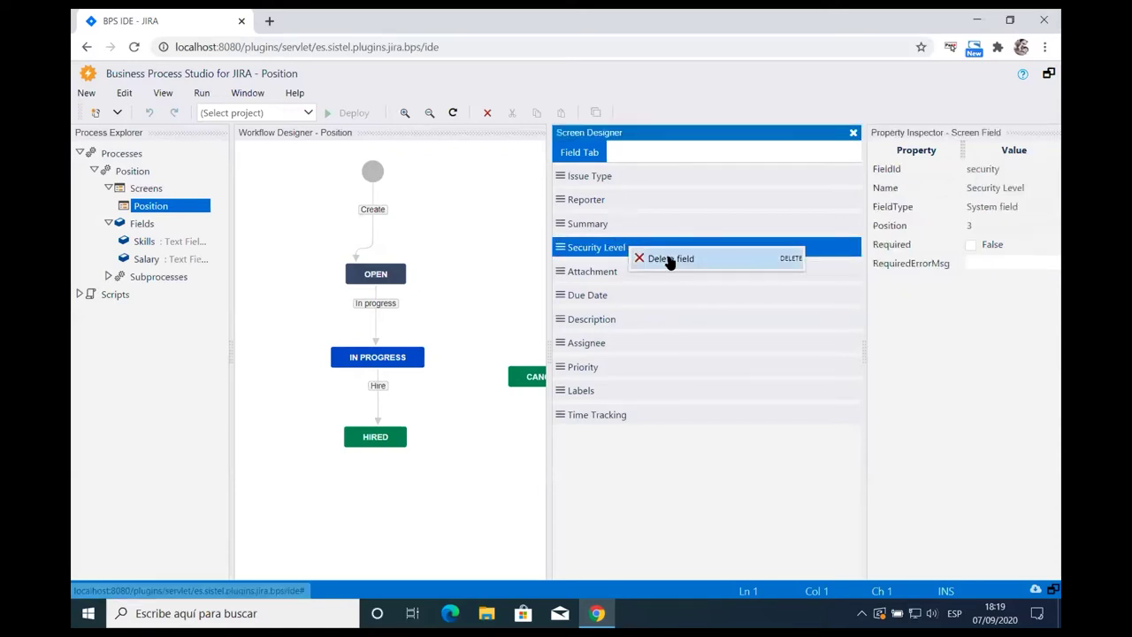
click(669, 259)
click(673, 367)
right_click(660, 248)
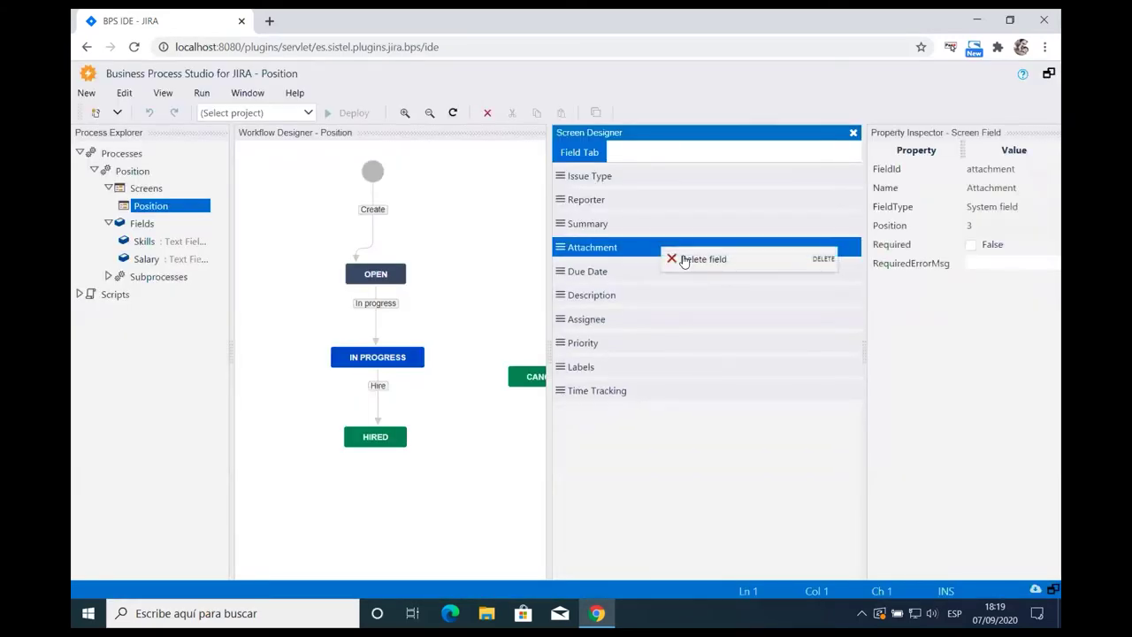
click(683, 259)
click(672, 369)
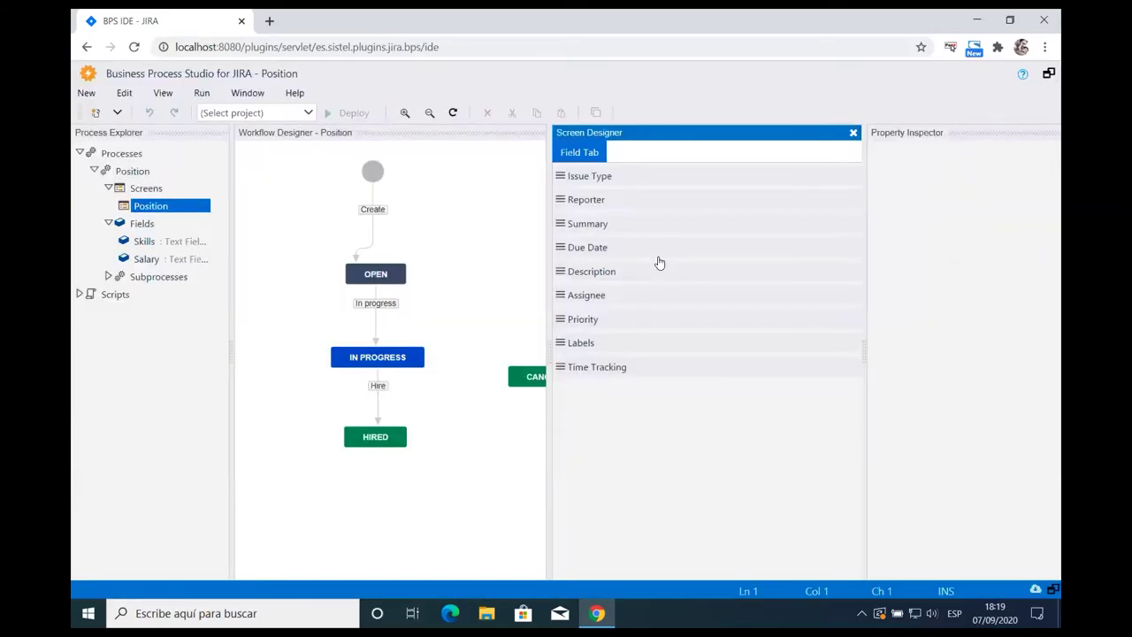
right_click(657, 248)
click(677, 260)
click(676, 368)
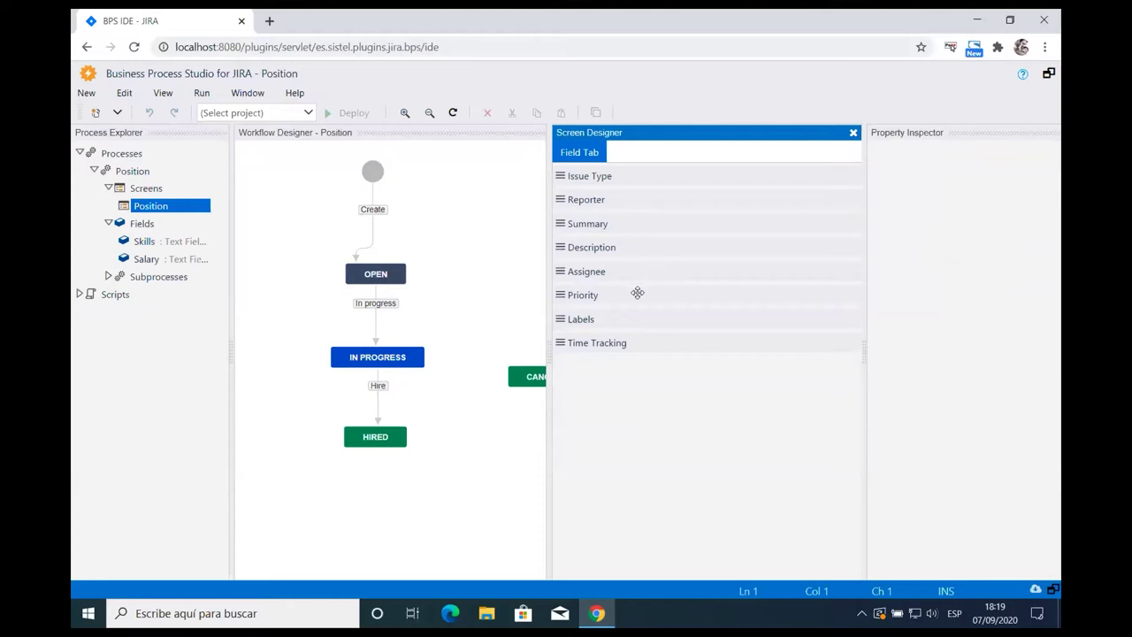
- Delete the Priority, Labels and Time Tracking fields from the Position screen
click(637, 294)
right_click(637, 294)
click(670, 312)
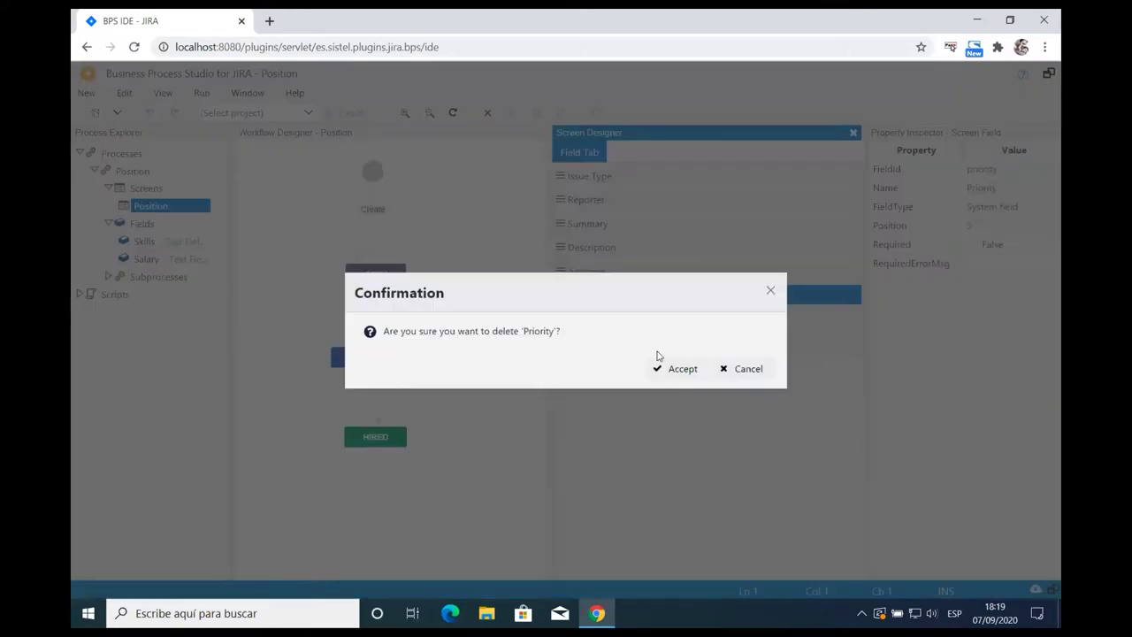
click(673, 370)
right_click(651, 295)
click(670, 312)
click(666, 366)
click(646, 298)
right_click(649, 298)
click(663, 311)
click(672, 369)
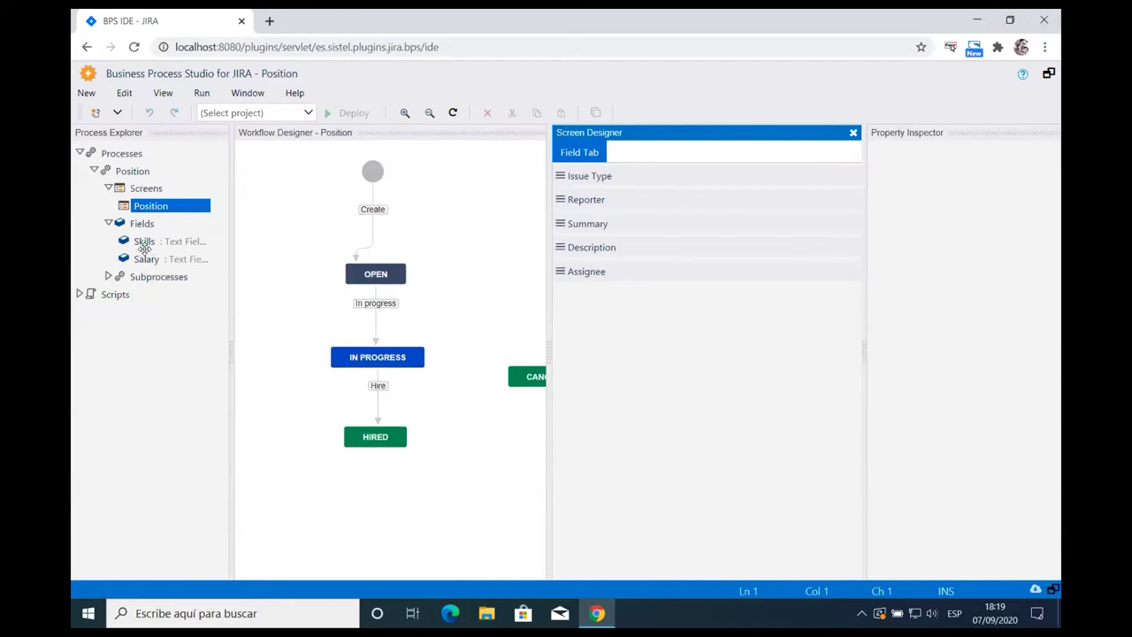
- Drag Skills and Salary onto the screen, placing Salary below Summary and Skills above Assignee
click(143, 242)
drag(143, 241, 613, 336)
drag(147, 258, 632, 369)
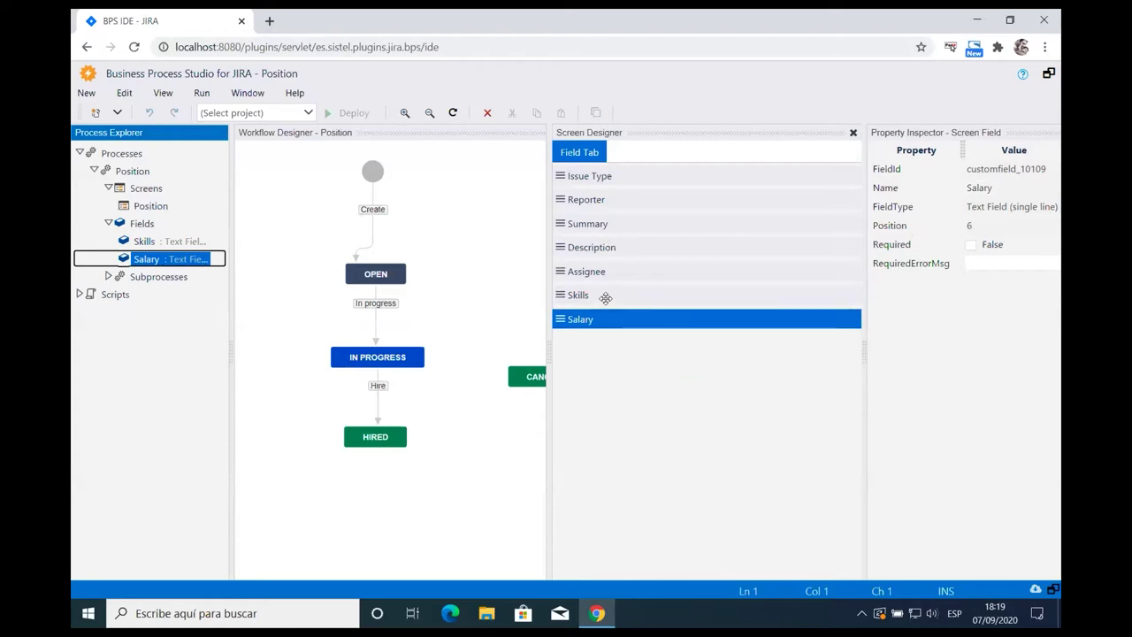
drag(606, 296, 601, 270)
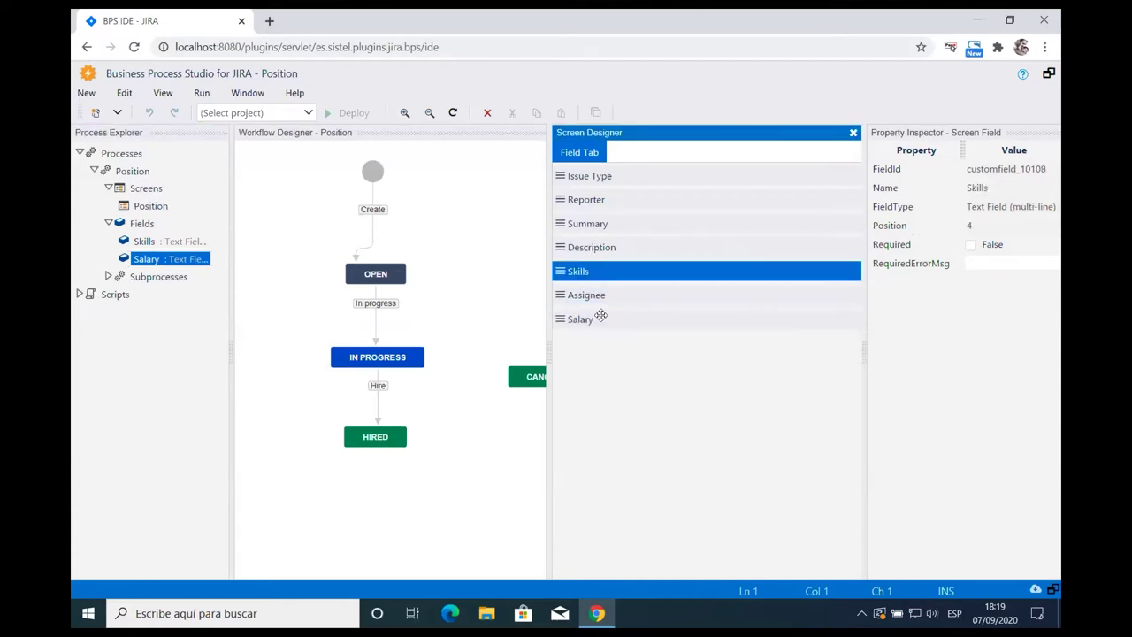
drag(599, 318, 614, 257)
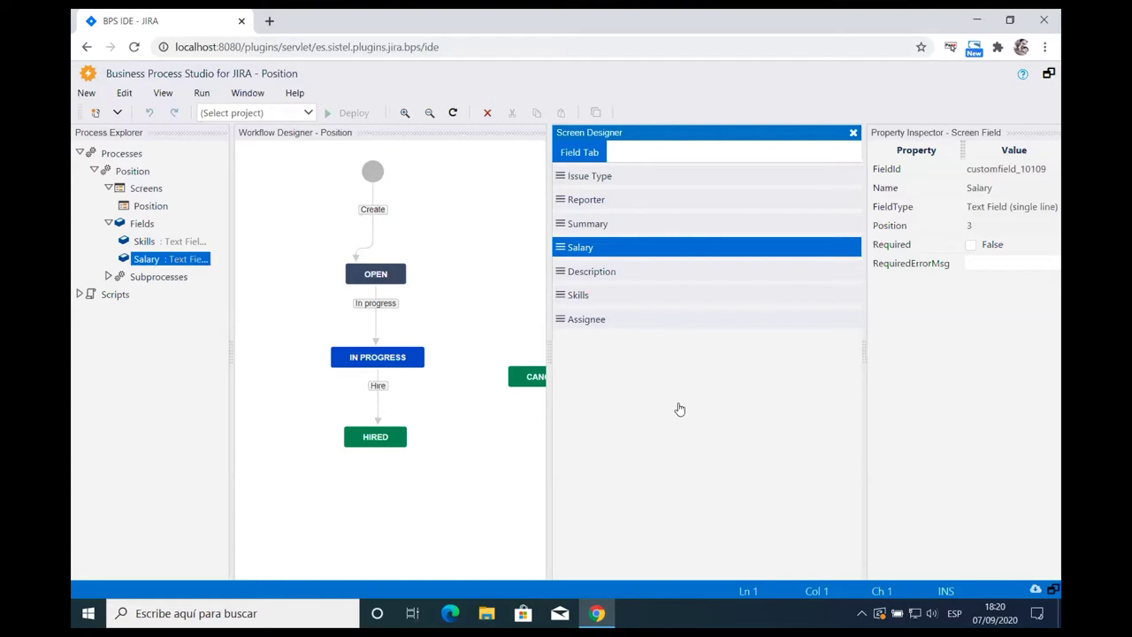
- Open the Jira System Dashboard in a new browser tab
click(1045, 76)
middle_click(153, 112)
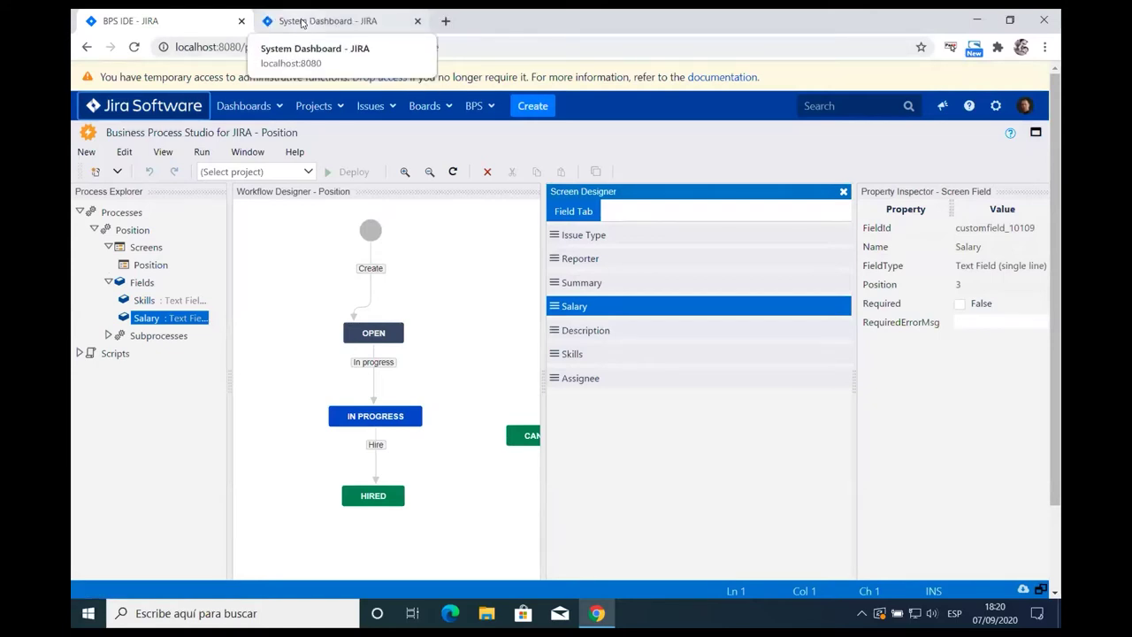
click(302, 22)
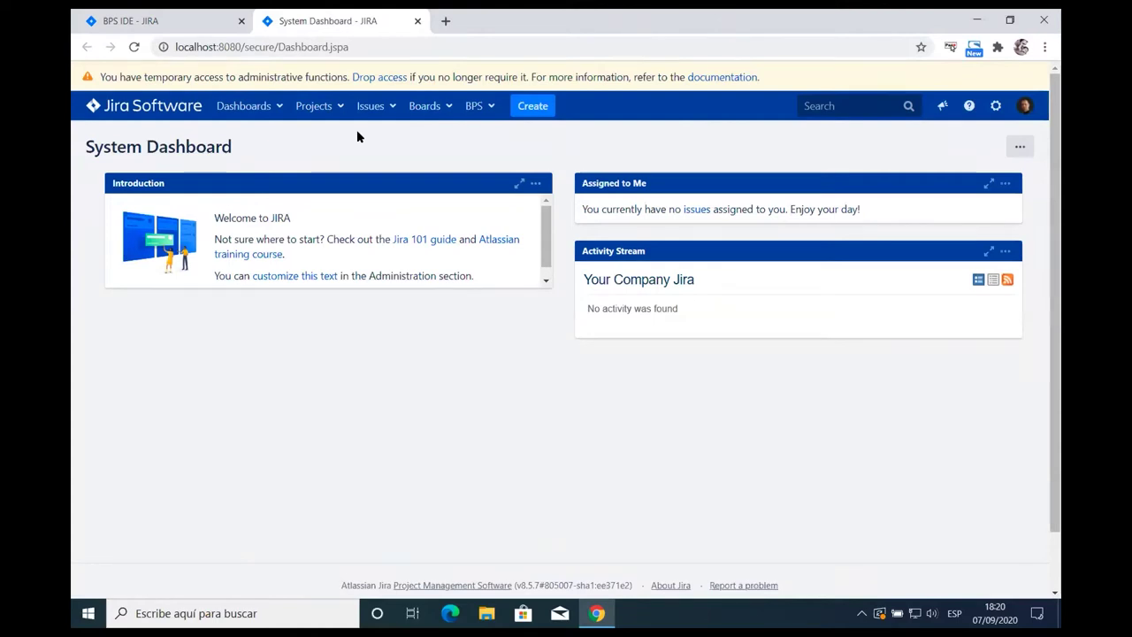
- Create a Task management project named HR with key HR
click(339, 108)
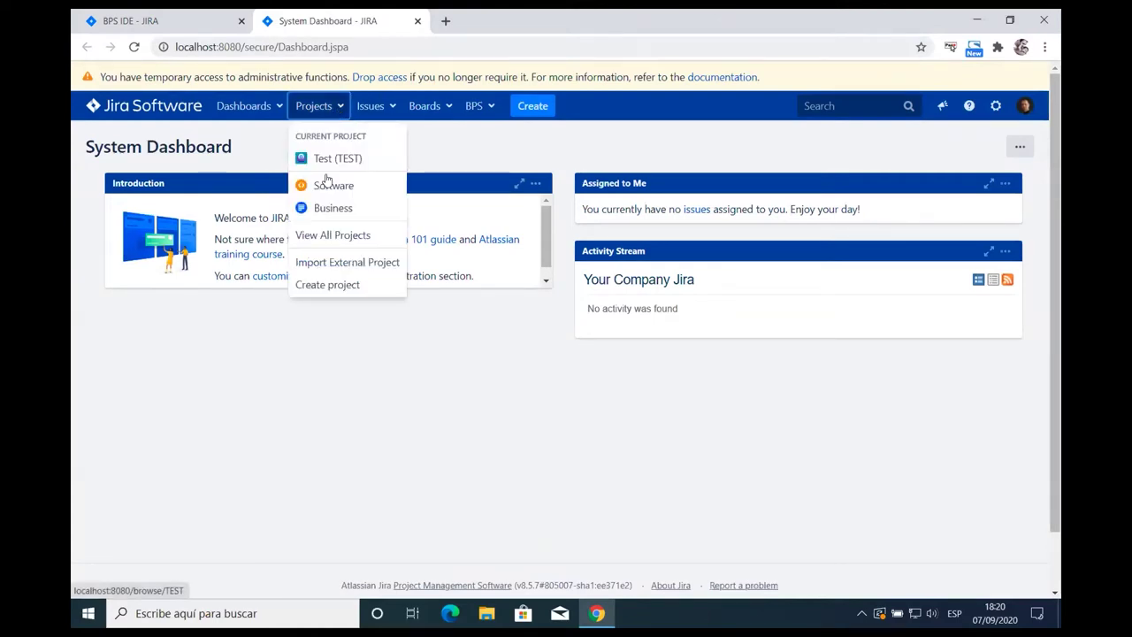
click(345, 297)
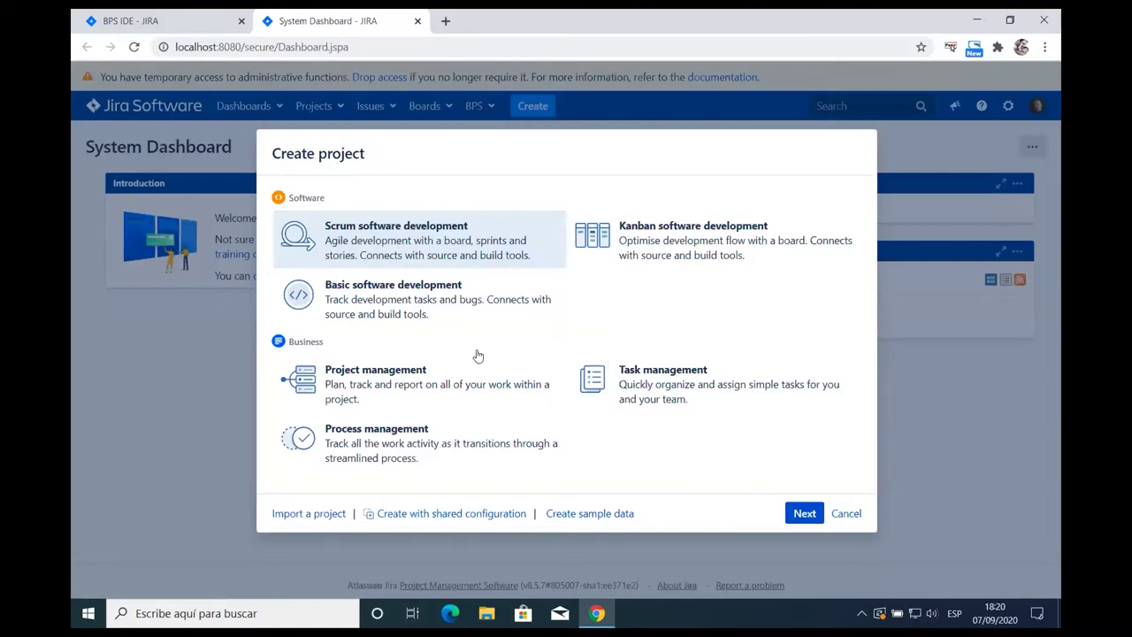
click(651, 391)
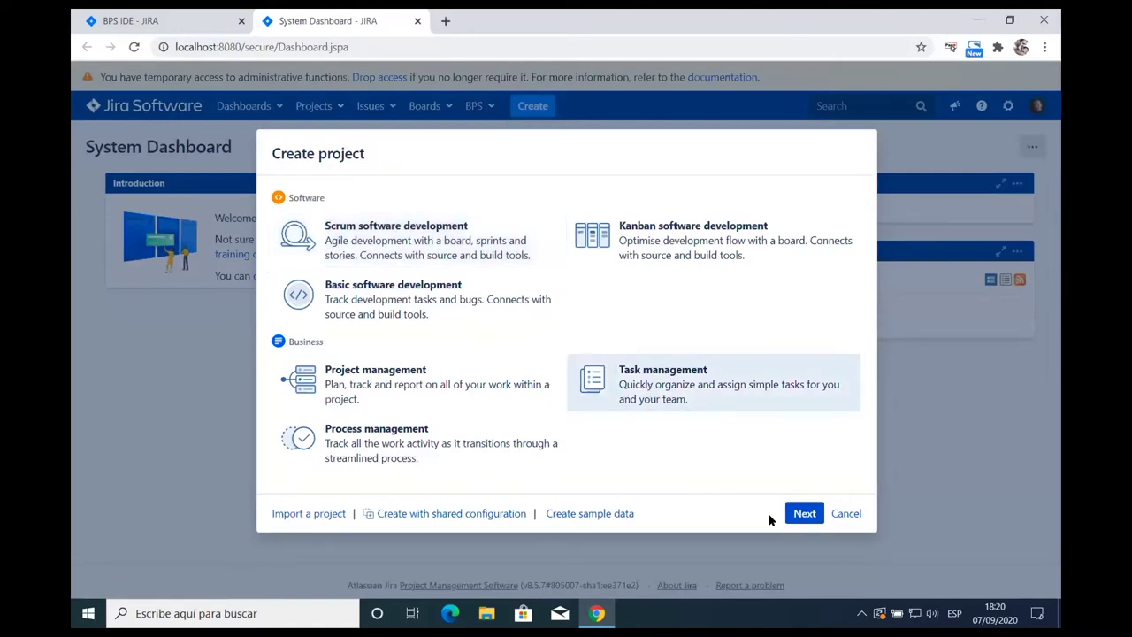
click(803, 513)
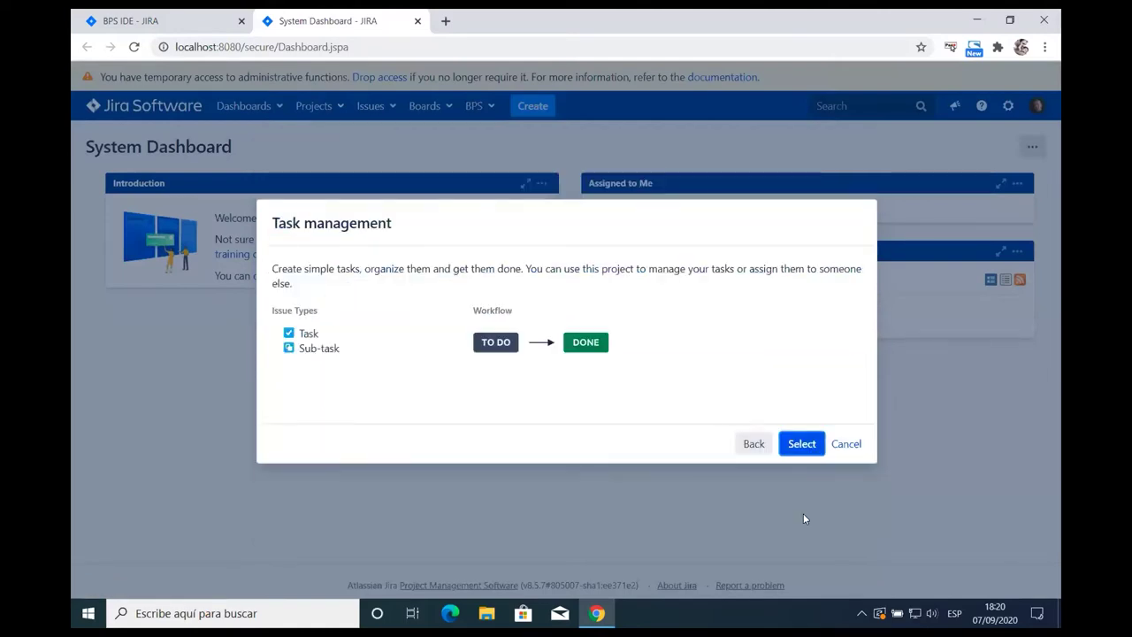
click(802, 443)
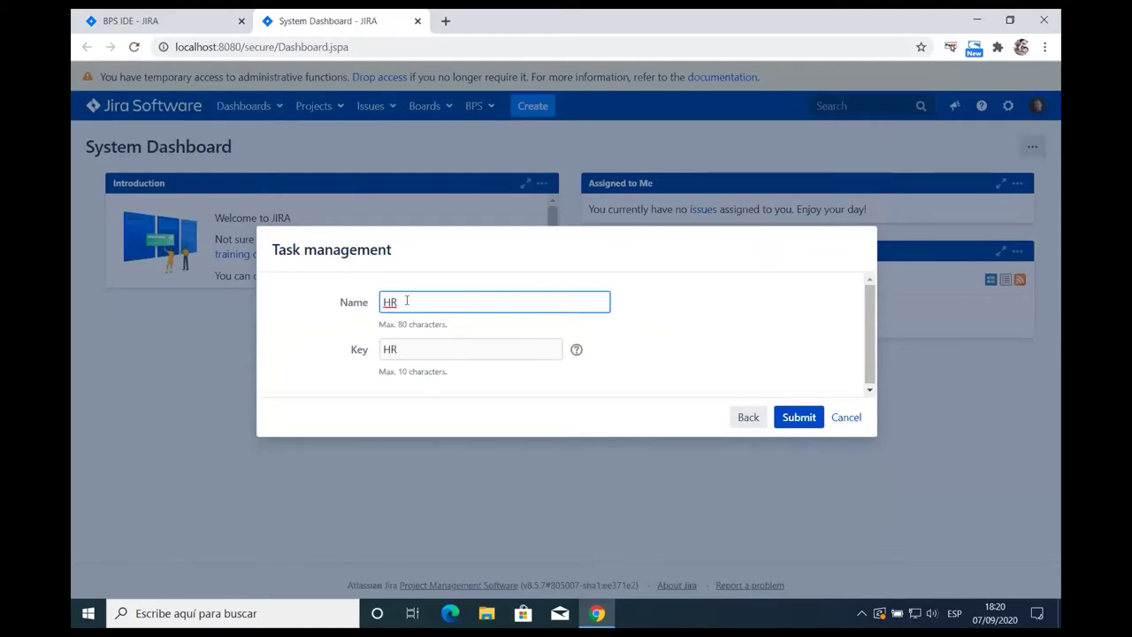
click(791, 425)
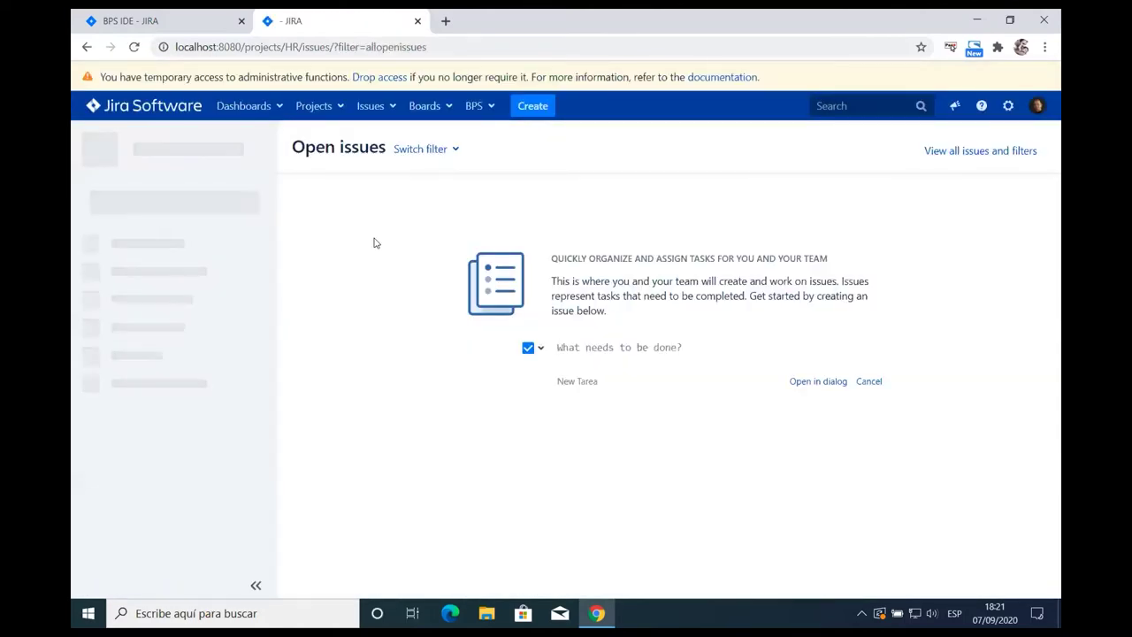
- Reload Business Process Studio, dismiss the update notification and maximize the studio
click(183, 19)
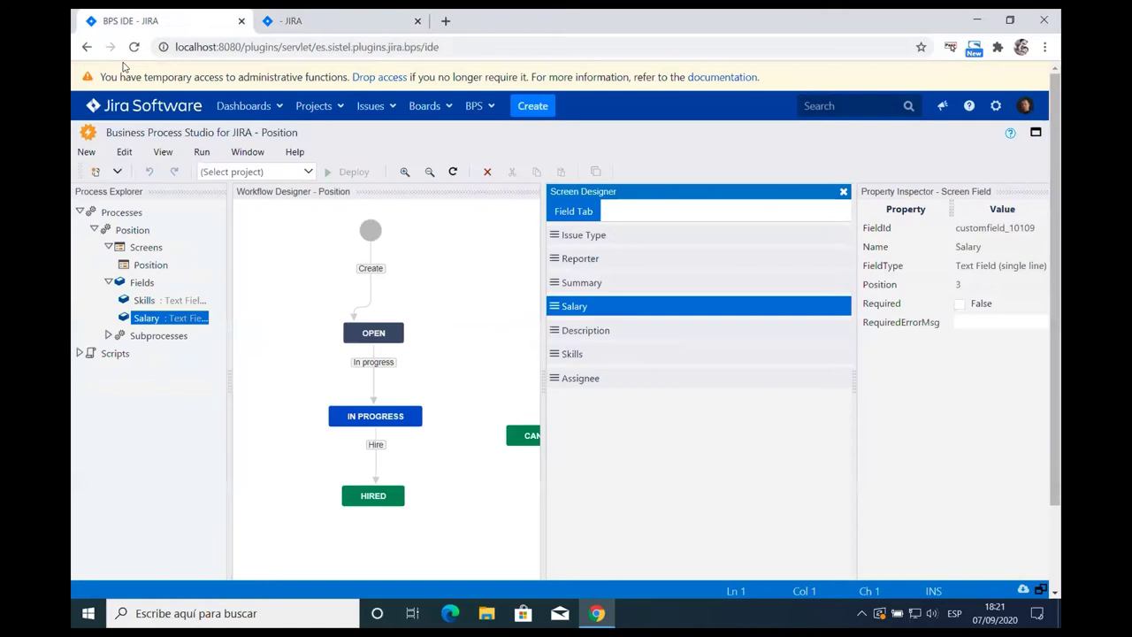
key(F5)
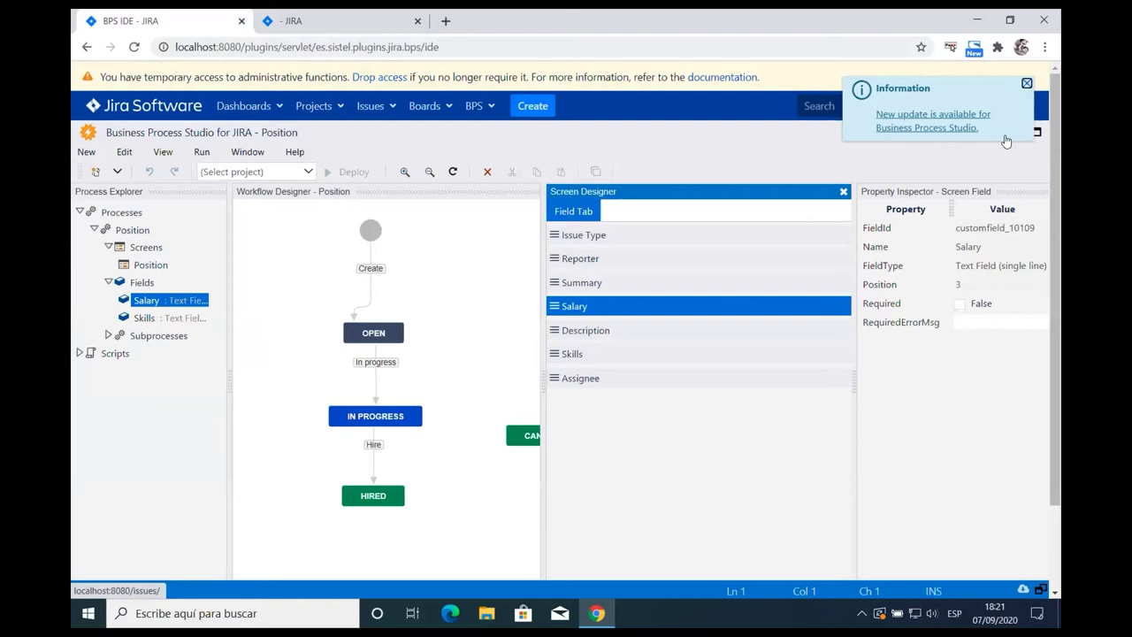
click(1028, 84)
click(1036, 133)
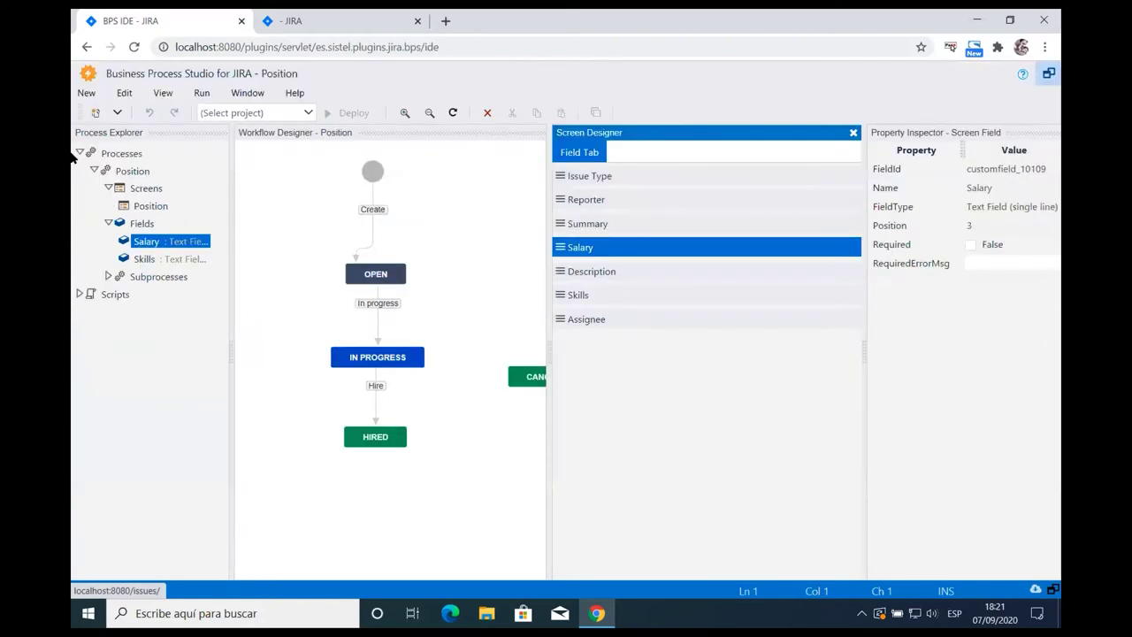
- Select the Position process and choose HR as its target project
click(128, 173)
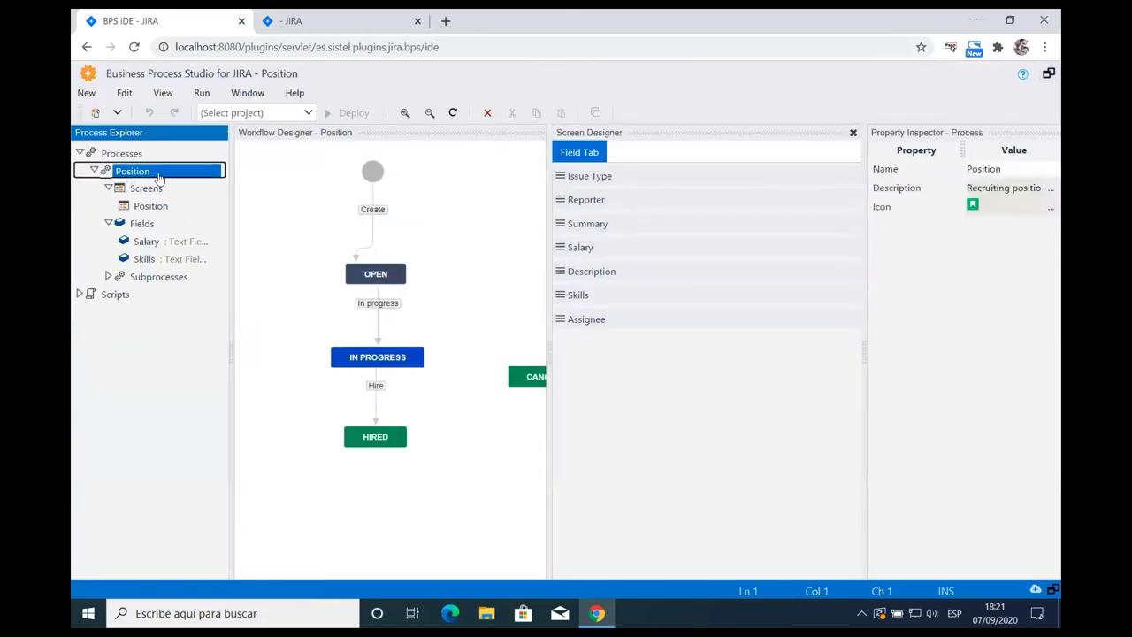
click(309, 115)
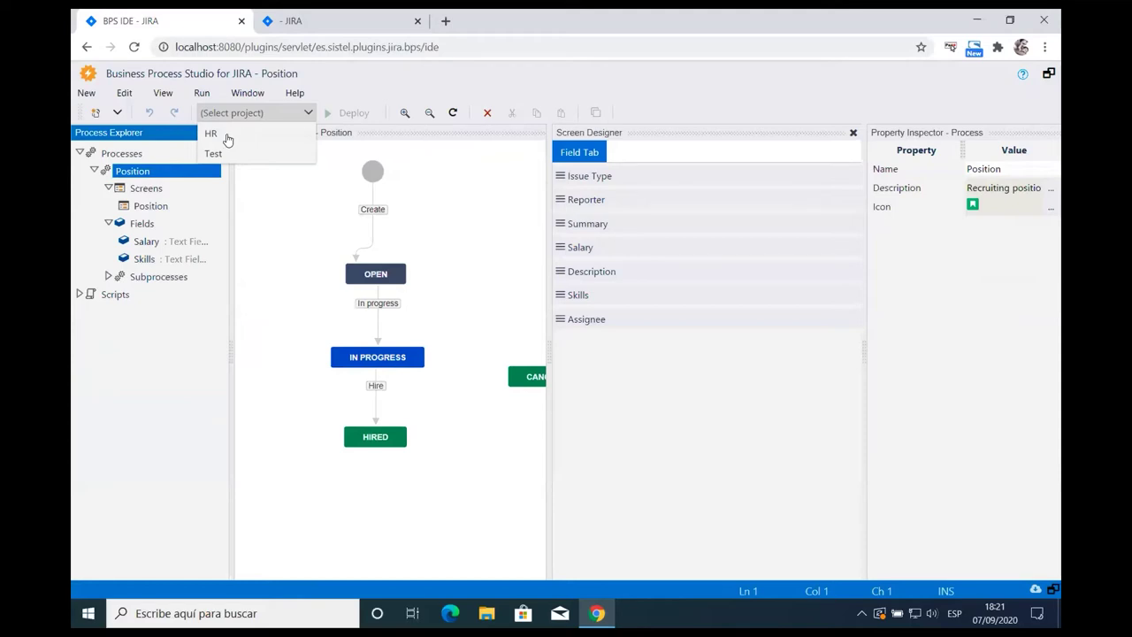
click(228, 139)
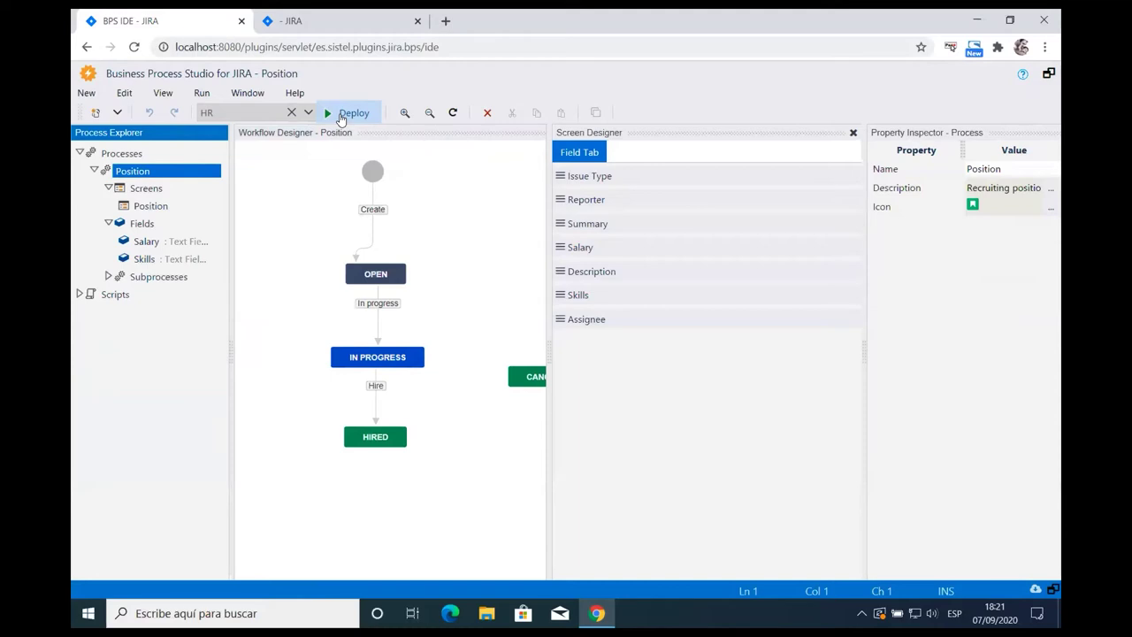
- Deploy Position to HR, associate the workflow, and check the log for success
click(341, 113)
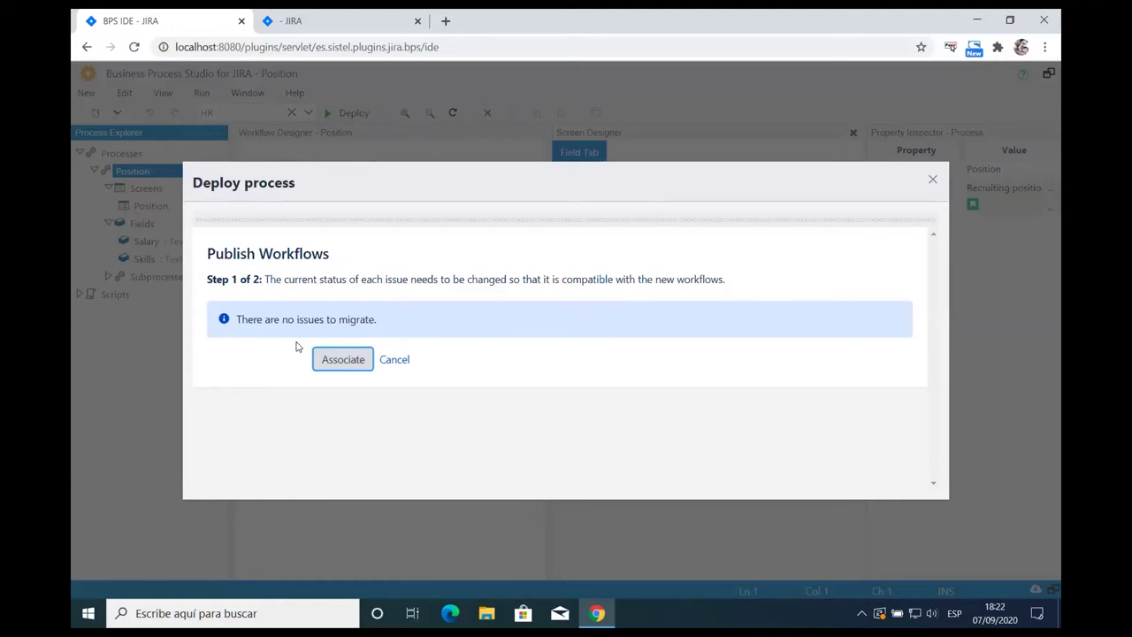
click(336, 361)
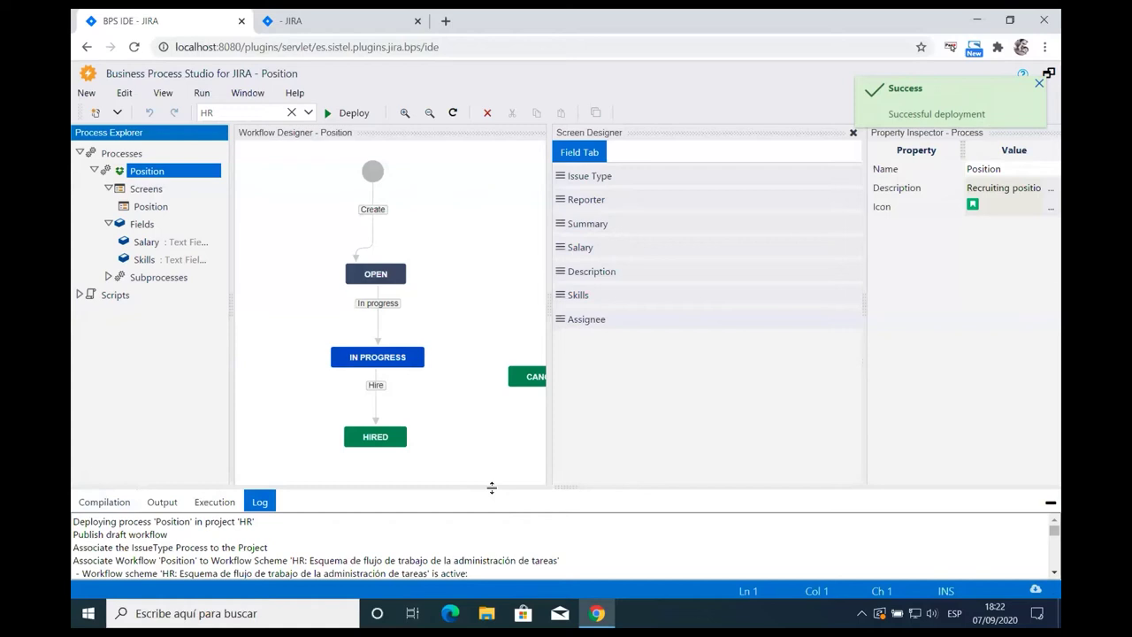
drag(492, 488, 485, 341)
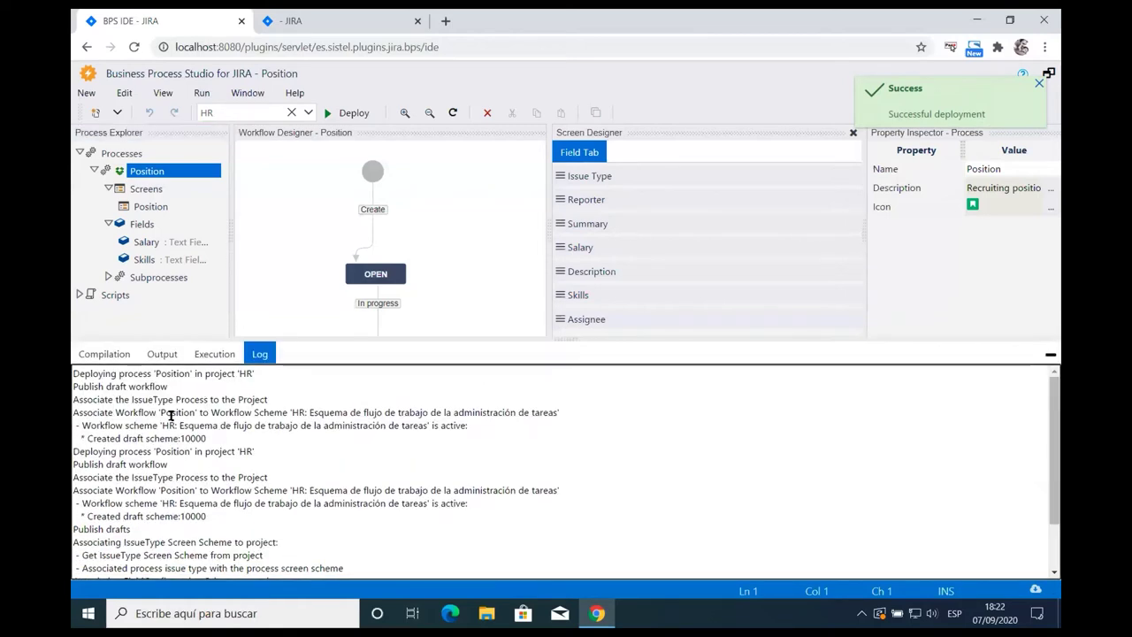
scroll(173, 418, down, 2)
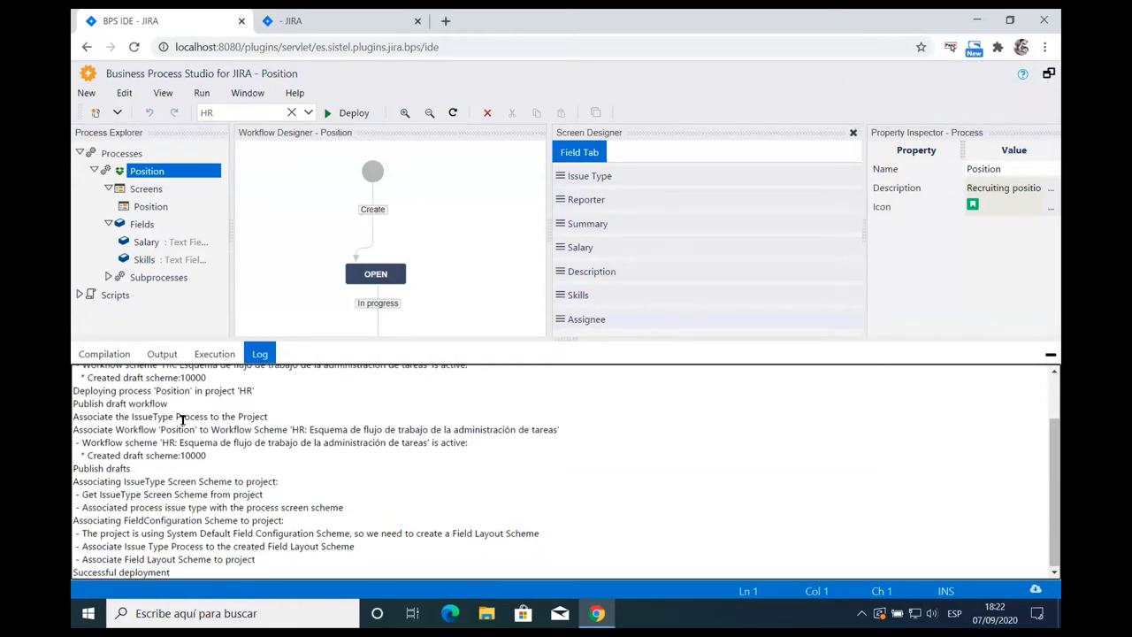
scroll(181, 420, up, 2)
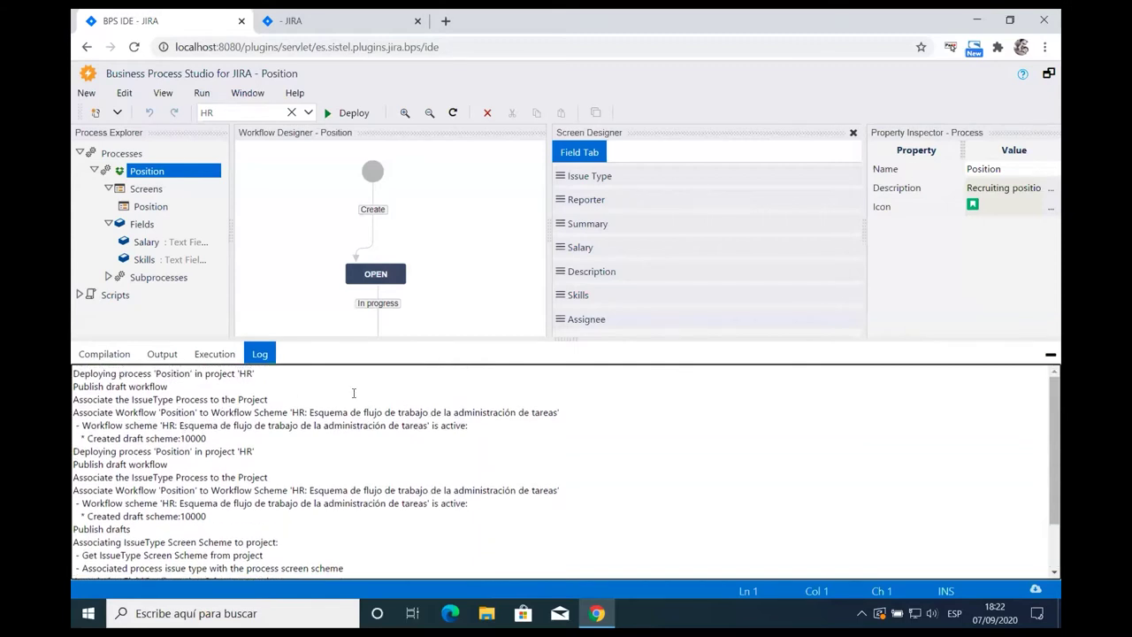
drag(422, 344, 413, 442)
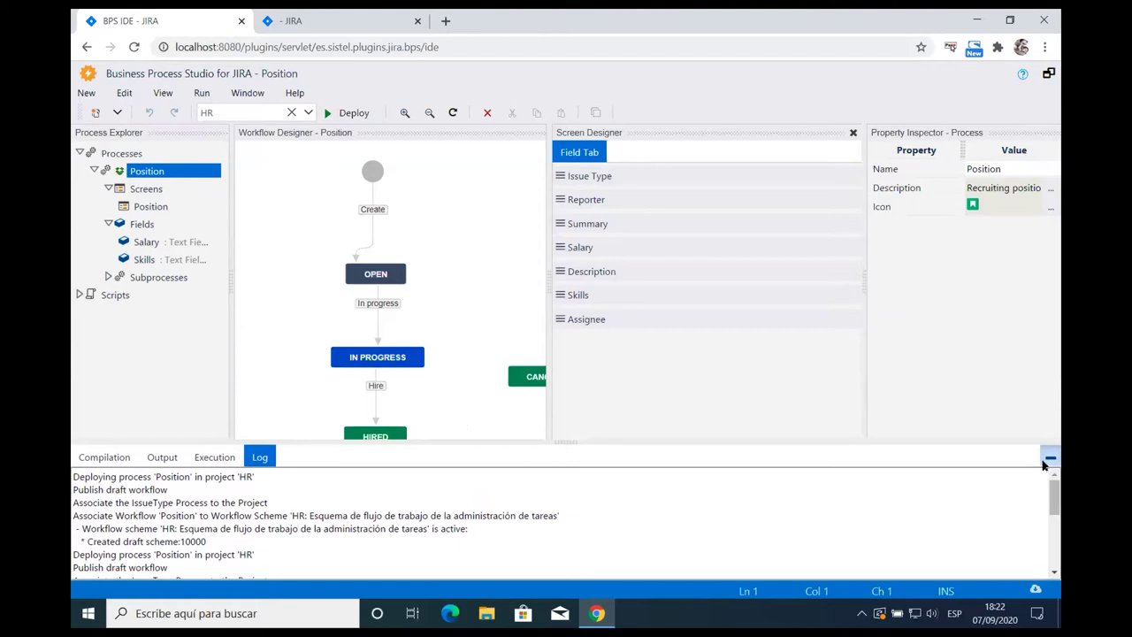
click(1050, 458)
- In the HR project, start a new issue of type Position
click(317, 21)
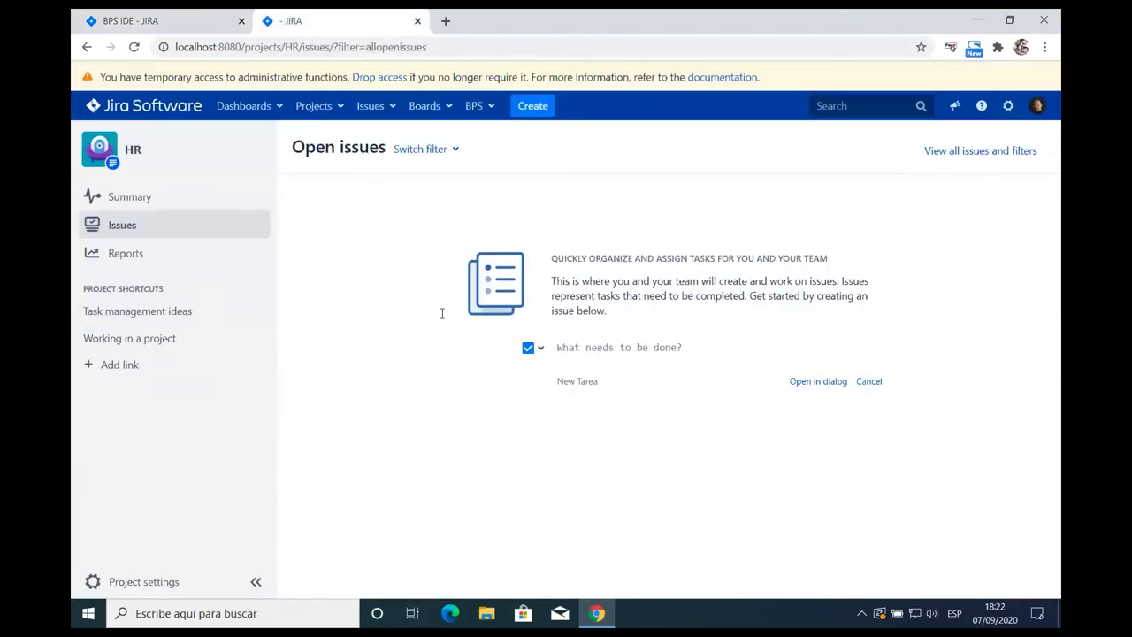
click(533, 107)
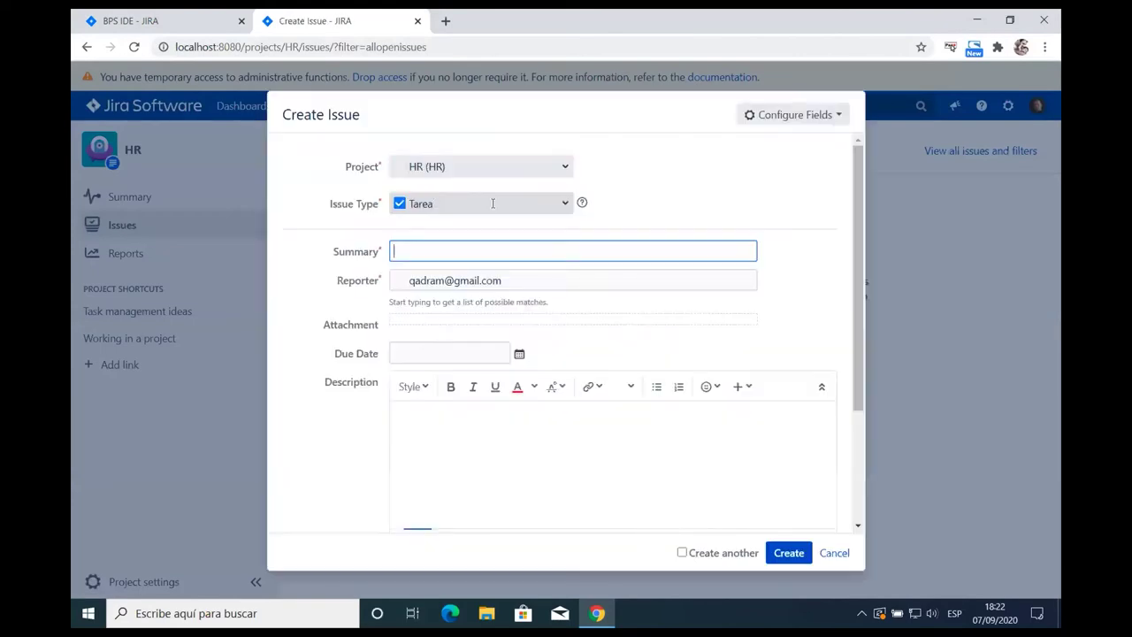
click(564, 206)
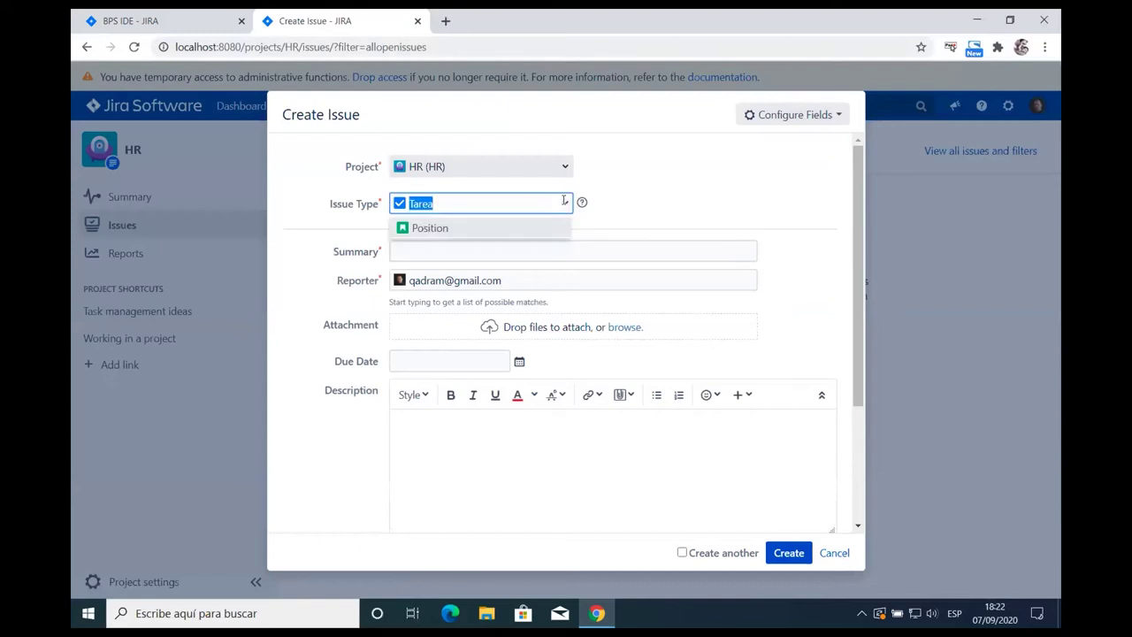
click(429, 228)
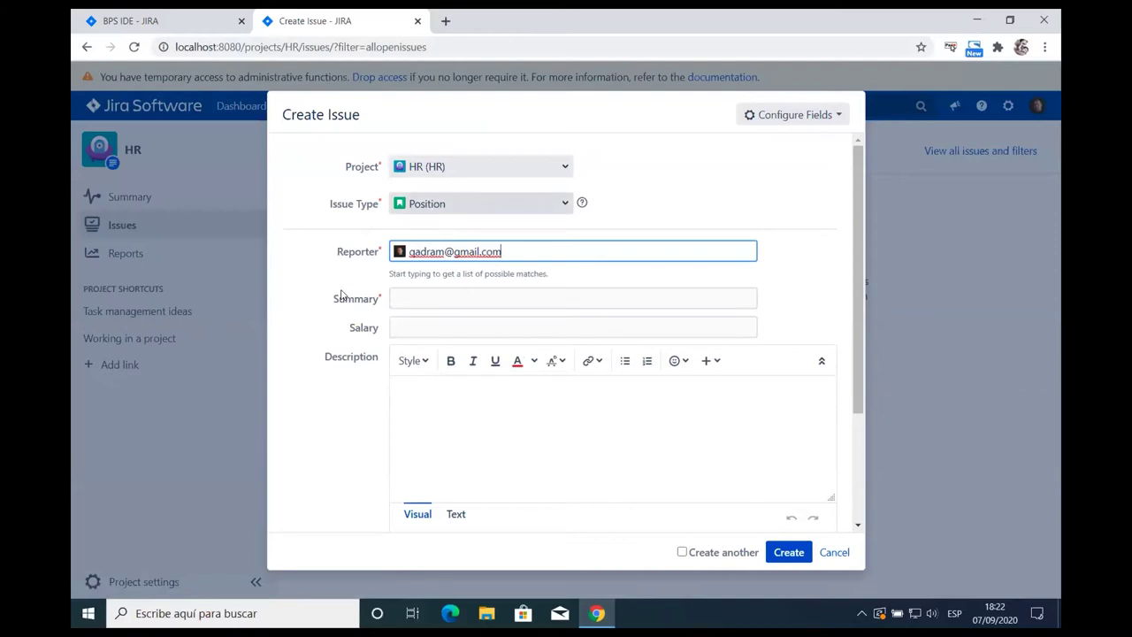
scroll(341, 295, down, 3)
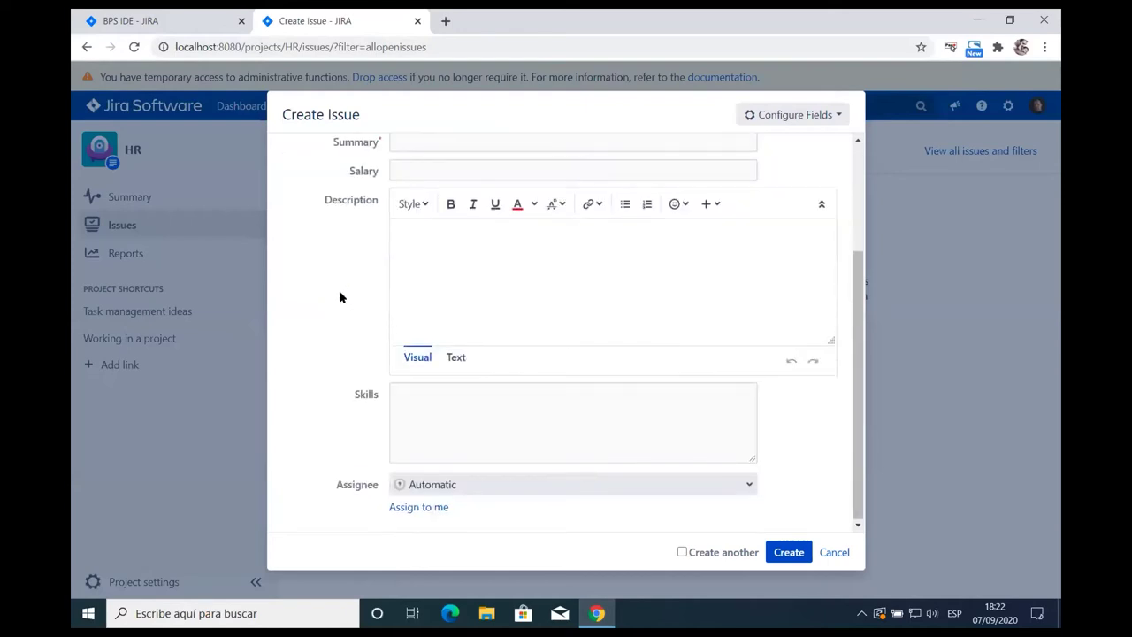
scroll(339, 294, up, 3)
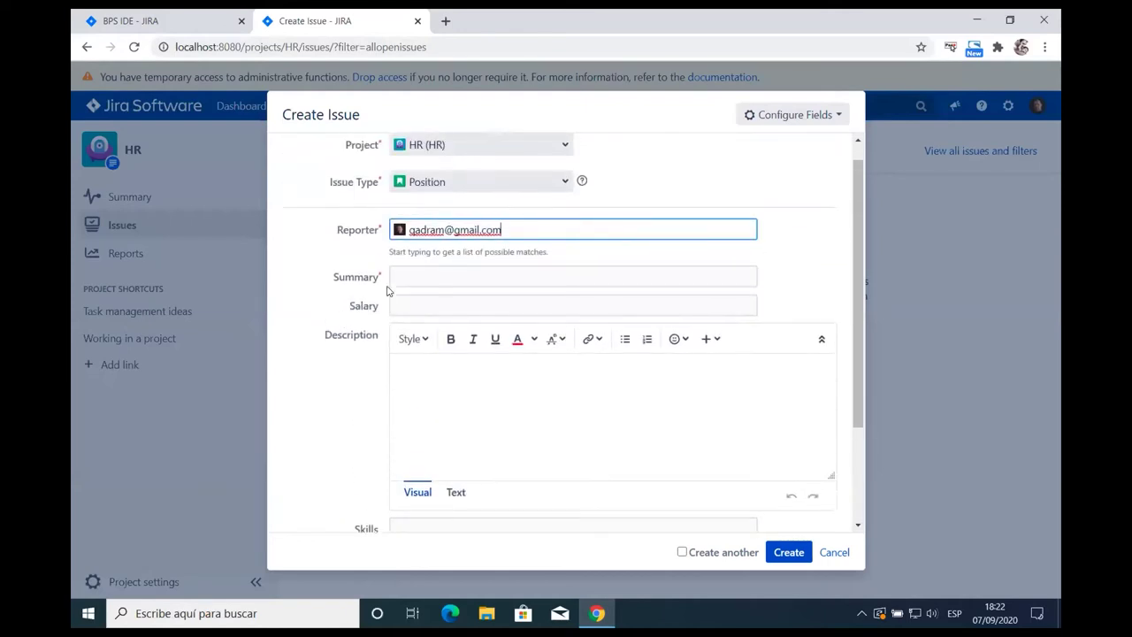
- Enter summary 'I need a new JIRA developer', salary 40K€ and description 'I need it as soon possible.'
click(423, 286)
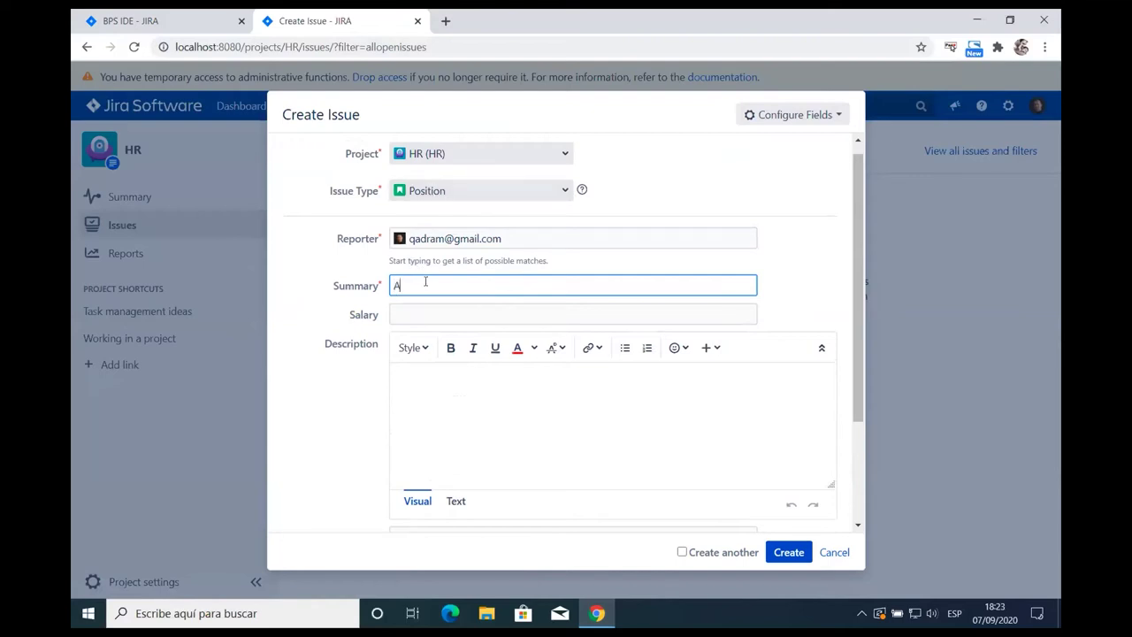
text(I need a new JIRA developer)
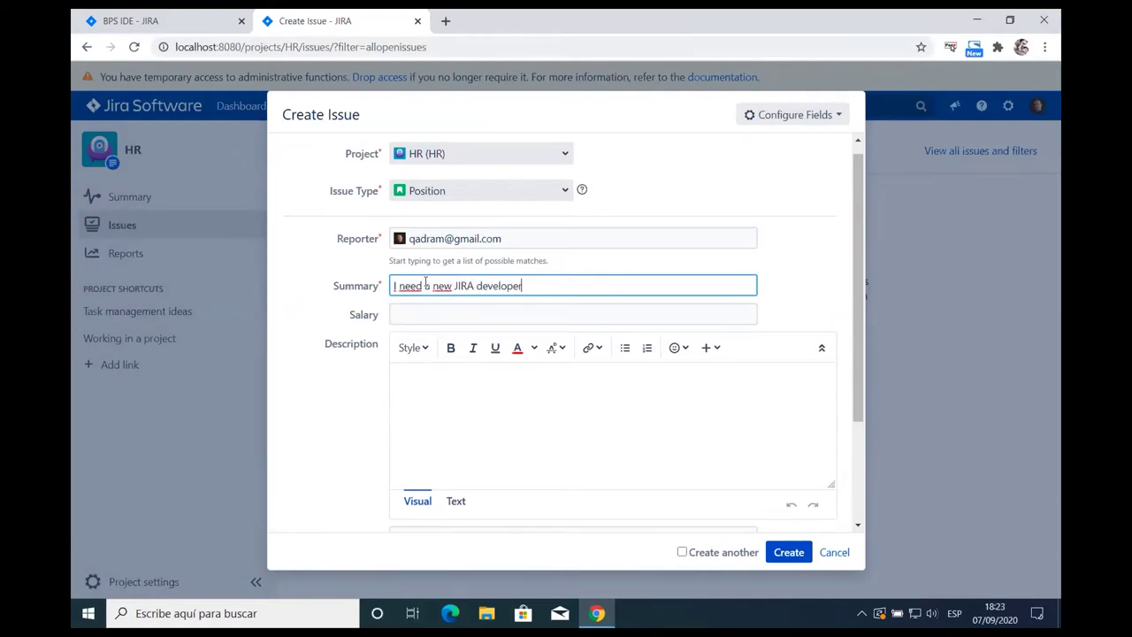
click(438, 314)
text(4)
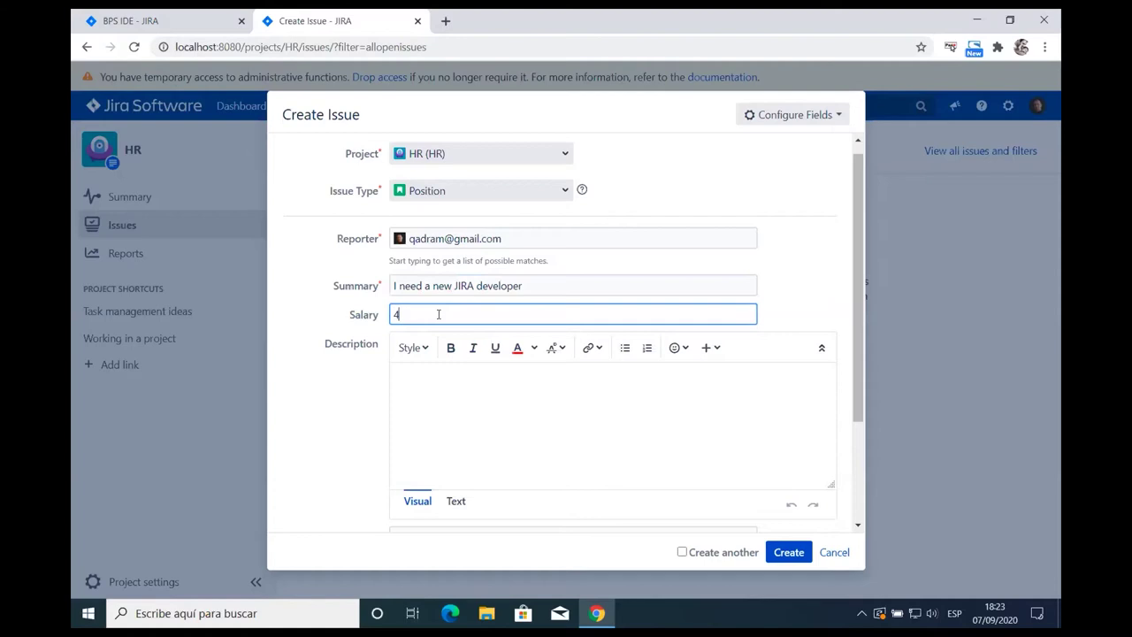
text(0K€)
click(446, 412)
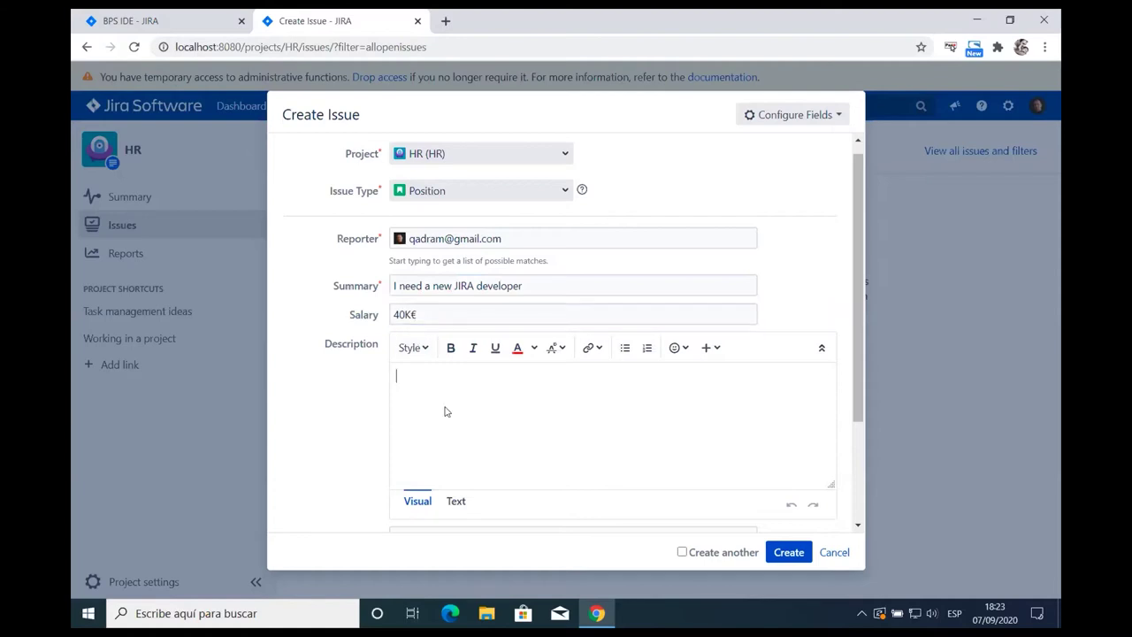
text(I need it as soon possible.)
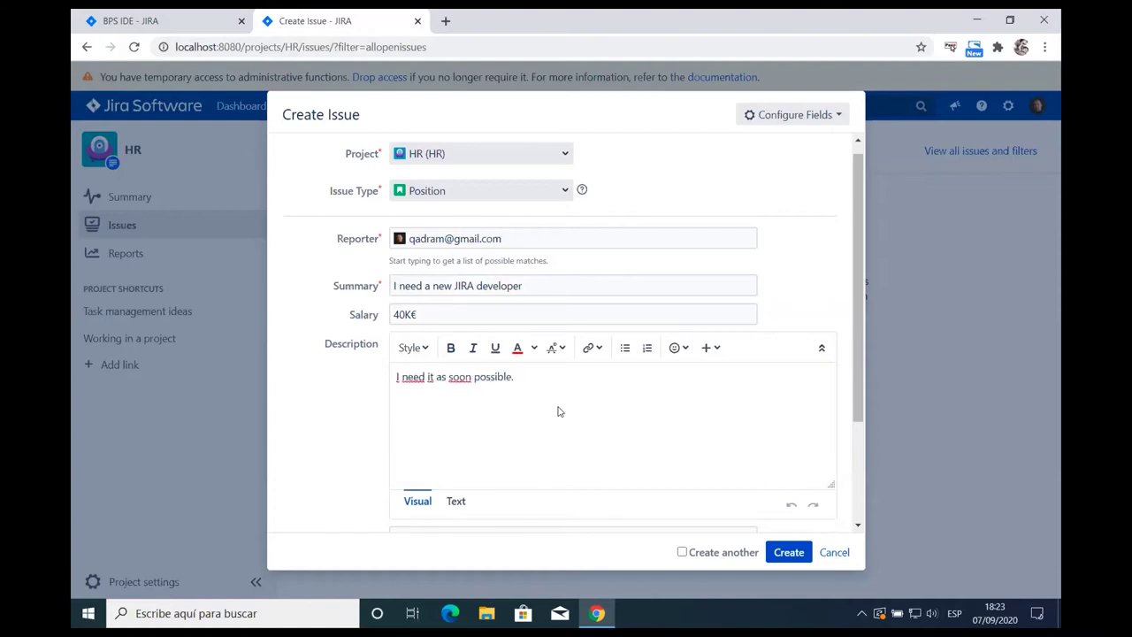
- List skills '- JAVA', '- JIRA SDK', '- Angular' and create the issue
scroll(354, 409, down, 2)
scroll(352, 411, down, 1)
click(447, 419)
text(-)
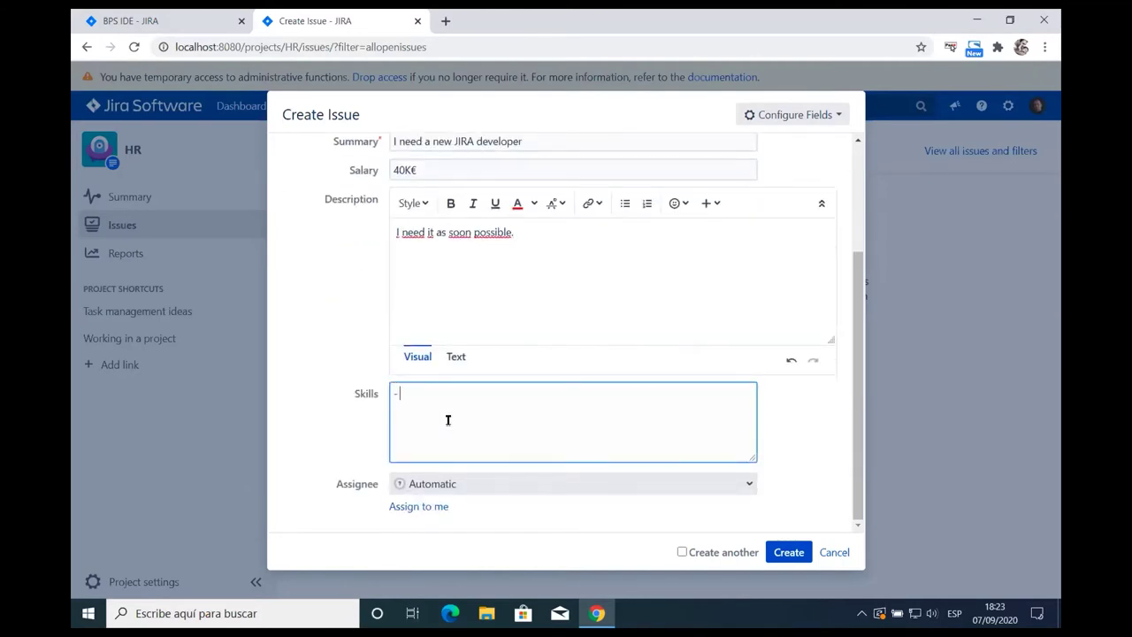
text( JAVA)
key(Return)
text(- JIRA SKD)
key(BackSpace)
key(BackSpace)
text(DK)
key(Return)
text(- Agular)
key(Left)
key(Left)
key(Left)
key(Left)
key(Left)
text(n)
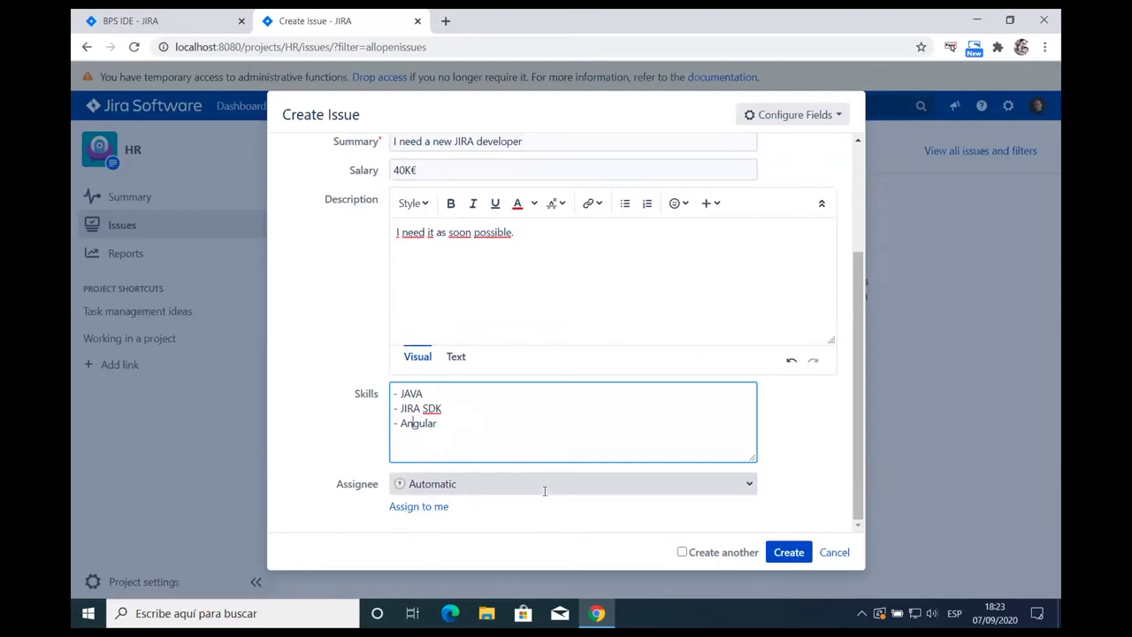
click(789, 552)
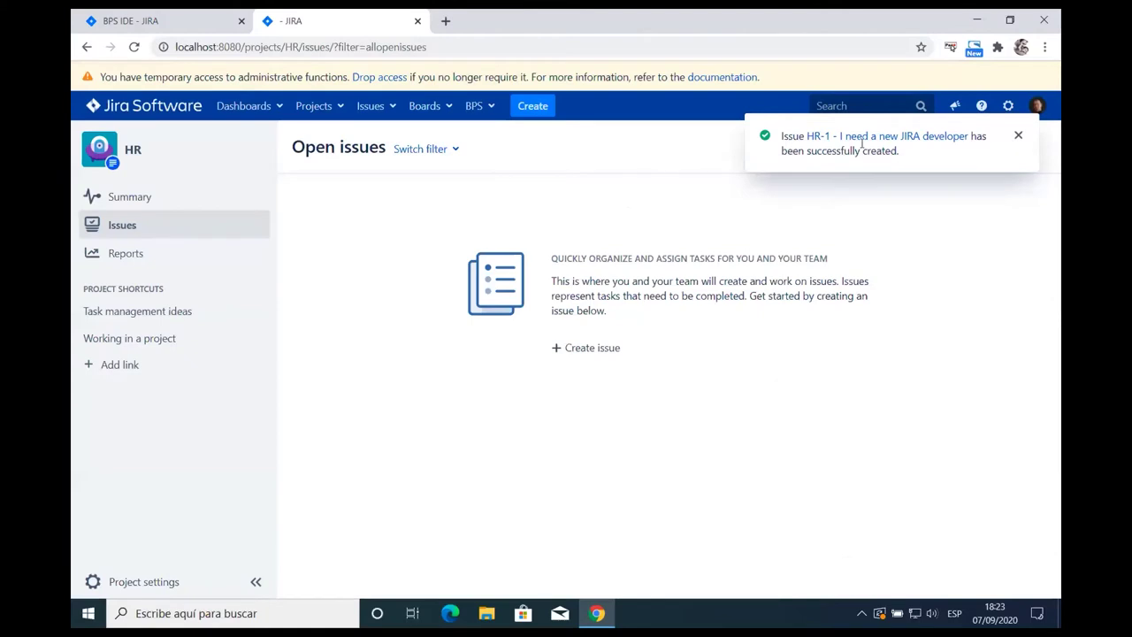
- Open issue HR-1 from the creation notification to review its Position details
click(864, 142)
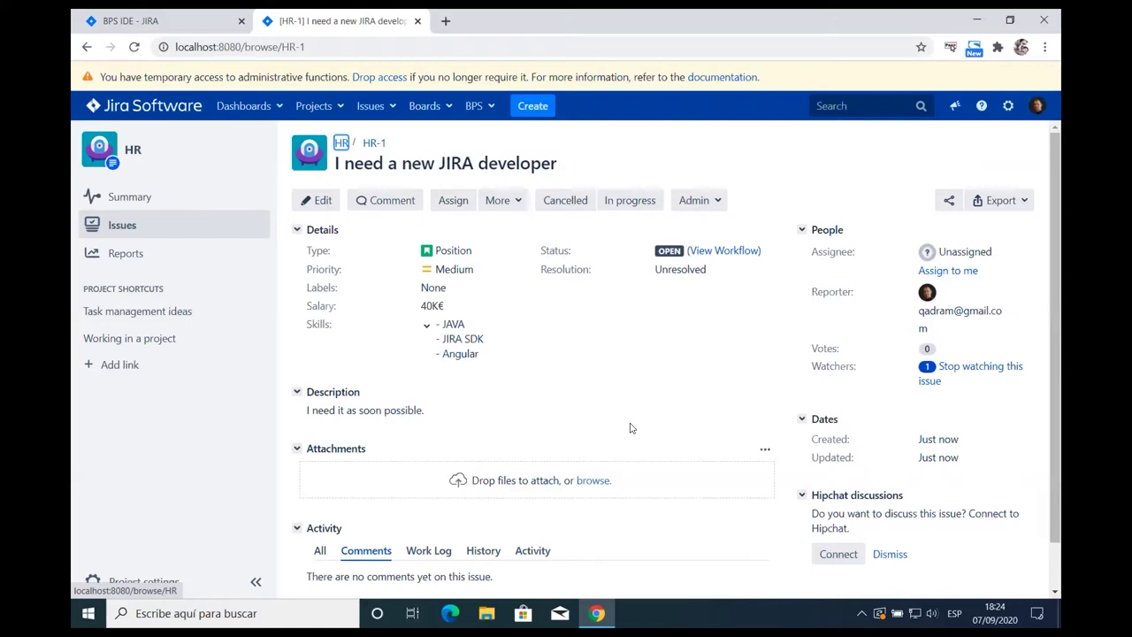
click(183, 27)
- Select the Subprocesses group under Position in the Process Explorer
click(189, 281)
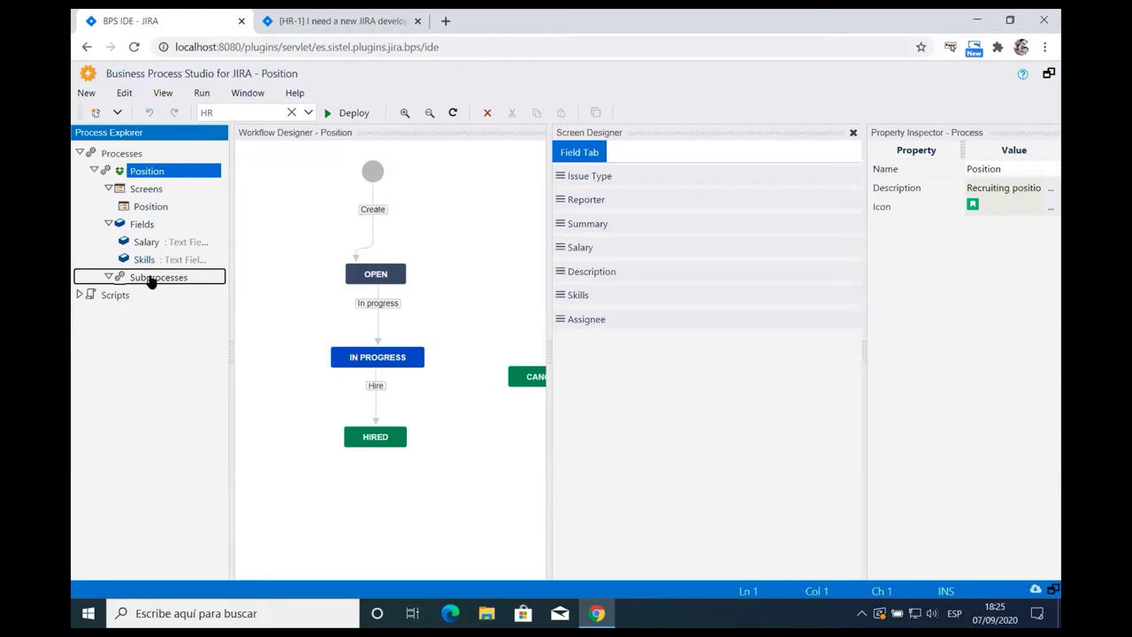
click(153, 281)
- Add a new subprocess under Position and name it Candidate
right_click(154, 281)
click(188, 292)
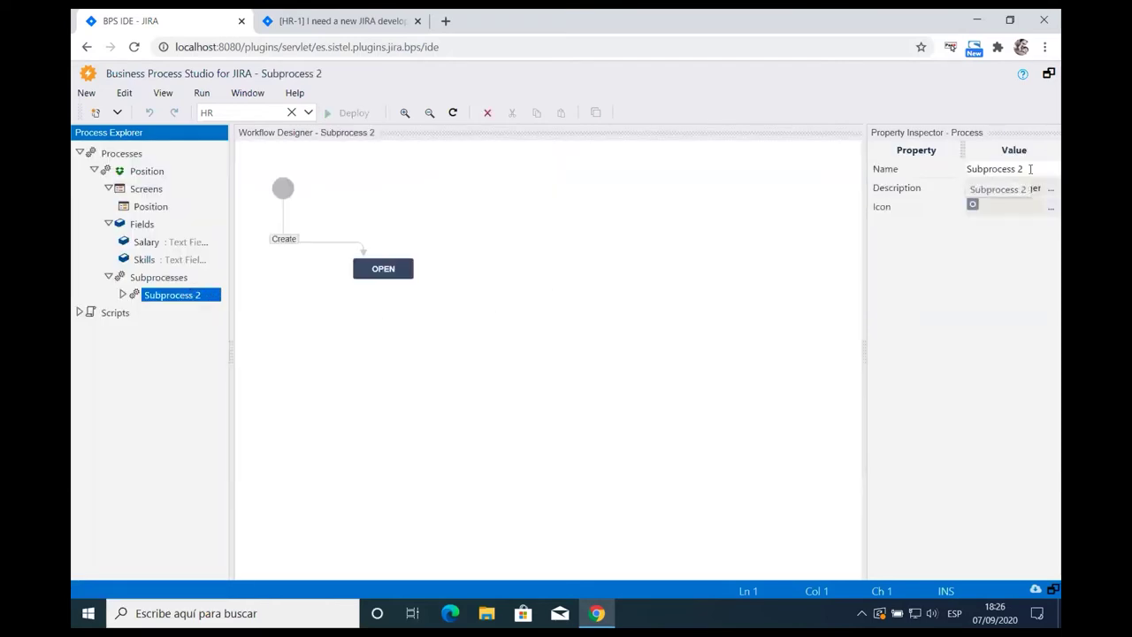
click(1026, 168)
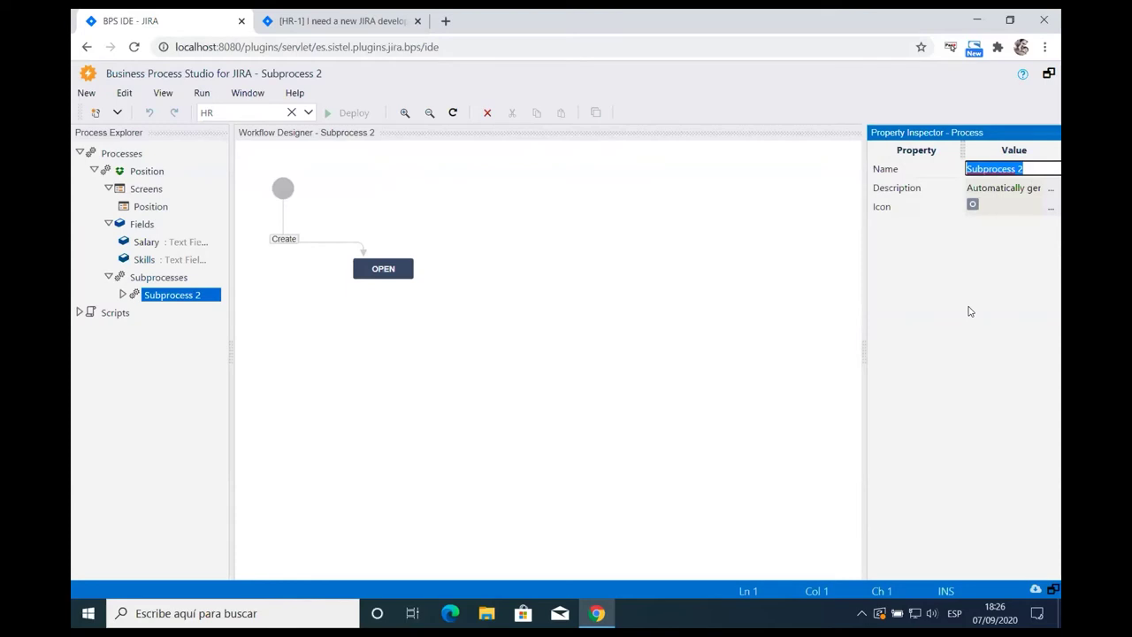
text(Can)
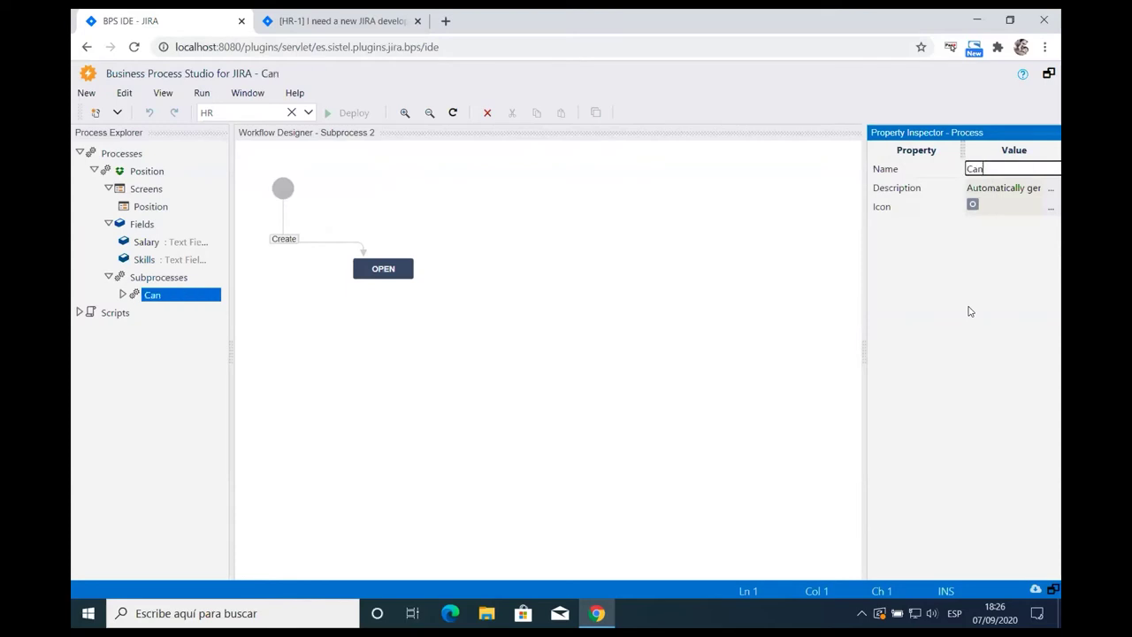
text(didate)
key(Return)
- Set the Candidate subprocess icon to the green dollar-sign avatar and save it
click(1049, 208)
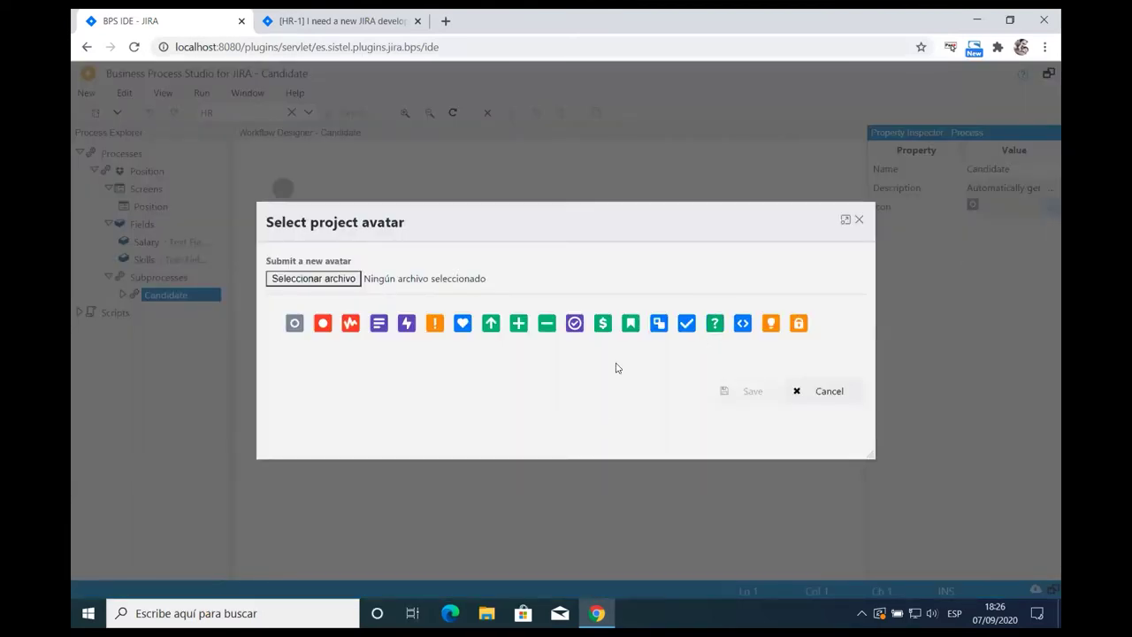
click(607, 329)
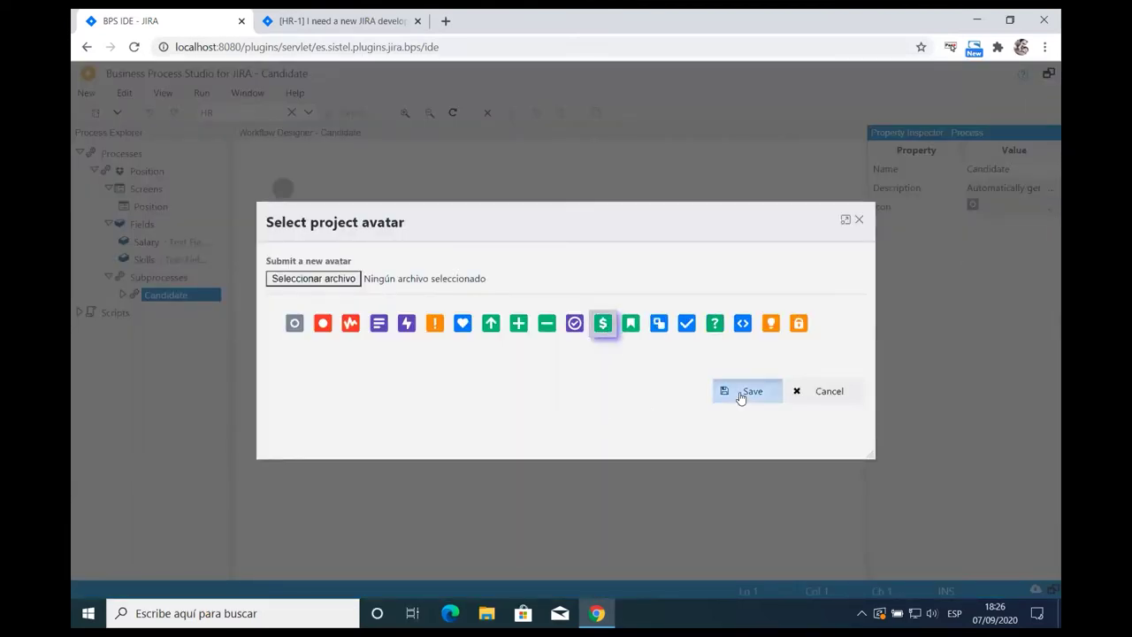
click(743, 395)
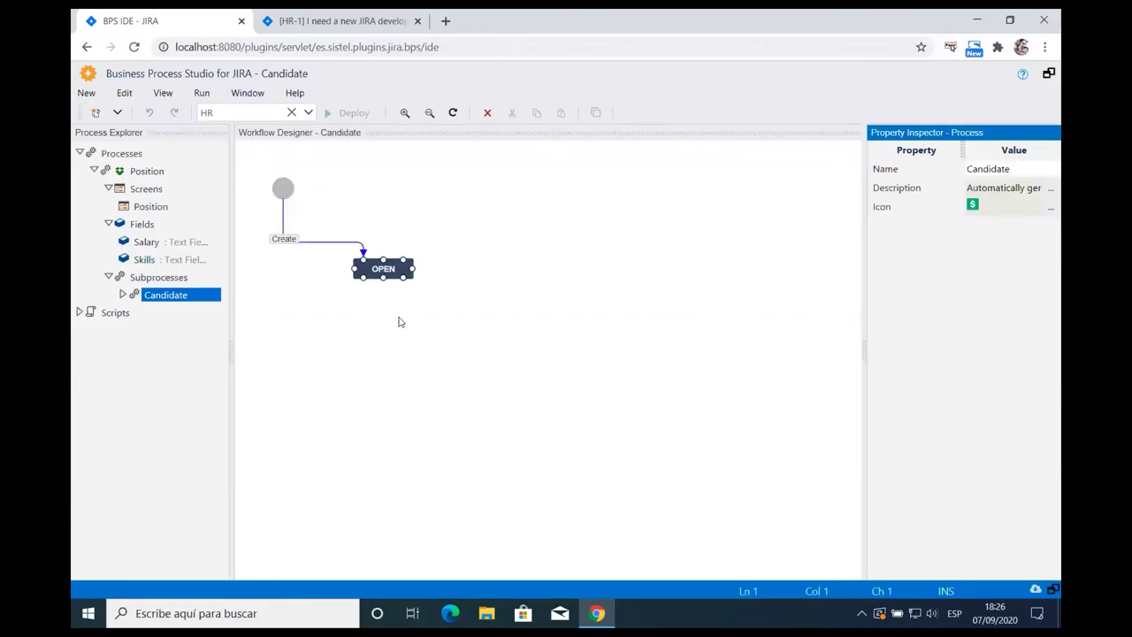
- Line up the start node above OPEN, then add First Contact and Personal Interview statuses
drag(282, 187, 360, 186)
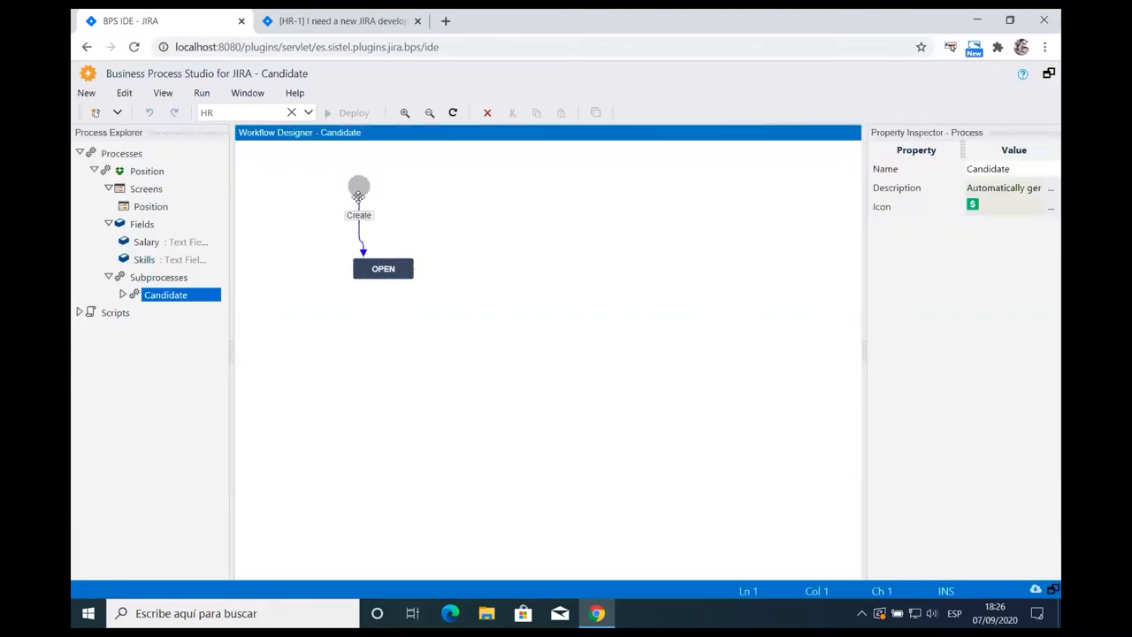
click(359, 268)
drag(358, 268, 340, 258)
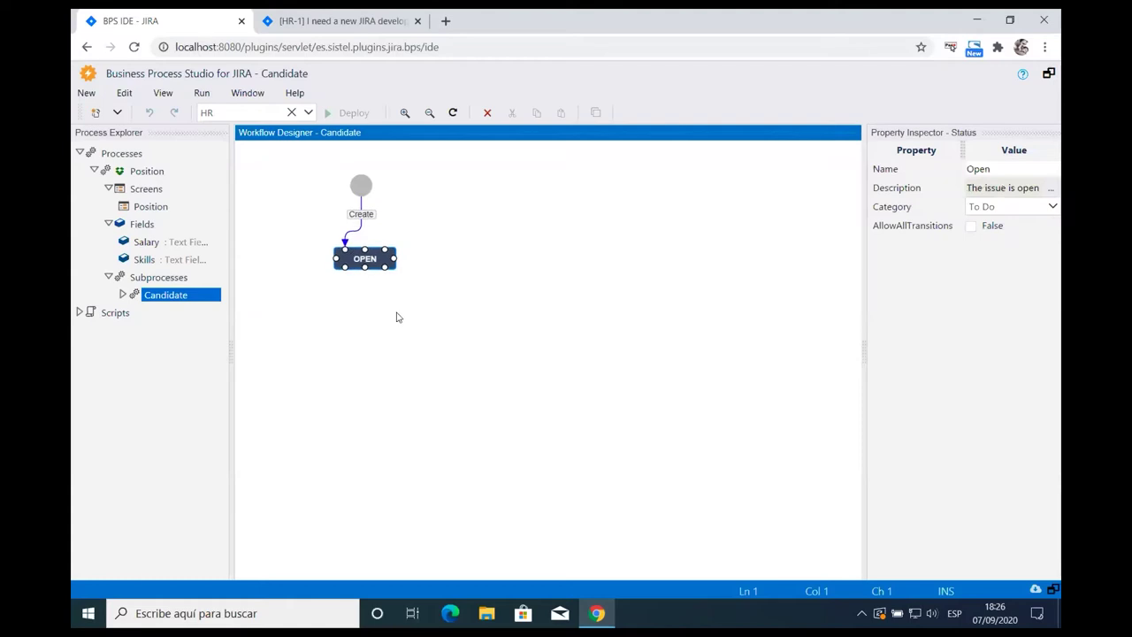
right_click(452, 317)
click(489, 345)
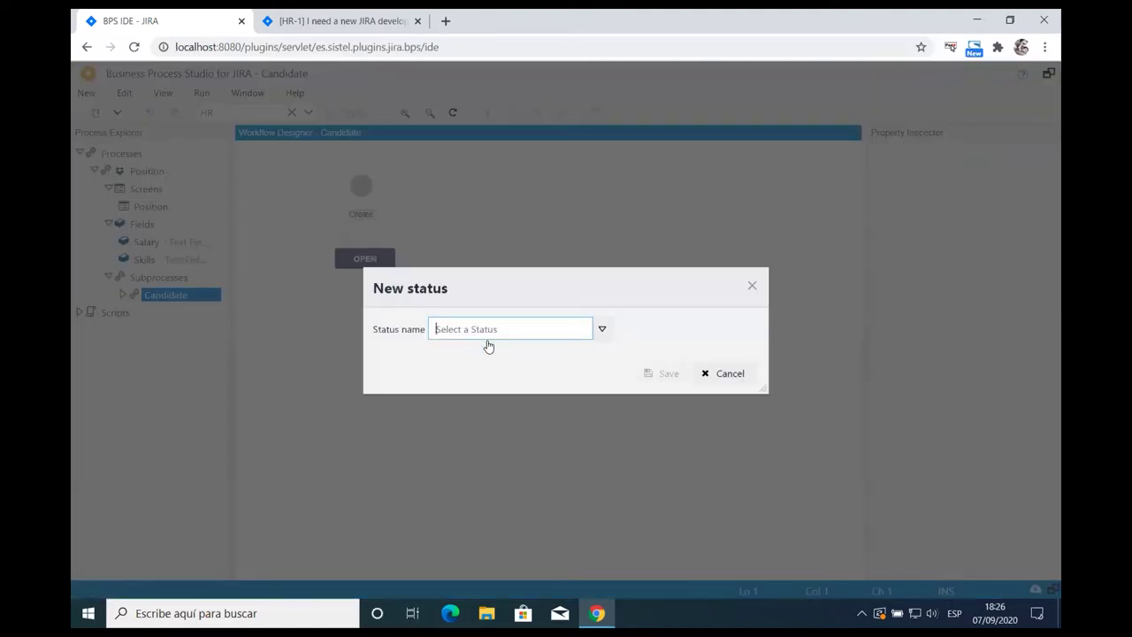
text(First contact)
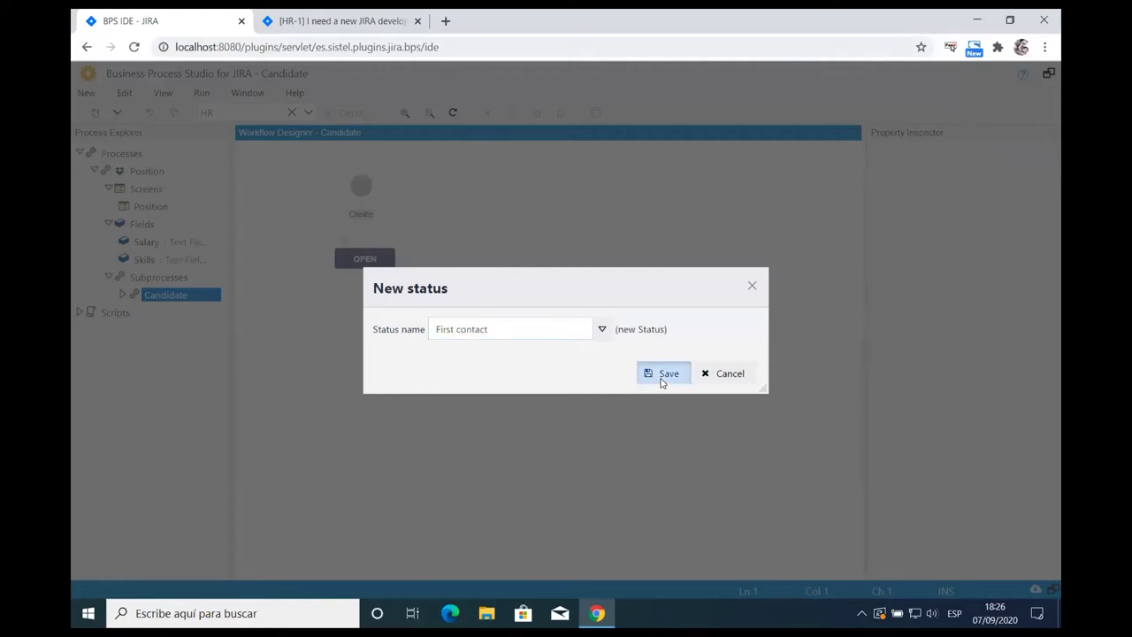
click(661, 375)
right_click(436, 333)
click(461, 357)
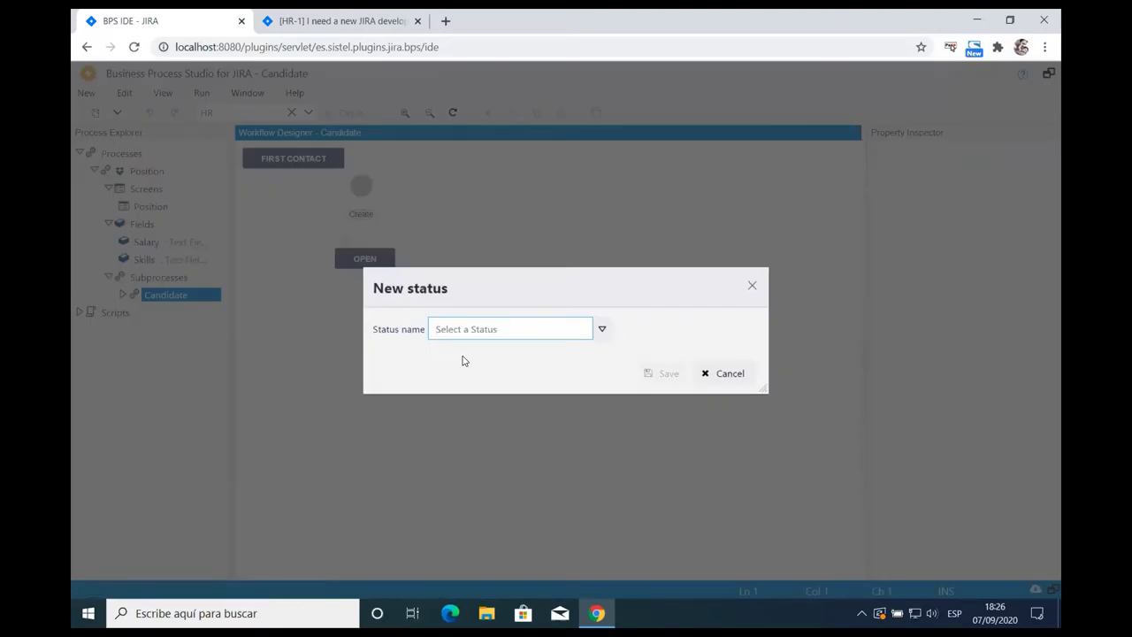
text(Personal Interview)
key(Return)
- Add the Technical Interview and Technical Test statuses to the canvas
right_click(425, 350)
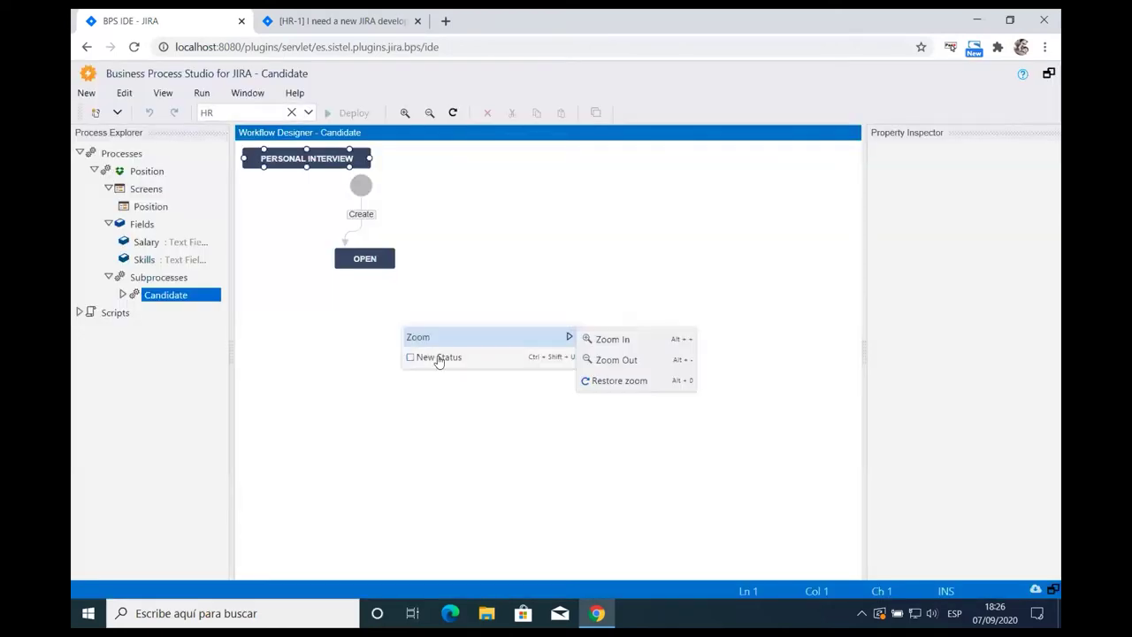
click(440, 359)
text(Technical Interview)
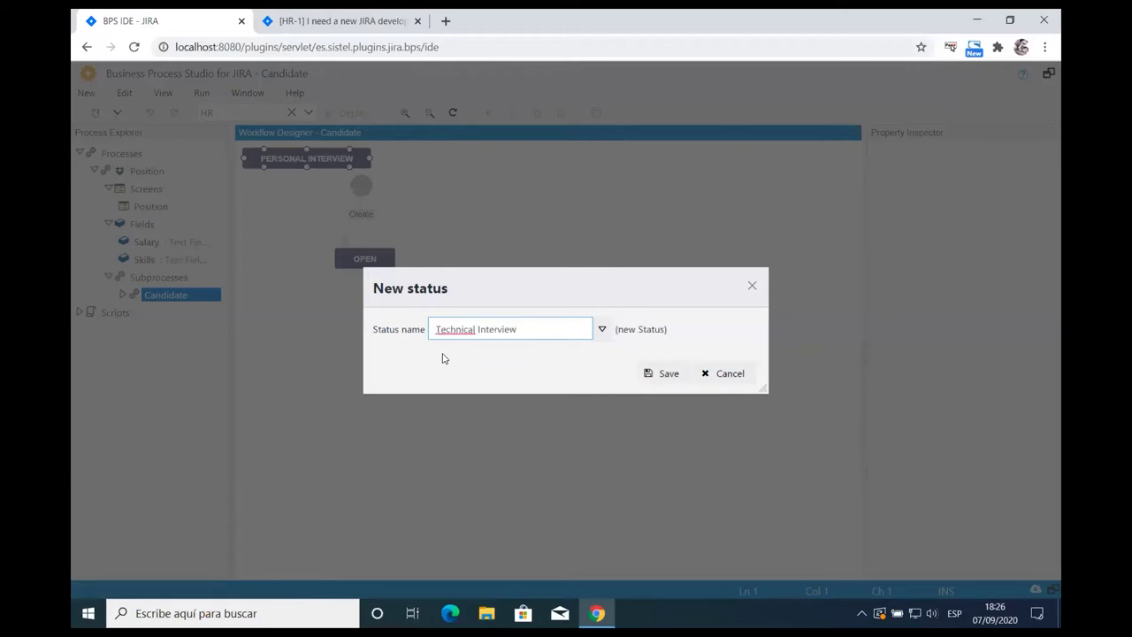
key(Return)
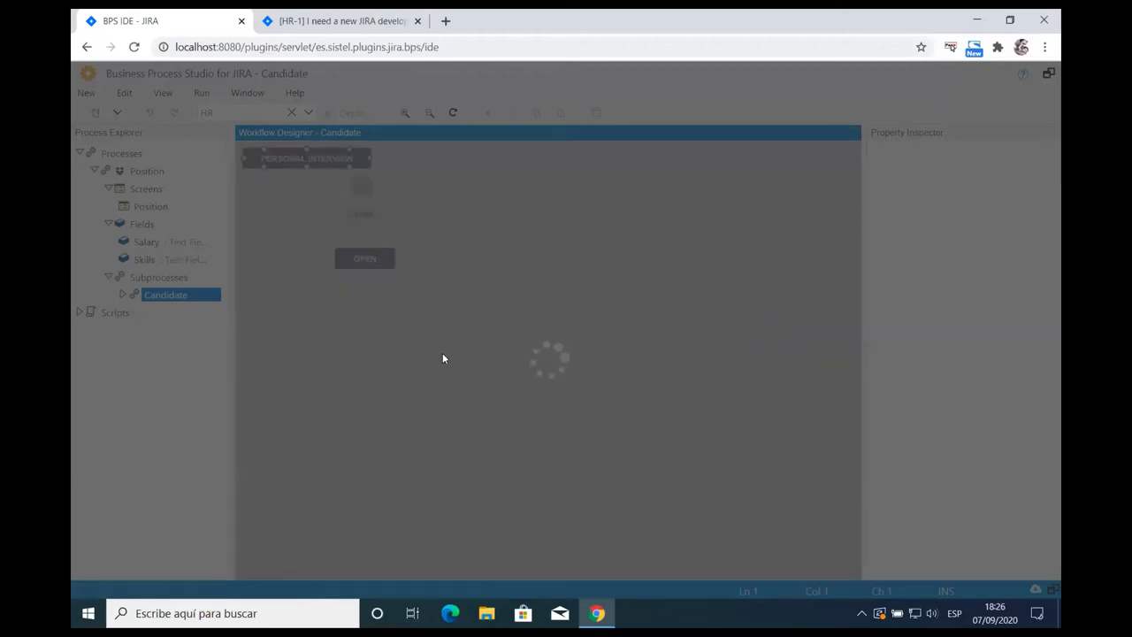
right_click(399, 329)
click(433, 359)
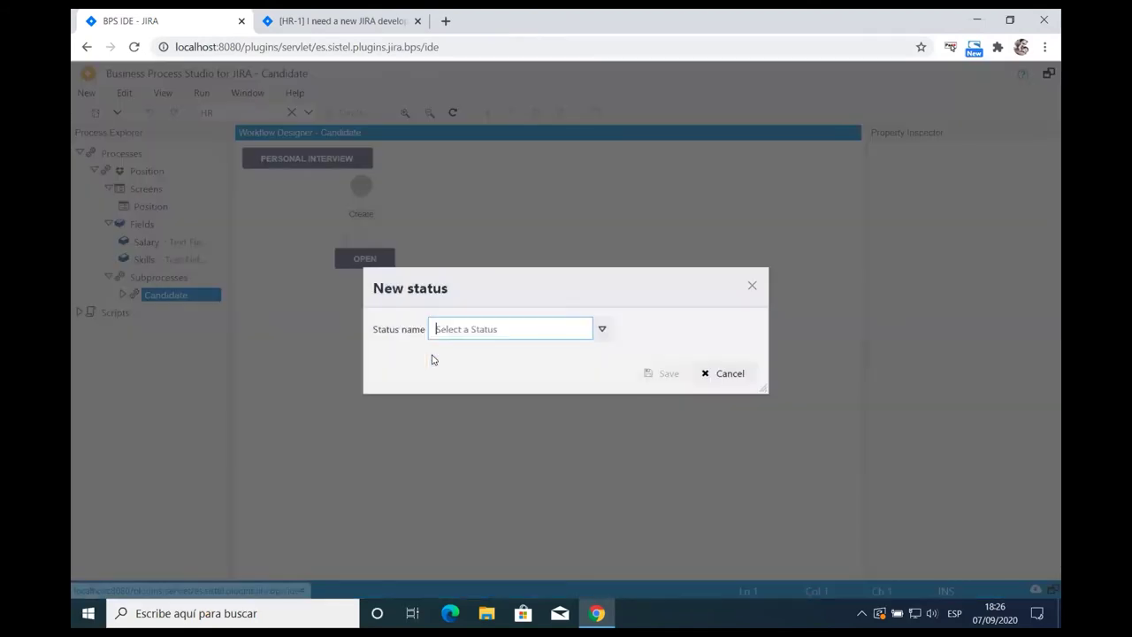
text(Technn)
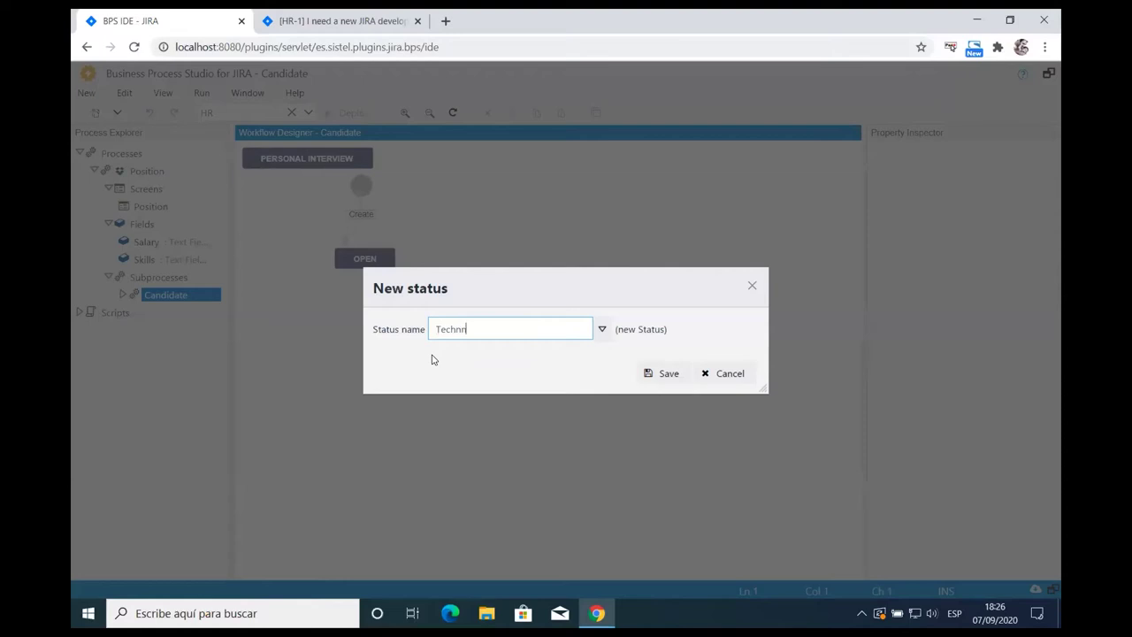
key(BackSpace)
key(BackSpace)
text(al)
click(659, 373)
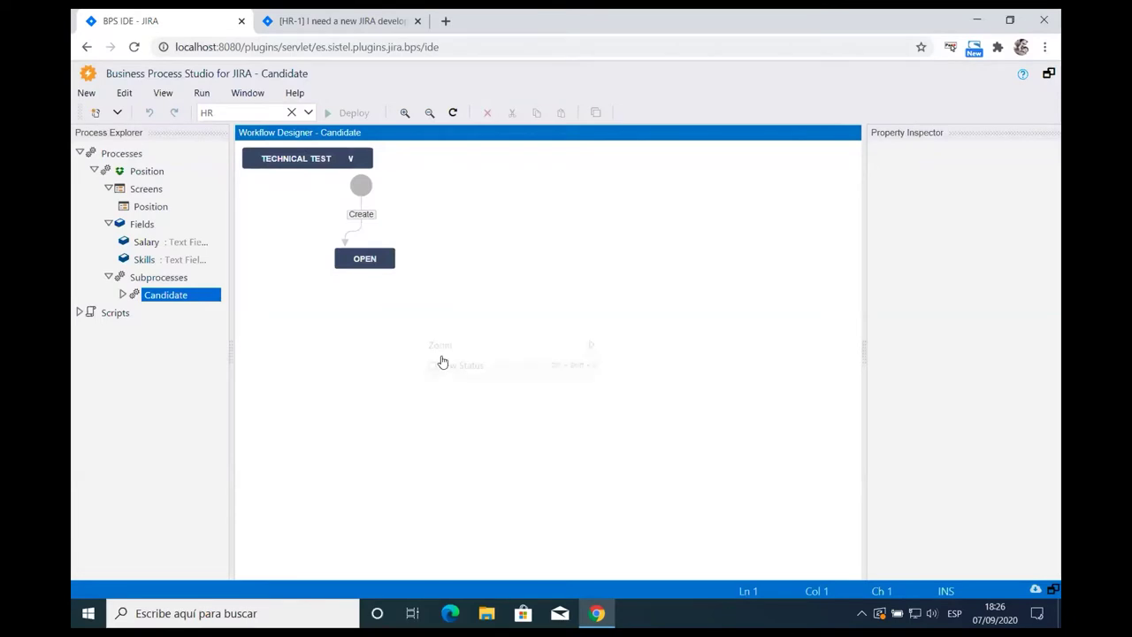
- Add the existing Hired, Rejected and Cancelled statuses to the Candidate workflow
click(455, 367)
text(H)
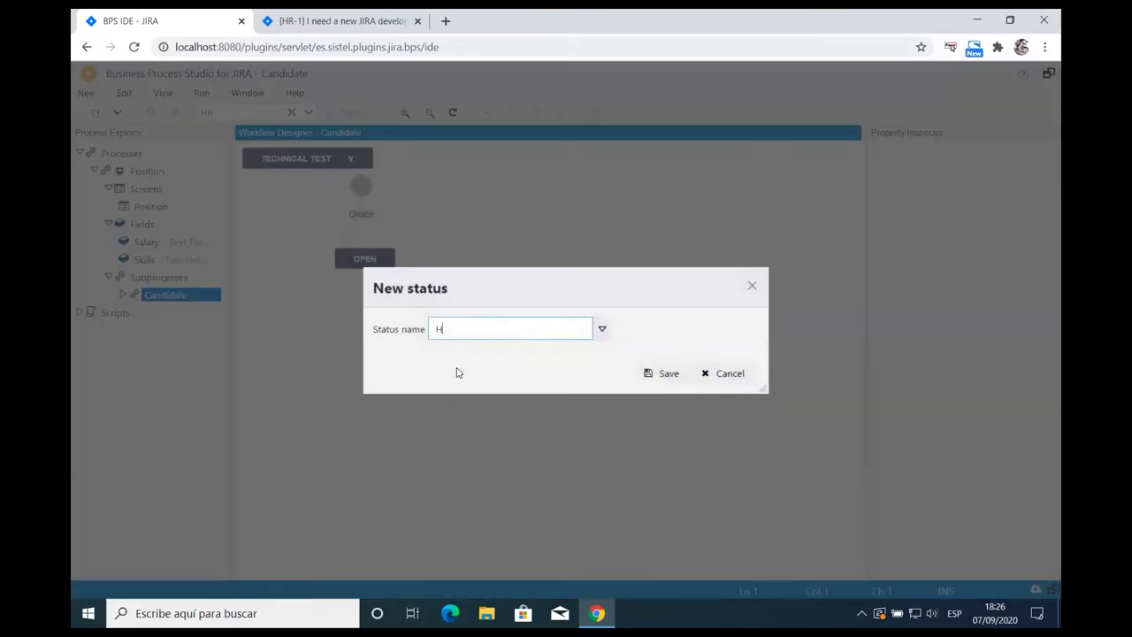
text(ired)
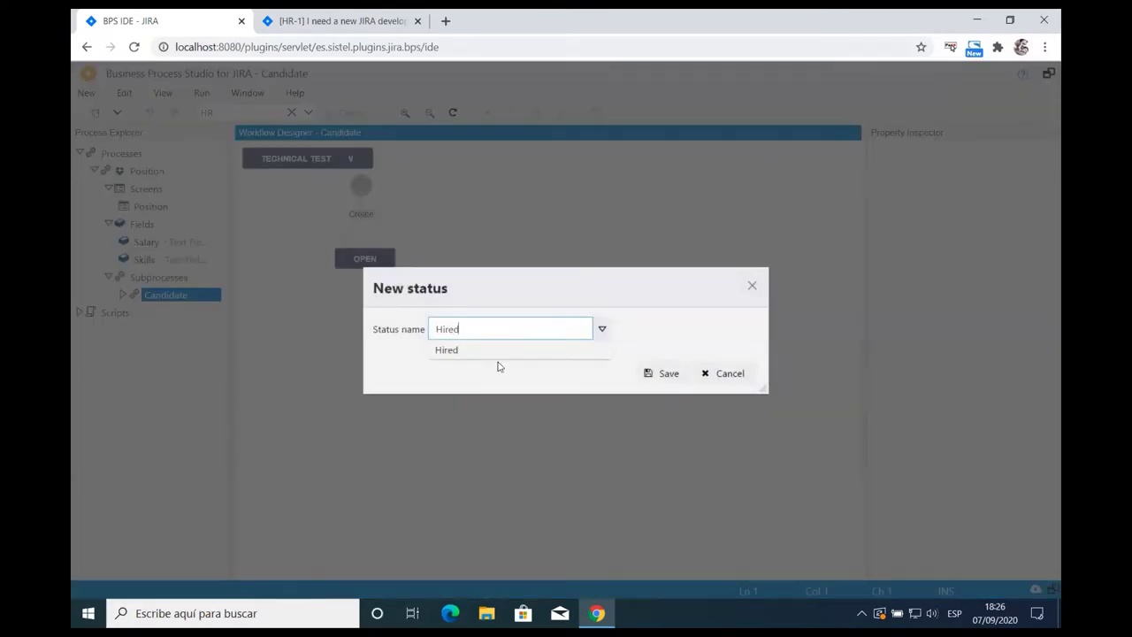
click(478, 354)
click(650, 376)
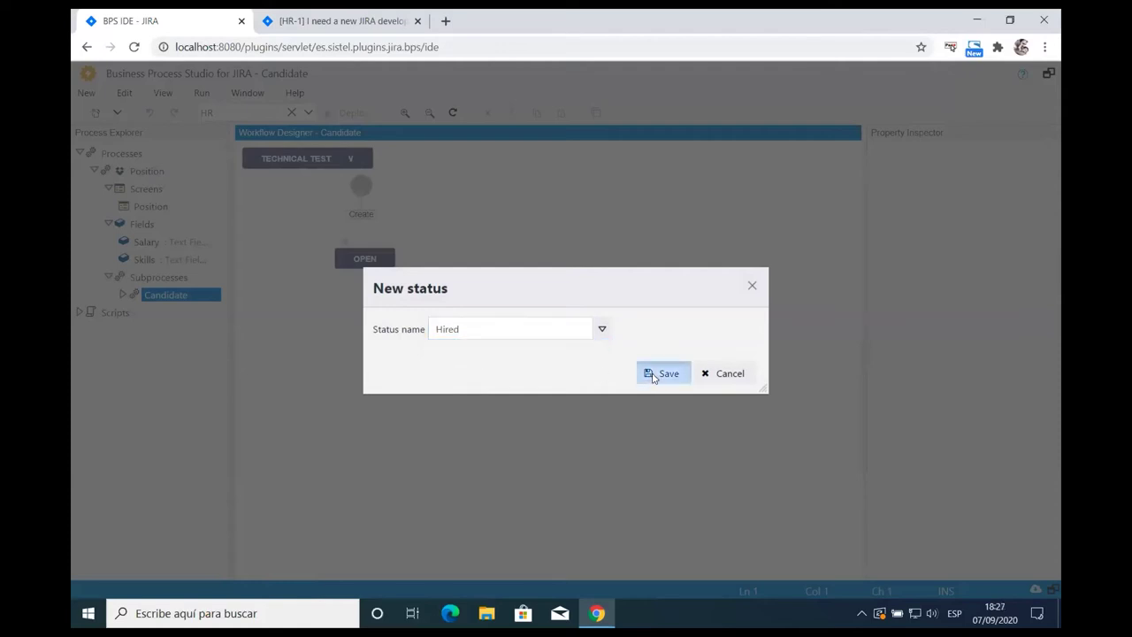
right_click(509, 372)
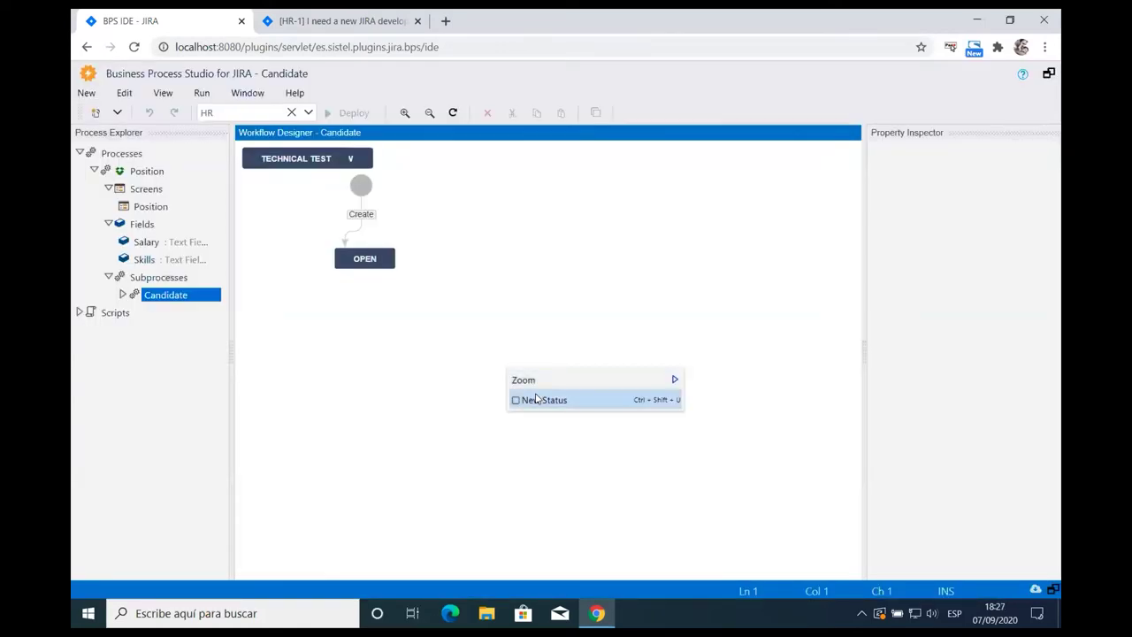
click(534, 398)
text(Reje)
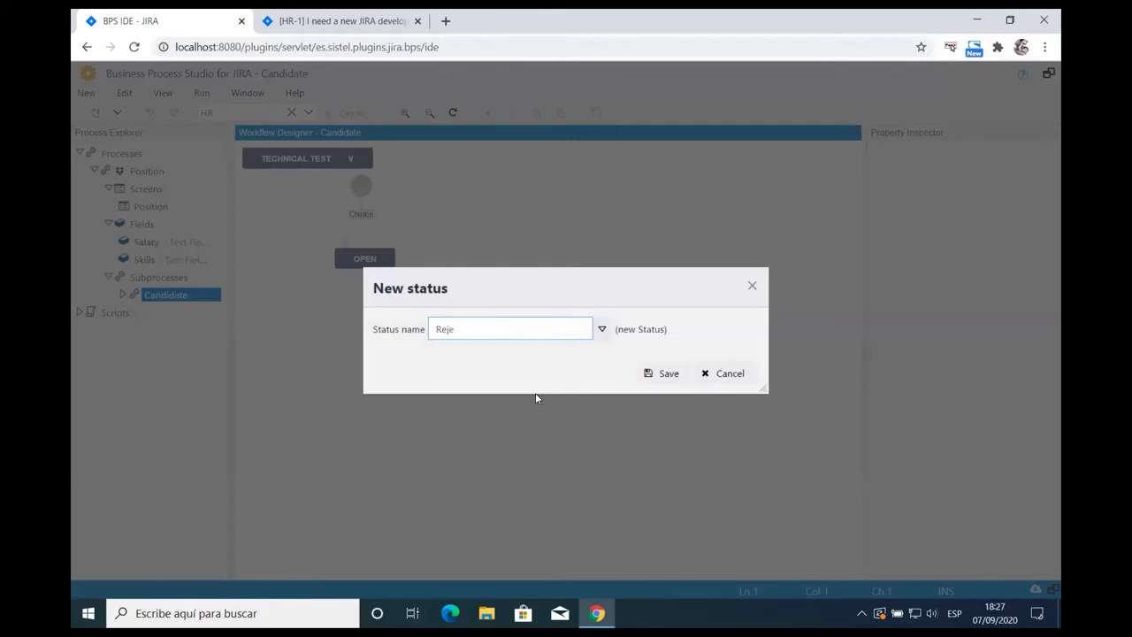
text(cted)
click(663, 377)
right_click(549, 294)
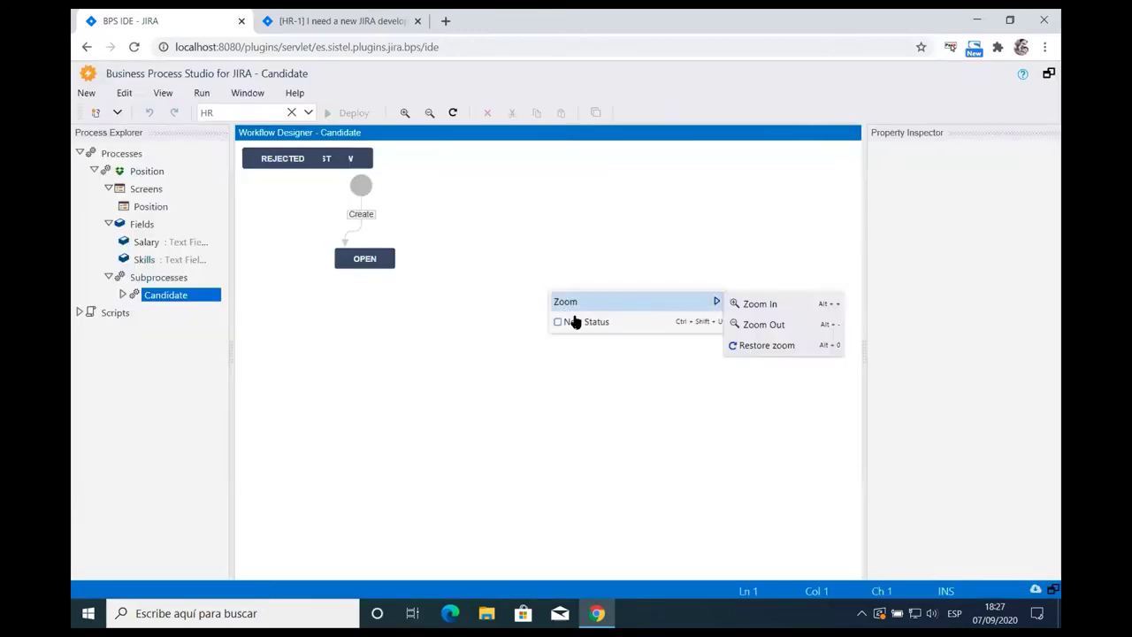
click(574, 321)
text(Ca)
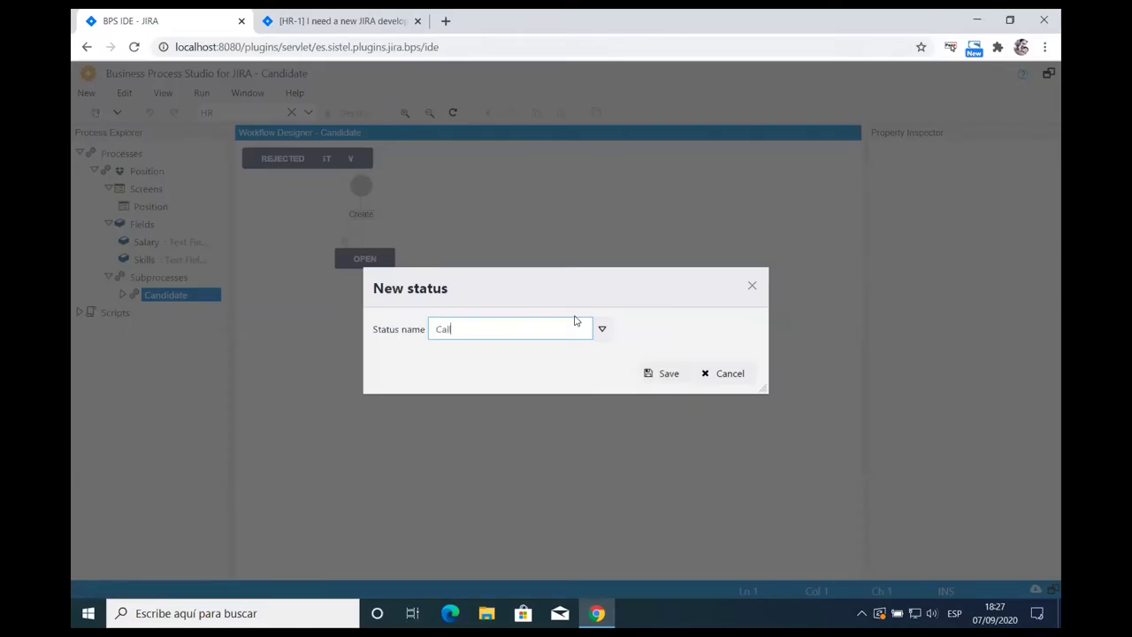
text(n)
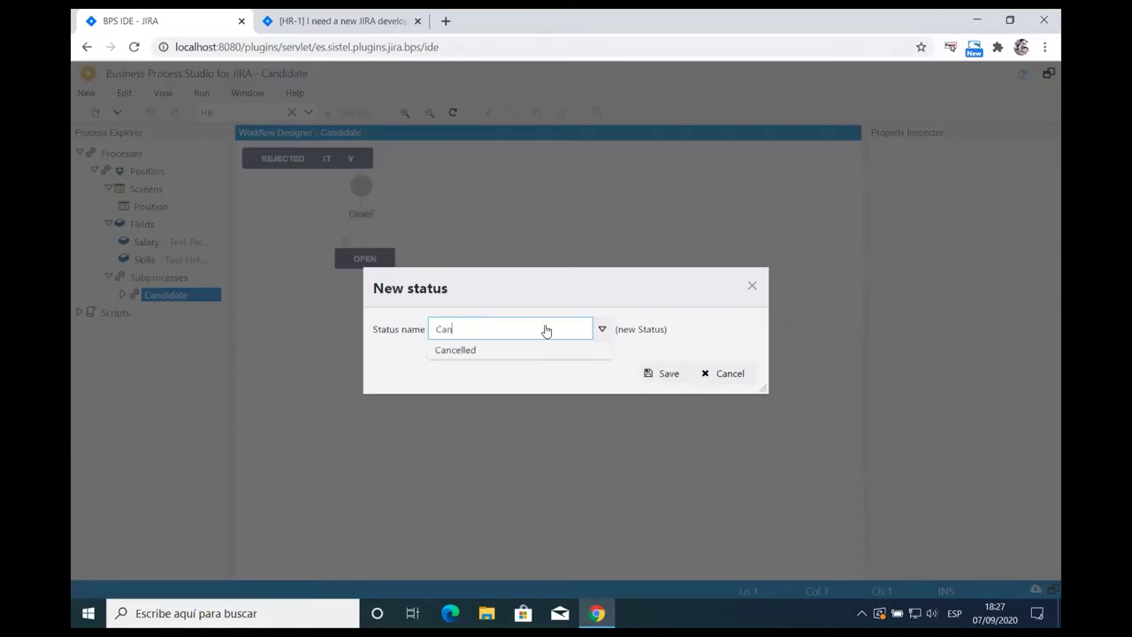
click(526, 350)
click(659, 374)
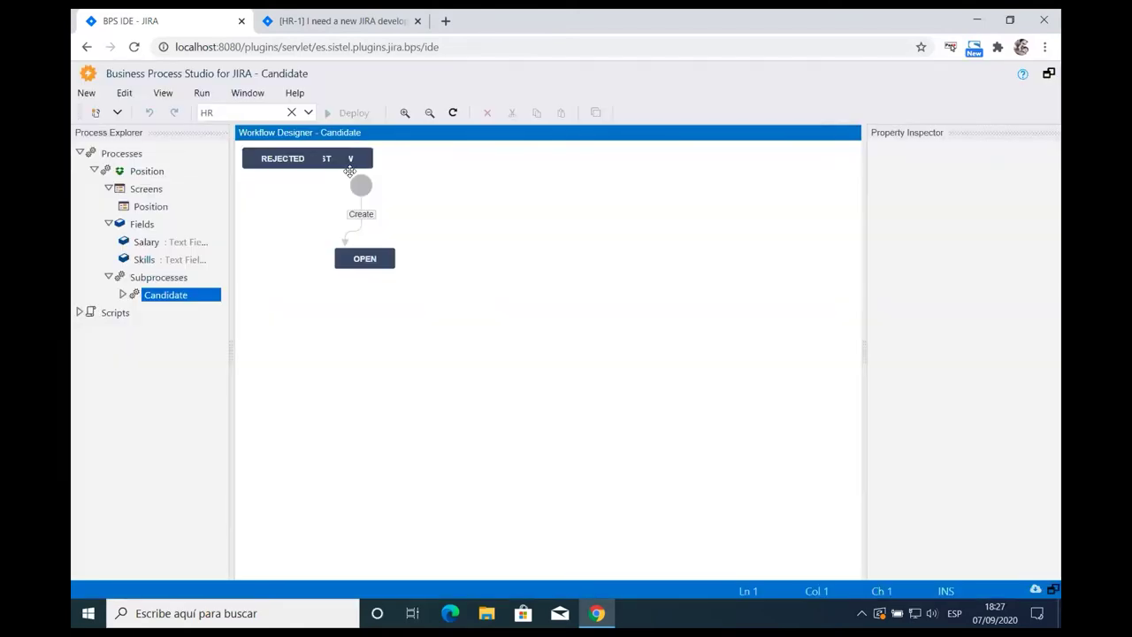
click(283, 164)
- Drag the stacked status nodes apart and move the start circle above OPEN
drag(283, 165, 589, 489)
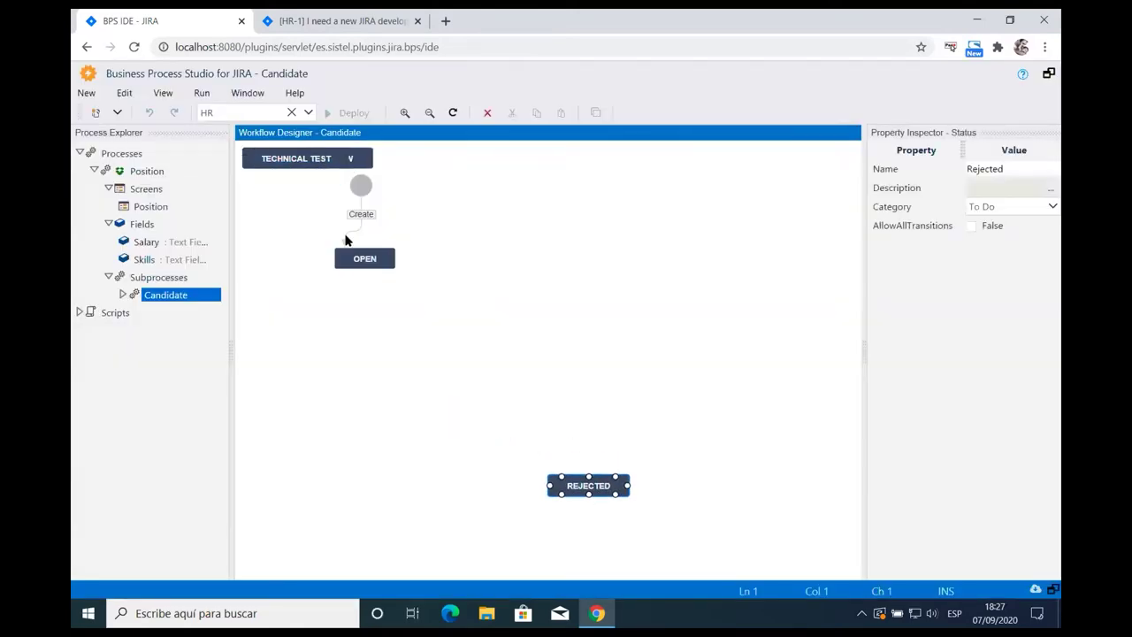
drag(367, 283, 442, 333)
drag(283, 164, 274, 503)
drag(301, 161, 405, 511)
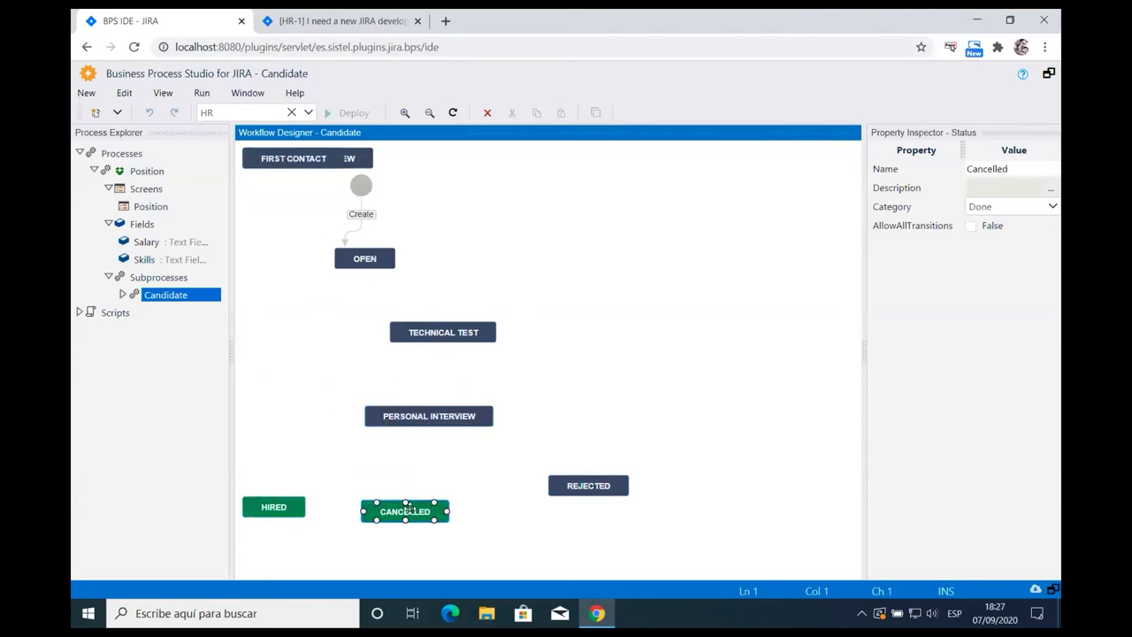
drag(306, 162, 639, 320)
drag(361, 185, 342, 167)
- Reattach the Create transition to FIRST CONTACT and delete the OPEN status
click(382, 260)
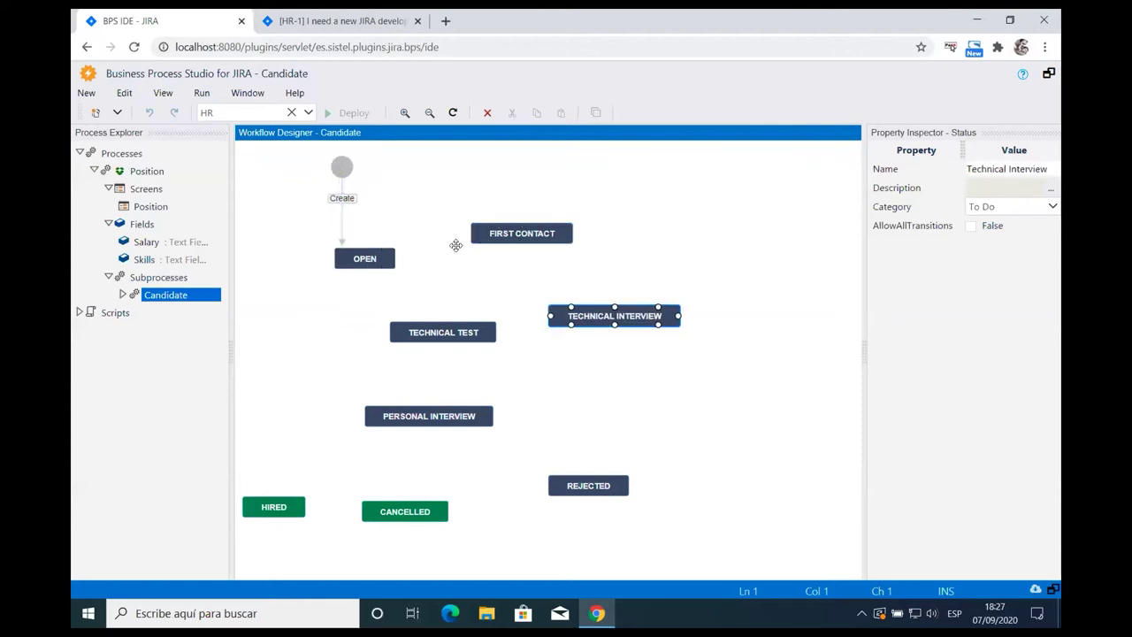
click(488, 230)
click(342, 230)
drag(363, 247, 519, 218)
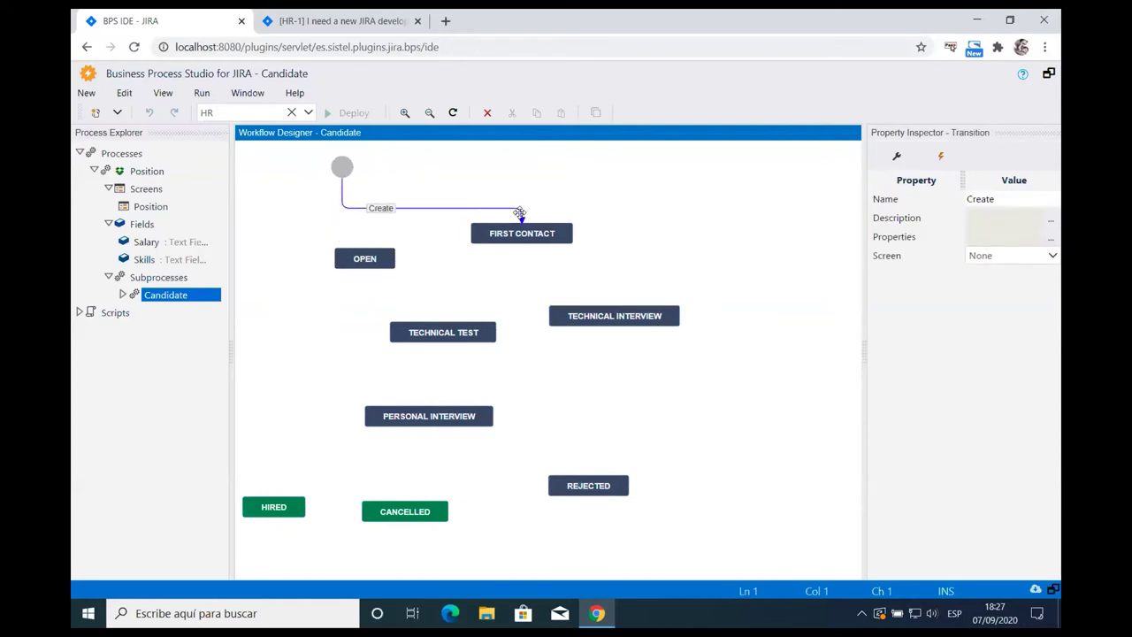
click(367, 259)
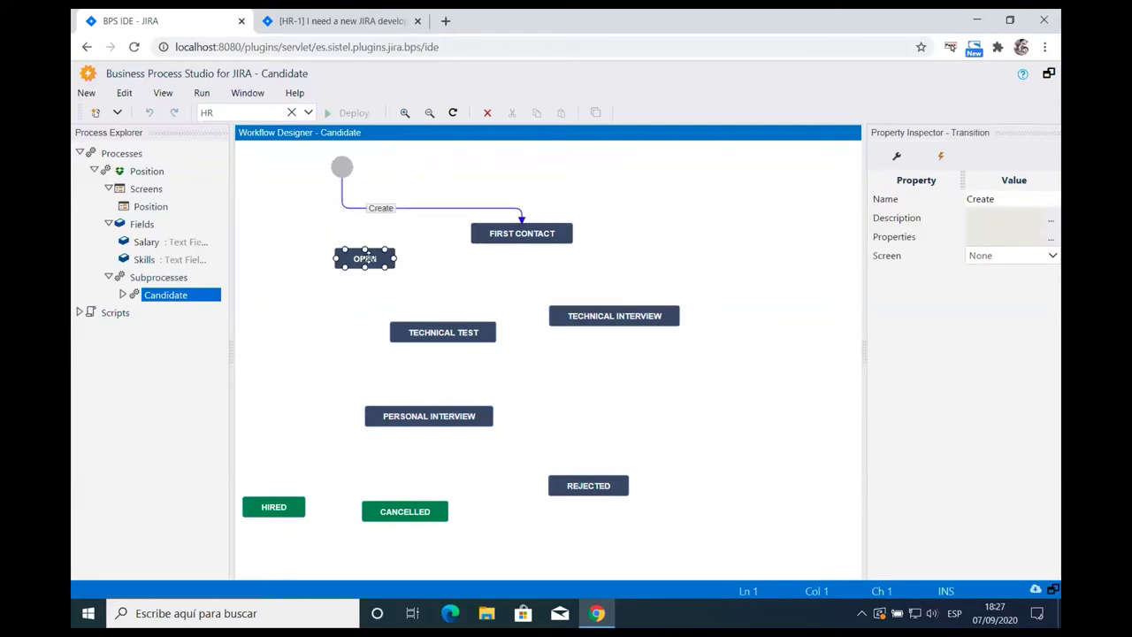
click(485, 115)
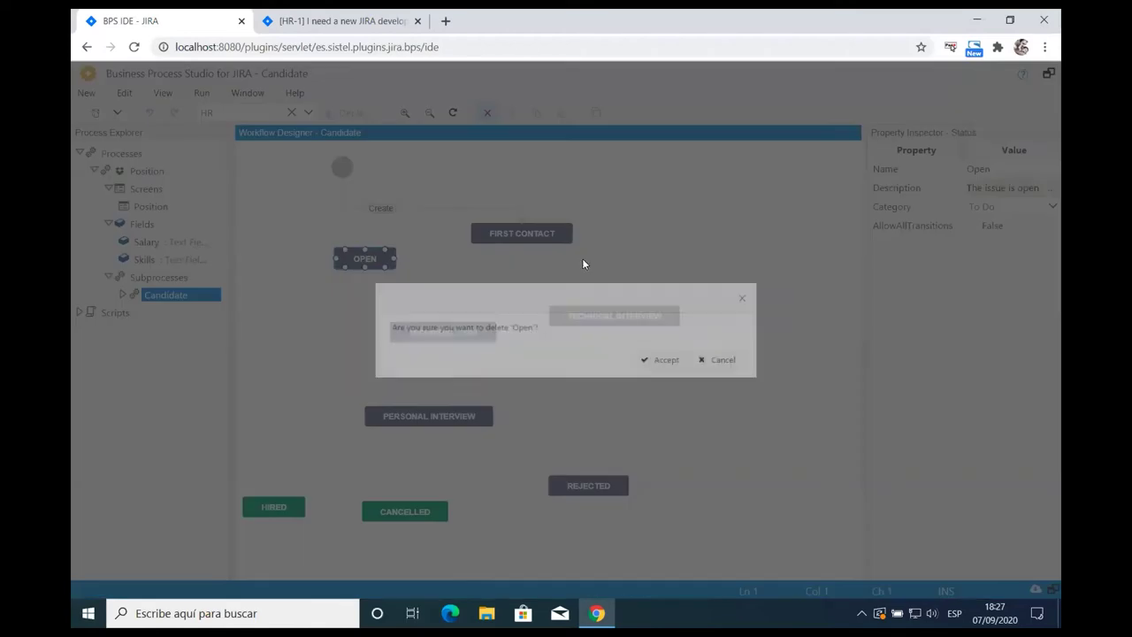
click(658, 362)
- Stack First Contact, Personal Interview, Technical Interview, Technical Test and Hired vertically, with Rejected and Cancelled beside them
drag(508, 240, 314, 230)
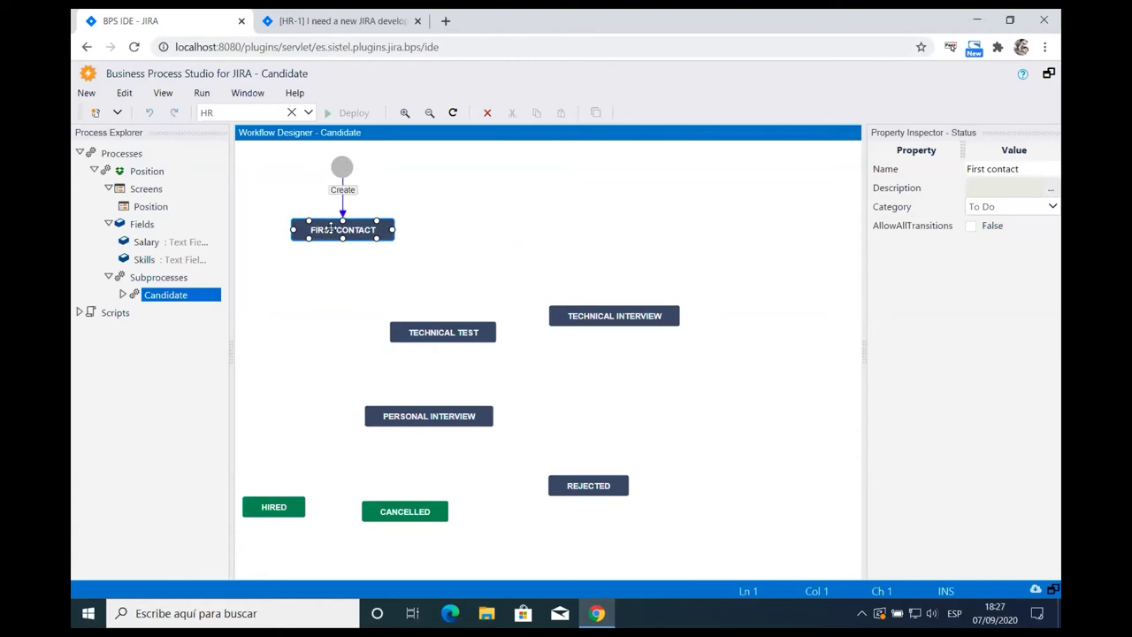
drag(412, 411, 331, 269)
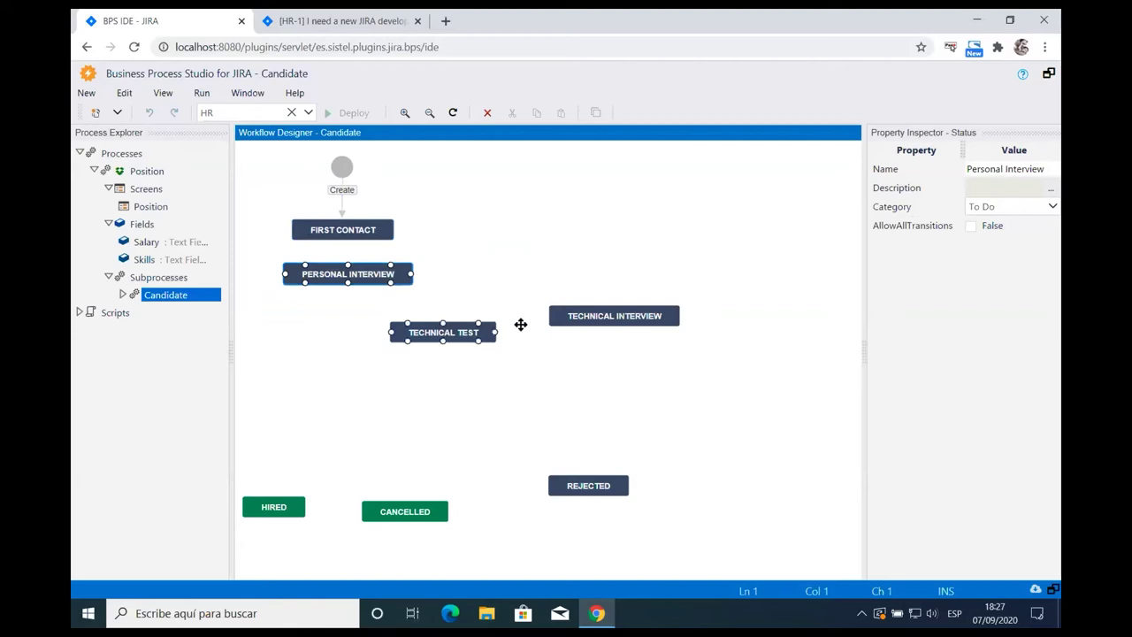
drag(591, 319, 329, 326)
drag(426, 345, 336, 382)
click(274, 507)
drag(273, 506, 288, 446)
drag(398, 504, 617, 352)
drag(588, 486, 393, 449)
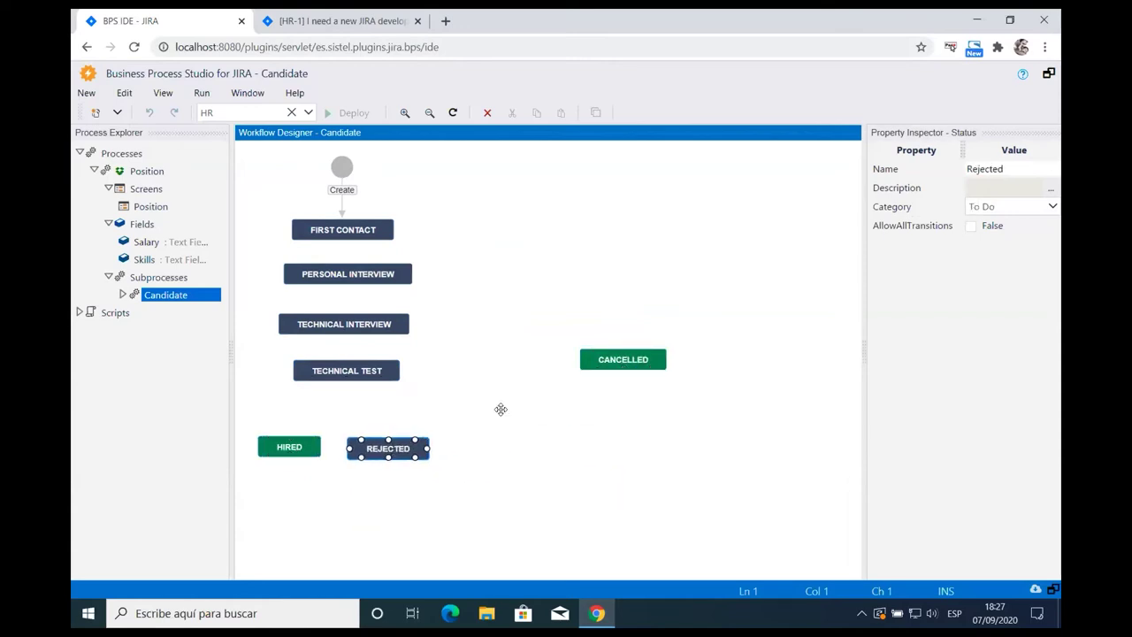
- Give Rejected the Done category, and give Technical Test, Technical Interview and Personal Interview the In Progress category
click(1048, 207)
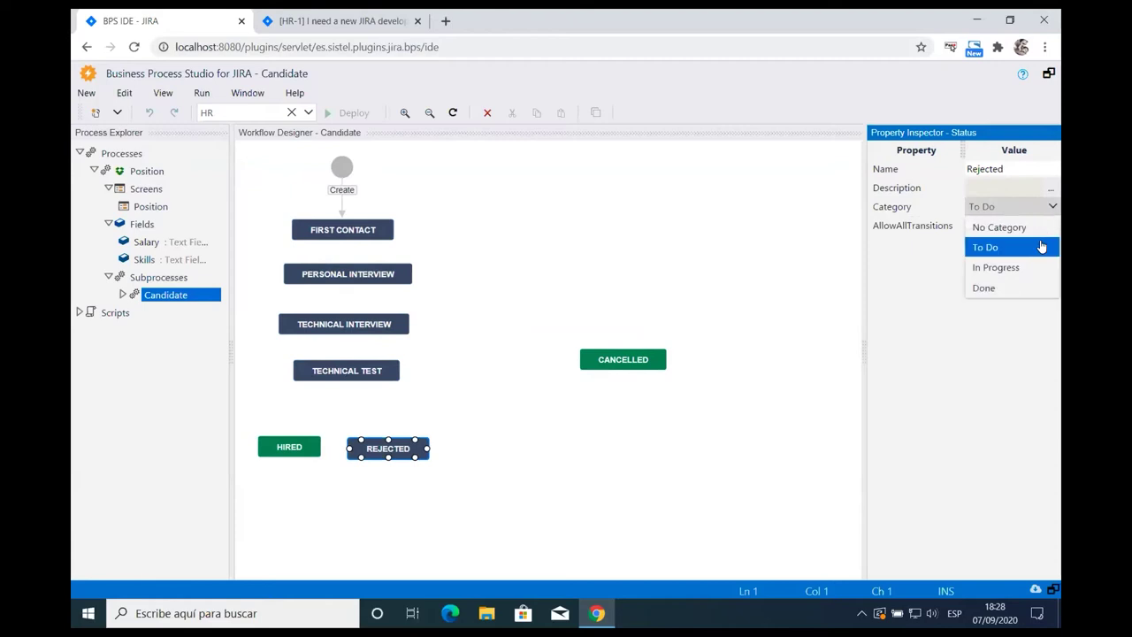
click(1001, 289)
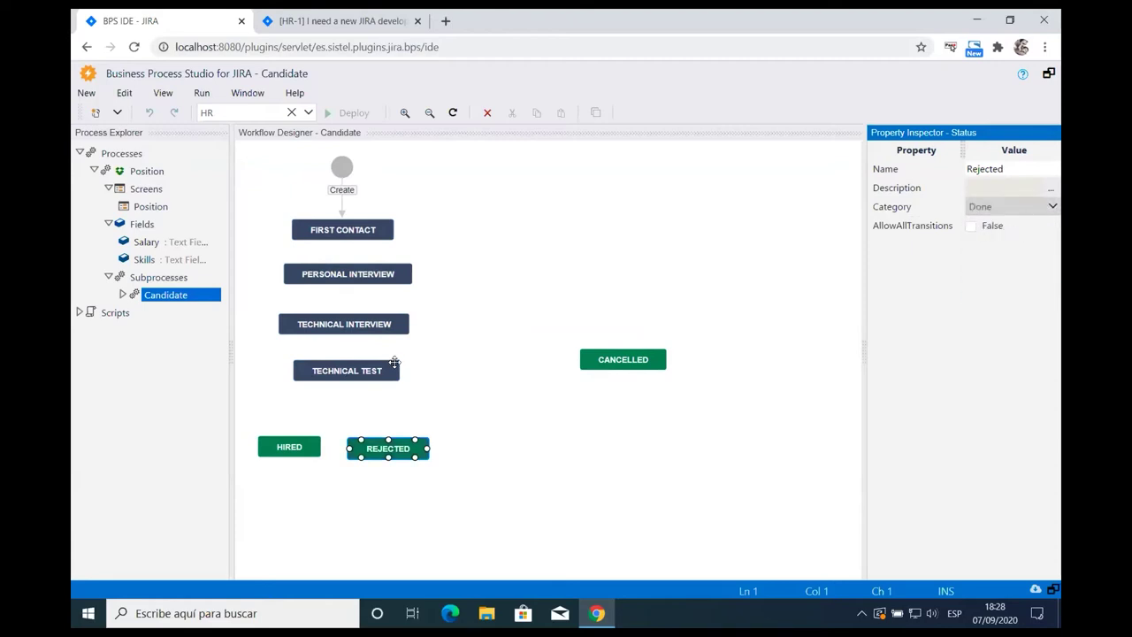
click(379, 371)
click(1029, 212)
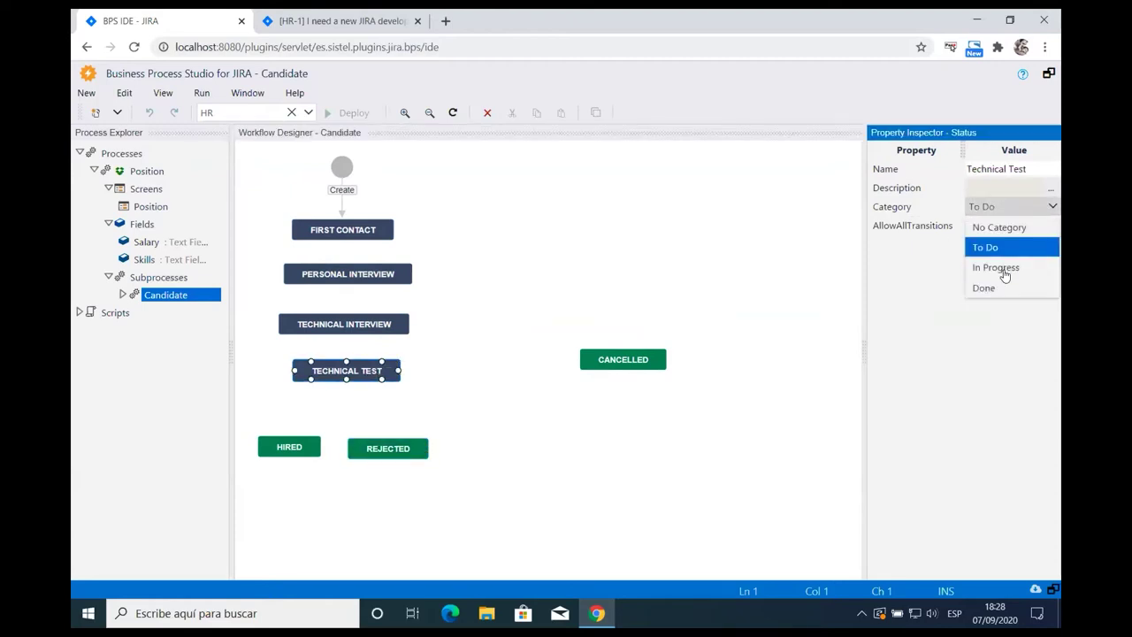
click(1004, 267)
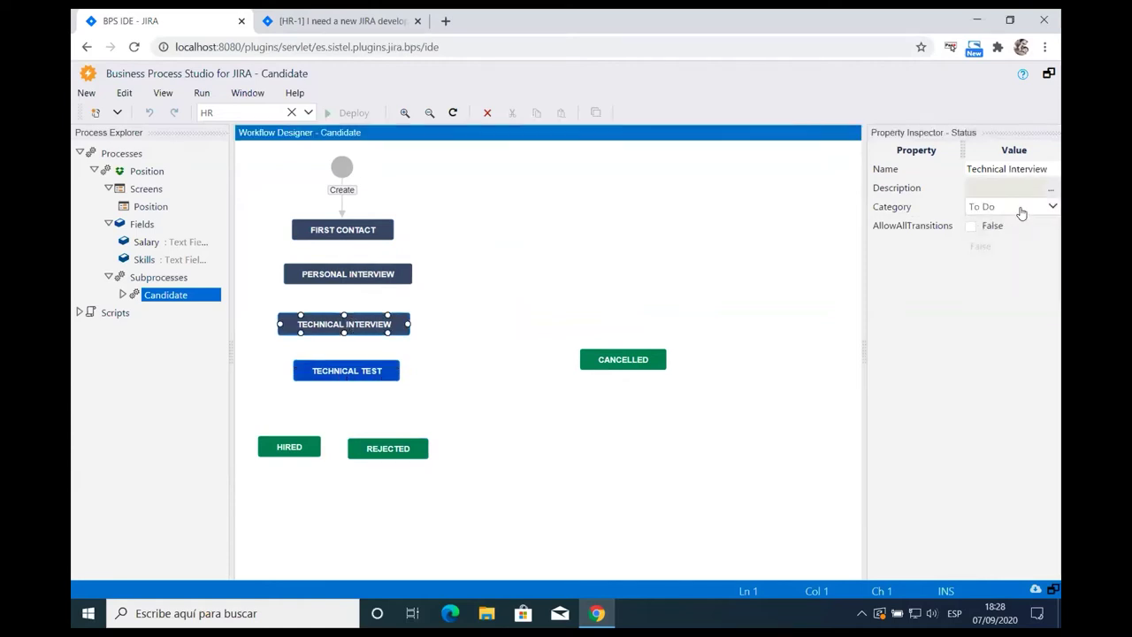
click(1019, 212)
click(997, 267)
click(364, 276)
click(1017, 212)
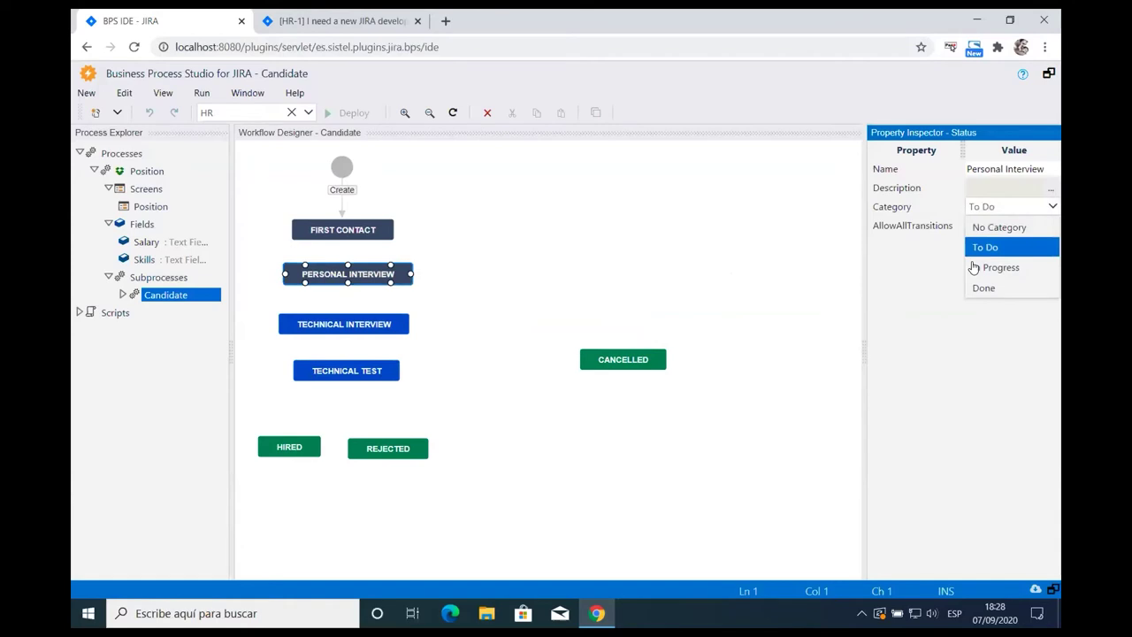
click(1000, 268)
click(494, 240)
click(344, 234)
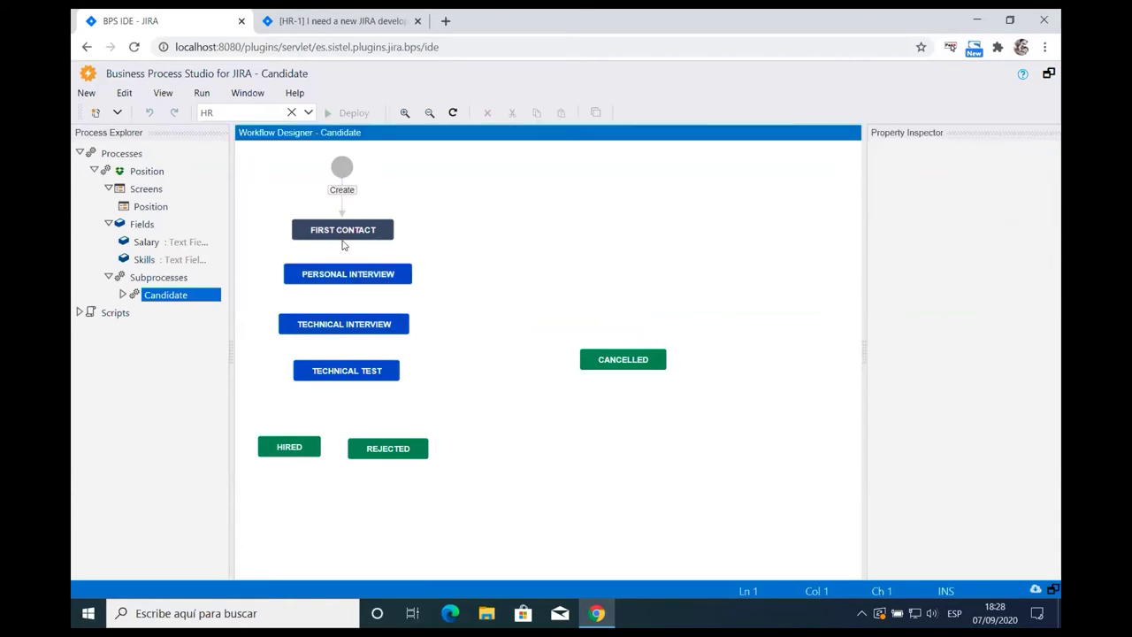
- Connect FIRST CONTACT to PERSONAL INTERVIEW and delete the CANCELLED status
drag(341, 240, 289, 436)
drag(394, 448, 580, 272)
click(623, 356)
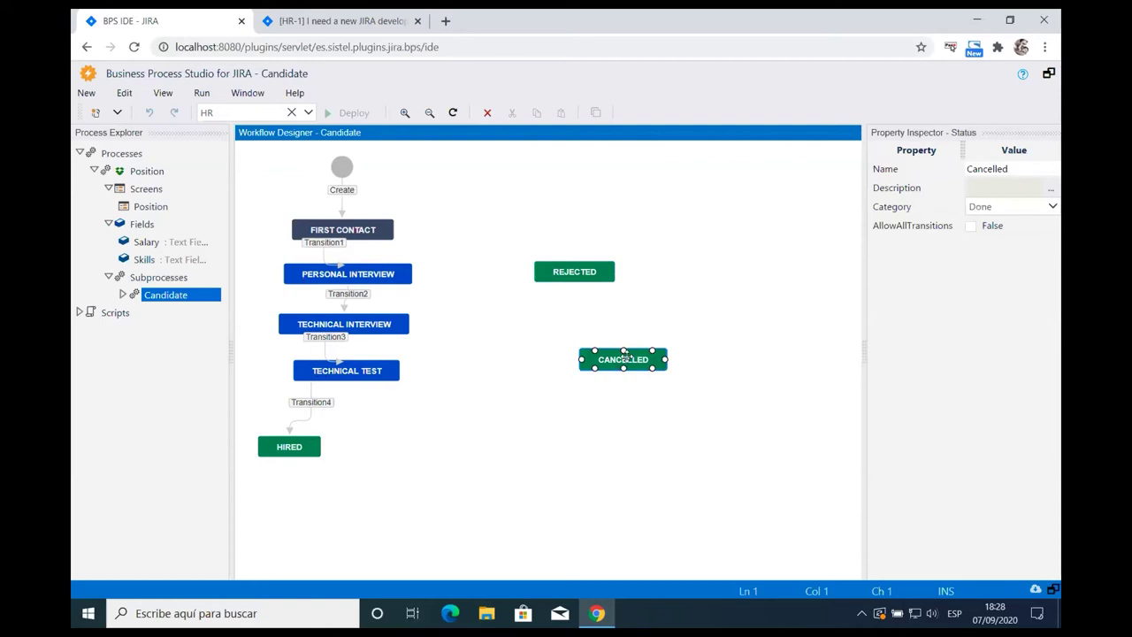
click(487, 113)
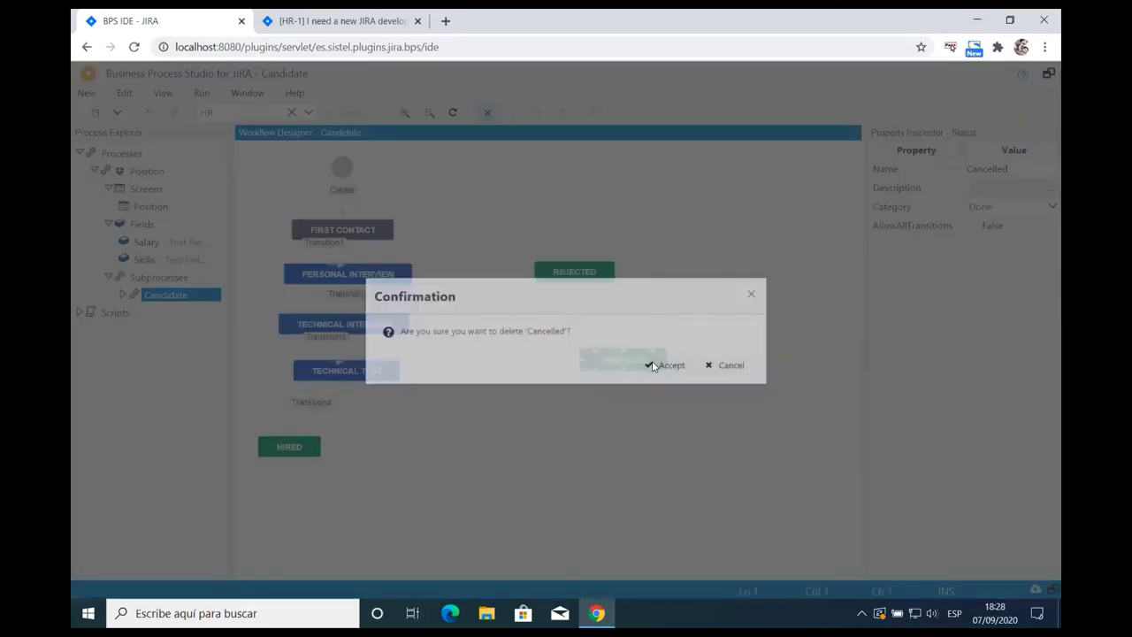
click(664, 366)
- Reposition REJECTED and HIRED, then add a transition from PERSONAL INTERVIEW to REJECTED
click(562, 271)
drag(562, 271, 560, 310)
drag(297, 447, 346, 460)
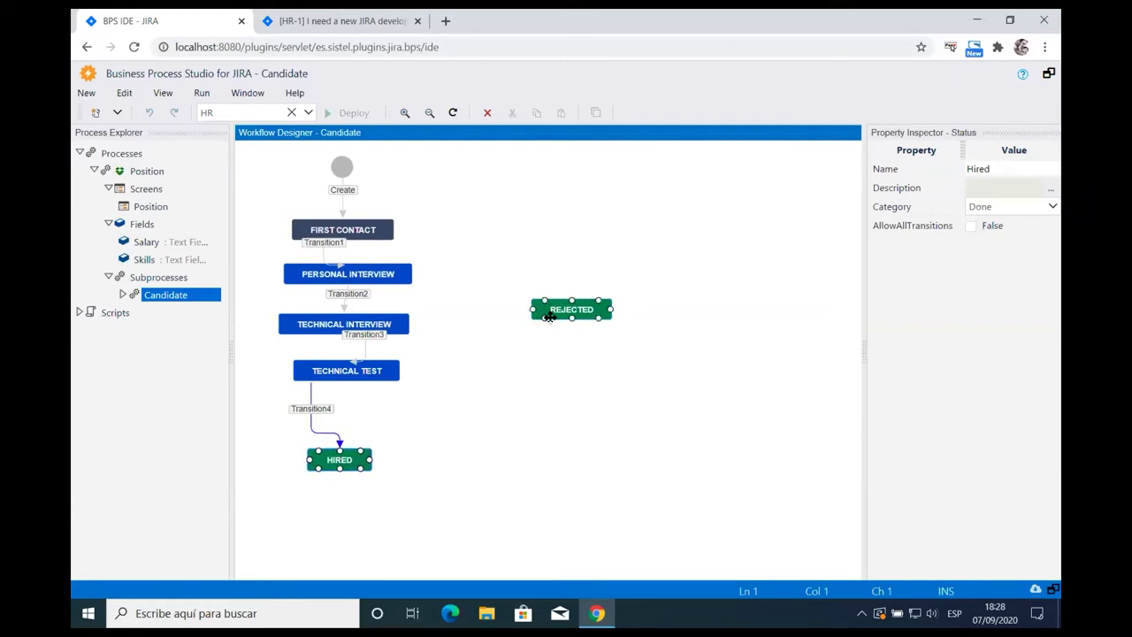
drag(549, 312, 545, 325)
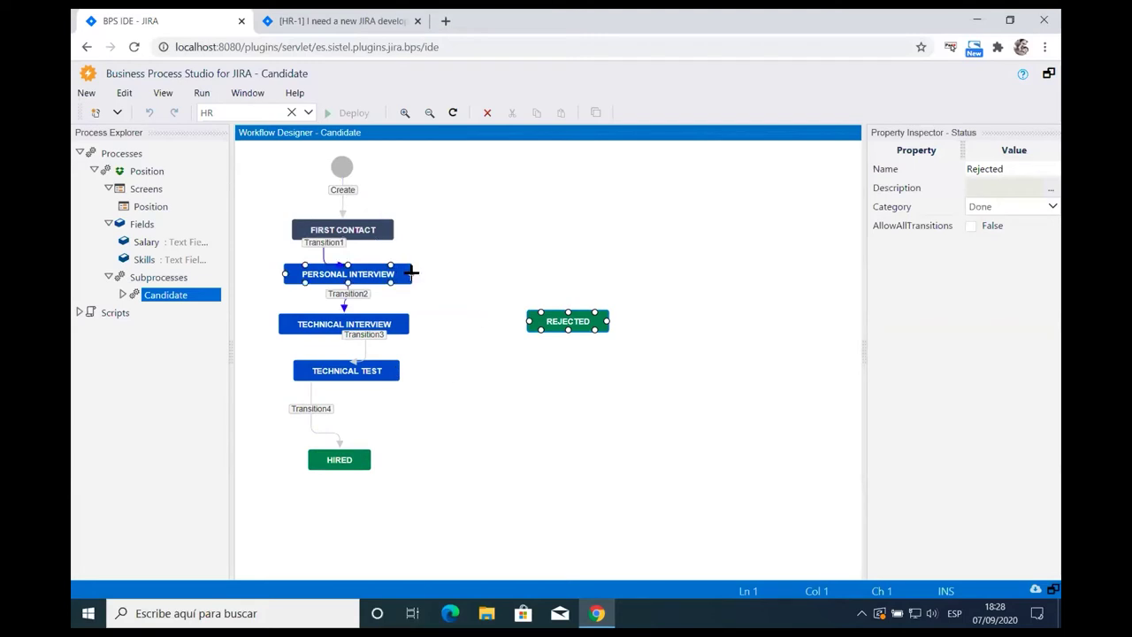
drag(413, 273, 542, 306)
- Space out HIRED, TECHNICAL TEST, TECHNICAL INTERVIEW and PERSONAL INTERVIEW further down the column
drag(334, 452, 330, 499)
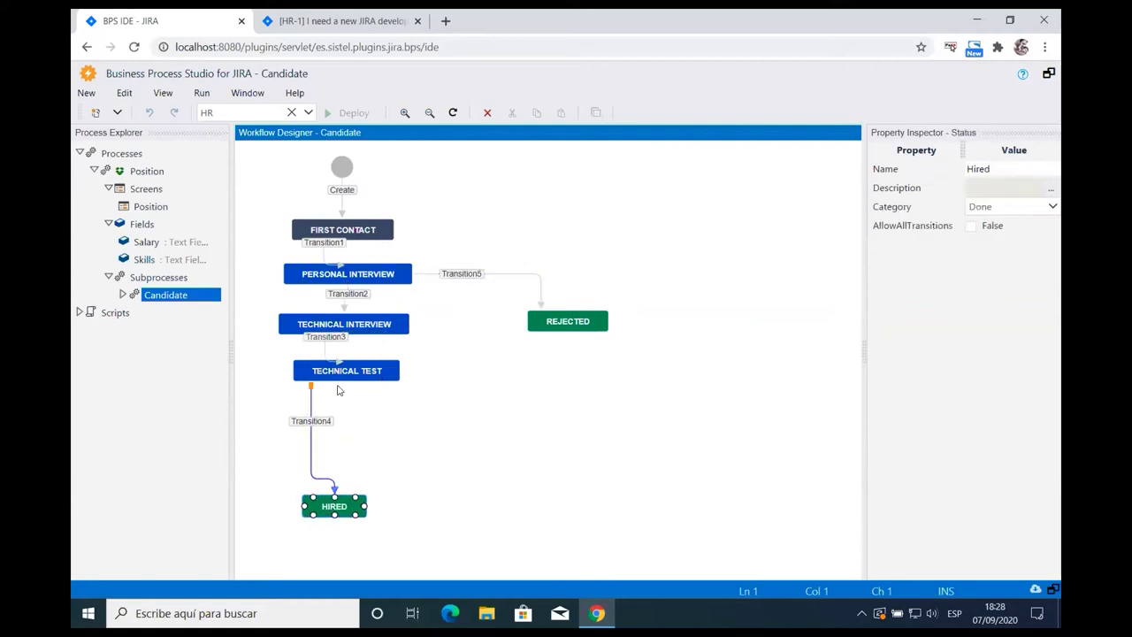
click(339, 388)
drag(347, 384, 346, 434)
drag(349, 325, 350, 366)
mouse_move(352, 275)
mouse_down()
mouse_move(352, 308)
mouse_move(353, 297)
mouse_up()
- Rename the first two transitions to 'Personal Interview' and 'Technical Interview'
click(345, 270)
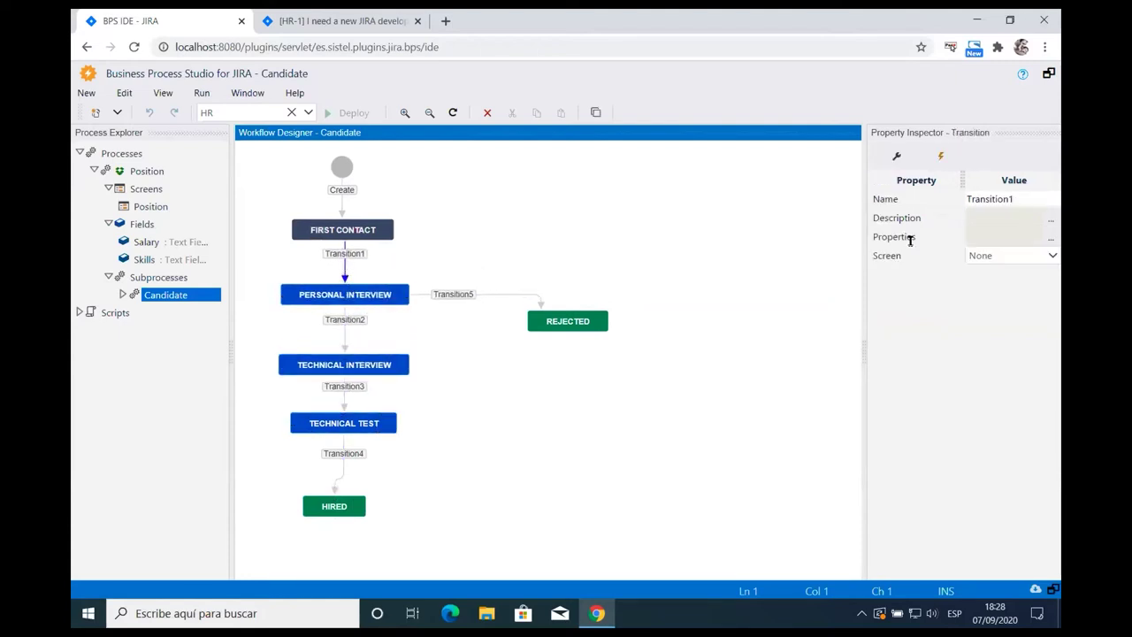
click(932, 198)
text(Personal Interview)
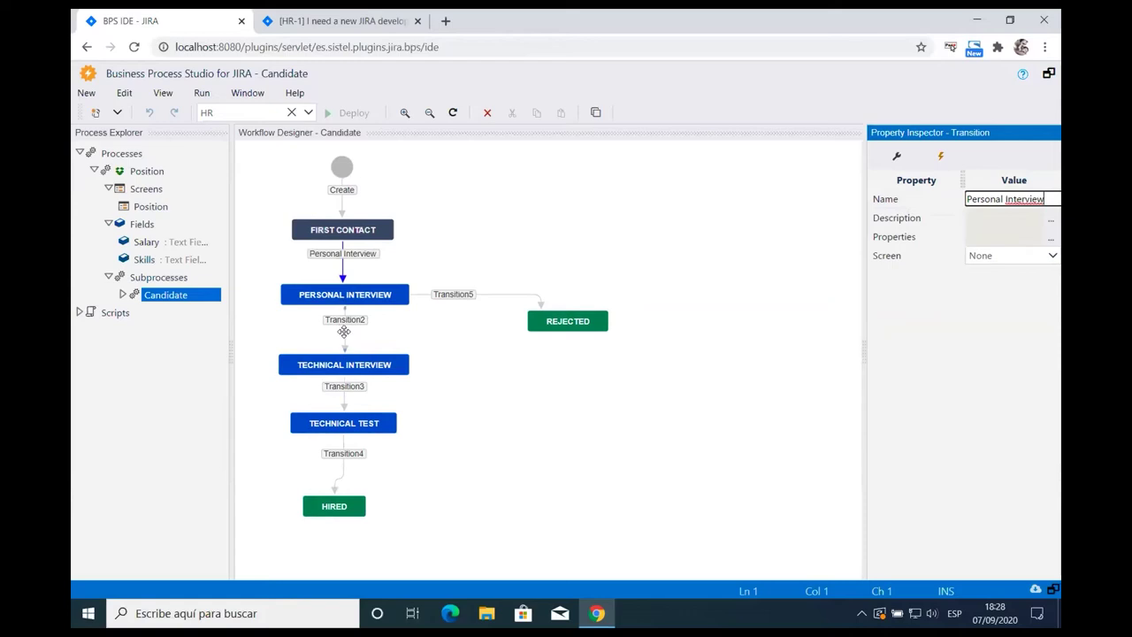
click(344, 331)
click(932, 201)
text(Technics)
key(BackSpace)
text(al Interview)
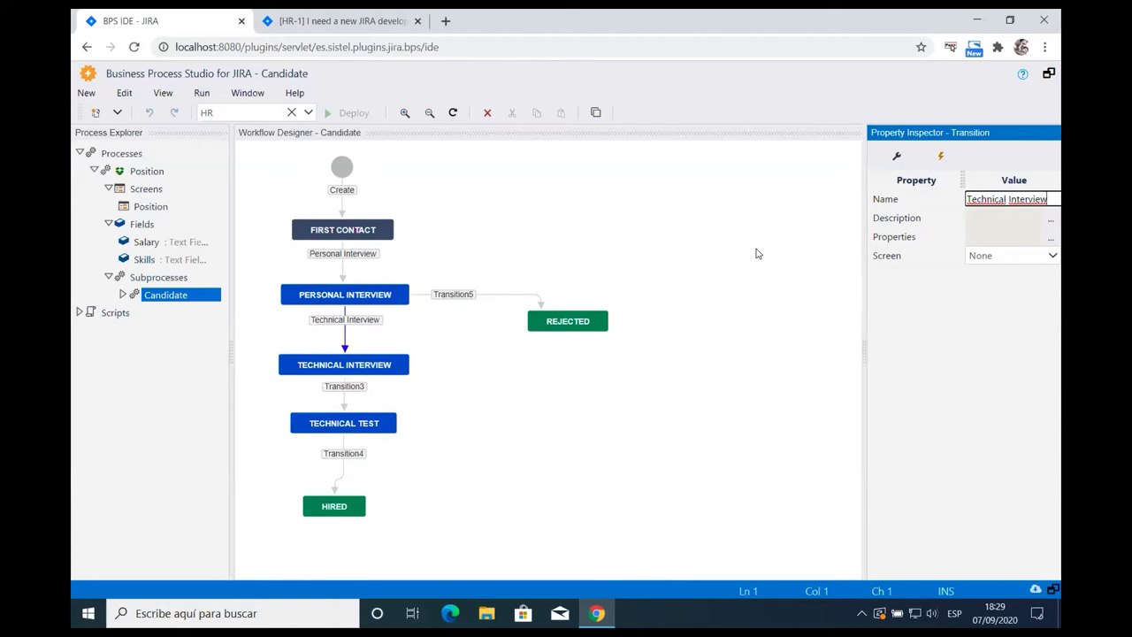
- Rename the remaining transitions to 'Technical test', 'Hired' and 'Reject'
click(344, 399)
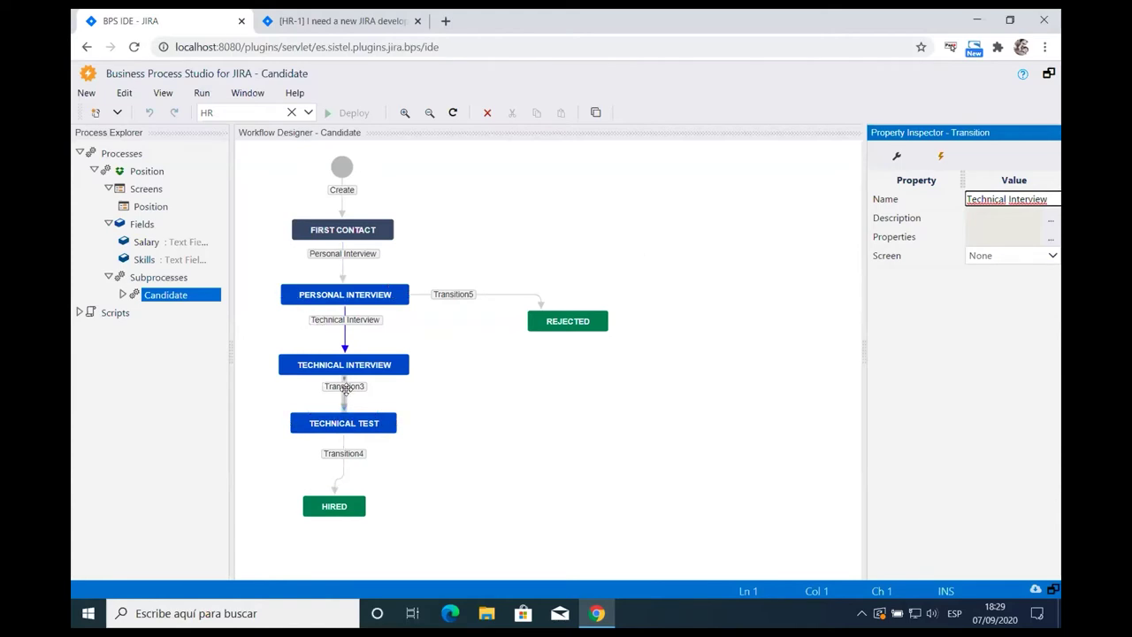
click(1000, 199)
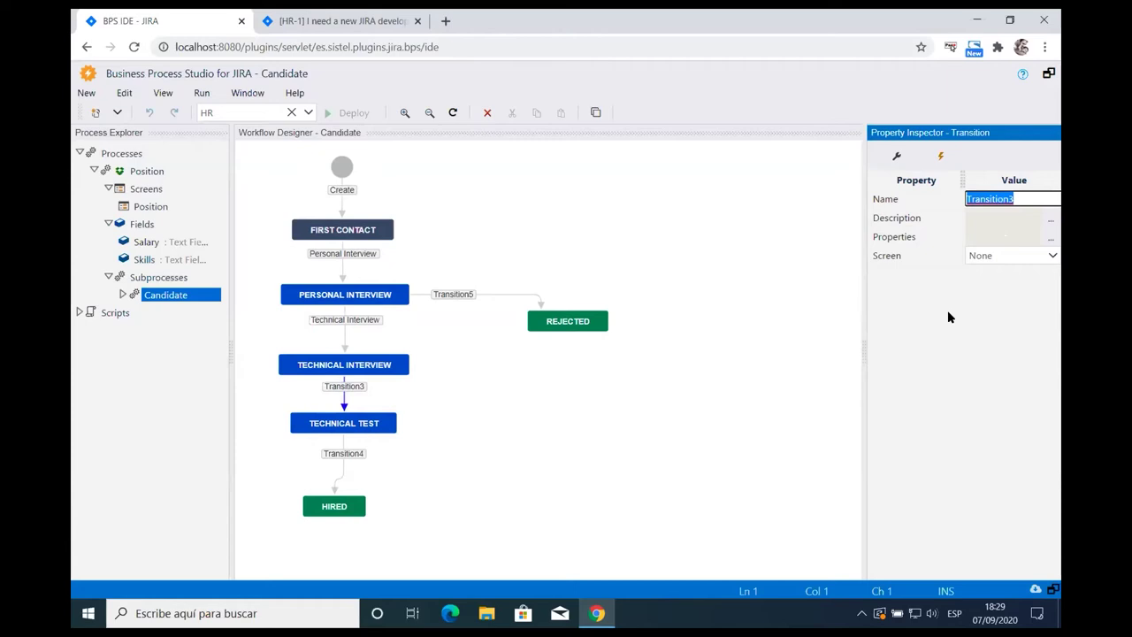
text(Technical test)
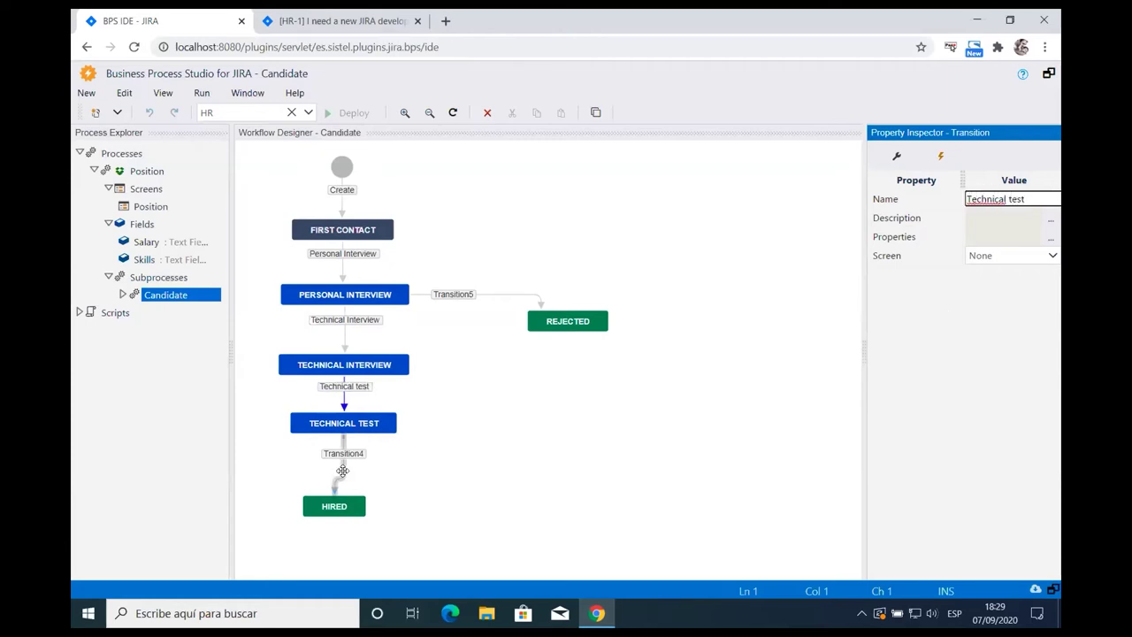
click(343, 471)
click(935, 204)
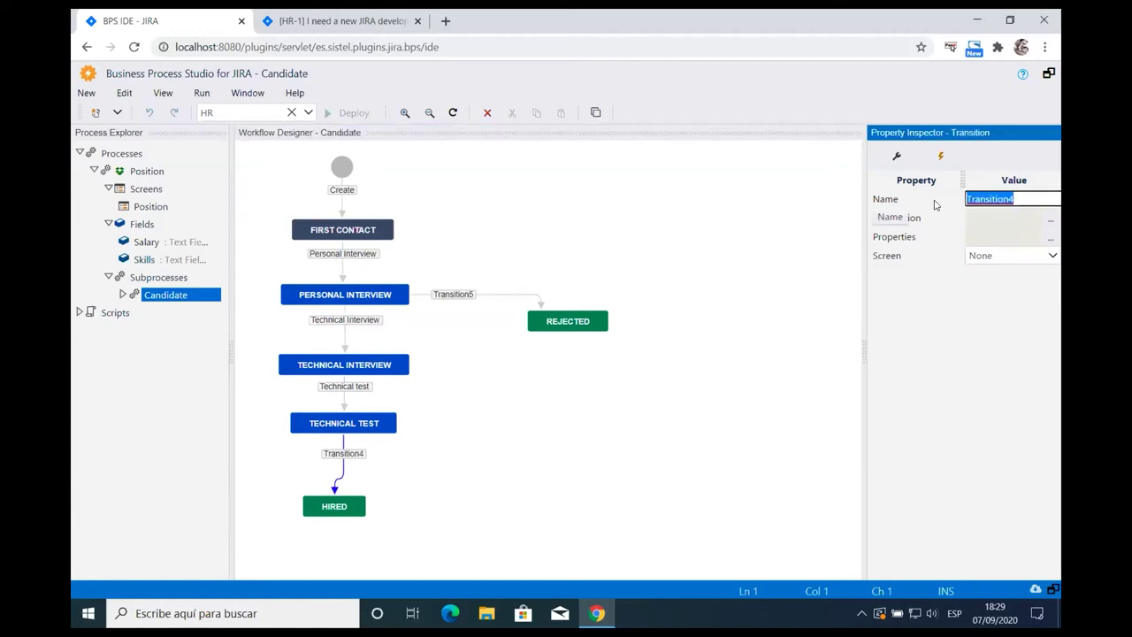
text(Hired)
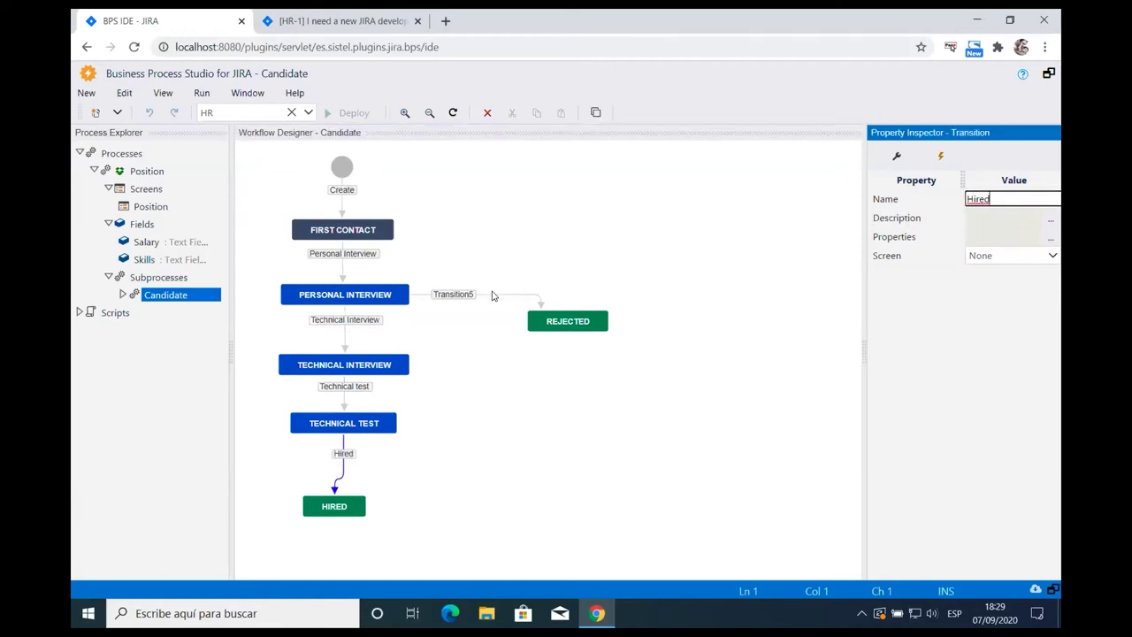
click(493, 295)
click(940, 199)
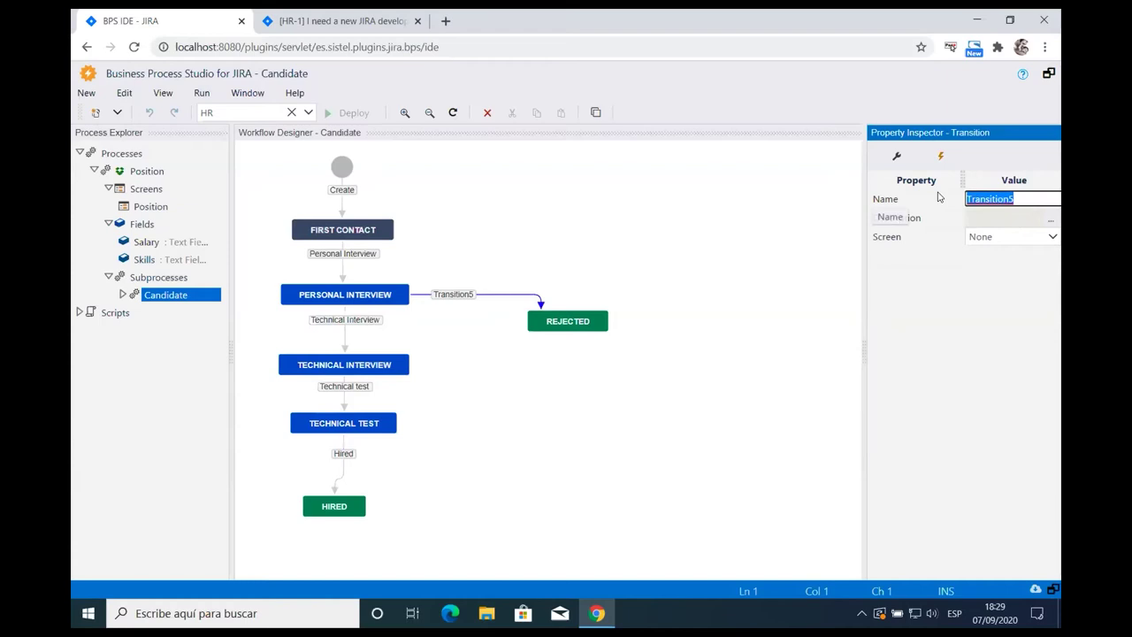
text(Reject)
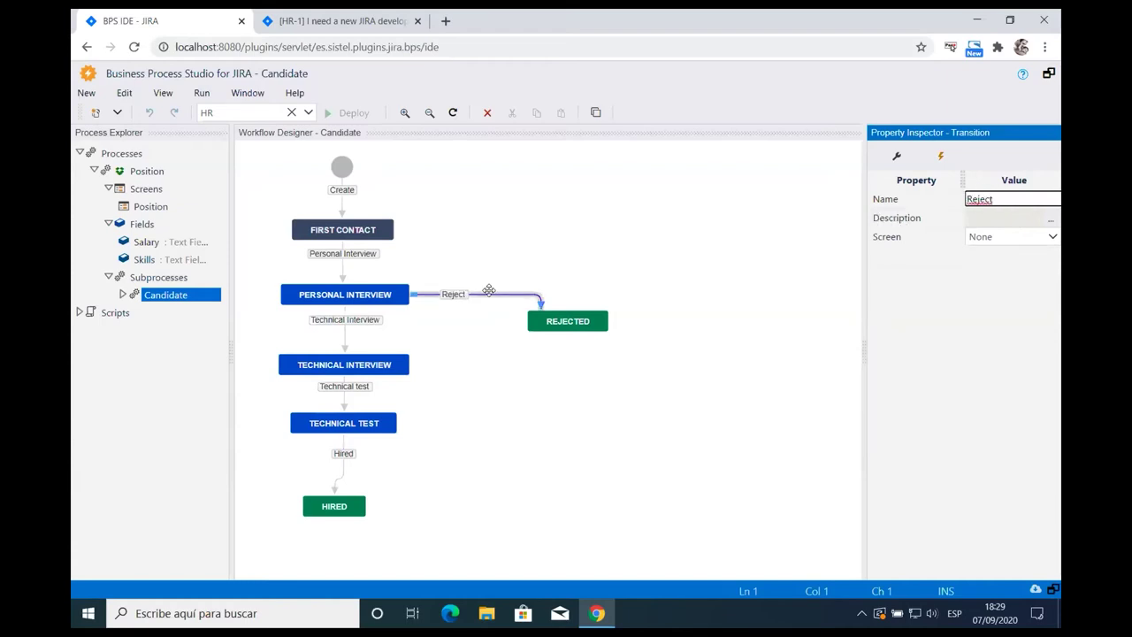
click(367, 360)
click(358, 422)
click(493, 294)
click(540, 213)
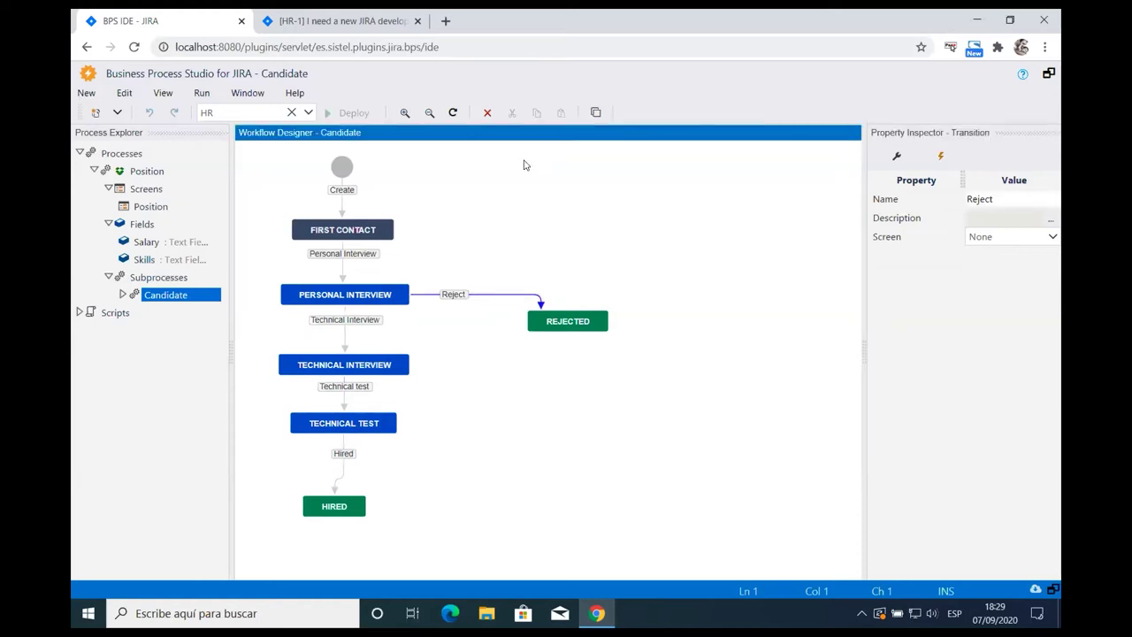
- Duplicate the Reject transition with Technical Interview as its source, then shift REJECTED right
click(594, 115)
drag(673, 107, 683, 92)
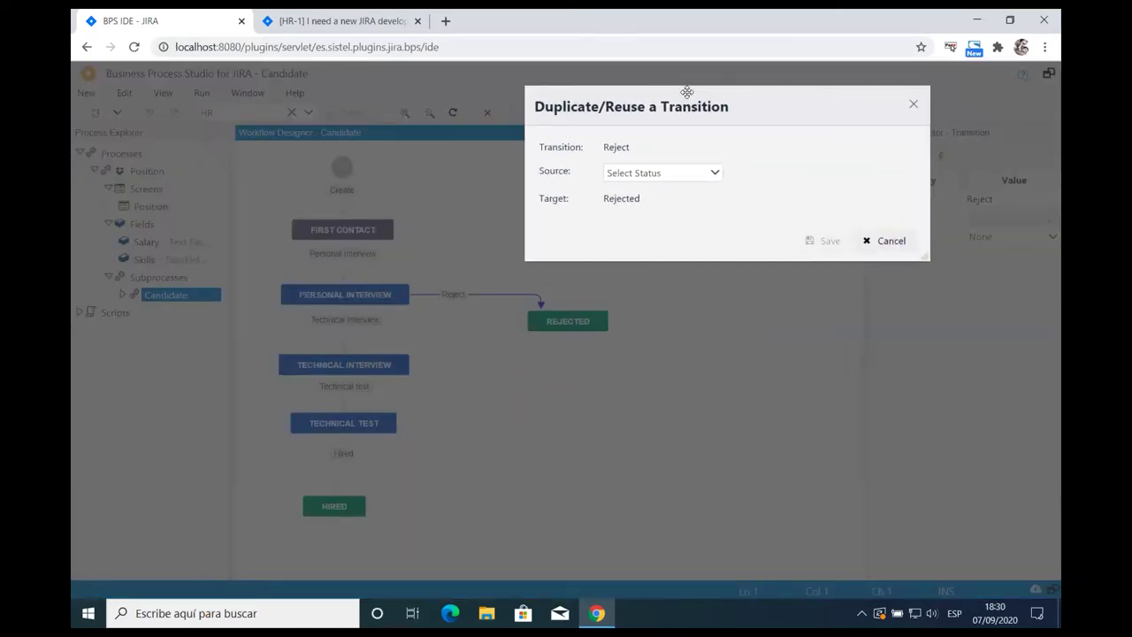
click(706, 179)
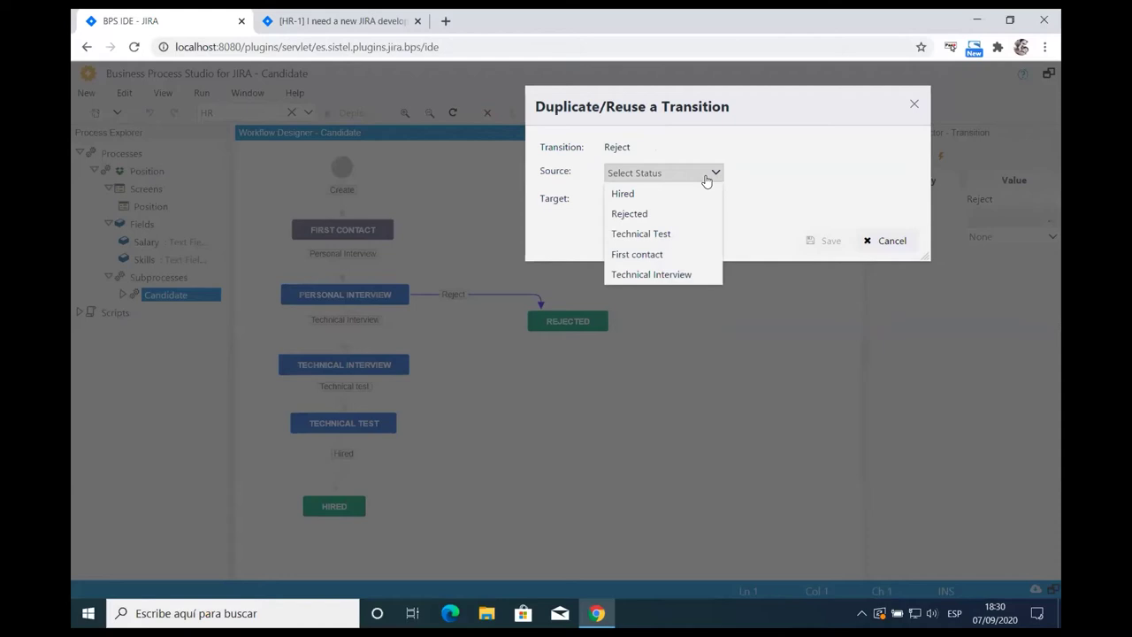
click(651, 275)
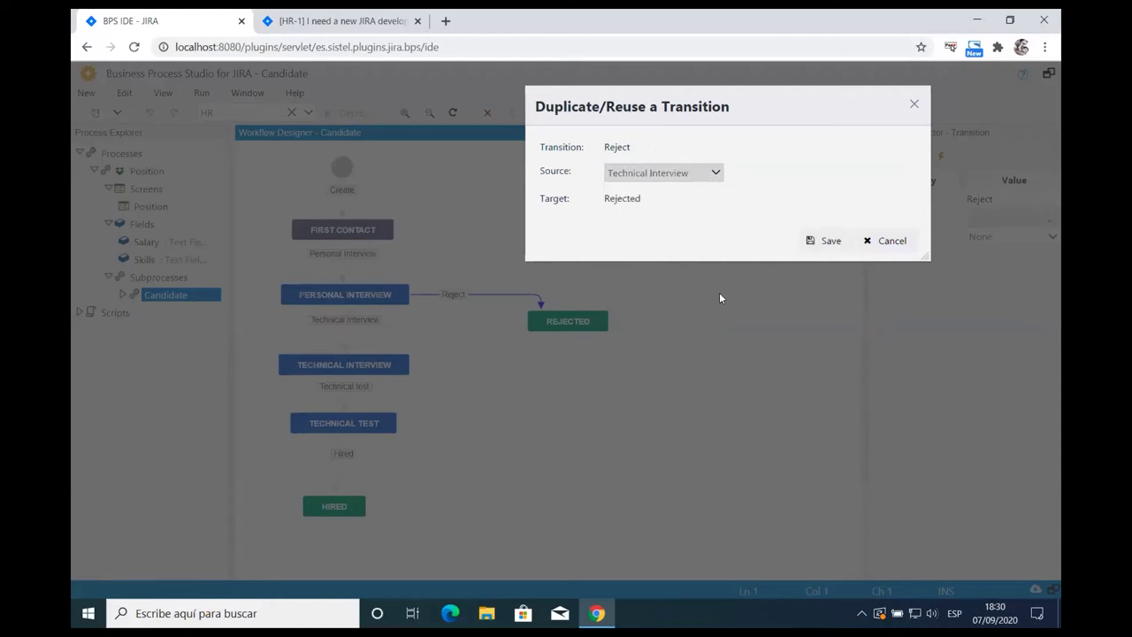
click(821, 244)
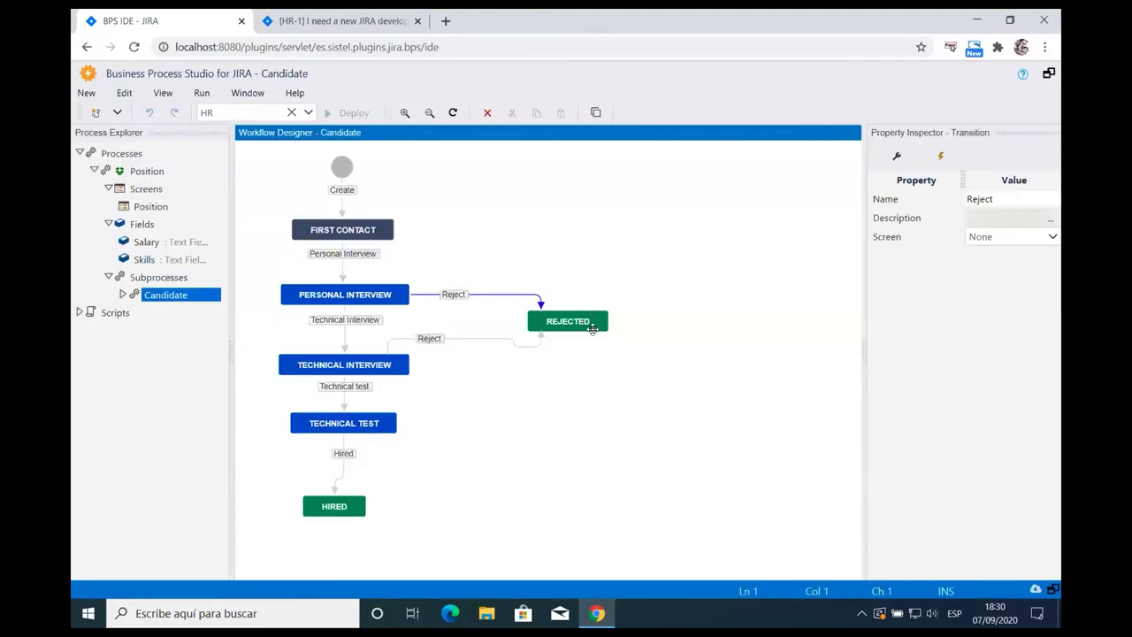
click(593, 325)
drag(616, 308, 657, 299)
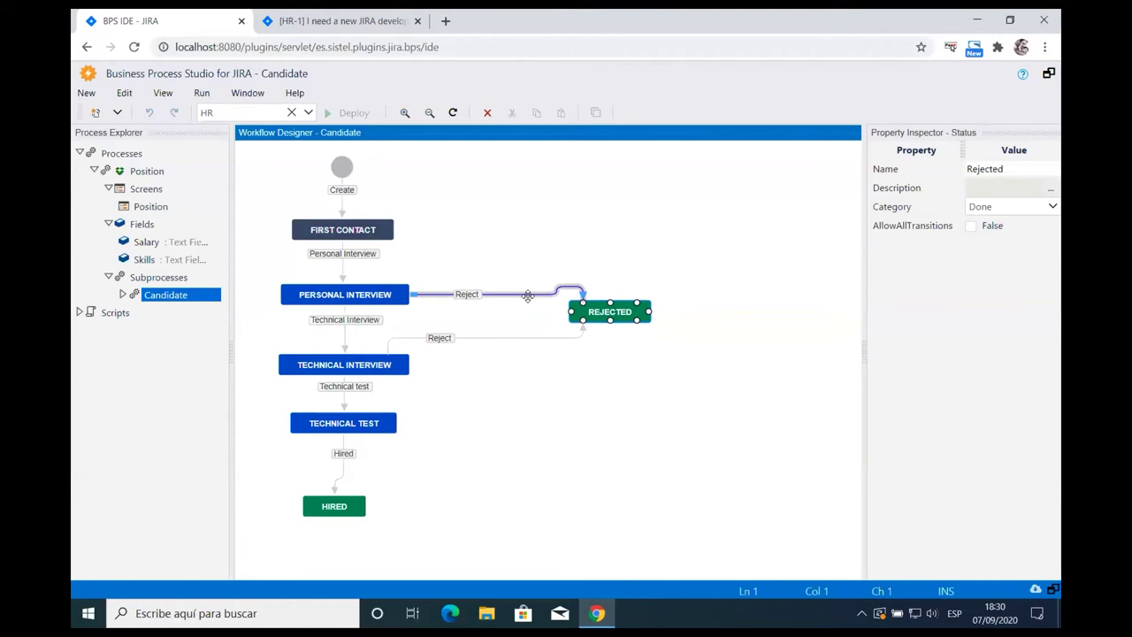
click(528, 297)
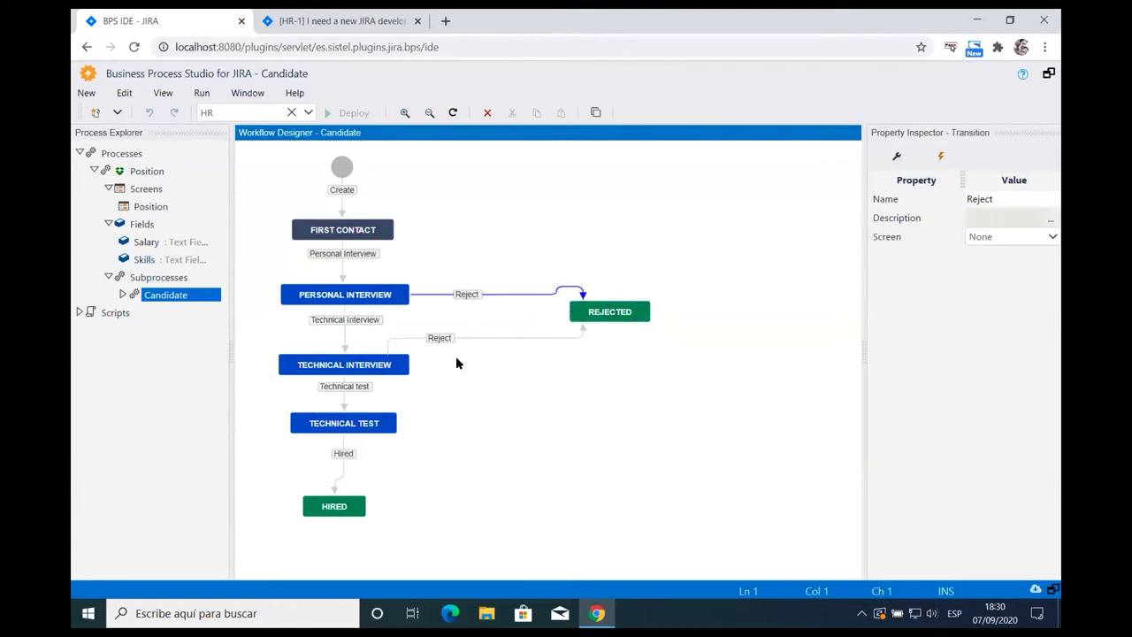
- Duplicate Reject again with Technical Test as source, then reposition REJECTED to untangle the arrows
click(595, 113)
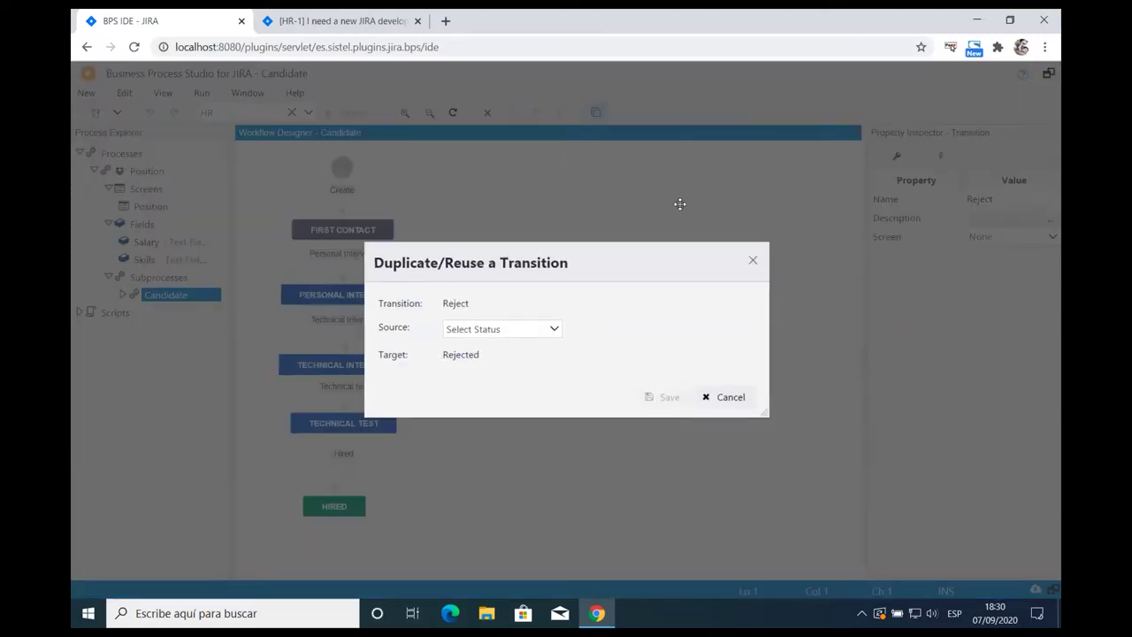
click(735, 256)
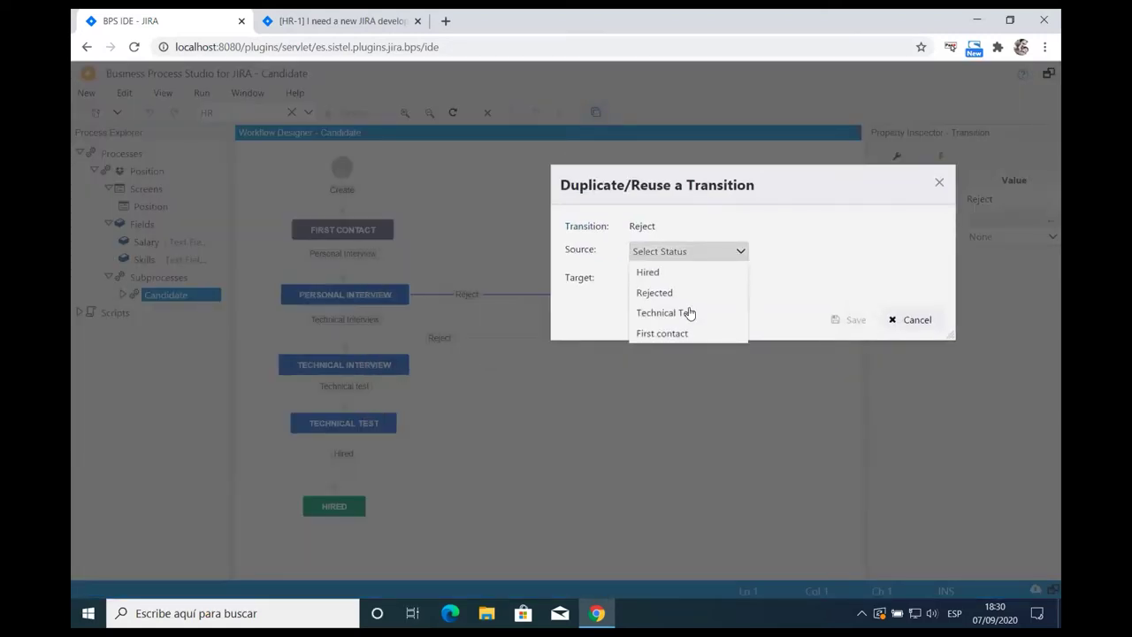
click(687, 314)
click(838, 320)
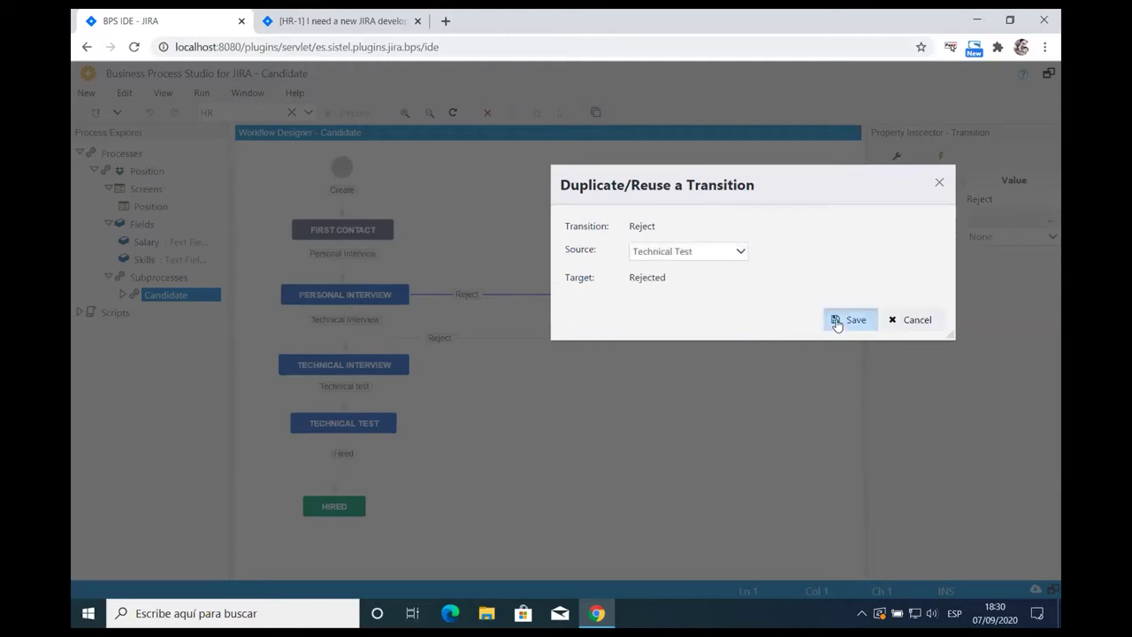
click(584, 322)
drag(584, 322, 574, 348)
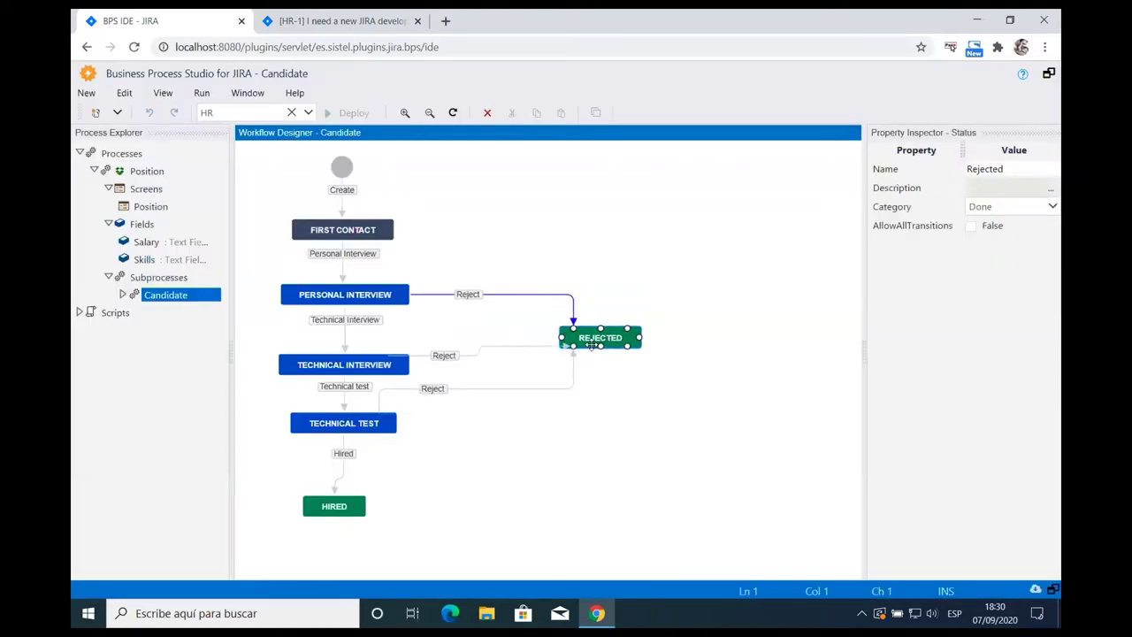
click(574, 352)
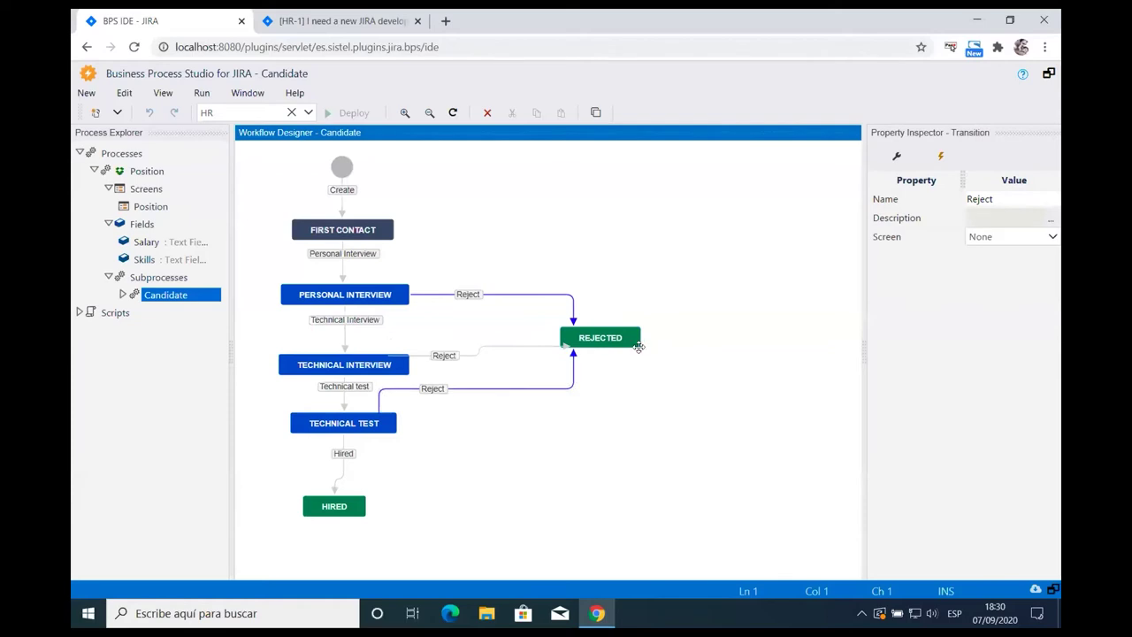
drag(575, 353, 628, 352)
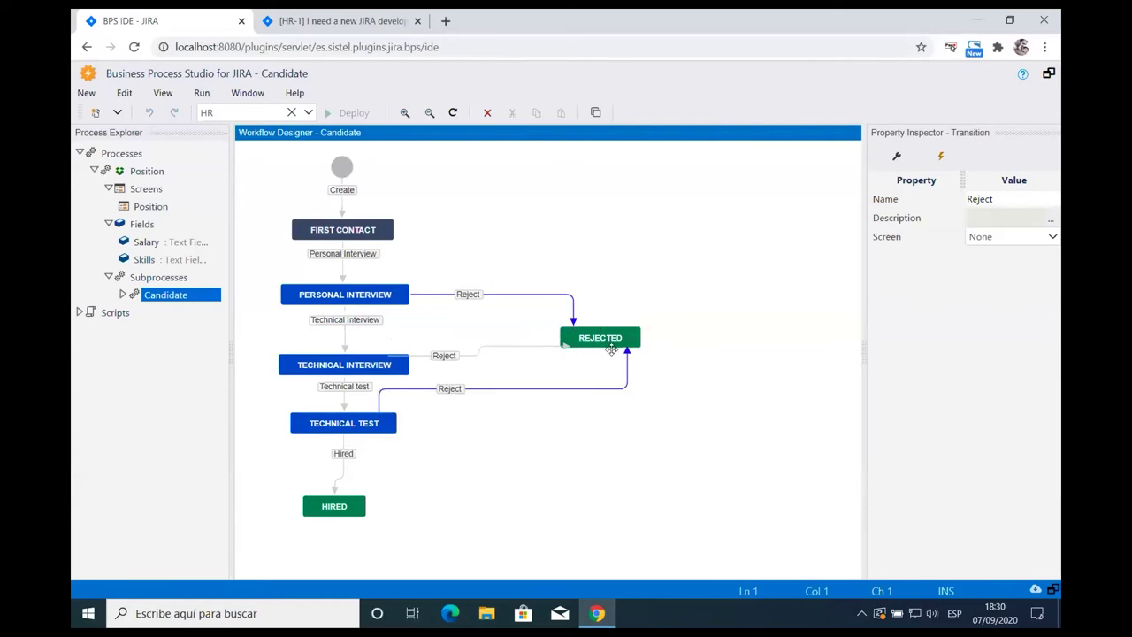
click(571, 350)
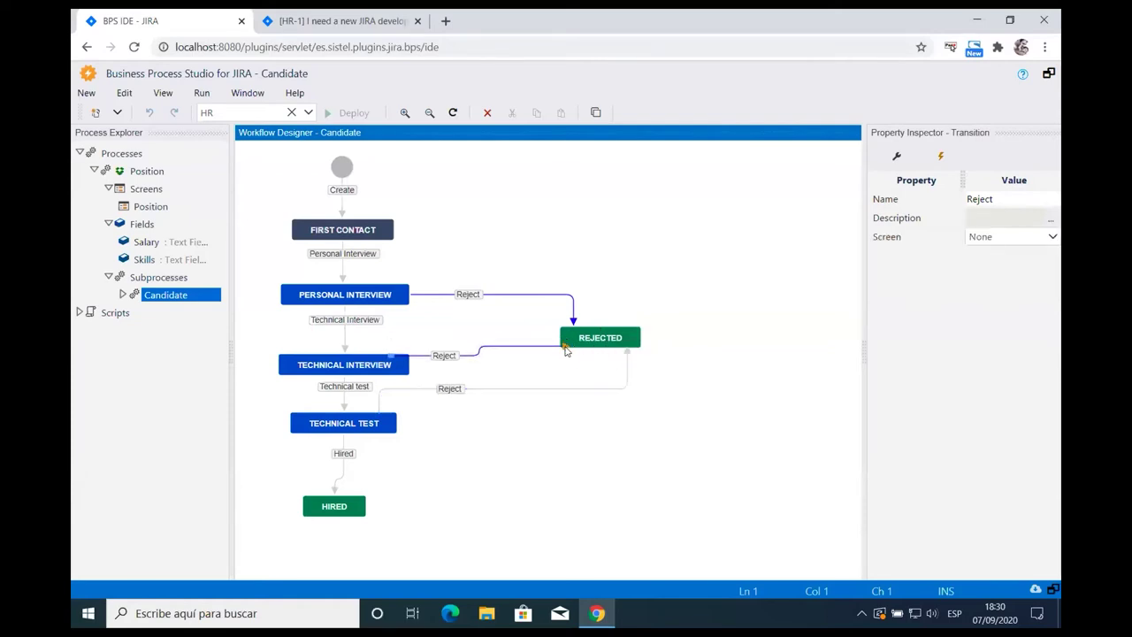
drag(583, 339, 614, 351)
click(556, 223)
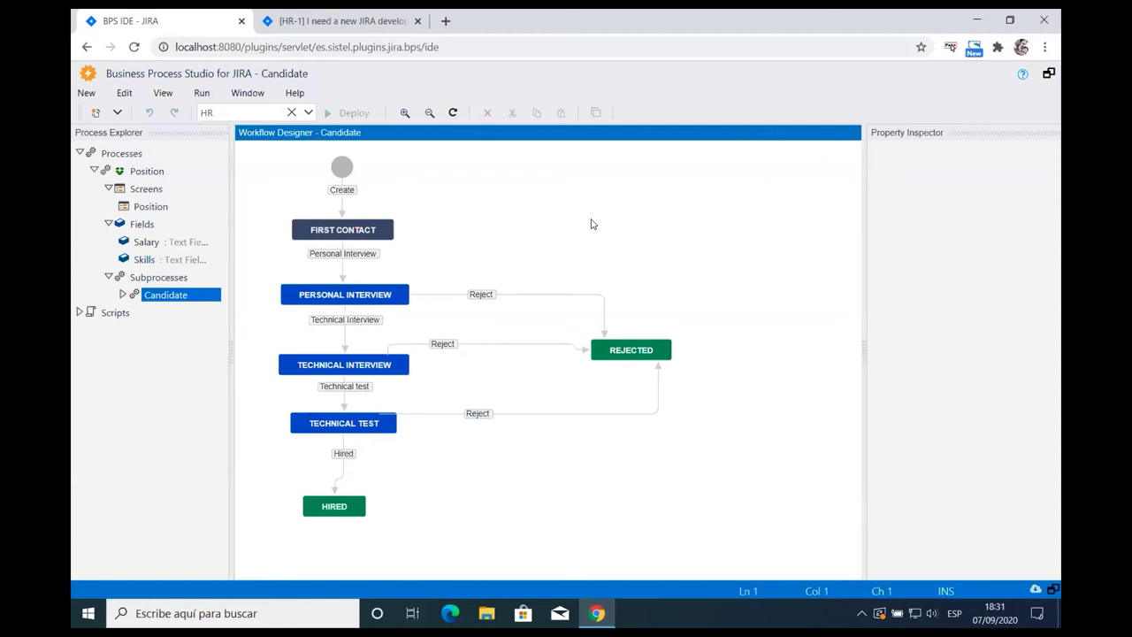
- Create a new single-line text field under the Candidate subprocess's Fields
click(122, 296)
click(136, 331)
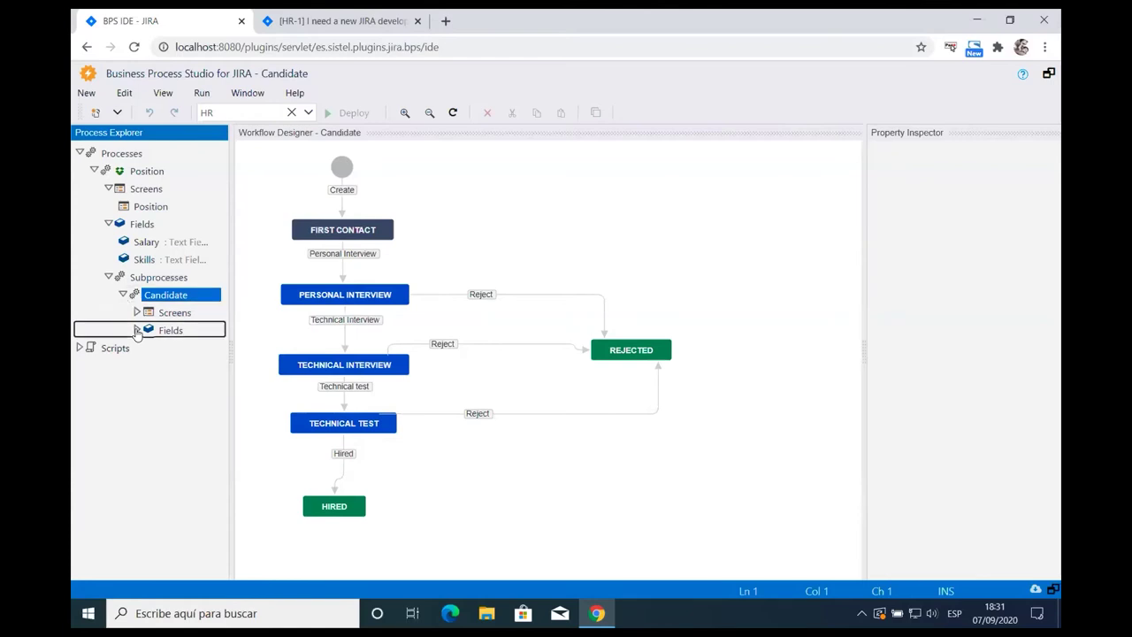
right_click(172, 333)
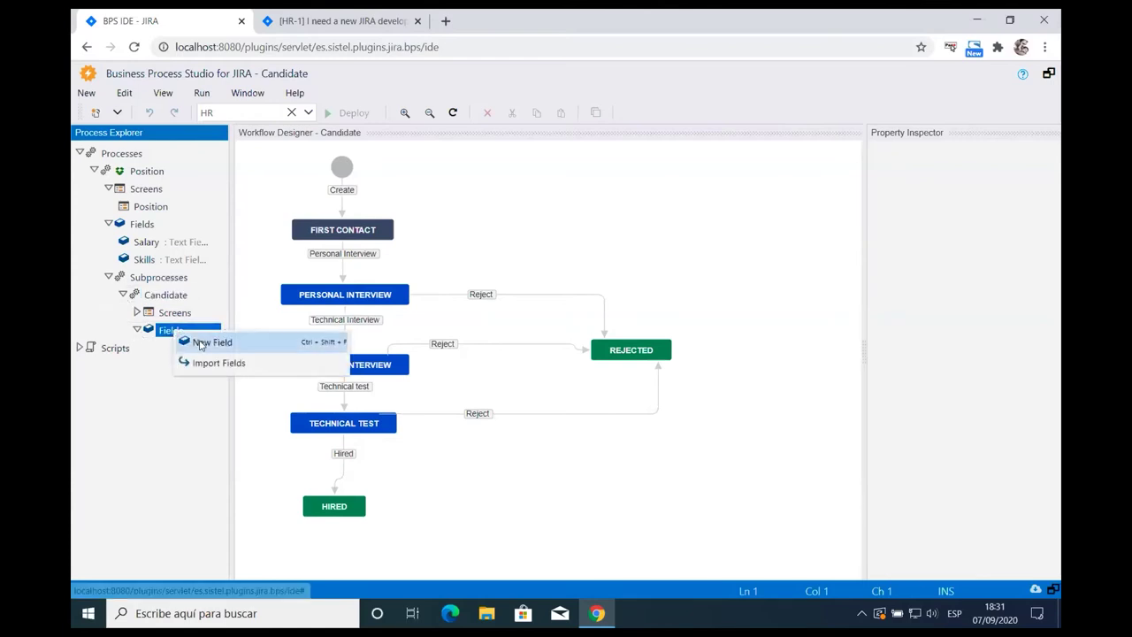
click(211, 342)
drag(858, 201, 845, 406)
scroll(845, 409, down, 3)
click(609, 426)
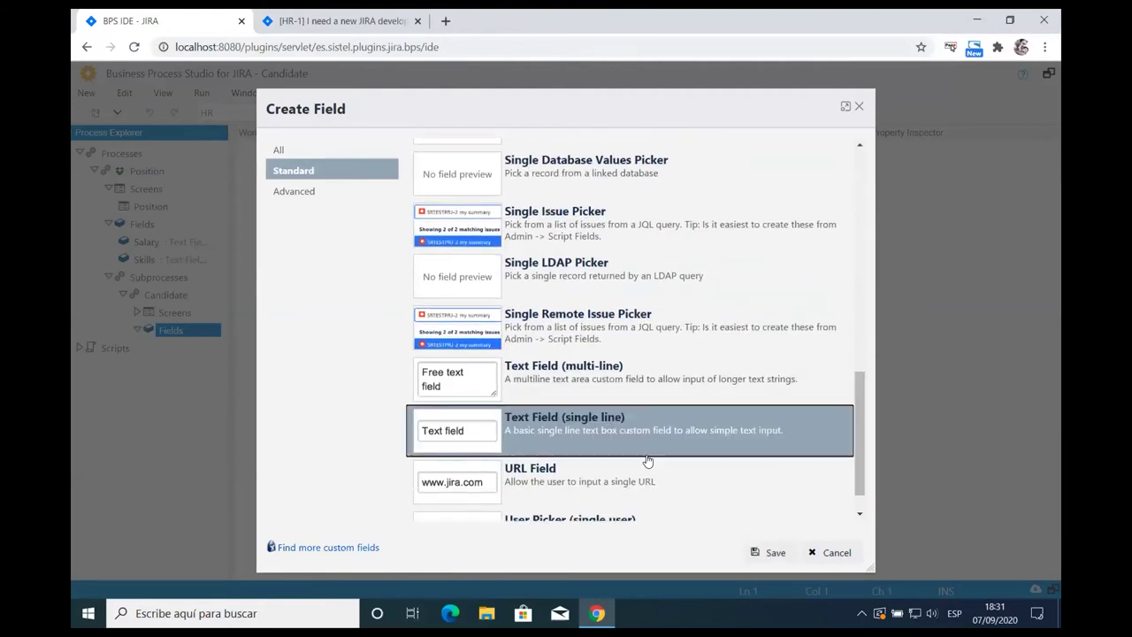
click(768, 552)
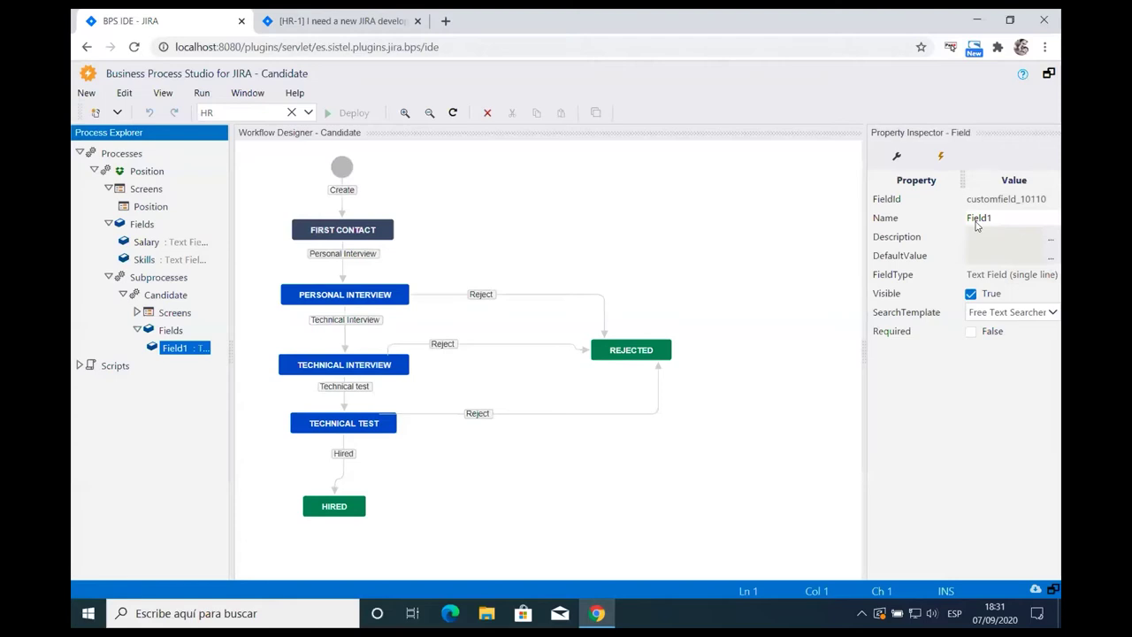
- Name the new field 'Salary Requested' and expand the Candidate screens list
click(929, 216)
text(Salary Rrqw)
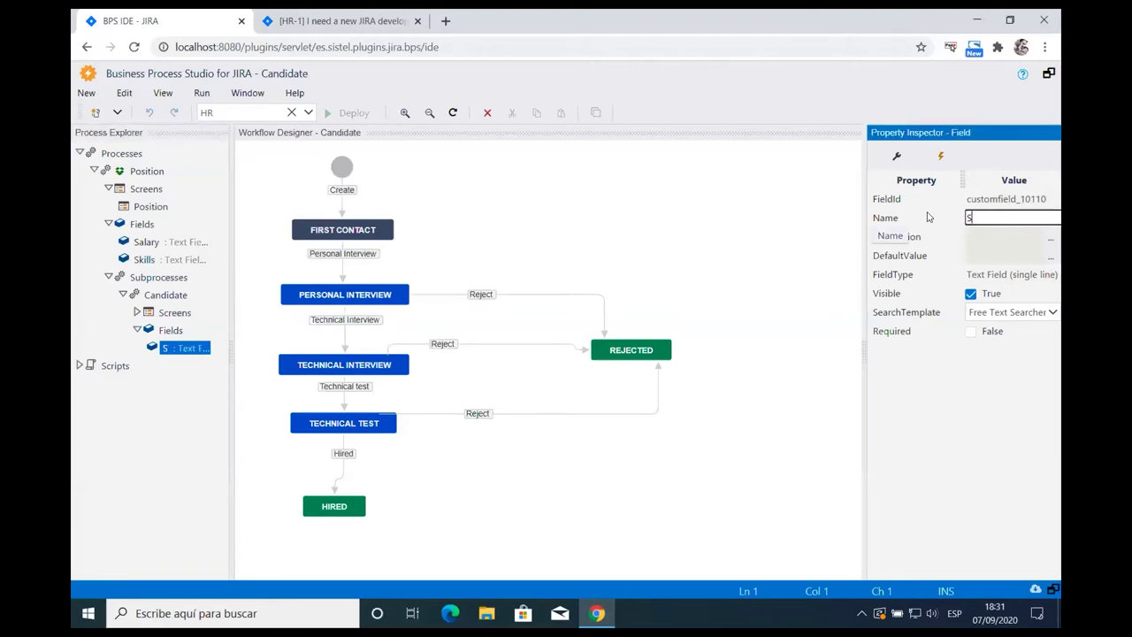
key(BackSpace)
key(BackSpace)
key(BackSpace)
text(equeste4)
key(Return)
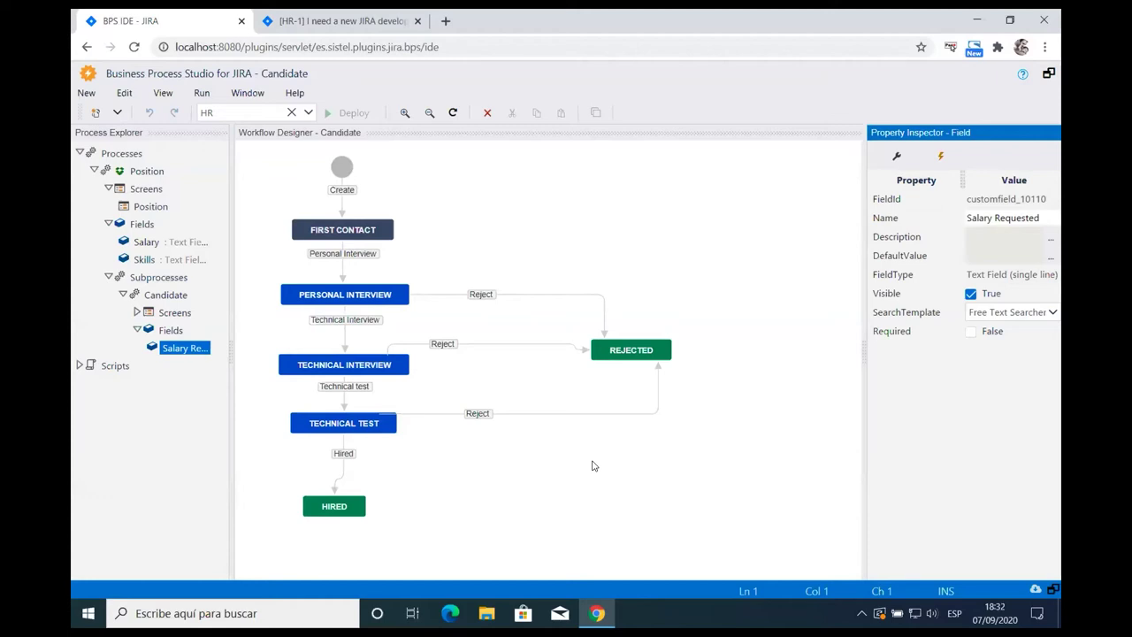
click(170, 315)
click(137, 312)
- Rename the subprocess screen to 'Candidate' in the Property Inspector
click(182, 329)
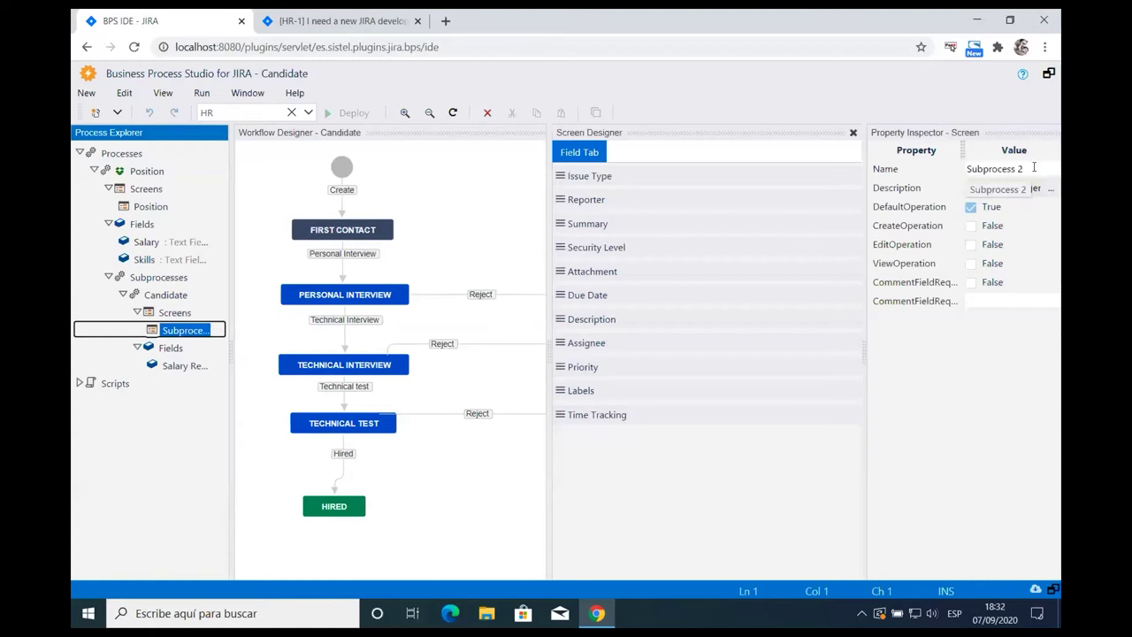
click(967, 169)
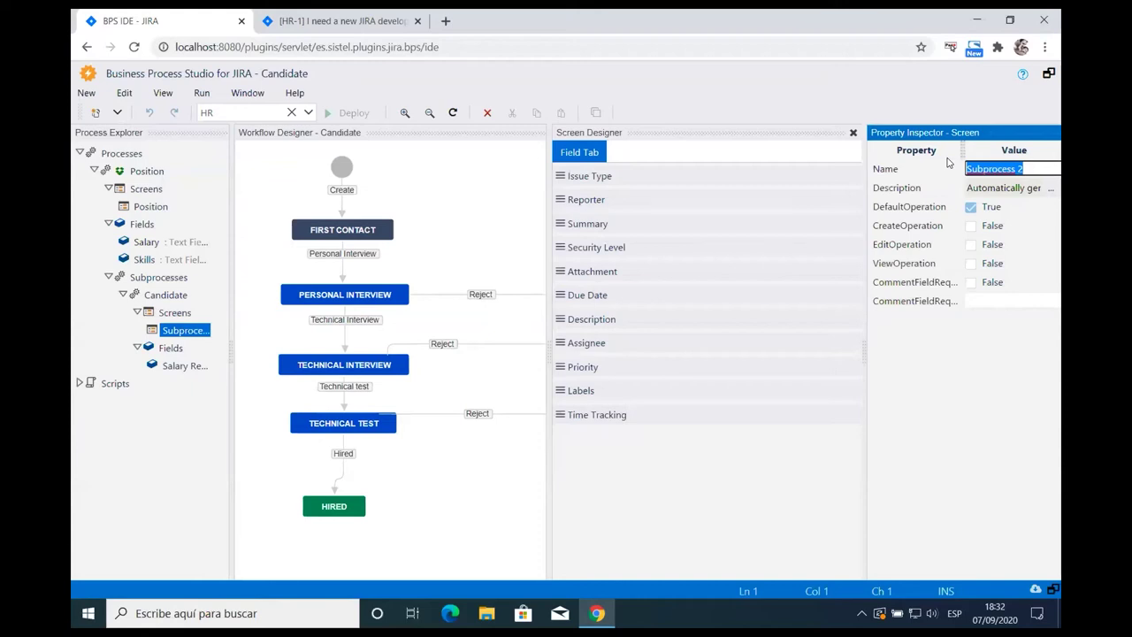
text(Candidate)
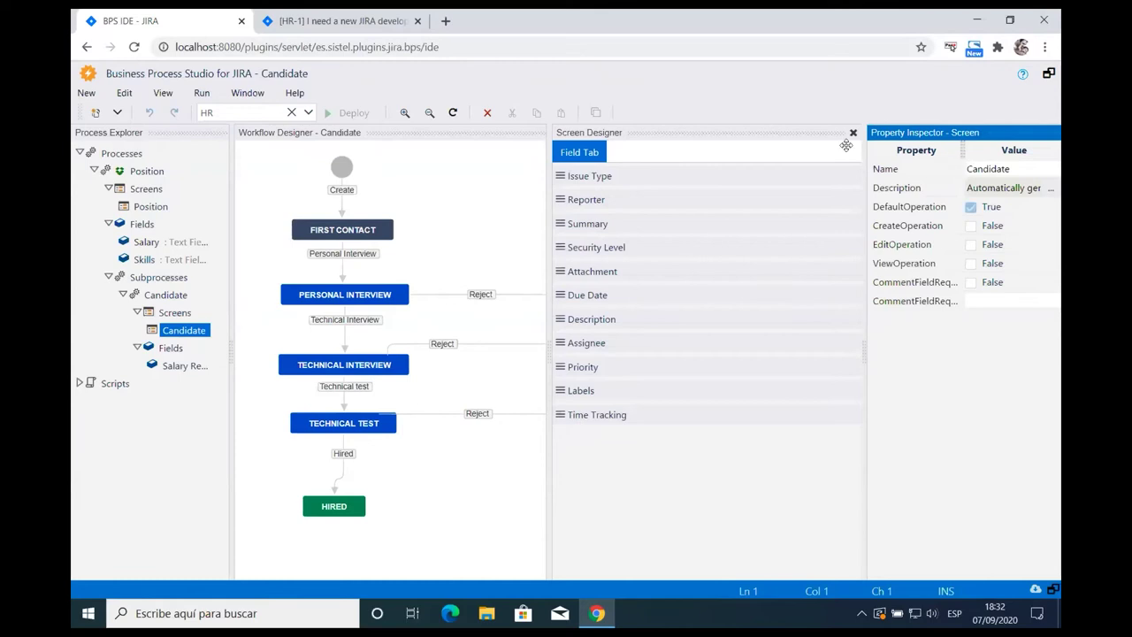
- Remove the Security Level field from the screen, keeping Reporter
click(621, 199)
right_click(621, 198)
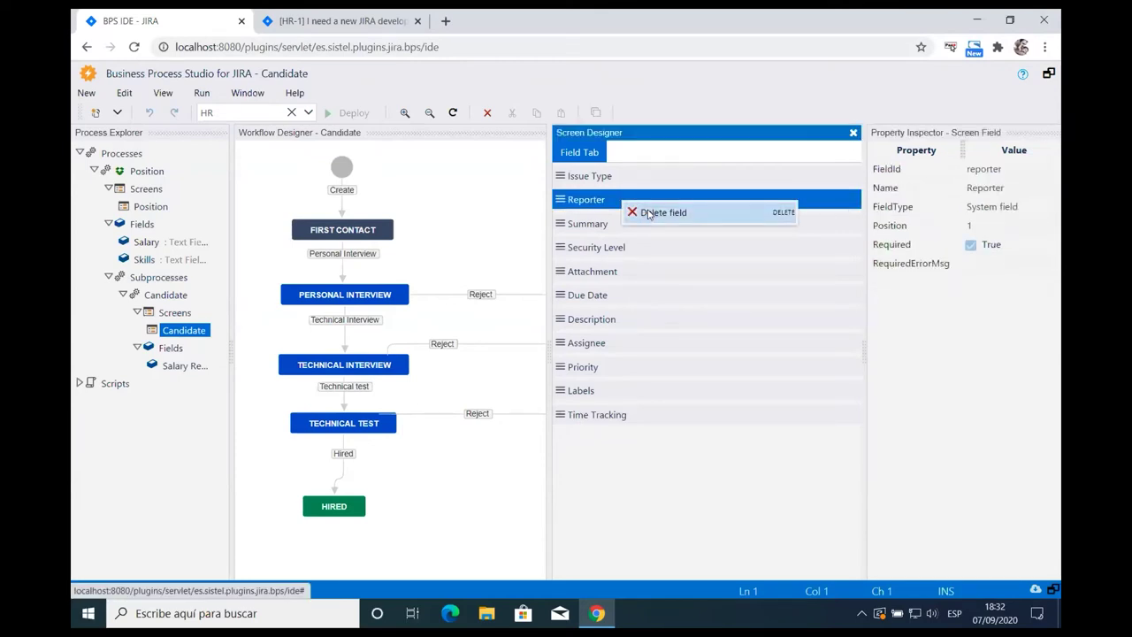
click(655, 213)
click(740, 370)
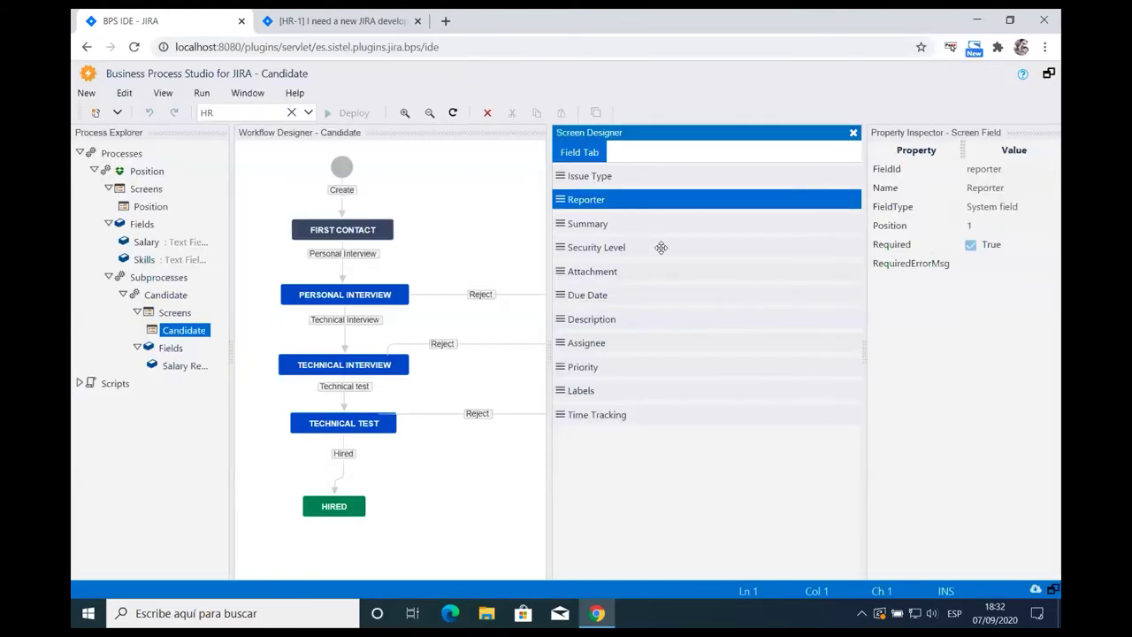
click(661, 248)
right_click(660, 249)
click(696, 262)
click(685, 369)
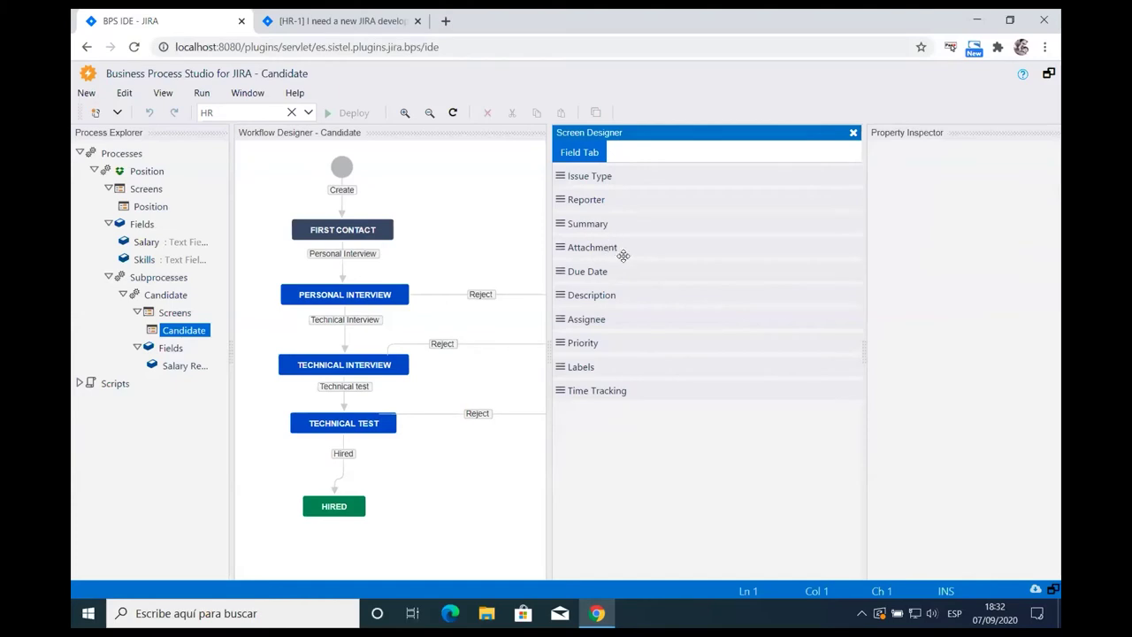
- Delete Due Date, Priority, Labels and Time Tracking, and place Salary Requested after Summary
click(643, 268)
right_click(643, 270)
click(678, 282)
click(678, 368)
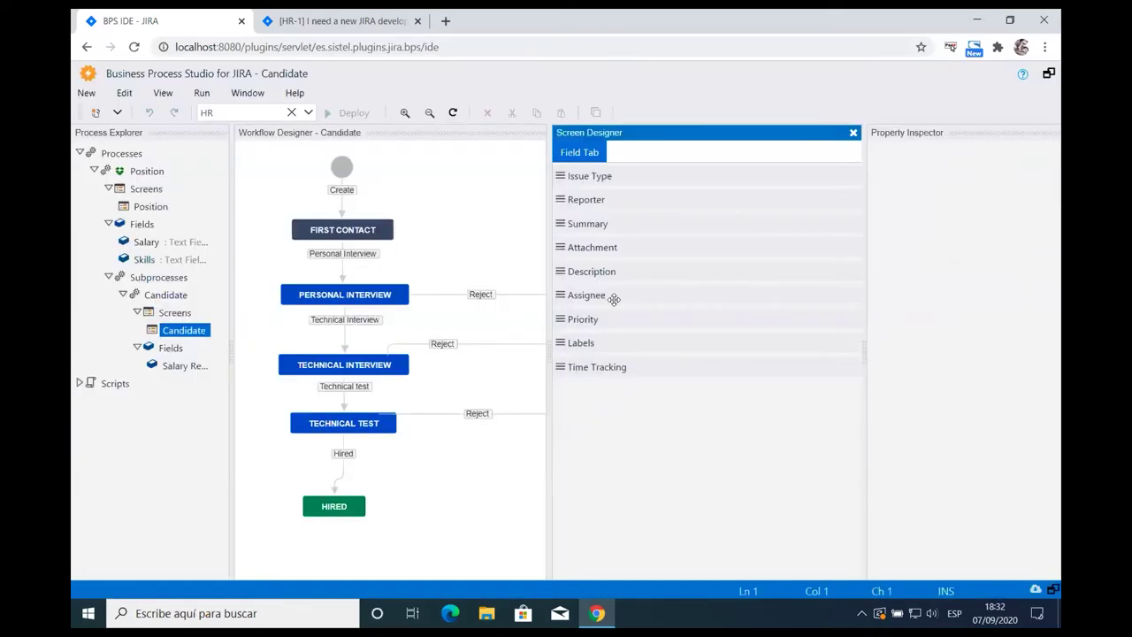
right_click(647, 321)
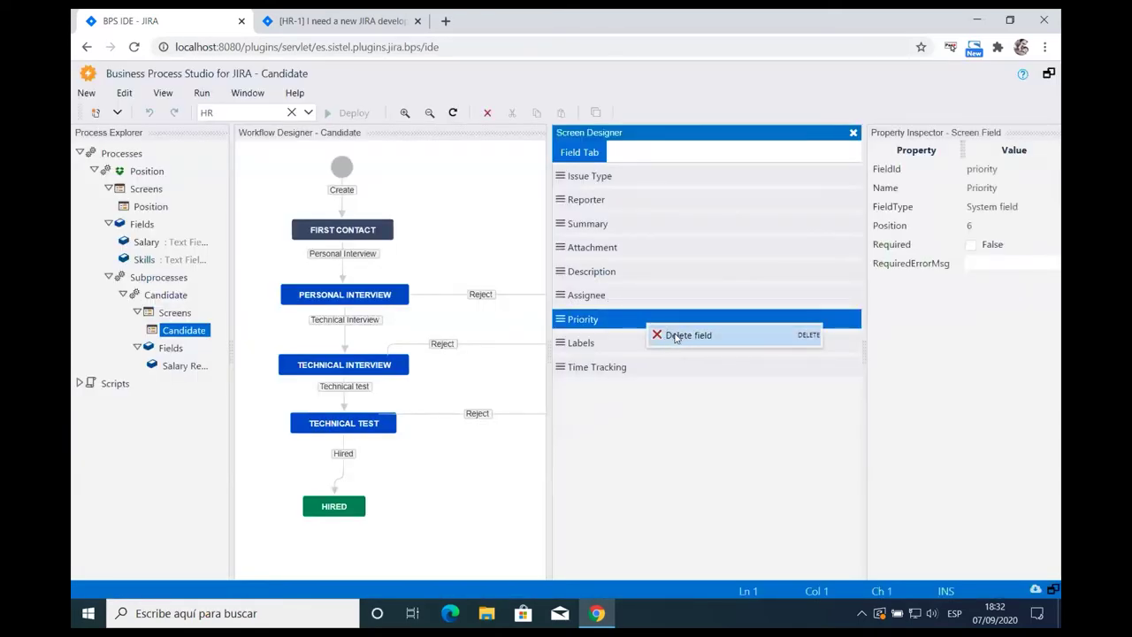
click(670, 335)
click(676, 368)
click(669, 333)
click(676, 369)
right_click(647, 322)
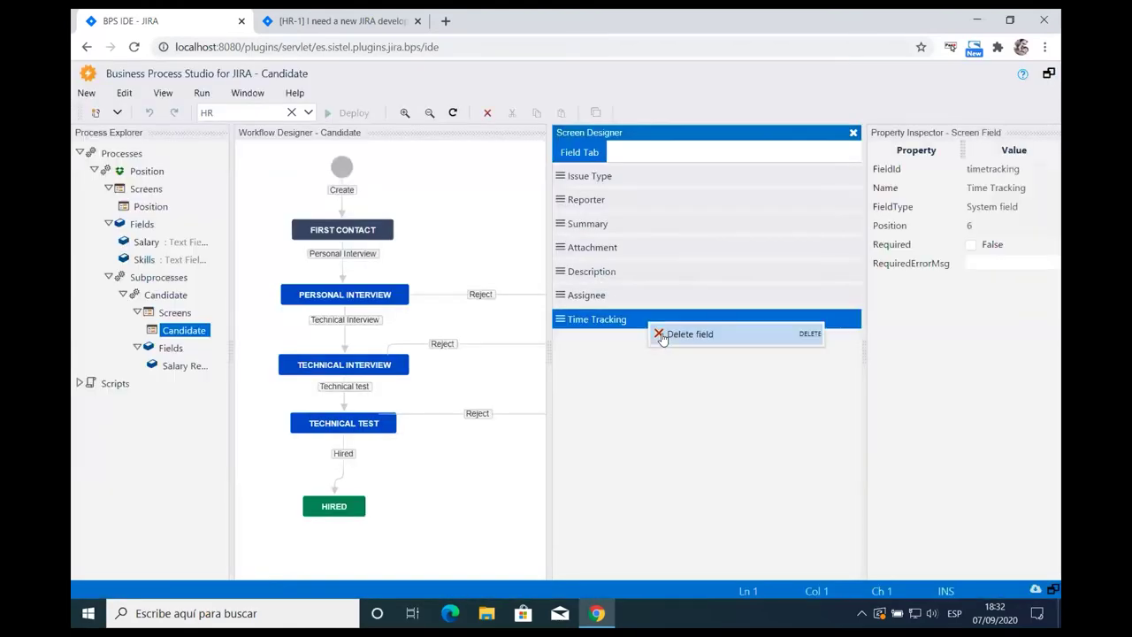
click(663, 332)
click(670, 369)
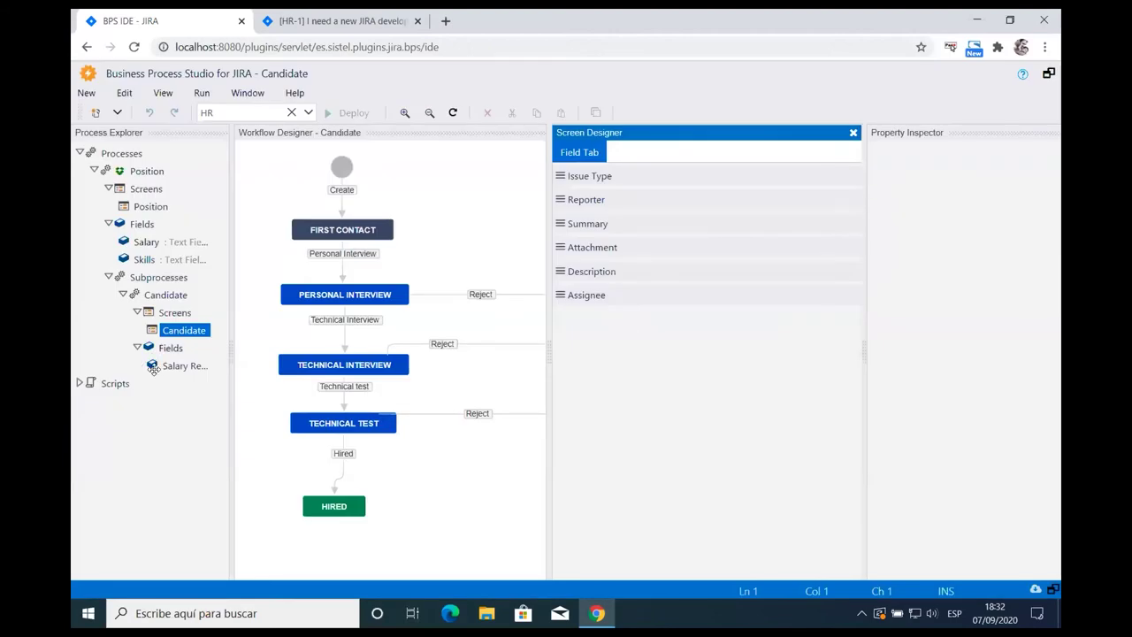
drag(168, 366, 607, 248)
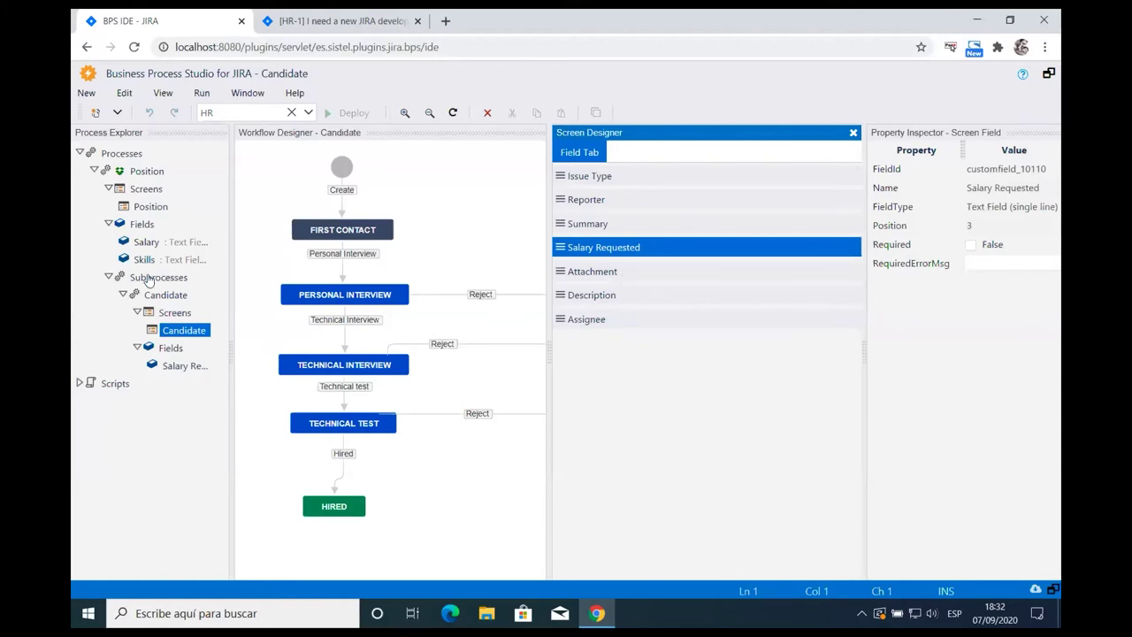
- Deploy the Position process, migrating existing issues, then return to the HR-1 issue in Jira
click(135, 174)
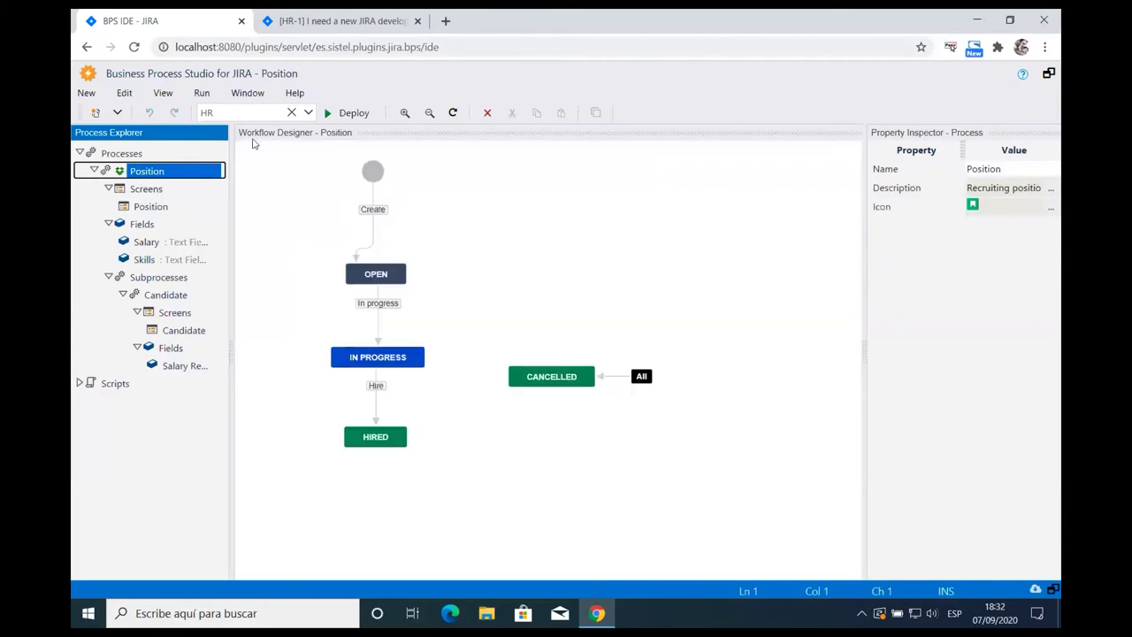
click(354, 113)
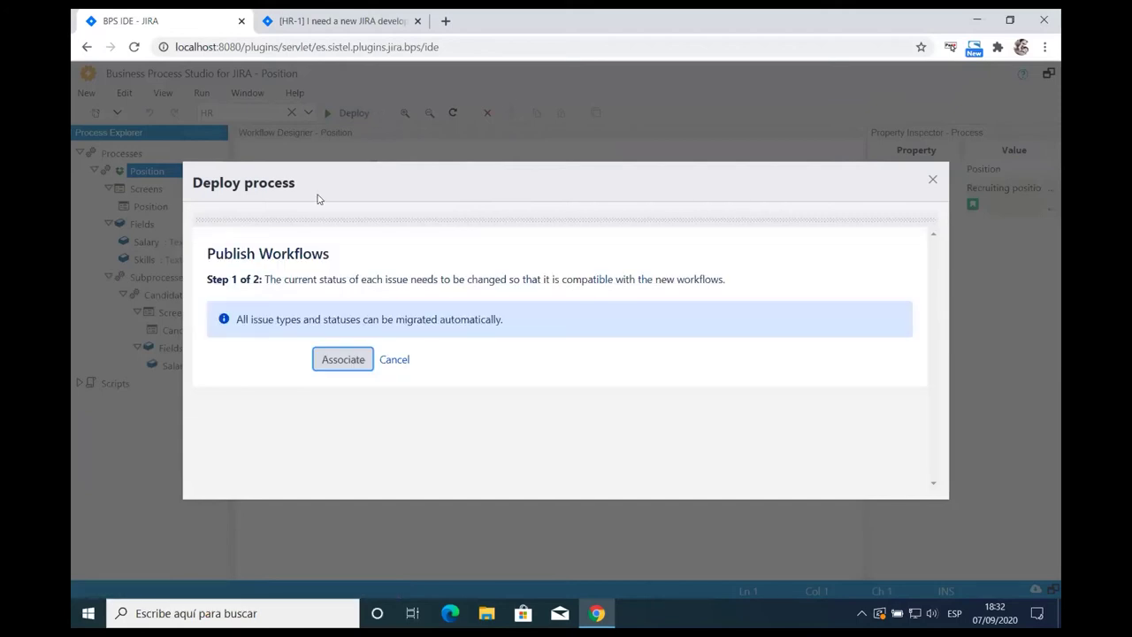
click(341, 361)
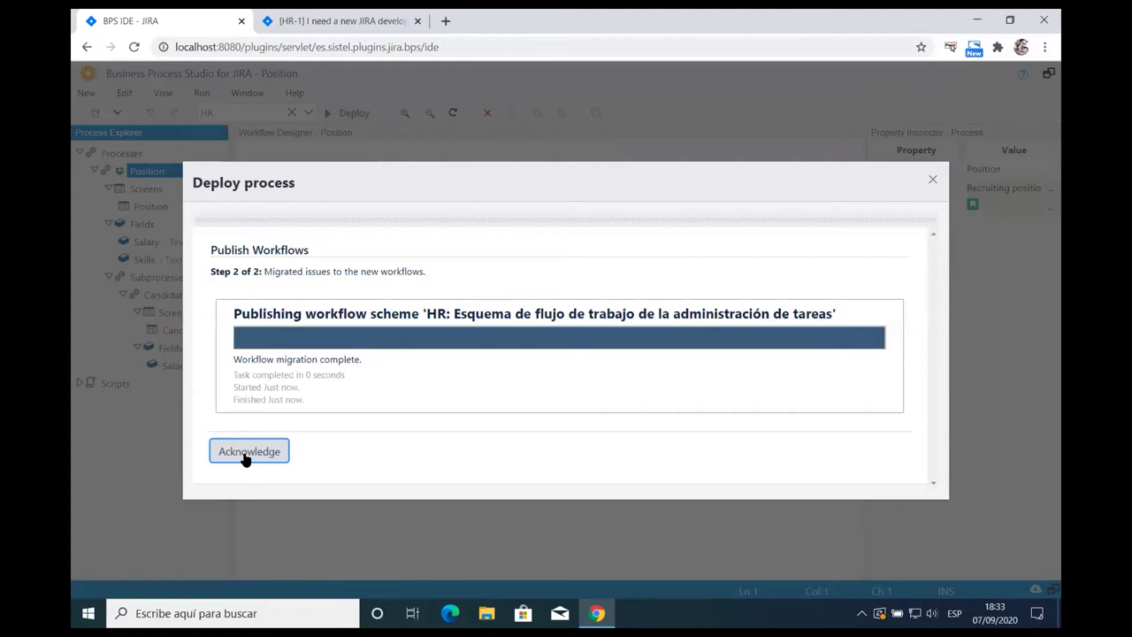
click(246, 453)
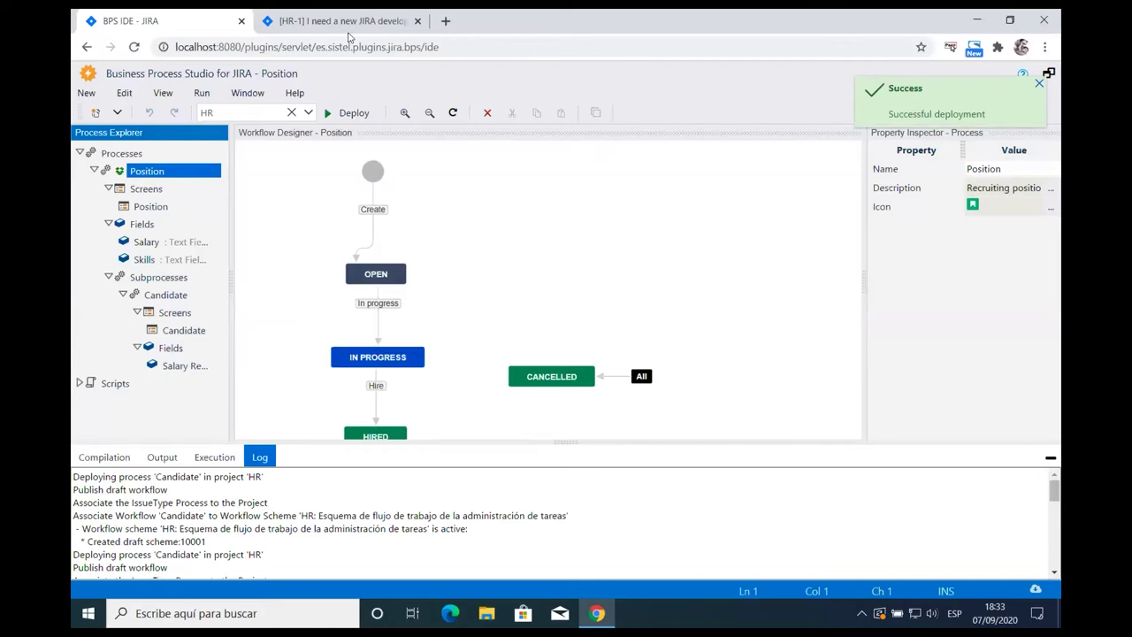
key(ctrl+Tab)
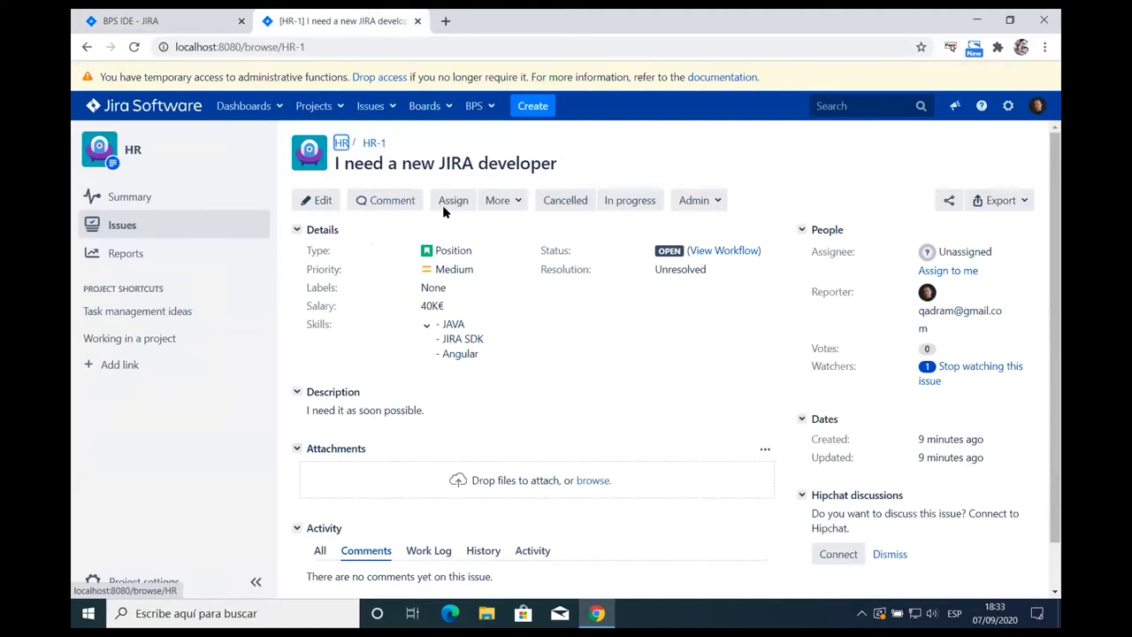
- Start a new sub-task of HR-1 with issue type Candidate
click(514, 207)
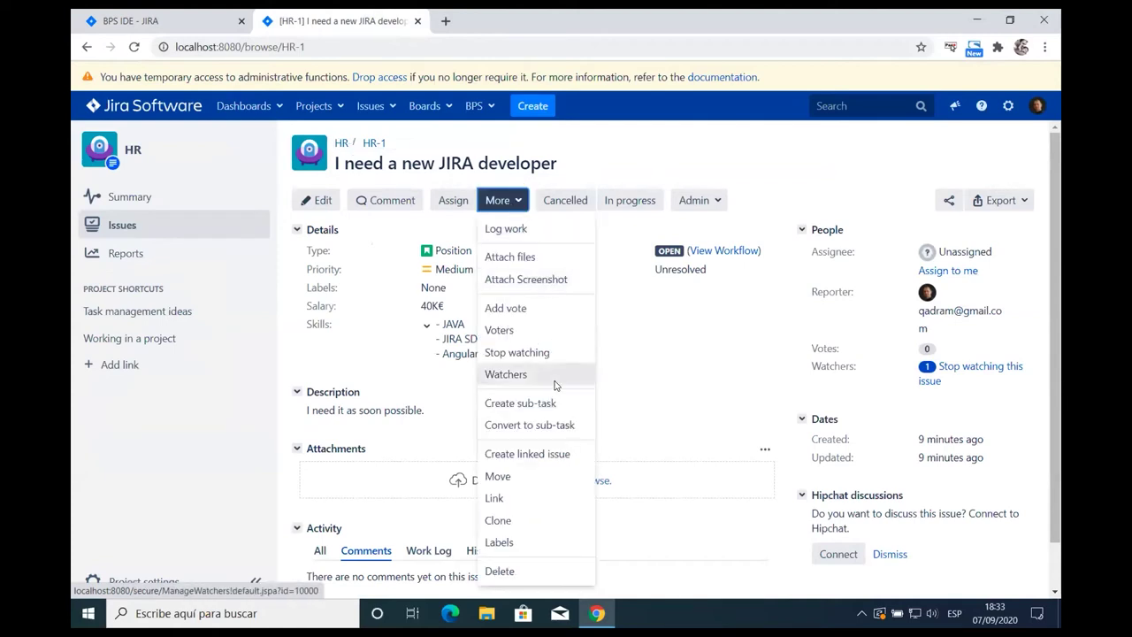
click(543, 403)
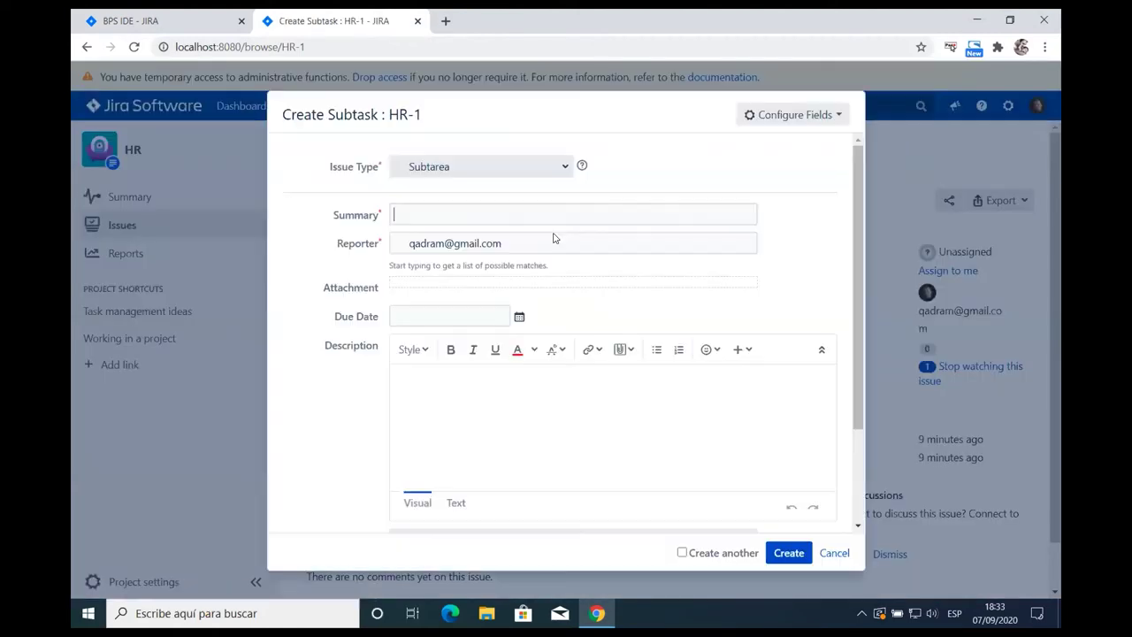
click(563, 167)
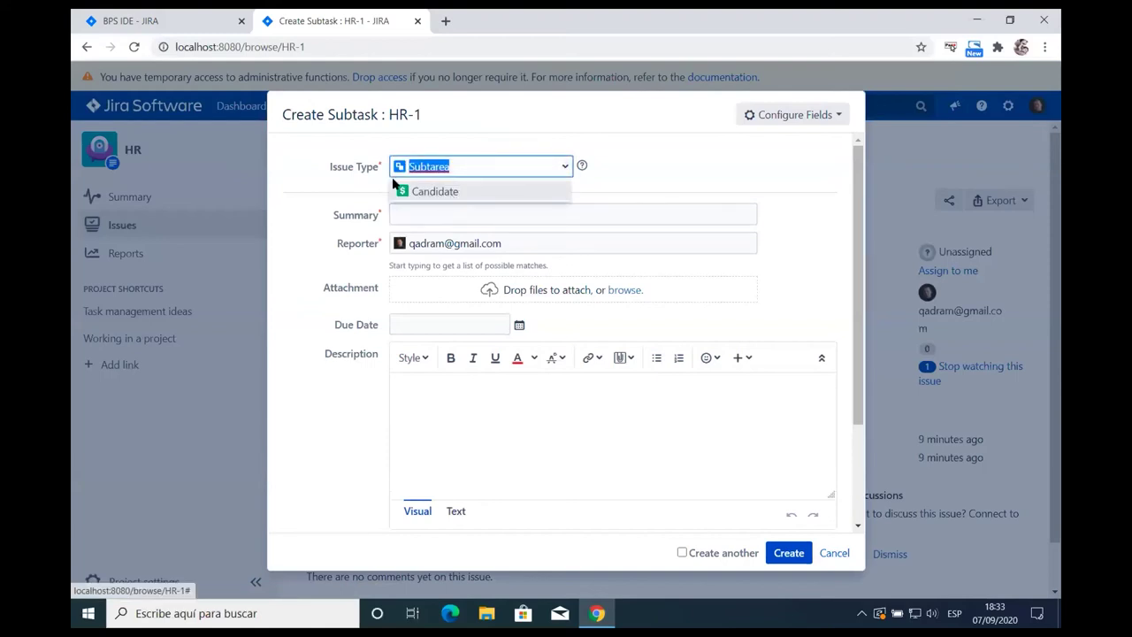
click(449, 193)
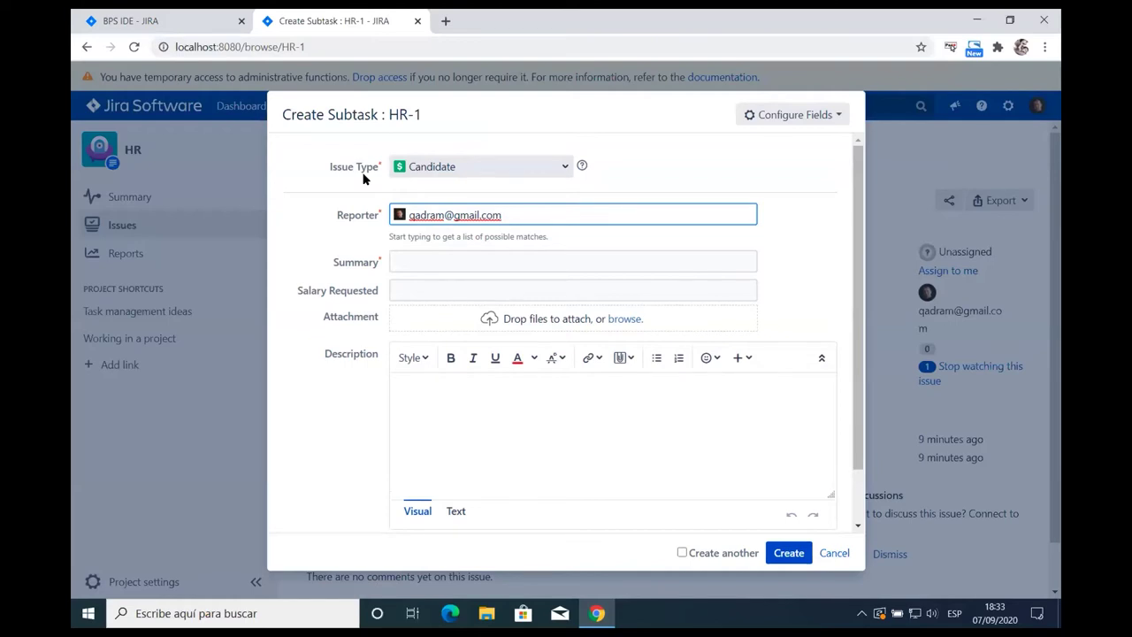
- Enter summary 'Mr. Candidate 1' with 45K€ requested, assign it to myself, and create it
click(403, 259)
text(M)
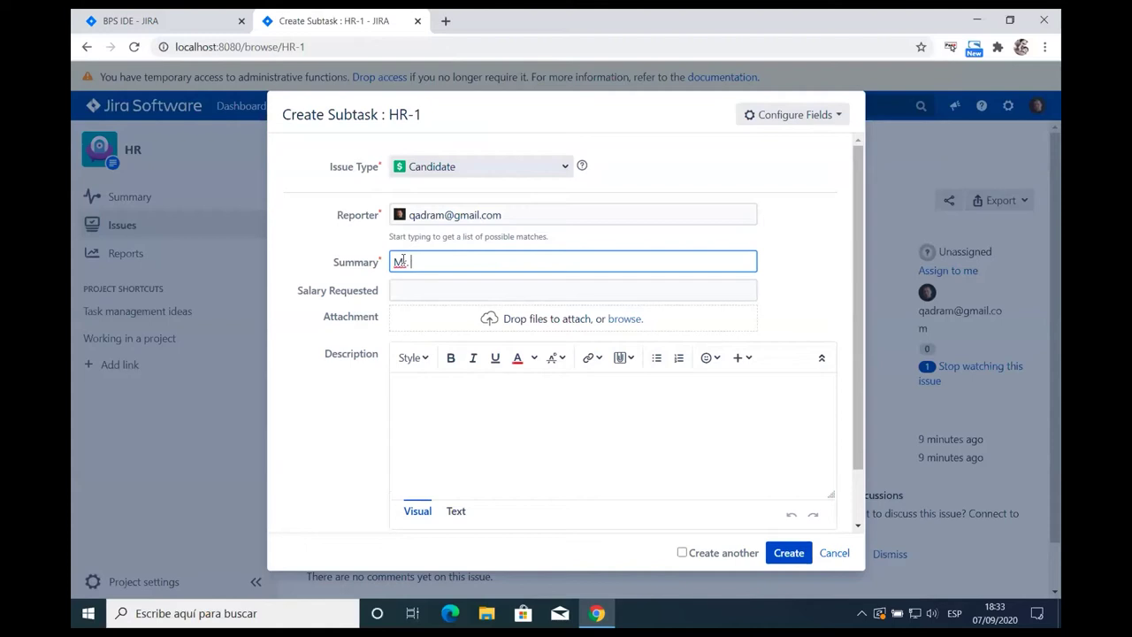
text(r. Candidate 1)
click(462, 285)
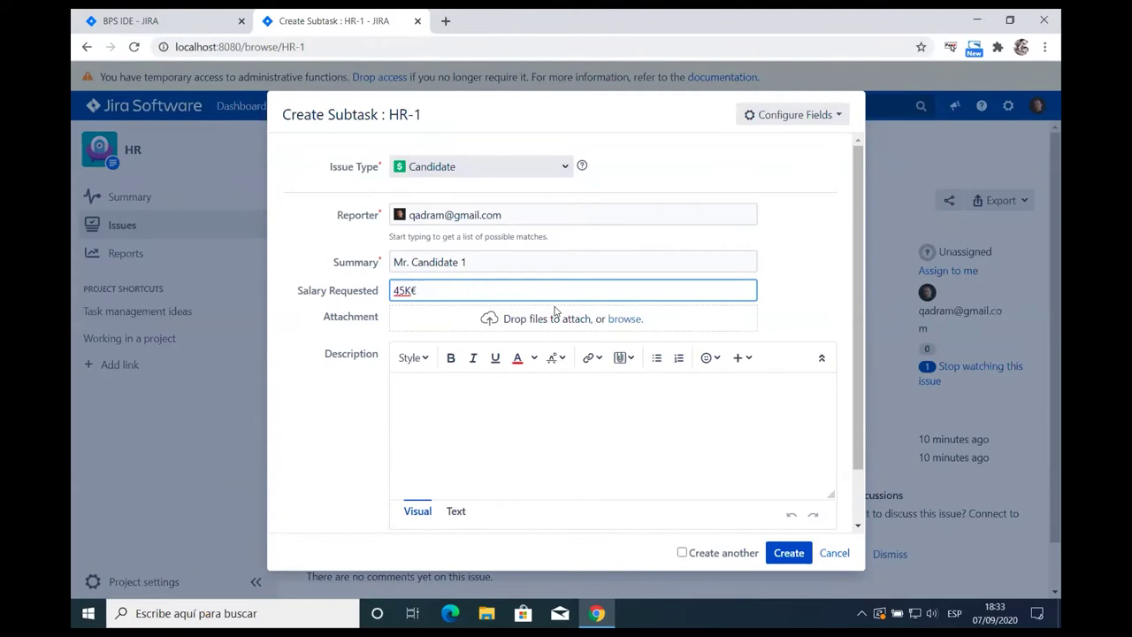
click(634, 324)
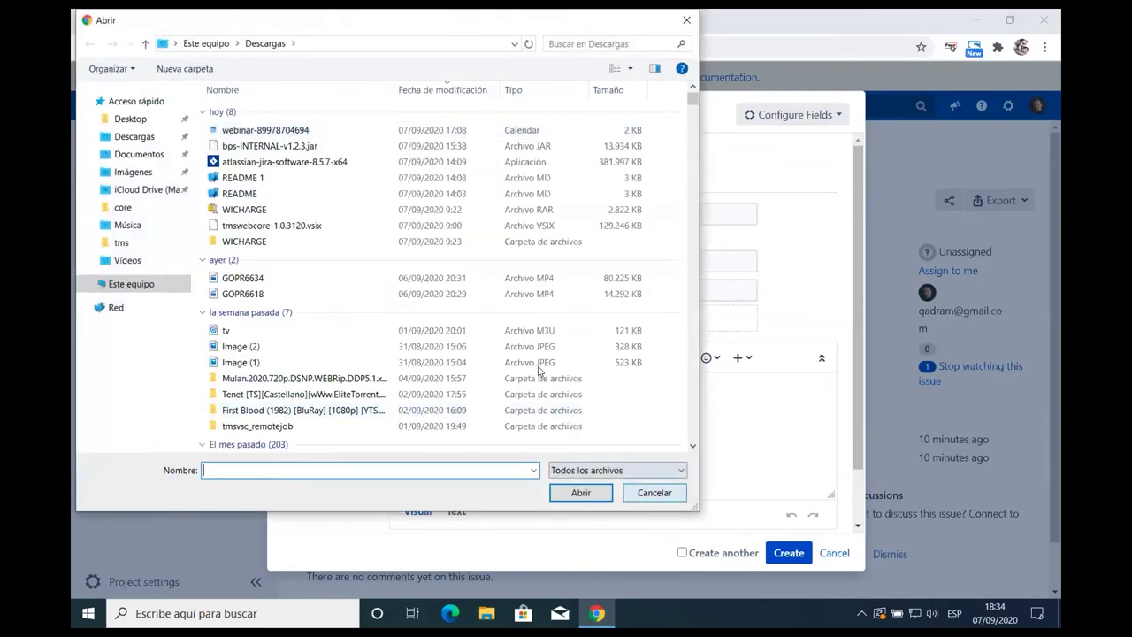
key(Escape)
click(470, 437)
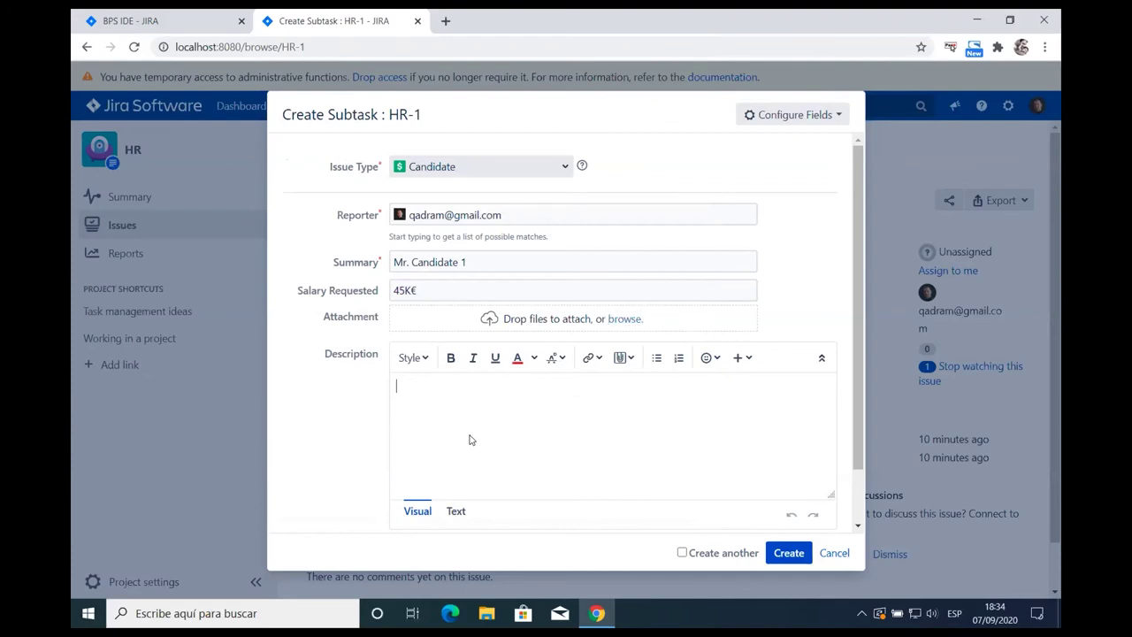
scroll(471, 440, down, 2)
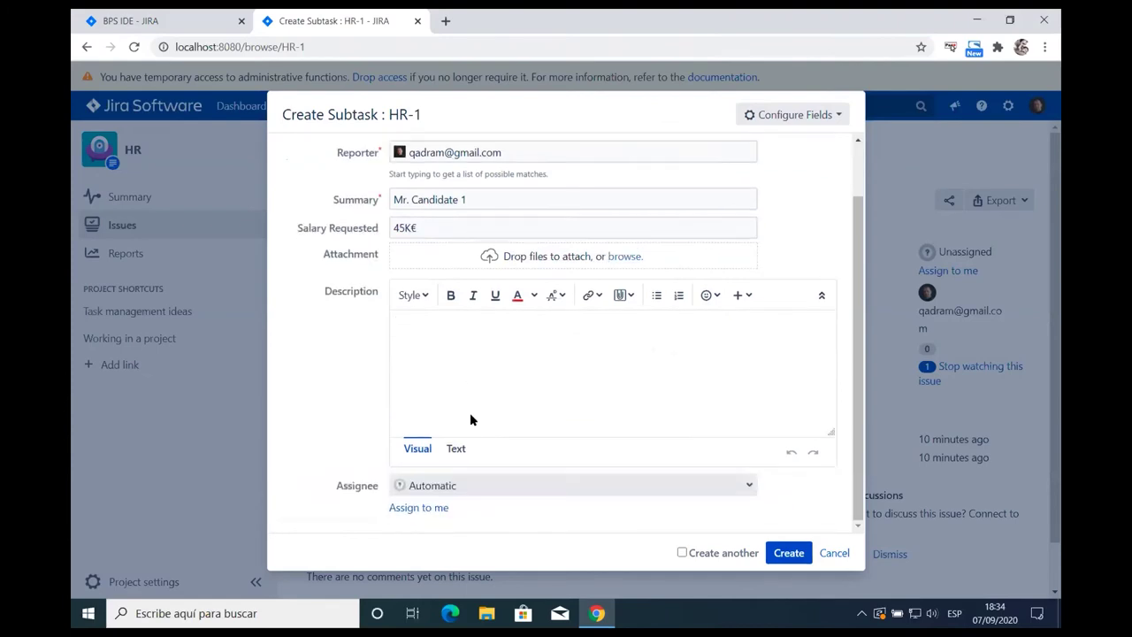
click(422, 508)
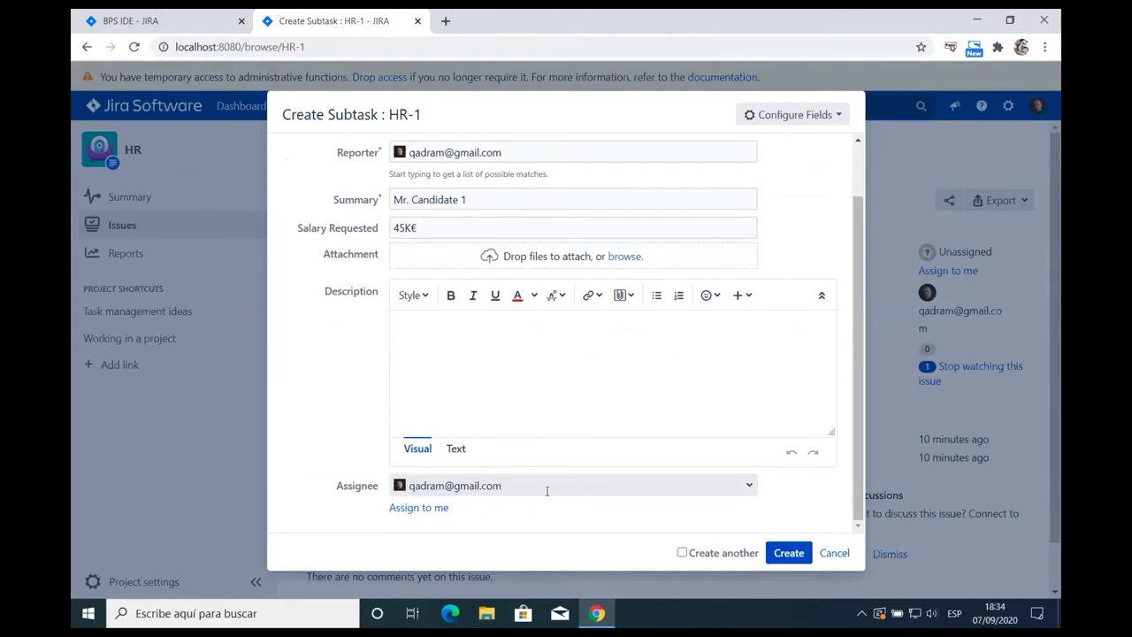
click(784, 553)
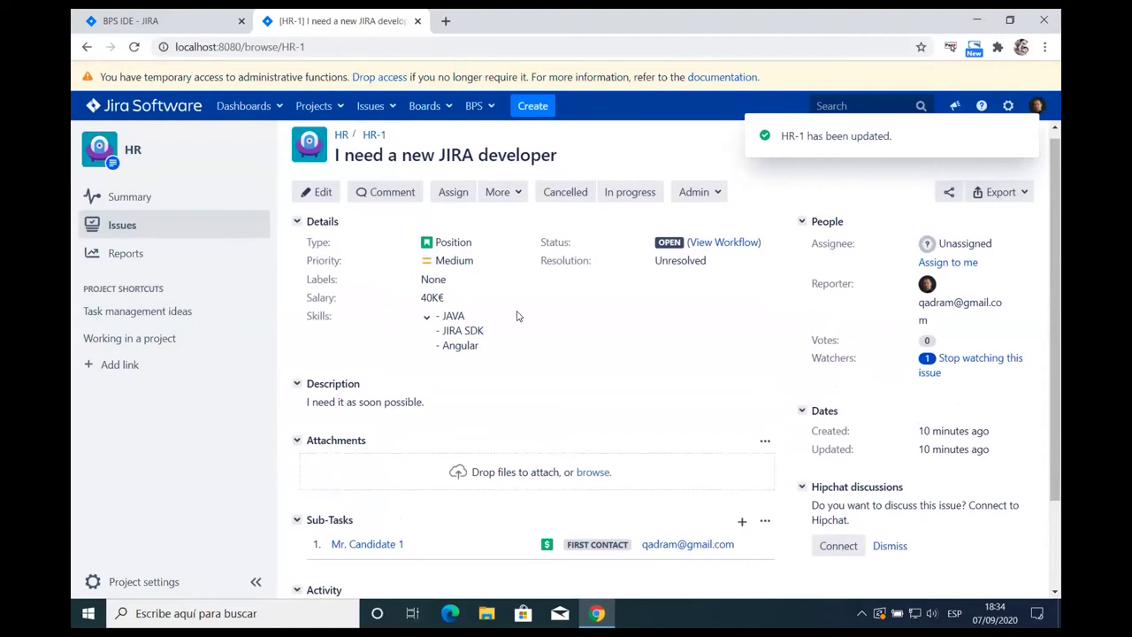
- Check the new sub-task shows First Contact status, then go back to Business Process Studio
scroll(382, 394, down, 2)
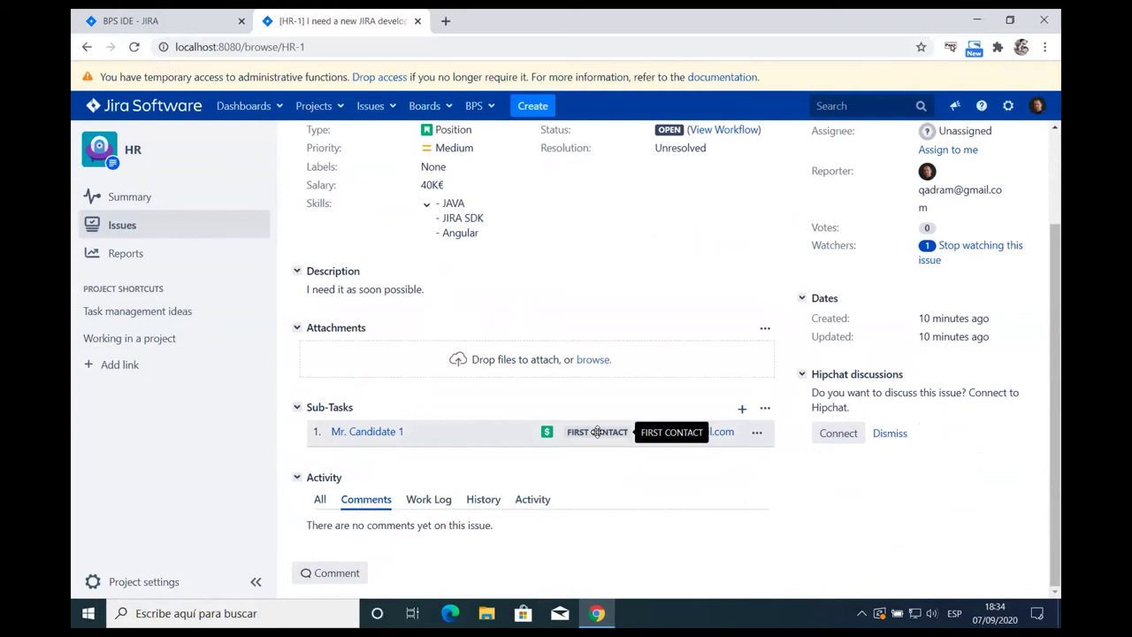
click(176, 20)
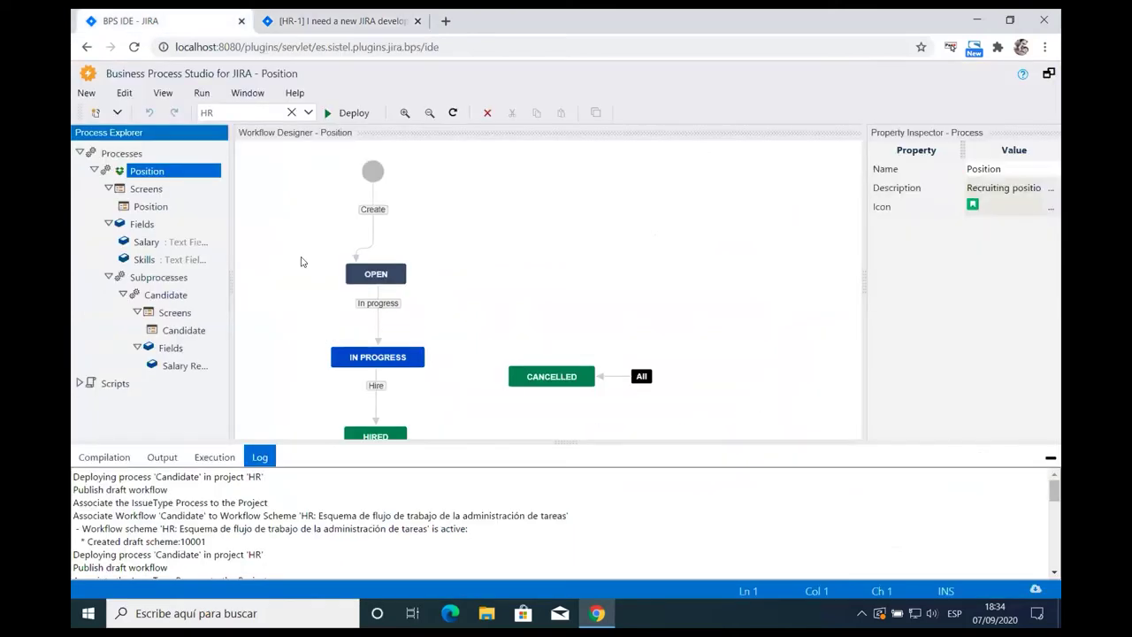
- Browse all Jira fields in the Candidate subprocess Import Fields list, cancel, and return to HR-1
right_click(160, 347)
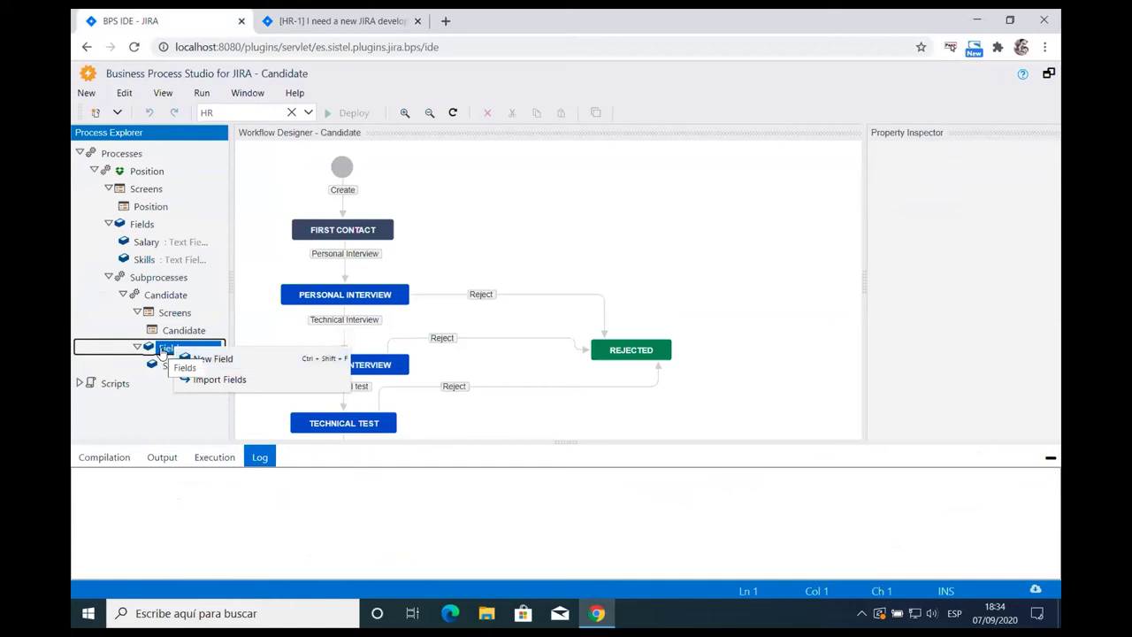
click(205, 380)
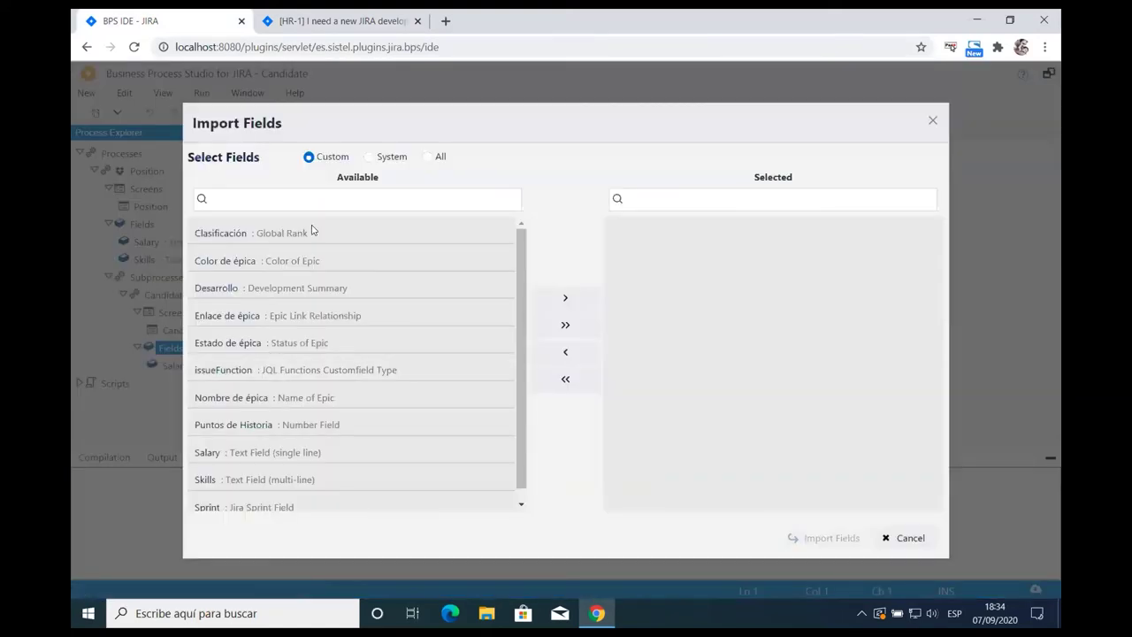
scroll(521, 257, down, 1)
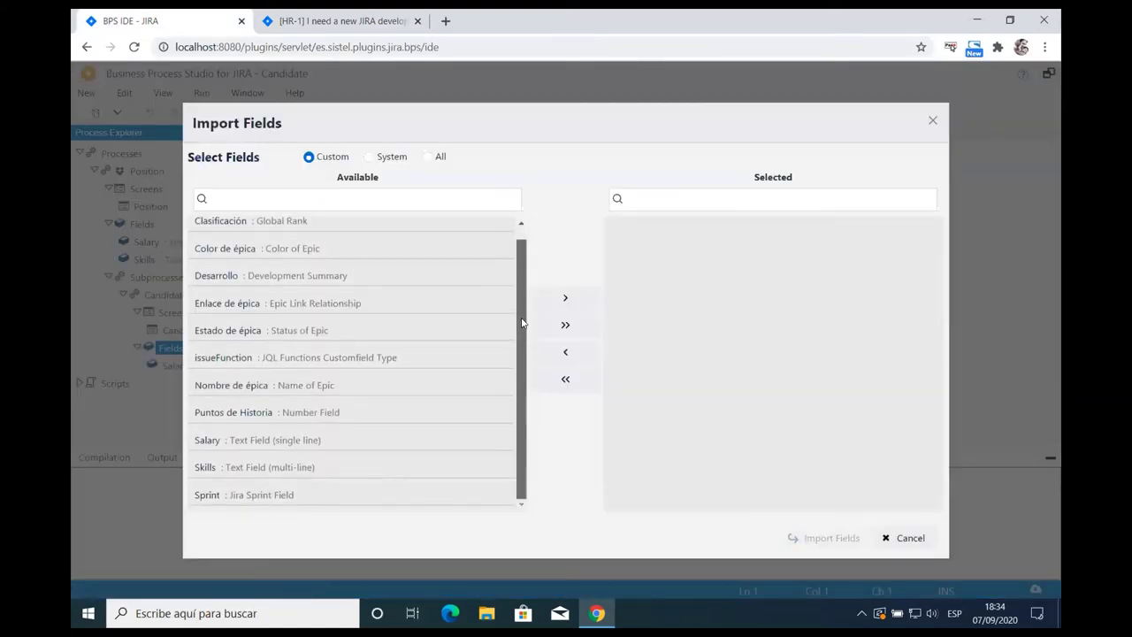
click(432, 158)
scroll(508, 301, down, 3)
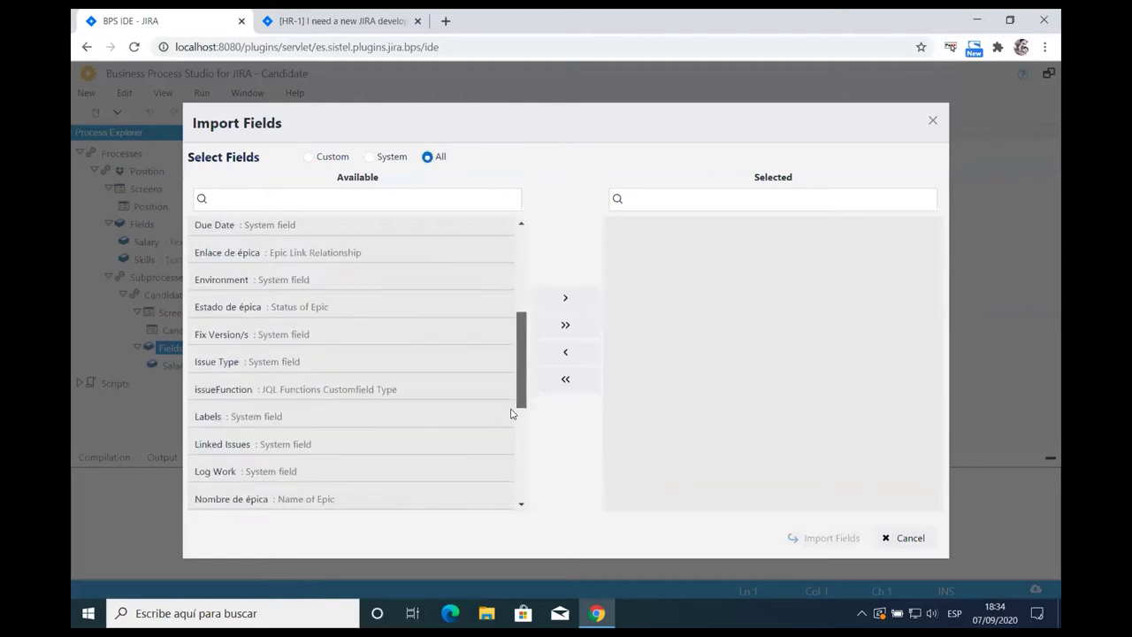
scroll(510, 414, down, 3)
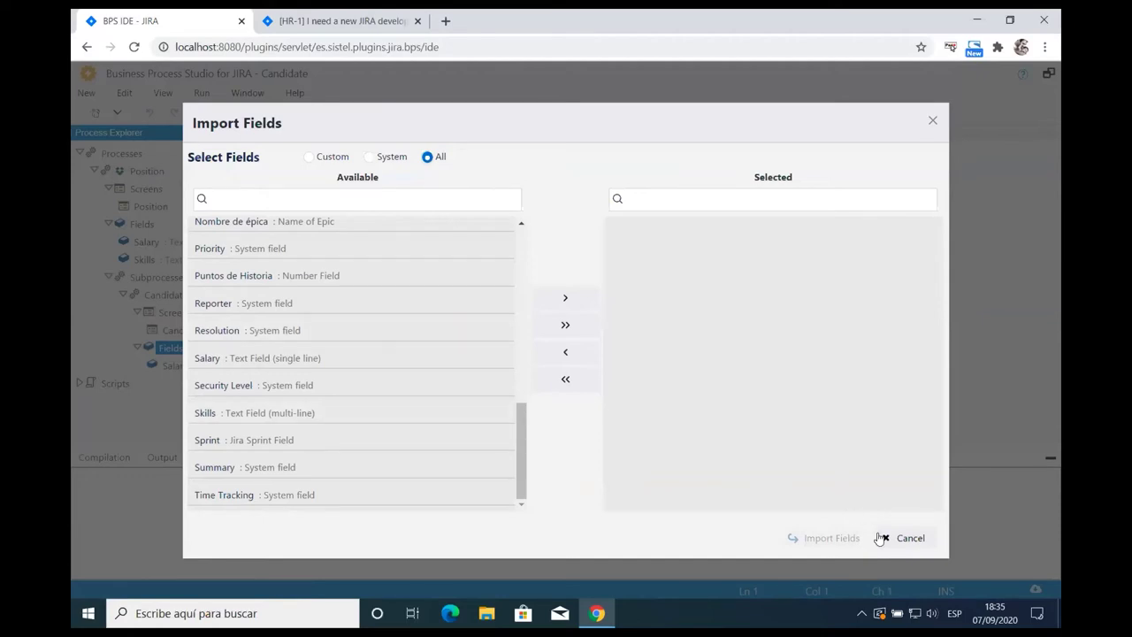
click(906, 538)
click(323, 20)
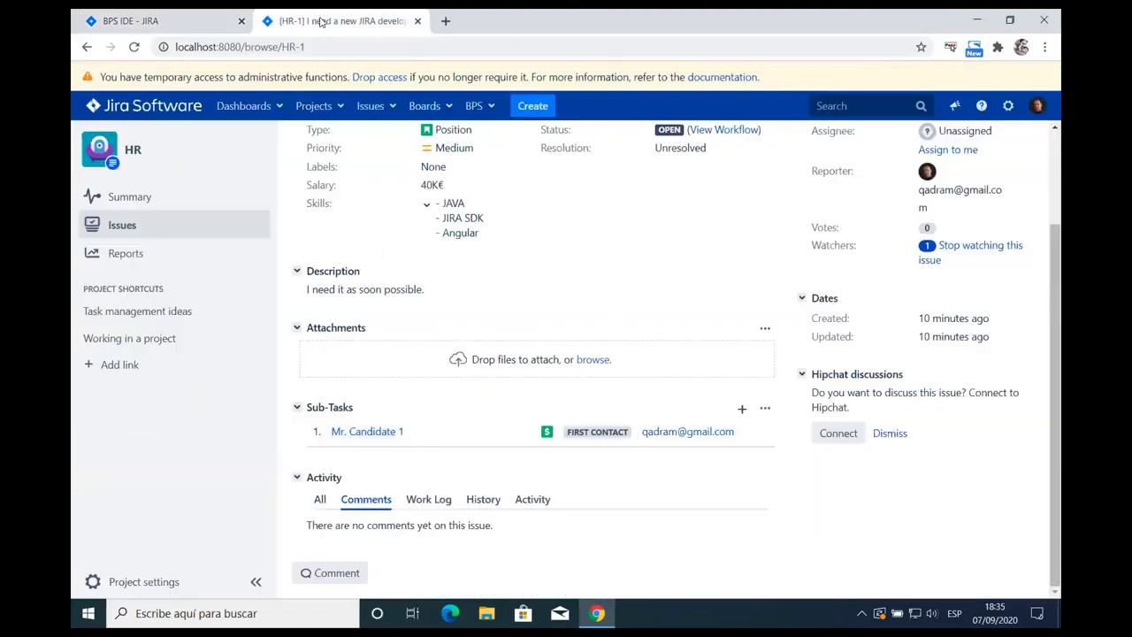
- Create sub-task 'Mr. Candidate 2' under HR-1 with Salary Requested 39K€
click(743, 412)
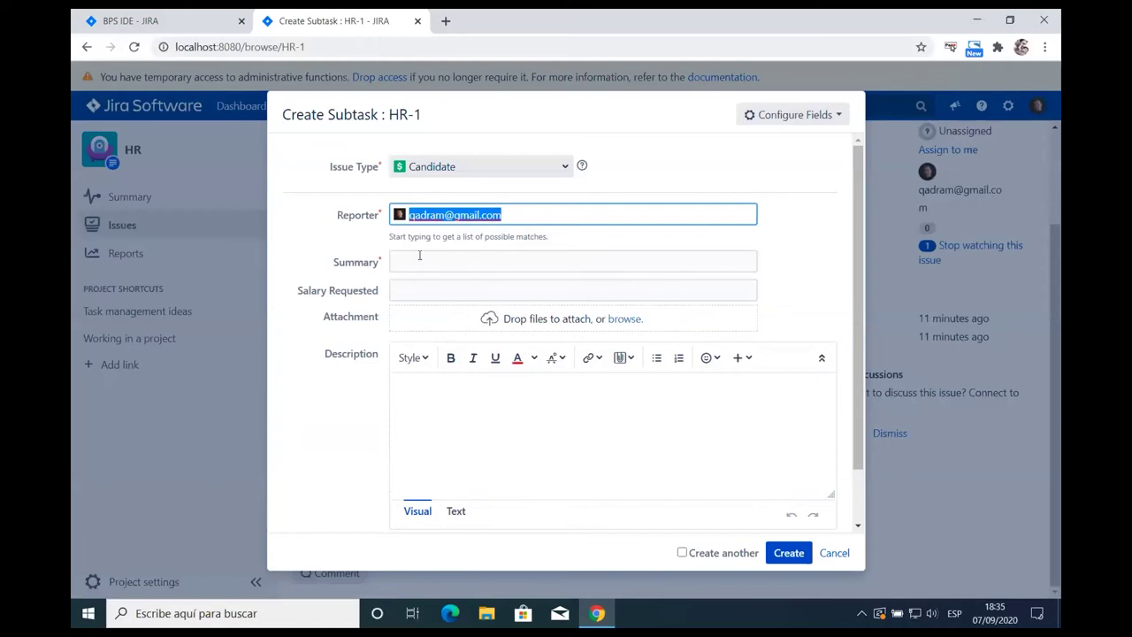
click(420, 255)
text(Mr. Candidate 2)
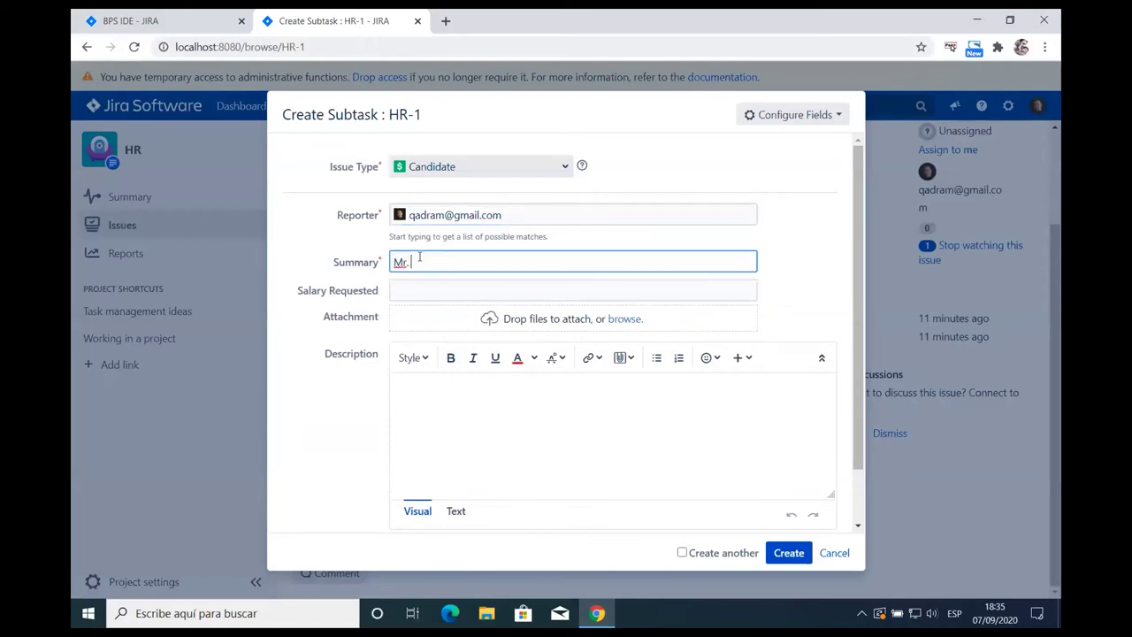
click(438, 288)
text(39)
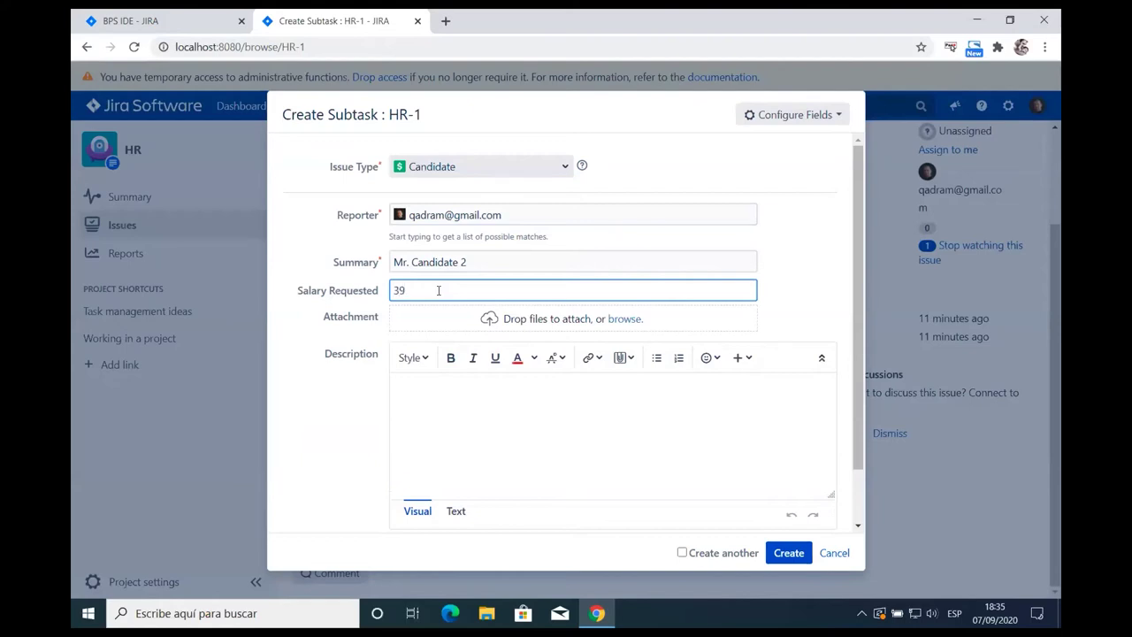
text(K€)
click(499, 391)
click(780, 553)
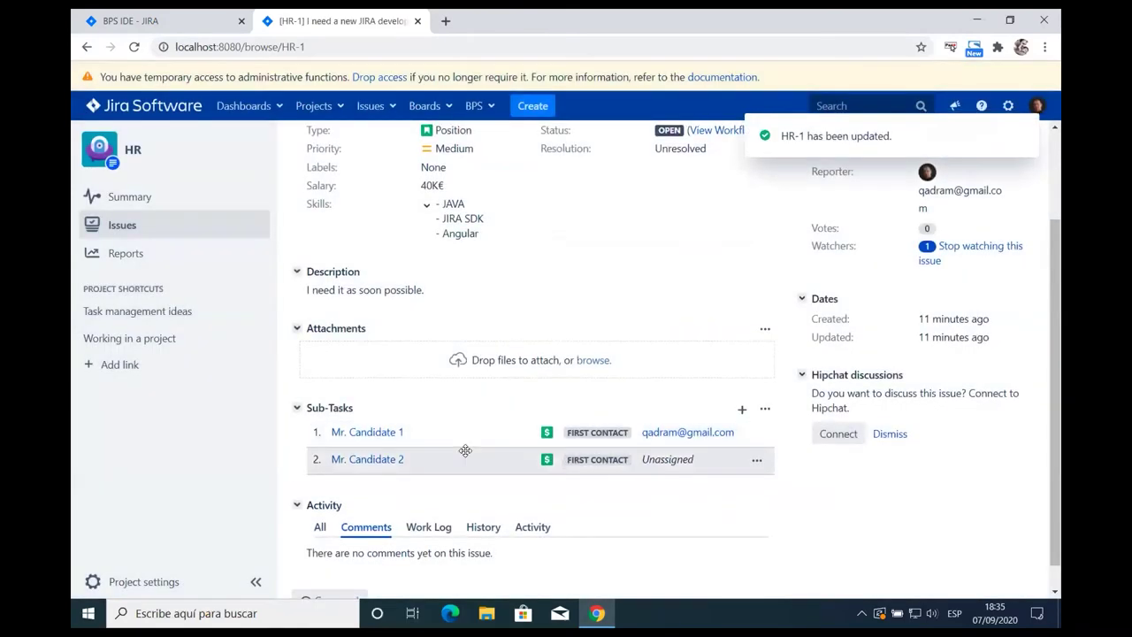
scroll(464, 449, up, 1)
scroll(516, 418, down, 1)
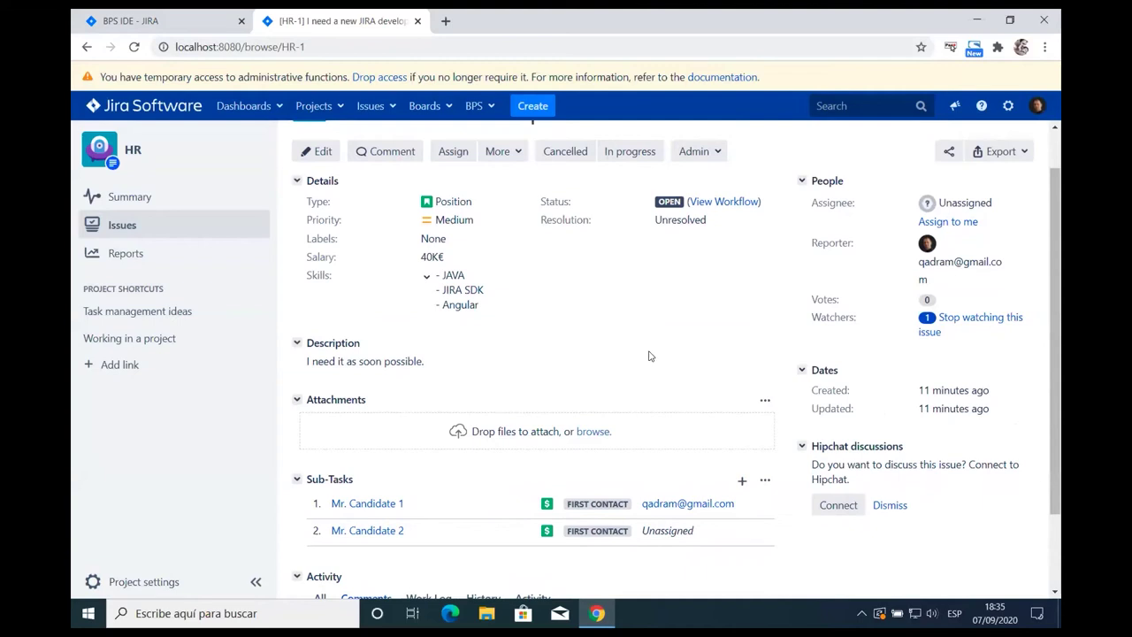
scroll(629, 379, up, 1)
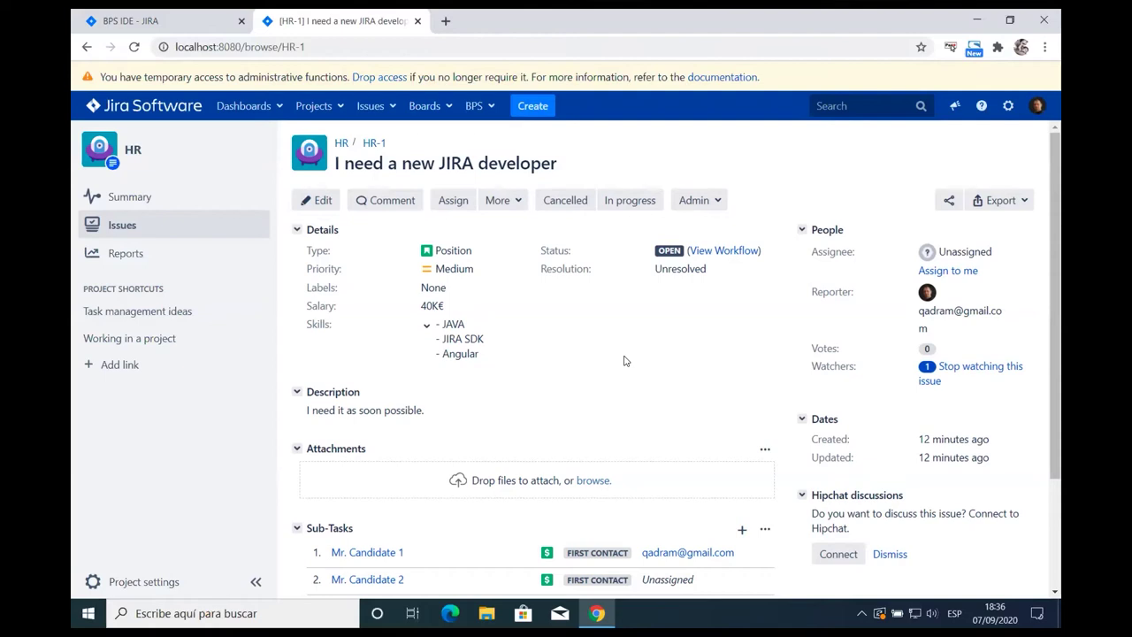
- Go to Issues > Search for issues
click(428, 107)
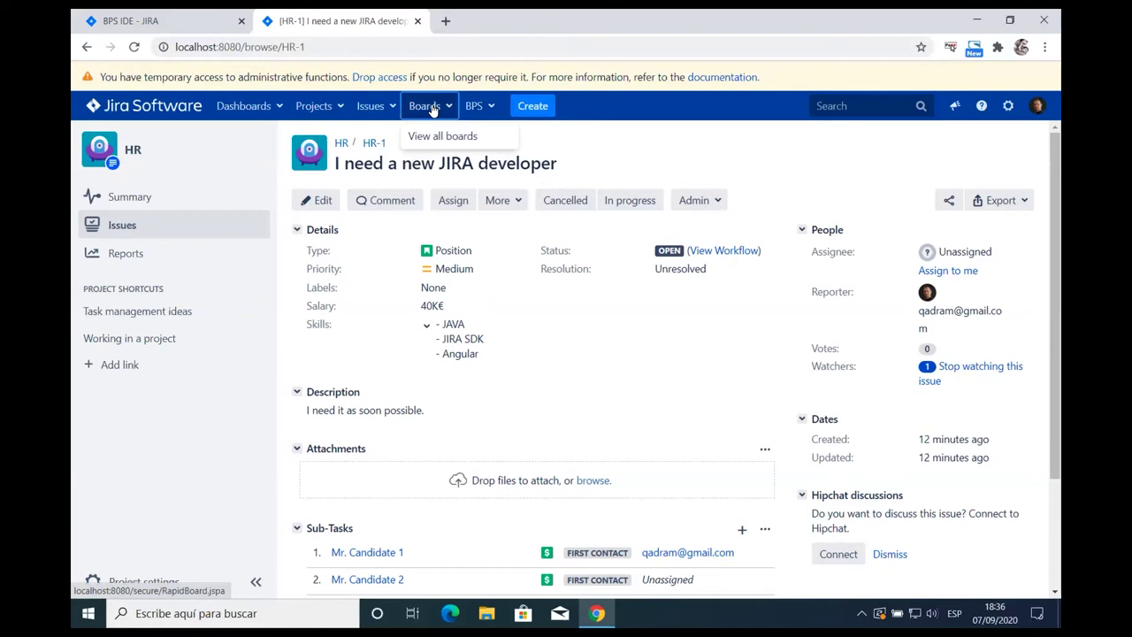
click(329, 106)
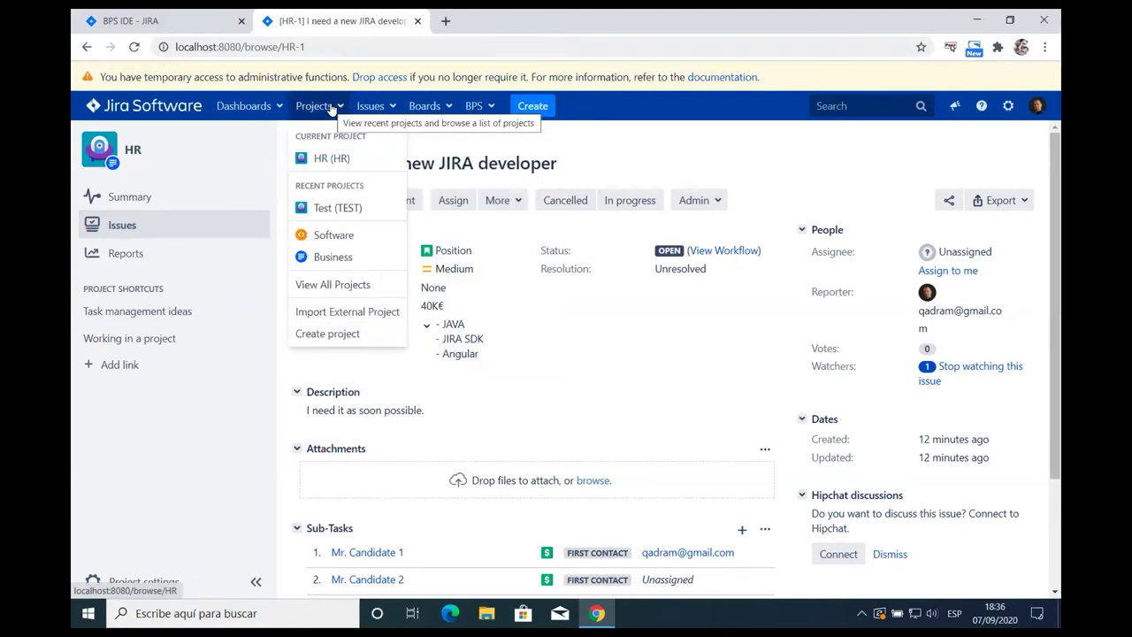
click(370, 106)
click(376, 157)
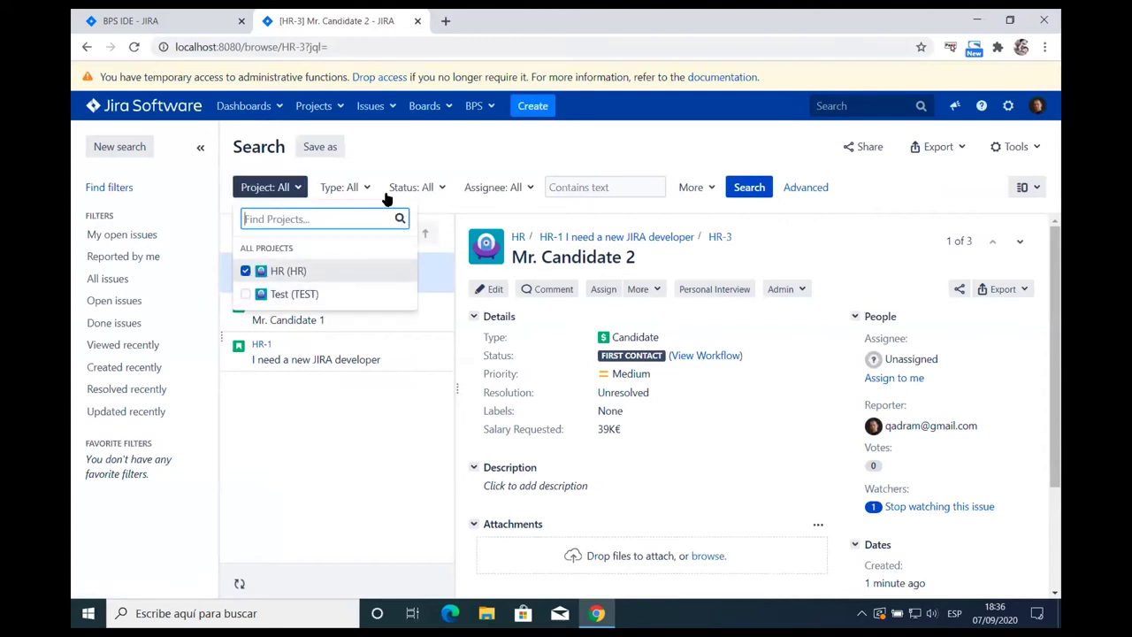
- Filter the search to Project HR and issue type Candidate
click(354, 188)
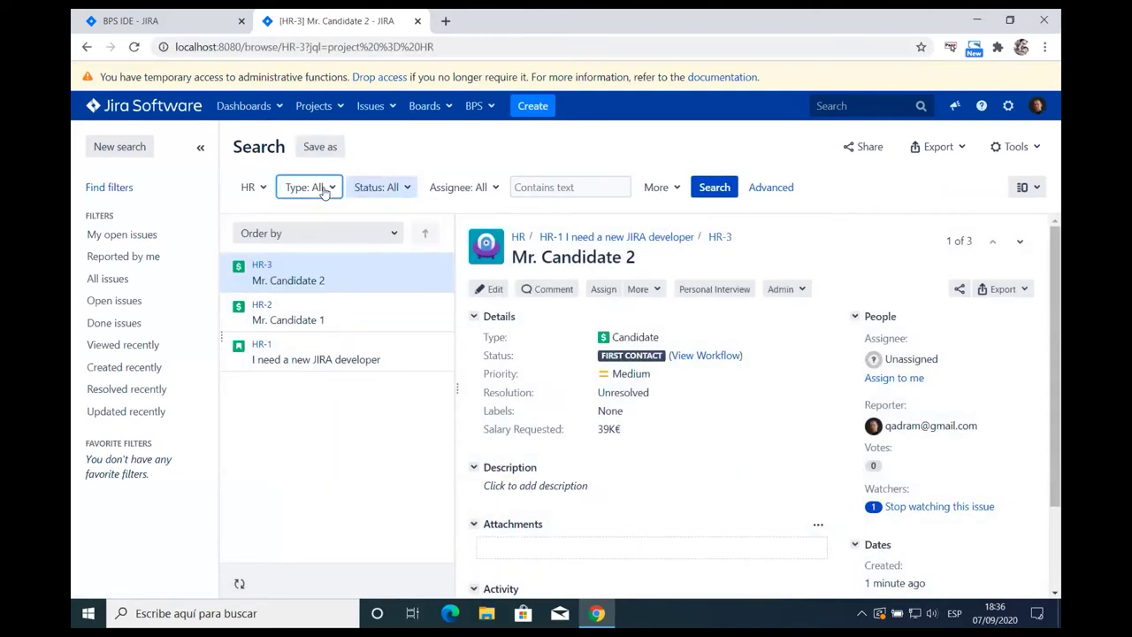
click(315, 189)
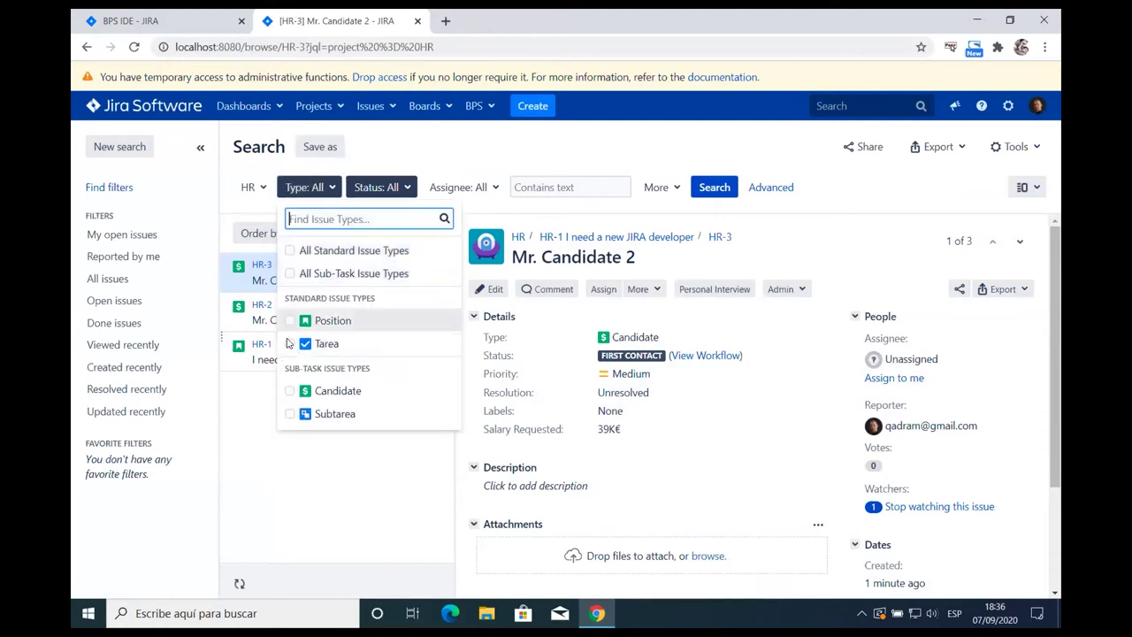
click(290, 390)
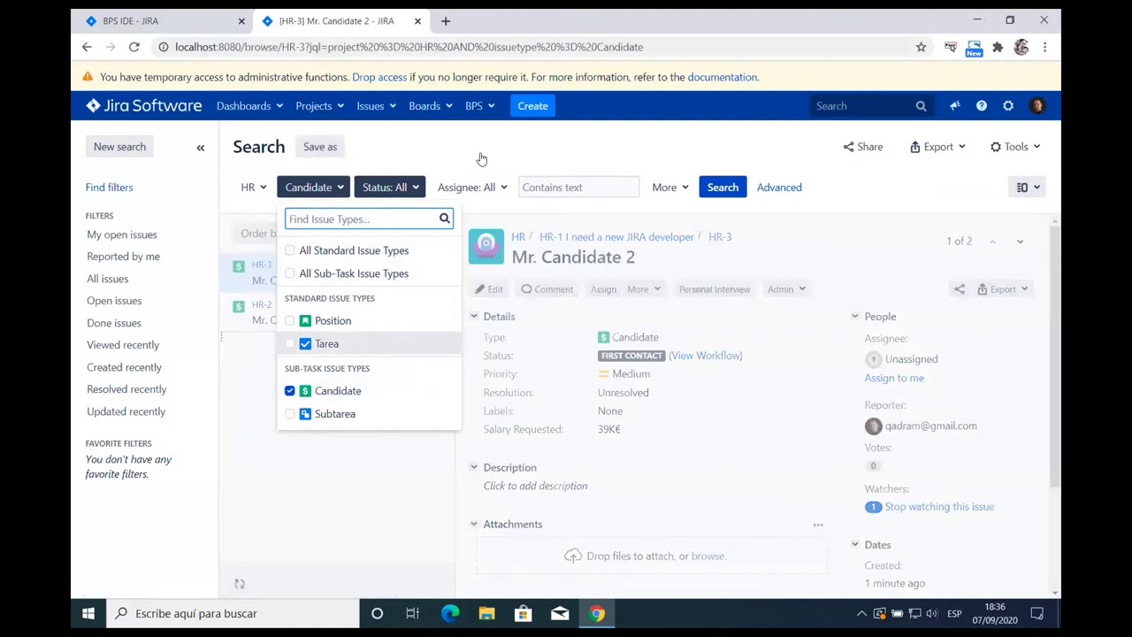
click(674, 218)
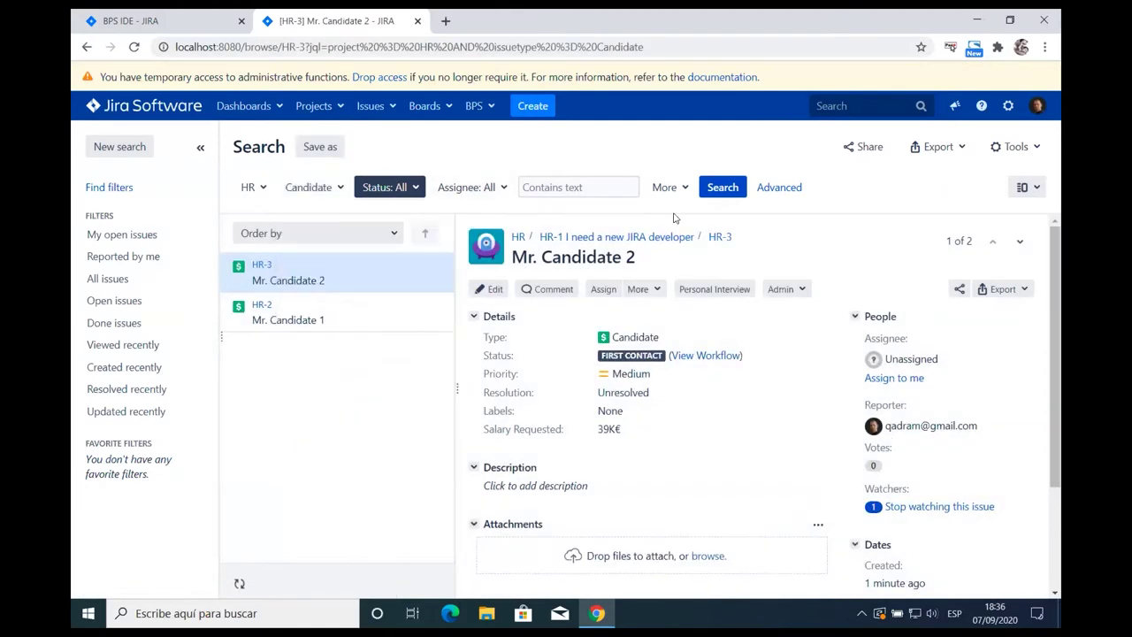
- Save the search as a filter named 'Candidates'
click(319, 146)
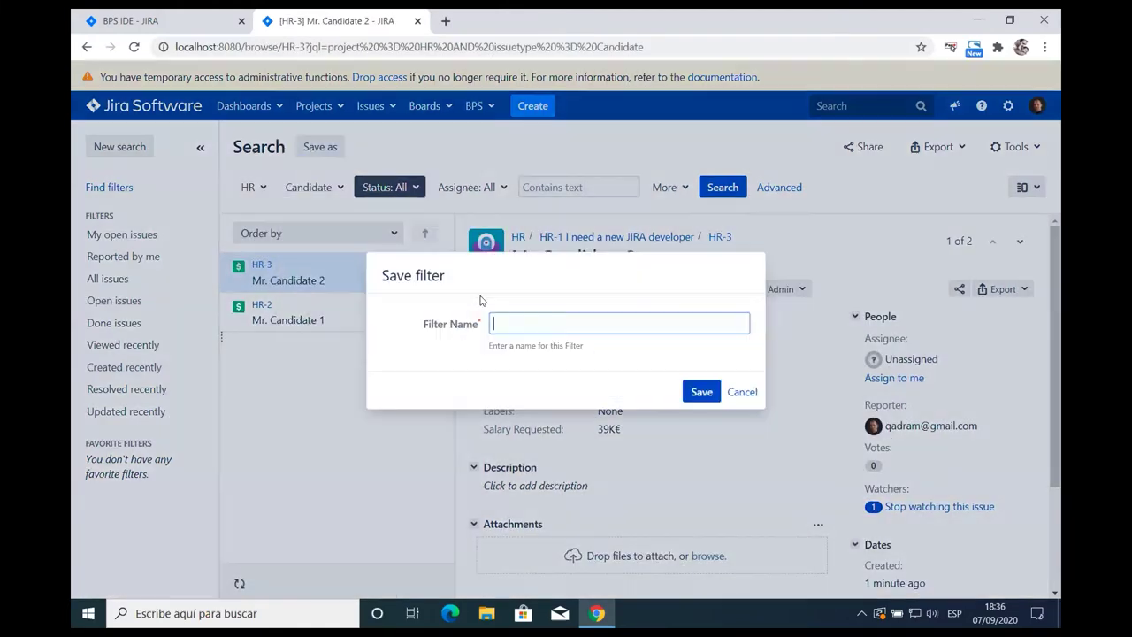
text(Candidates)
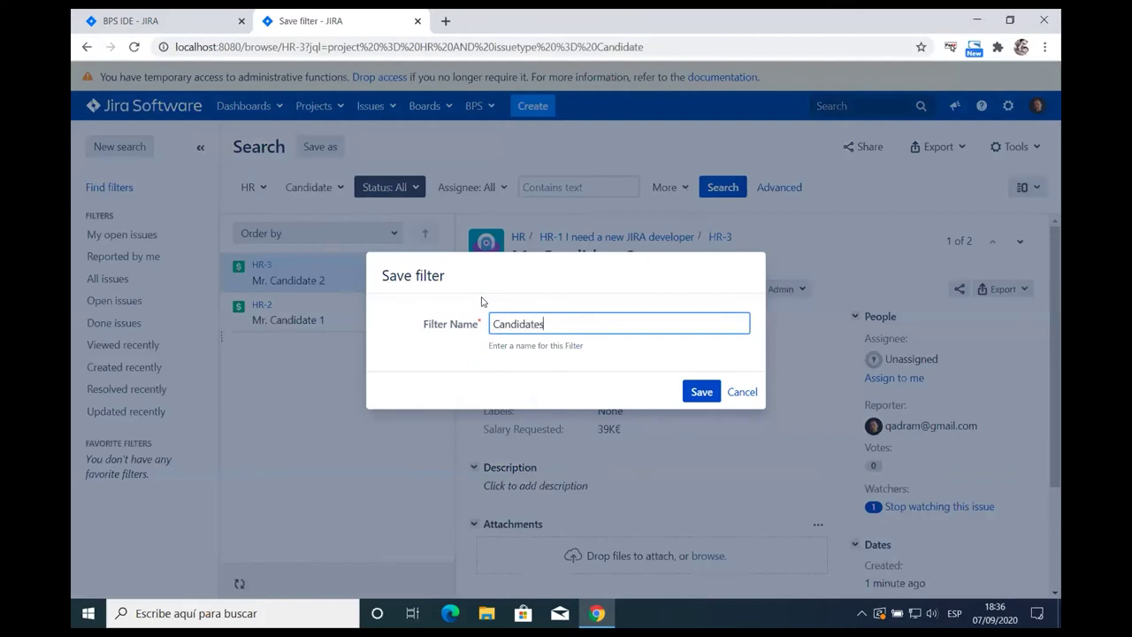
click(700, 392)
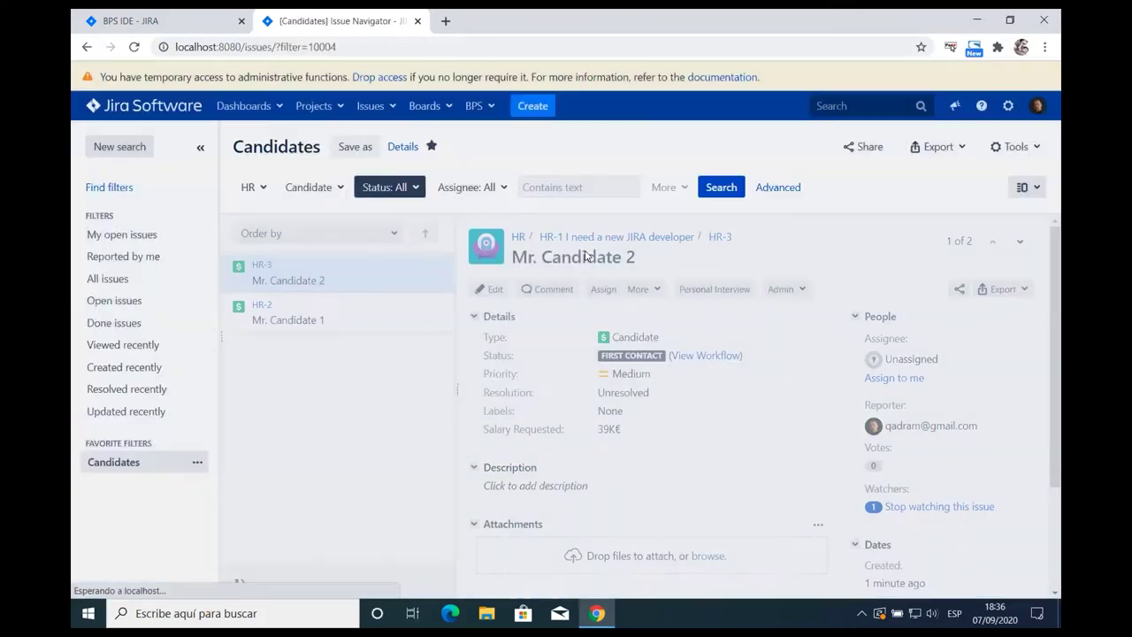
click(428, 107)
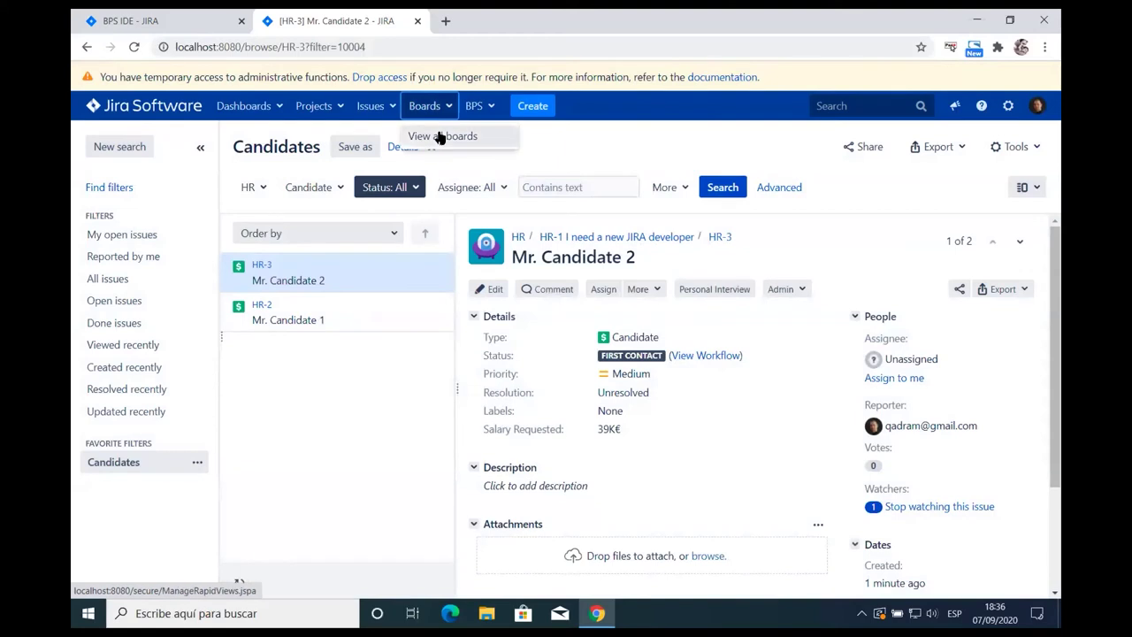
- Start a new Kanban board based on an existing saved filter
click(440, 137)
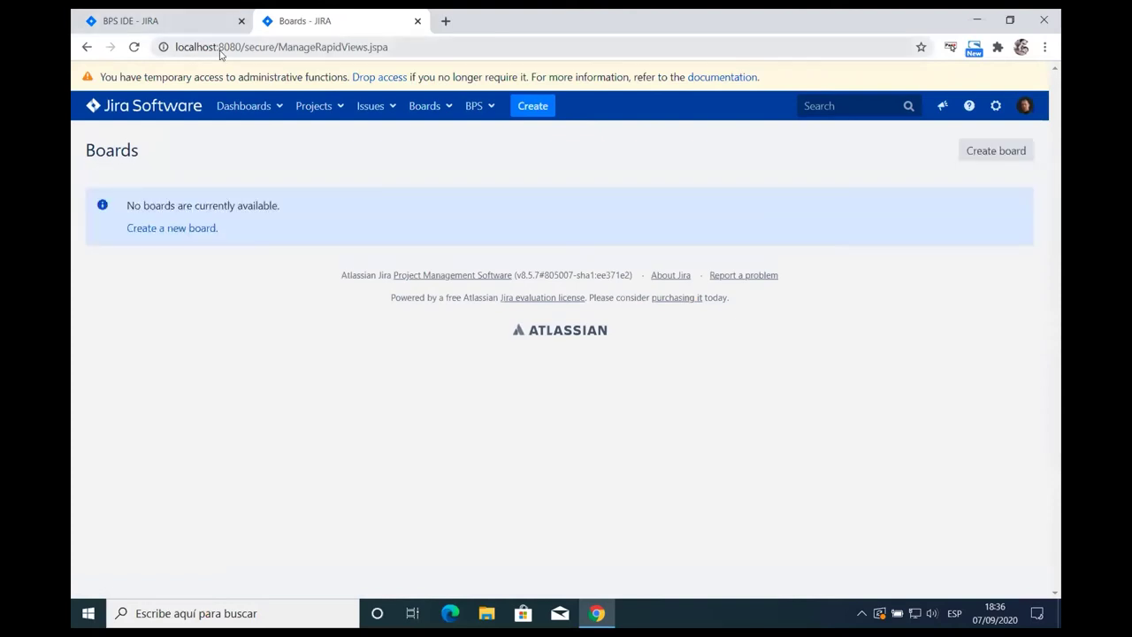
click(996, 150)
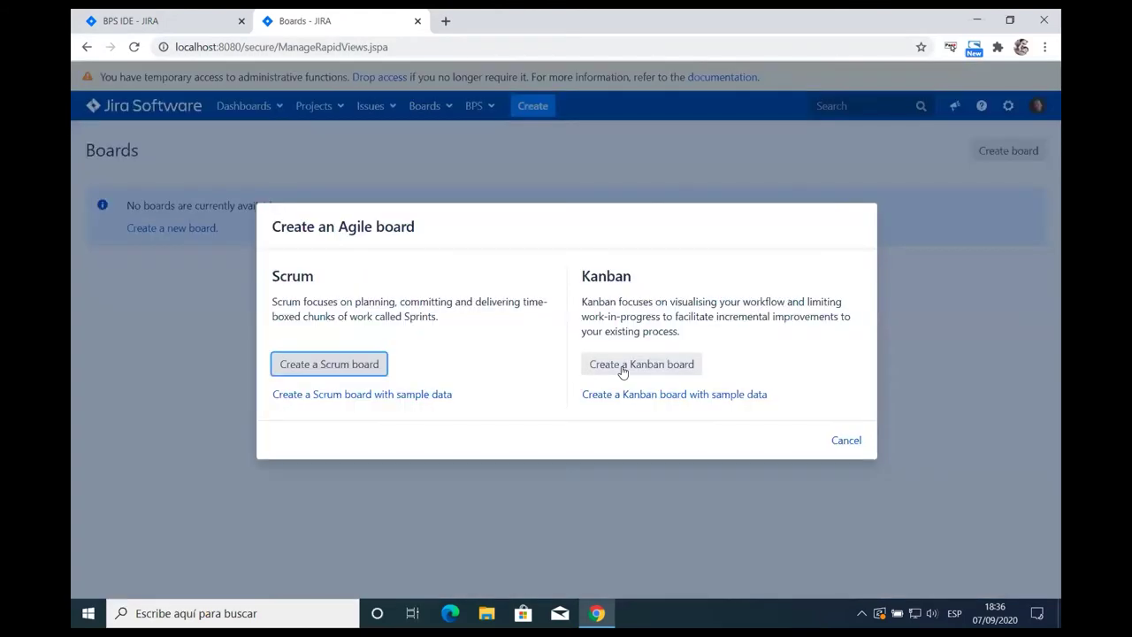
click(622, 365)
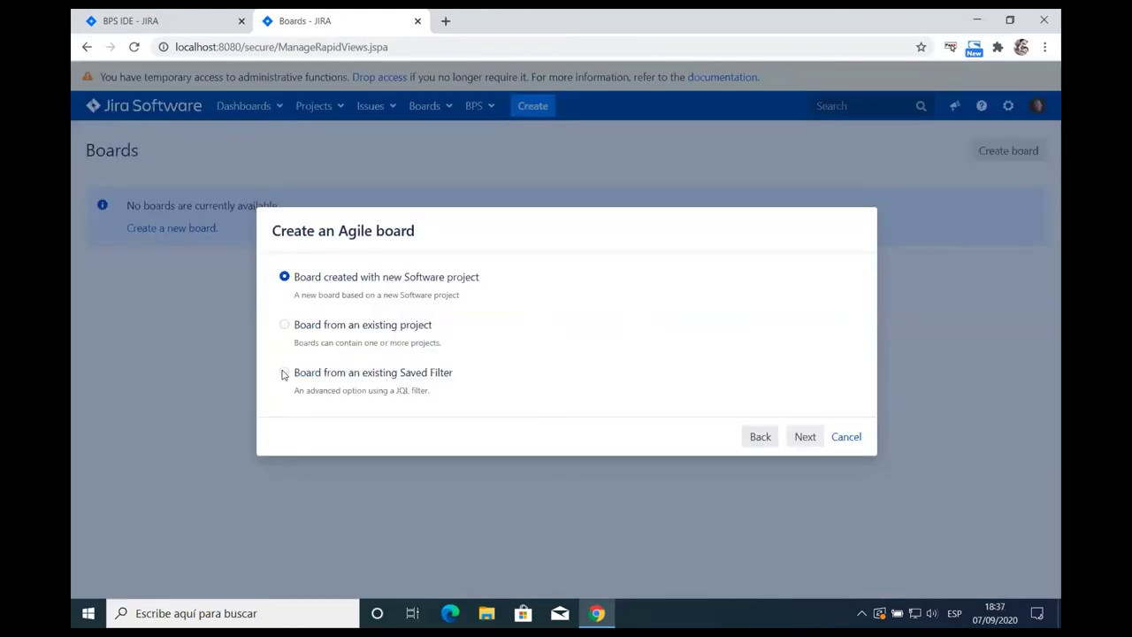
click(284, 373)
click(803, 440)
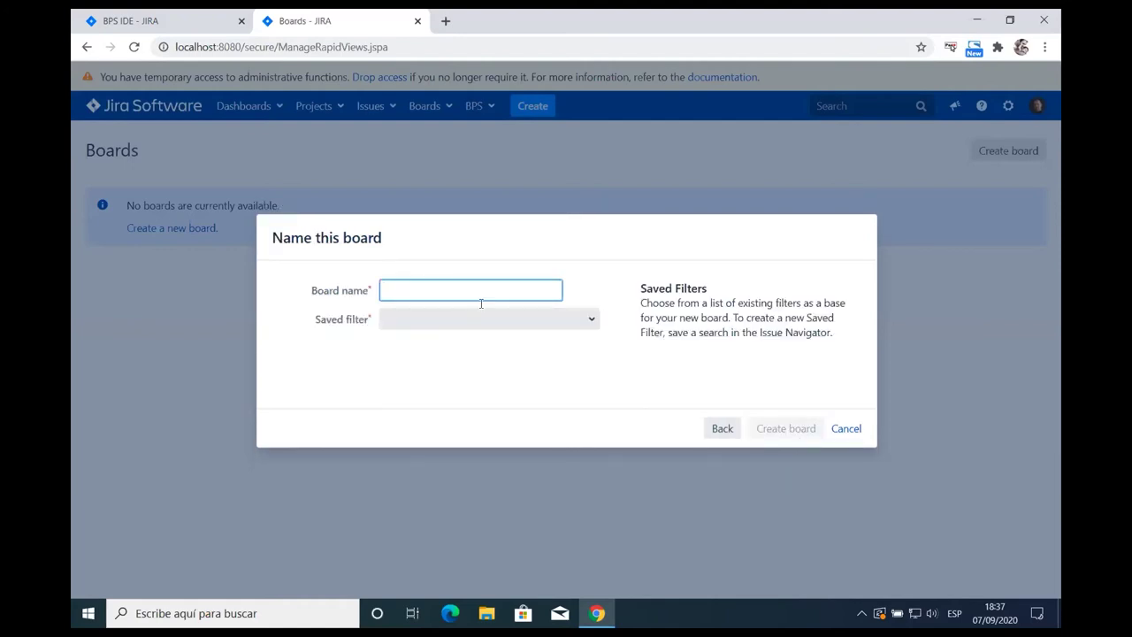
- Name the board 'Candidates', choose the Candidates filter, and create it
text(Candidatesw)
key(BackSpace)
click(591, 325)
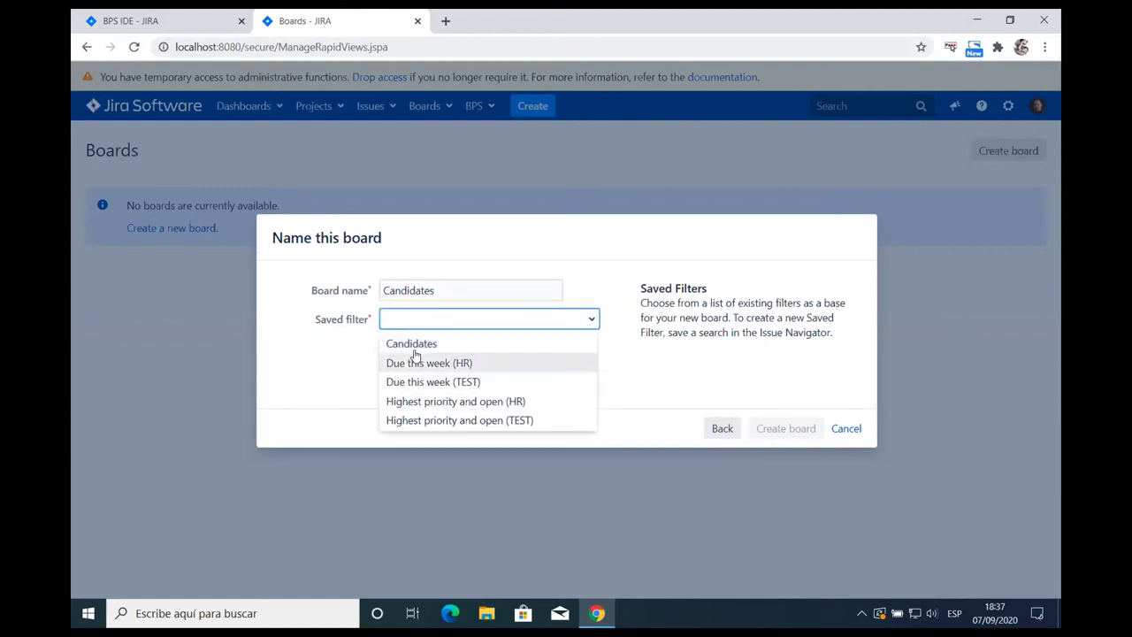
click(416, 346)
click(765, 428)
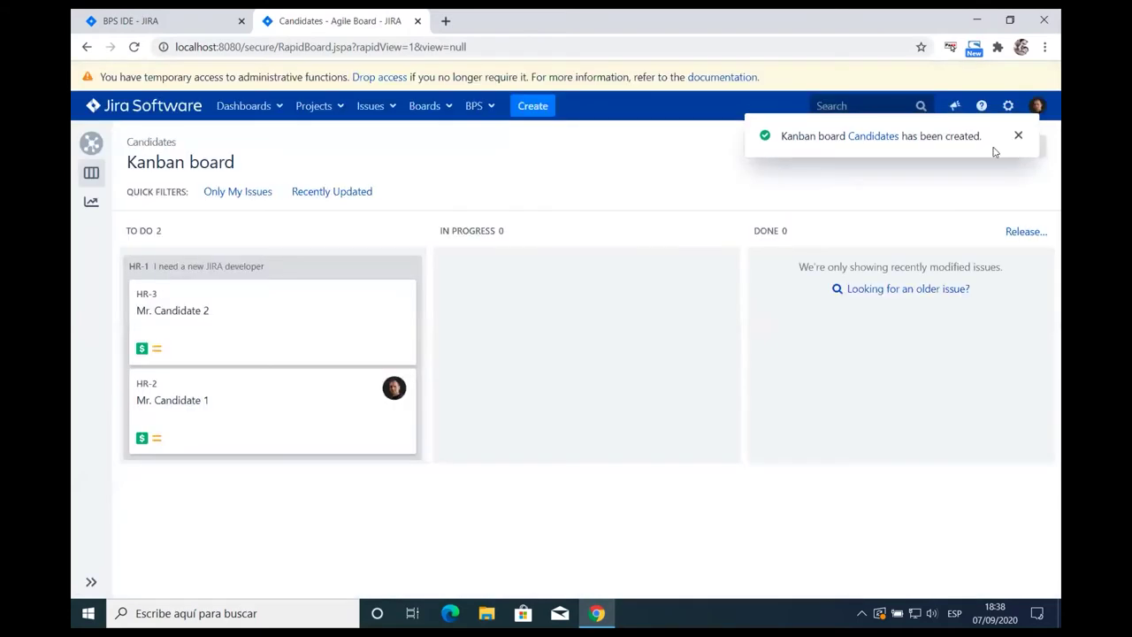
- Open the Candidates board's column configuration
click(1019, 135)
click(982, 149)
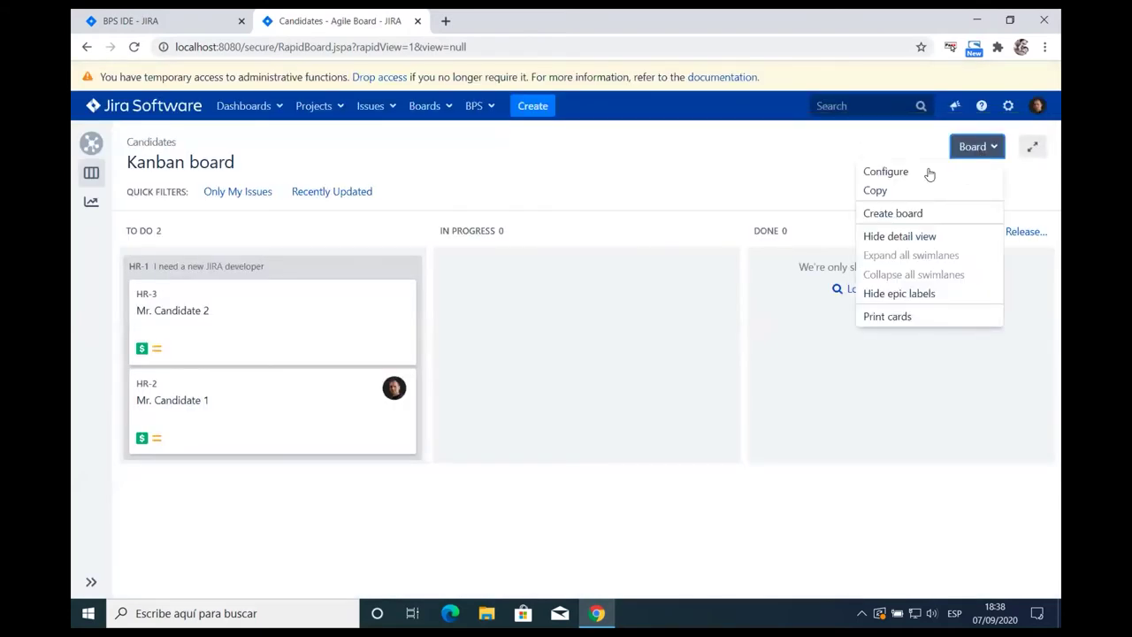
click(914, 171)
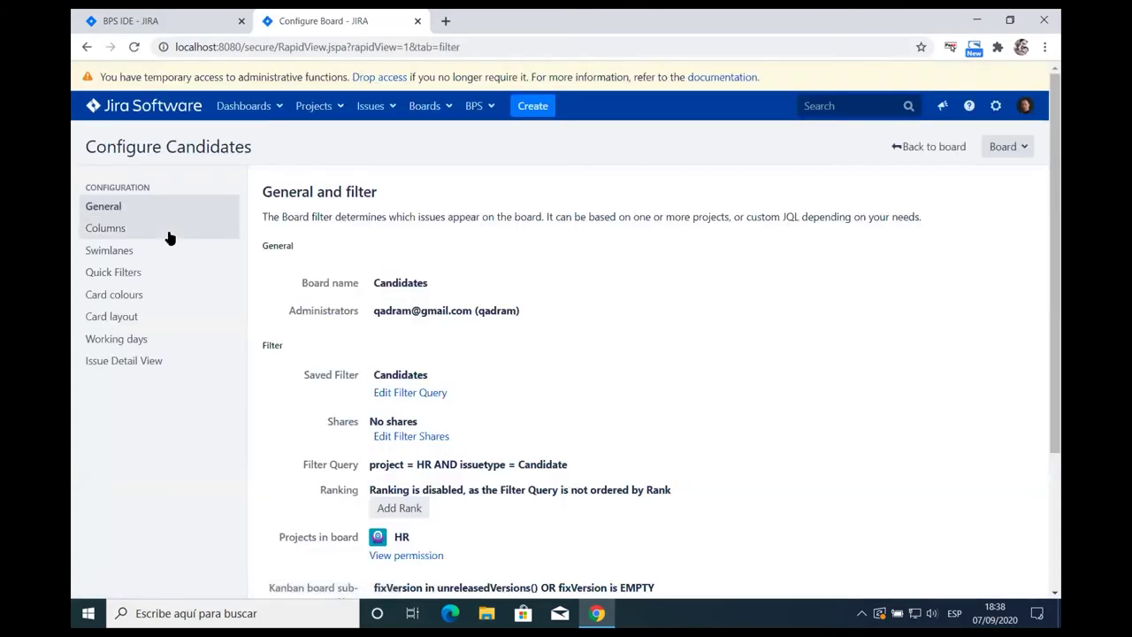
click(168, 231)
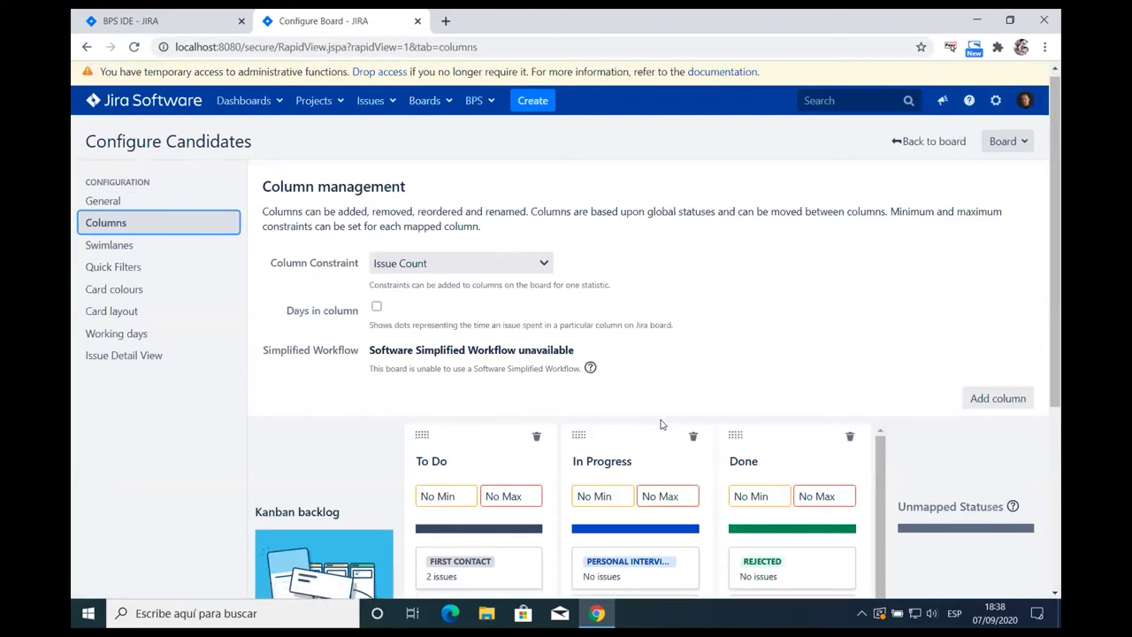
scroll(662, 425, down, 3)
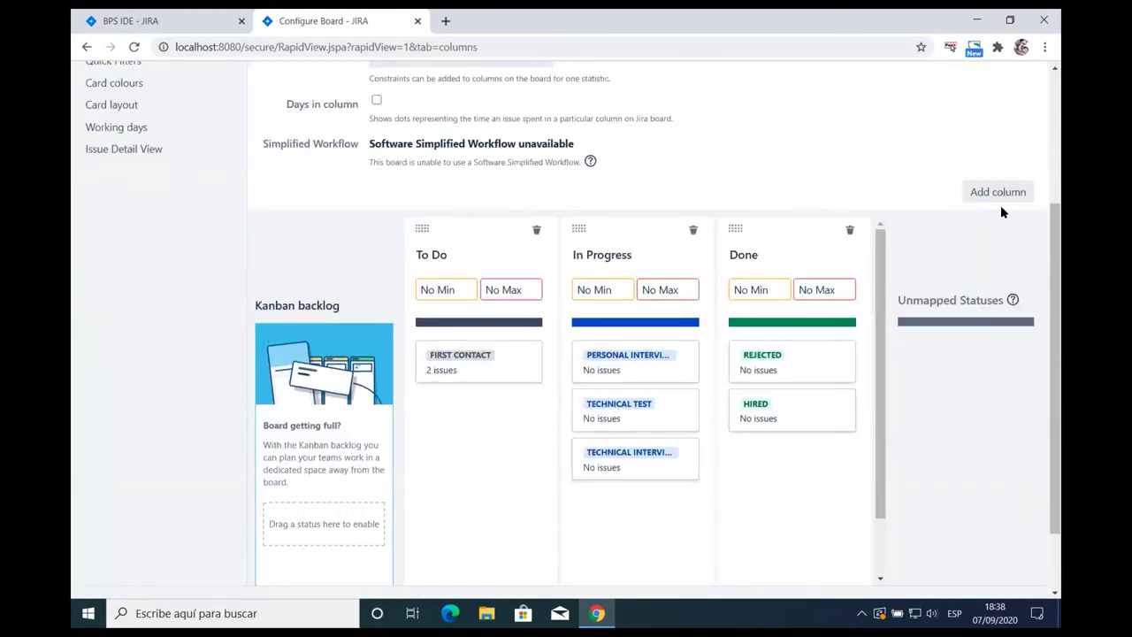
- Rename the To Do column to 'First Contact'
click(424, 256)
text(First Contacty)
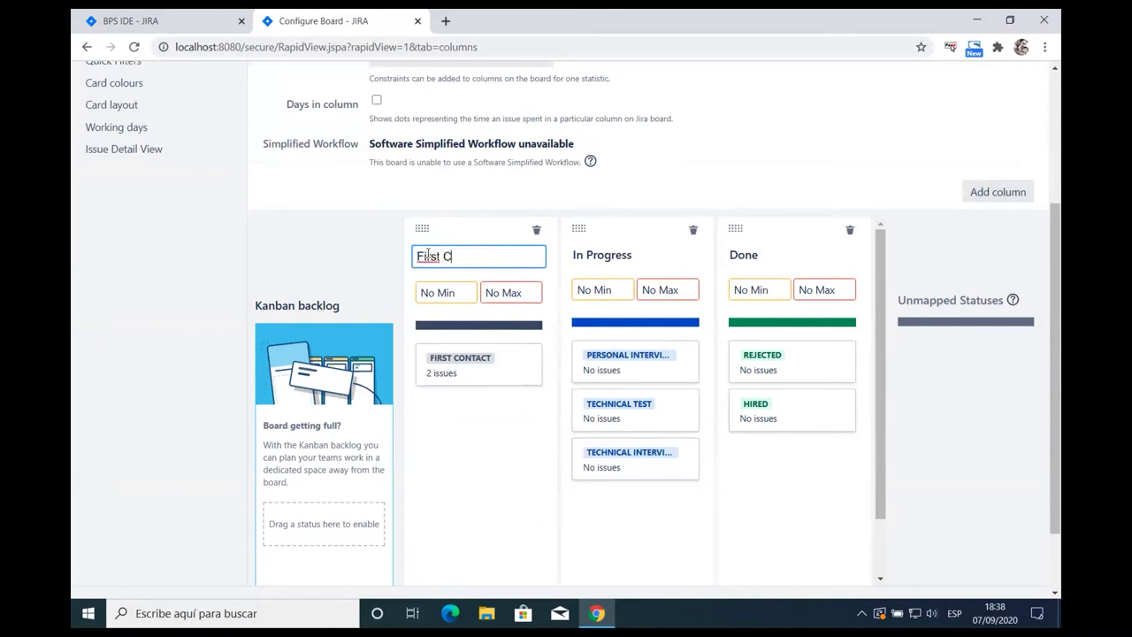
key(Return)
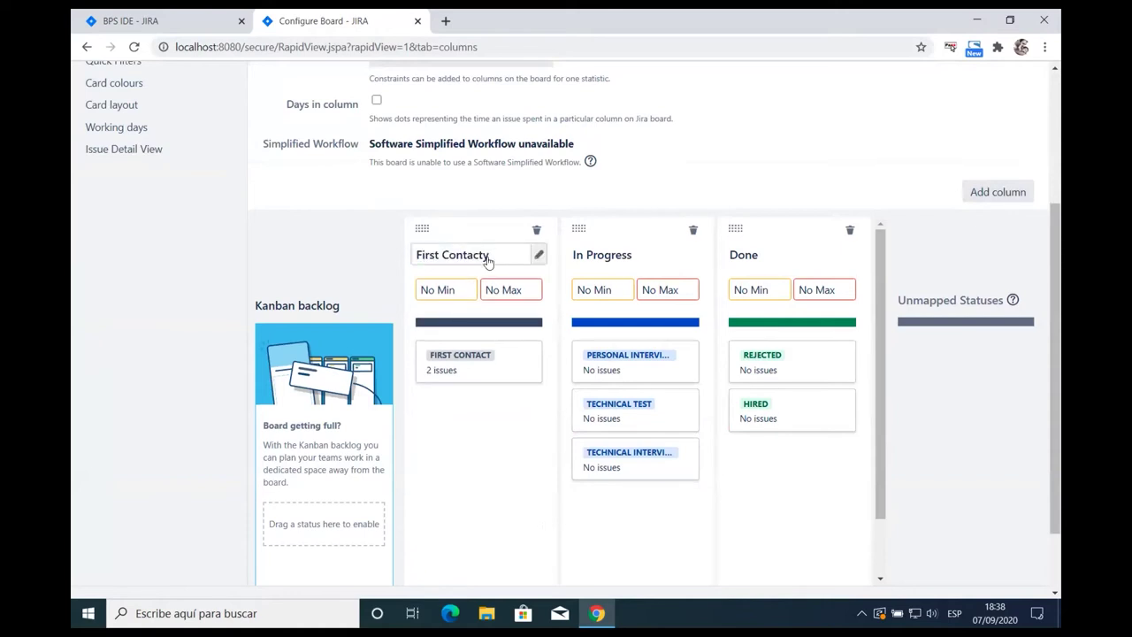
click(489, 255)
click(509, 255)
key(BackSpace)
key(Return)
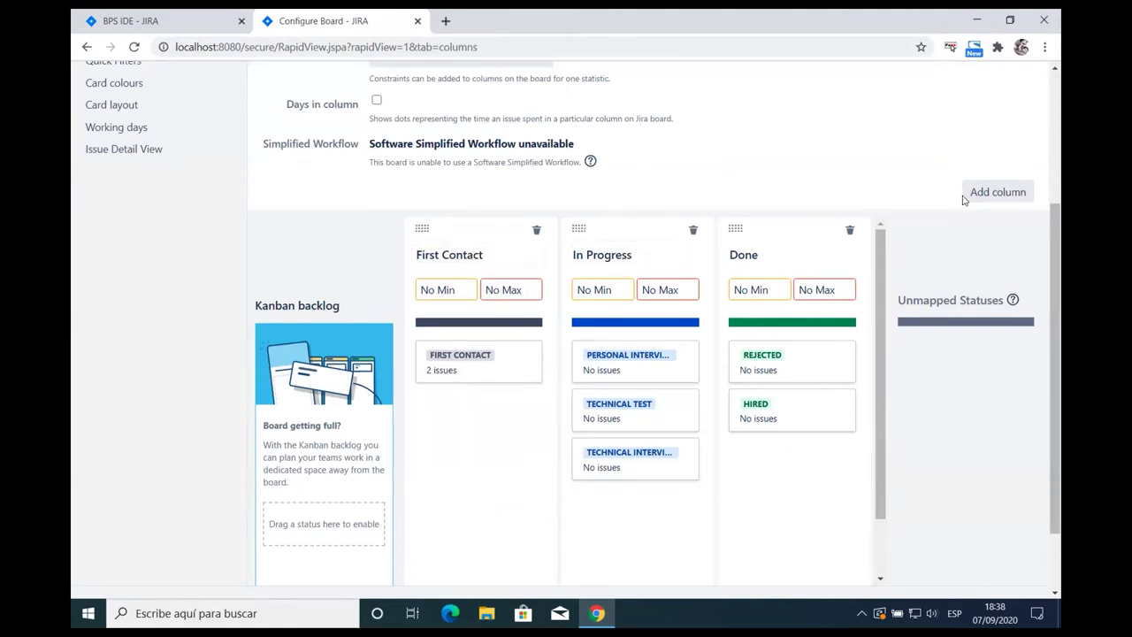
- Add a Personal Interview column with the PERSONAL INTERVIEW status, placed before In Progress
click(982, 191)
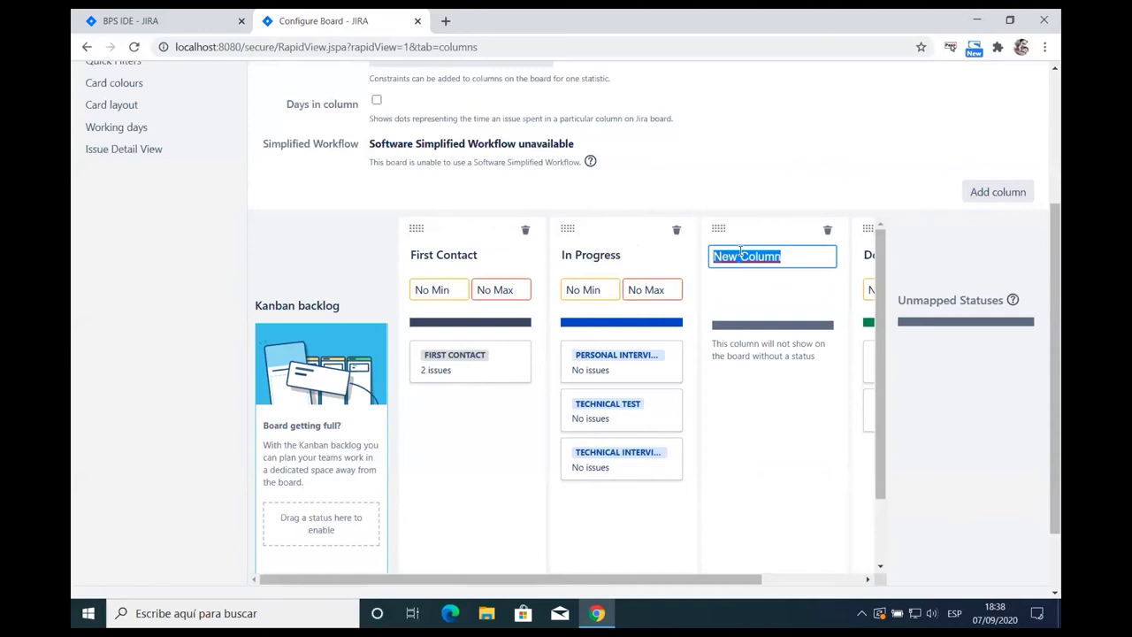
text(Personal Intervi)
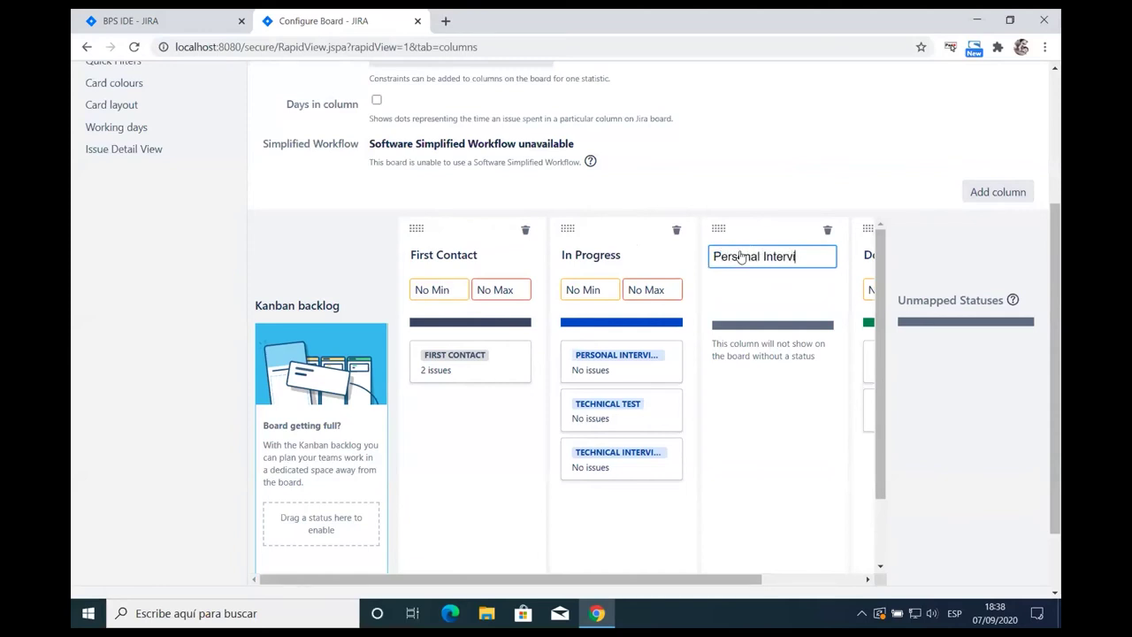
text(ew)
key(Return)
drag(614, 356, 745, 369)
drag(745, 227, 612, 233)
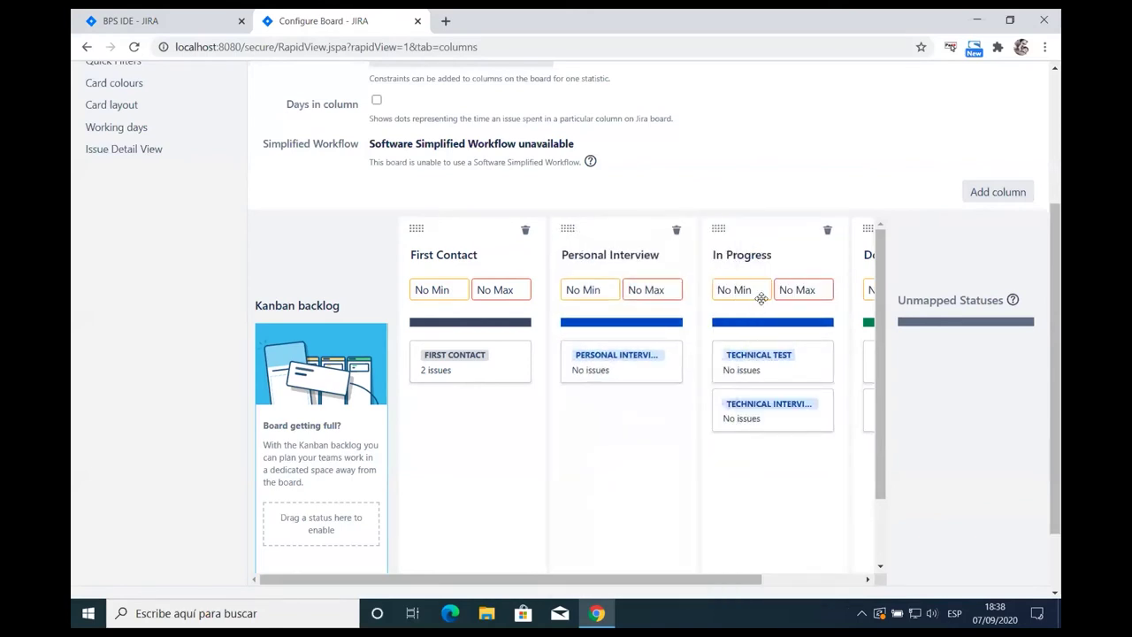
- Rename the In Progress column to Technical Interview
click(751, 254)
text(Te)
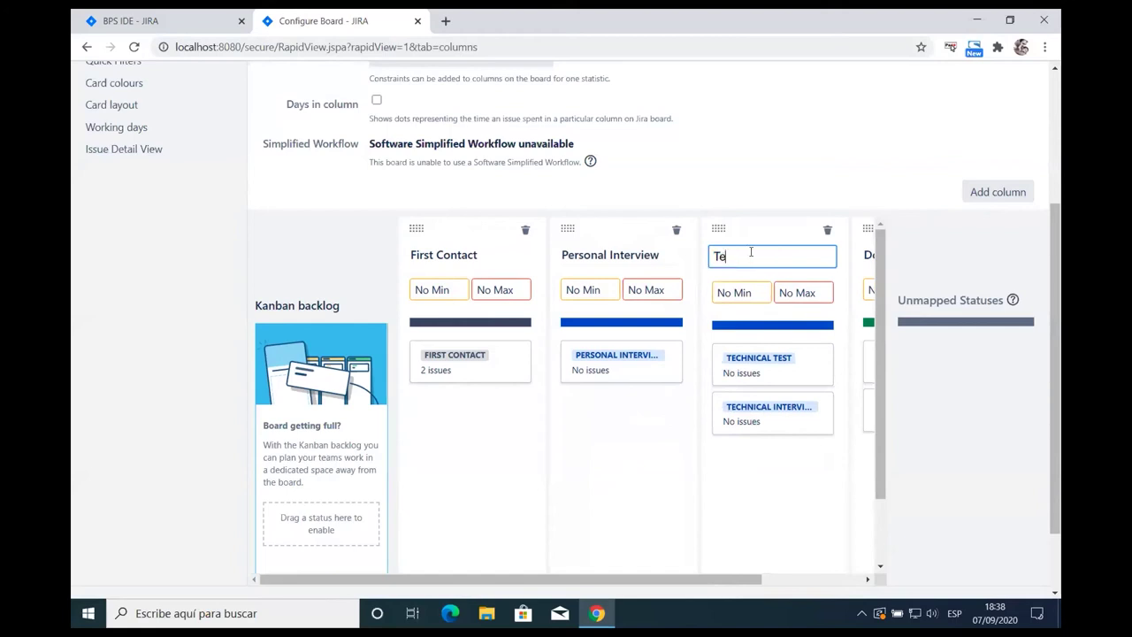
text(chnical Interview)
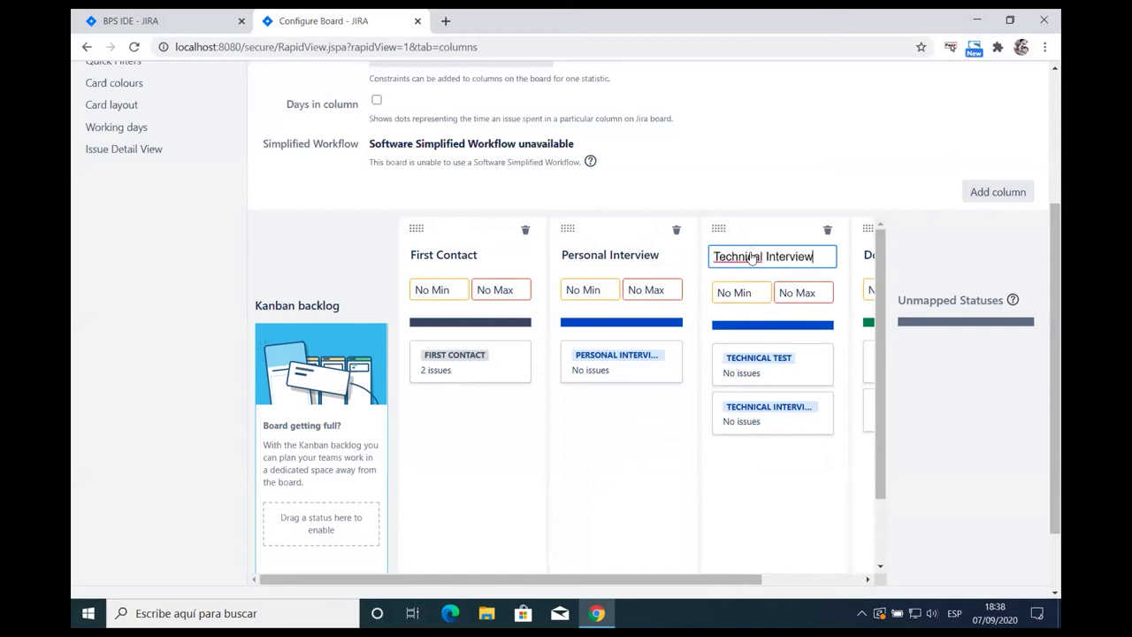
key(Return)
drag(670, 580, 754, 581)
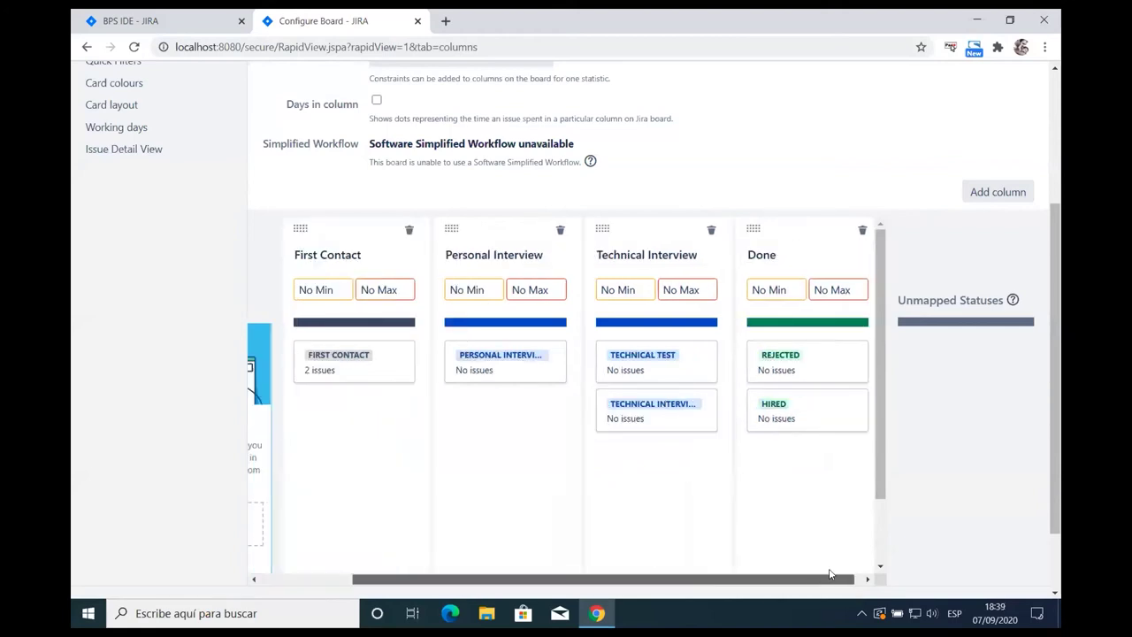
- Add a Technical Test column with its status, then go back to the Candidates board
click(1008, 191)
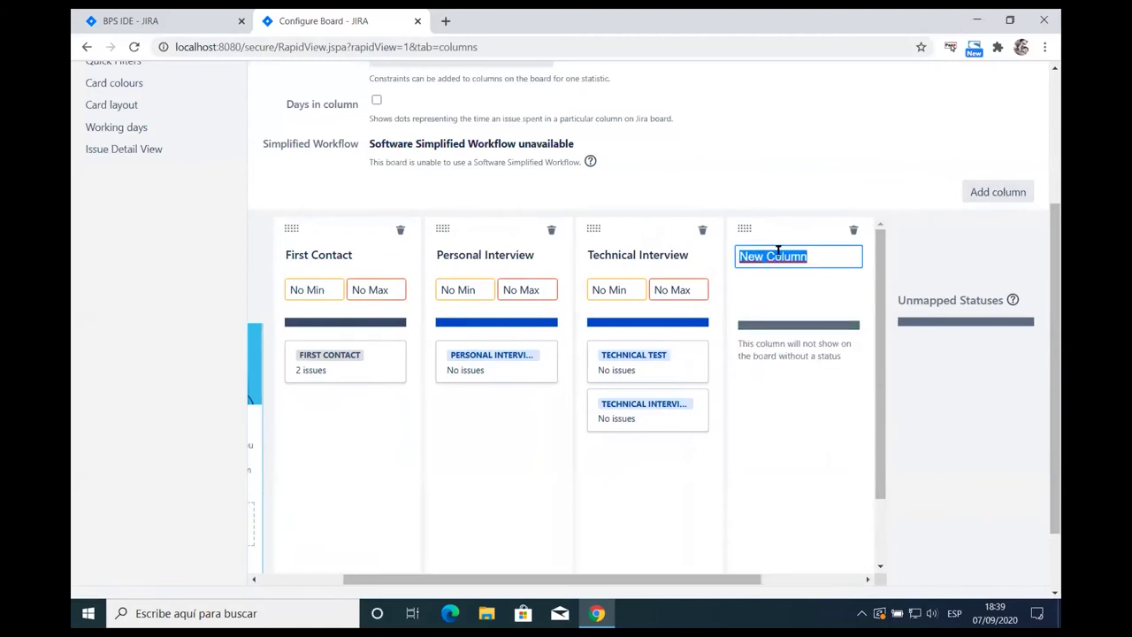
text(>tecTechica)
key(BackSpace)
text(ni)
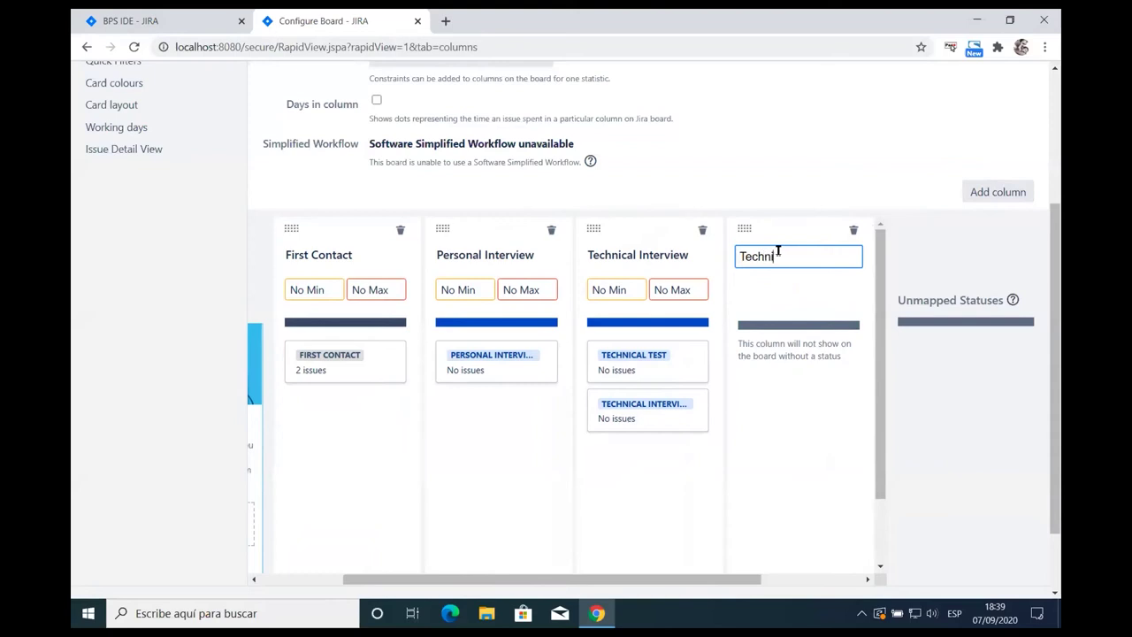
text(cal RTeTest)
key(Return)
drag(650, 361, 760, 381)
drag(722, 579, 824, 578)
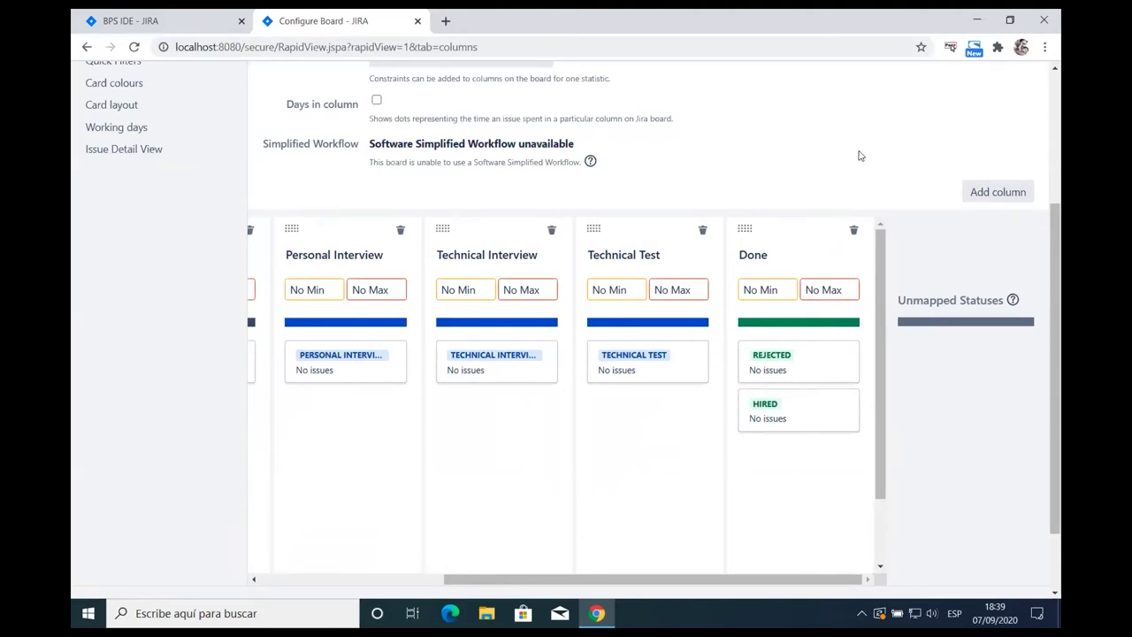
scroll(876, 163, up, 5)
click(920, 146)
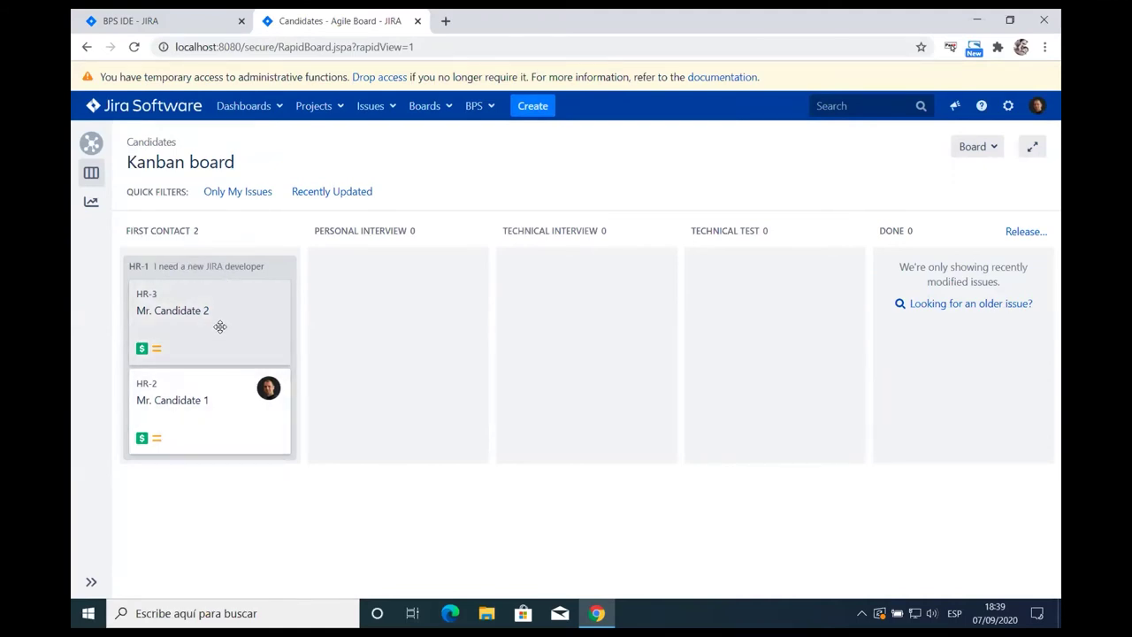
- Move HR-3 through Personal Interview into Technical Interview and open its details
drag(221, 327, 423, 356)
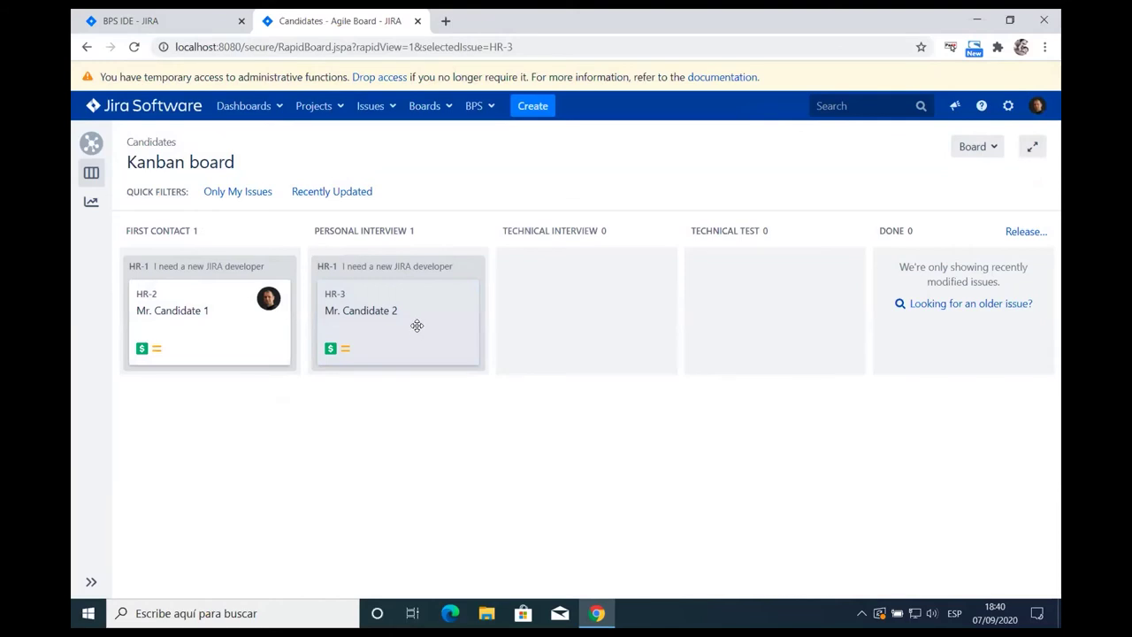
drag(417, 326, 673, 339)
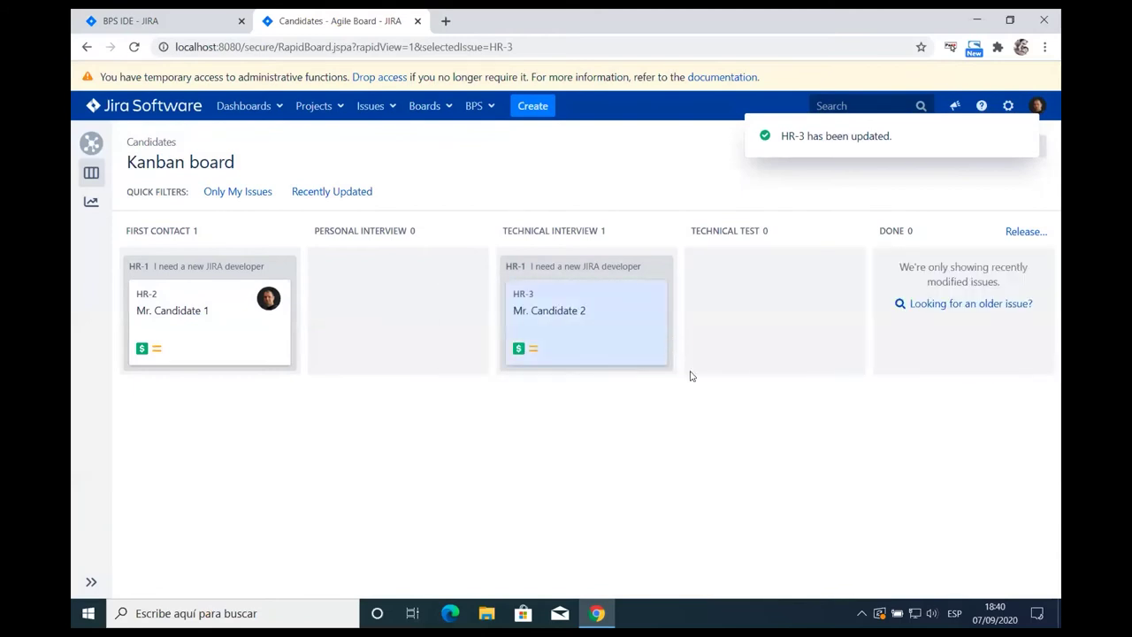
click(601, 326)
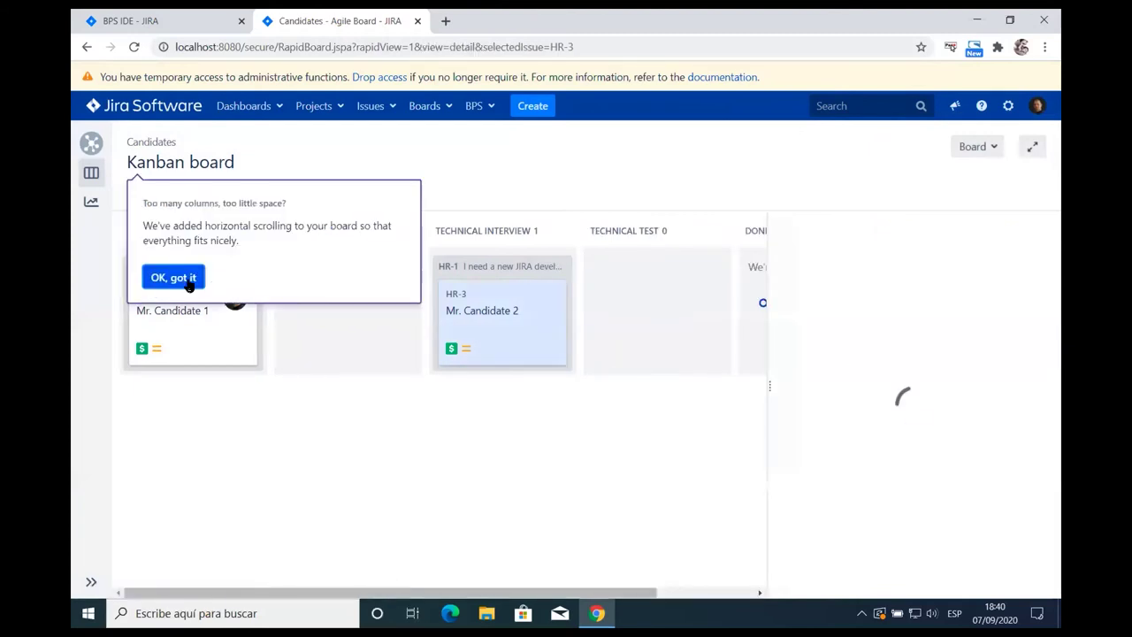
- Dismiss the scrolling notice, cancel attaching a file, close HR-3's details, and switch to the process studio
click(188, 285)
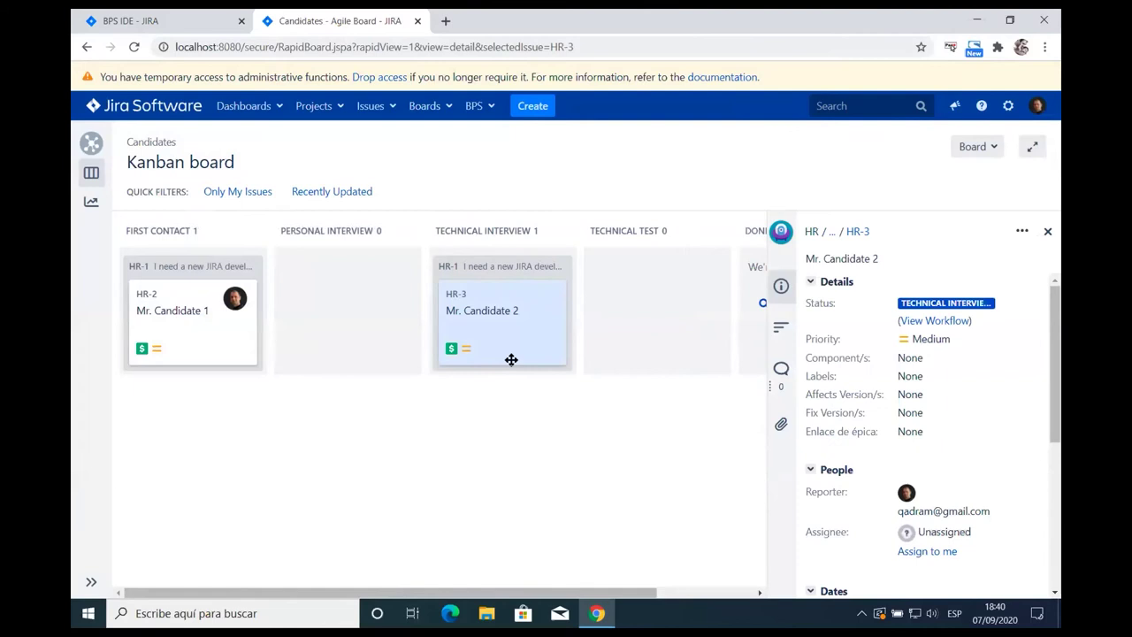
drag(1045, 311, 1042, 486)
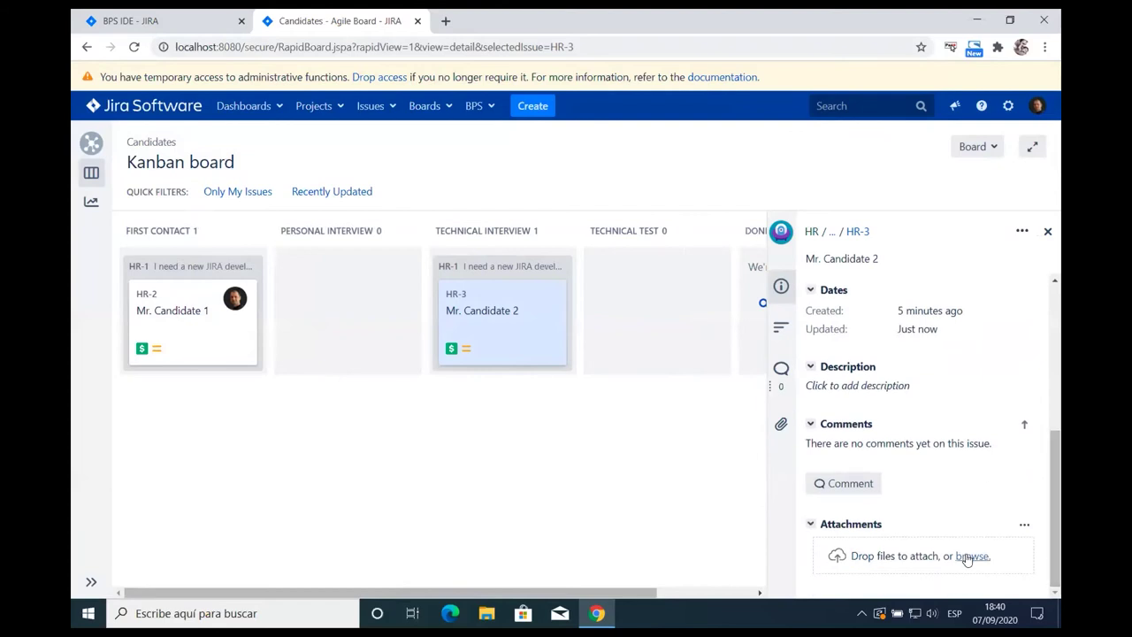
click(967, 557)
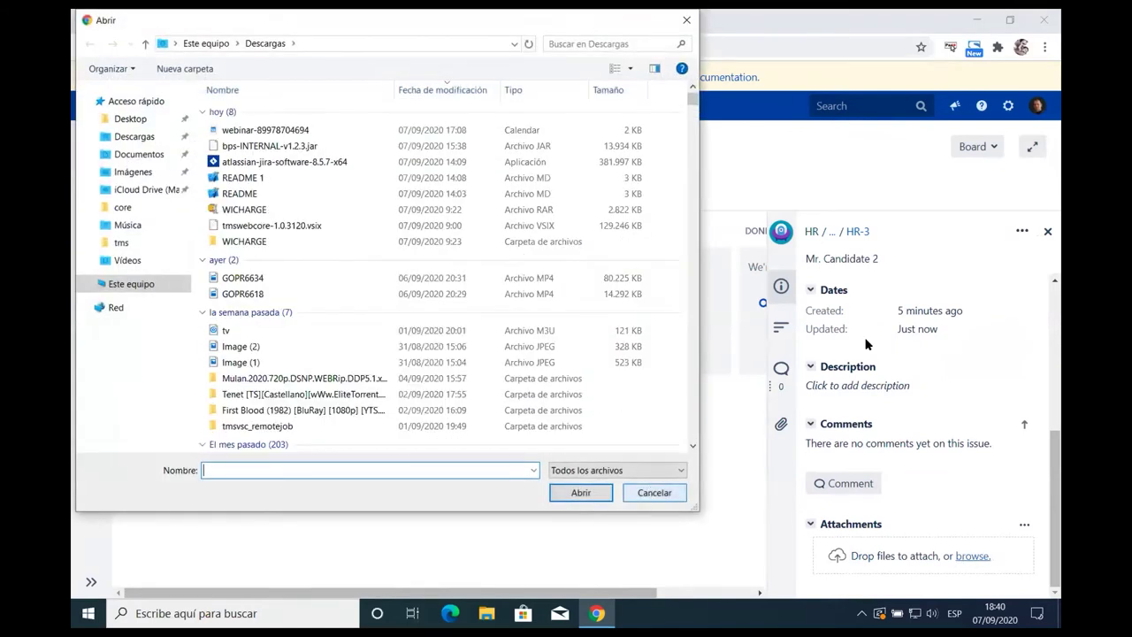
click(645, 493)
click(1047, 231)
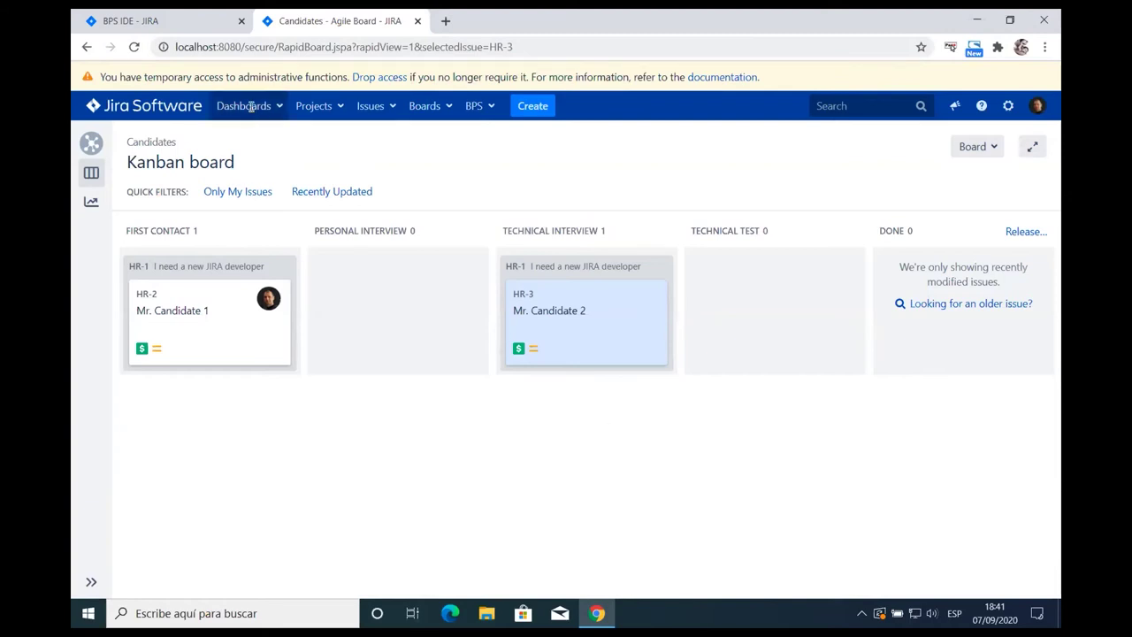
click(182, 26)
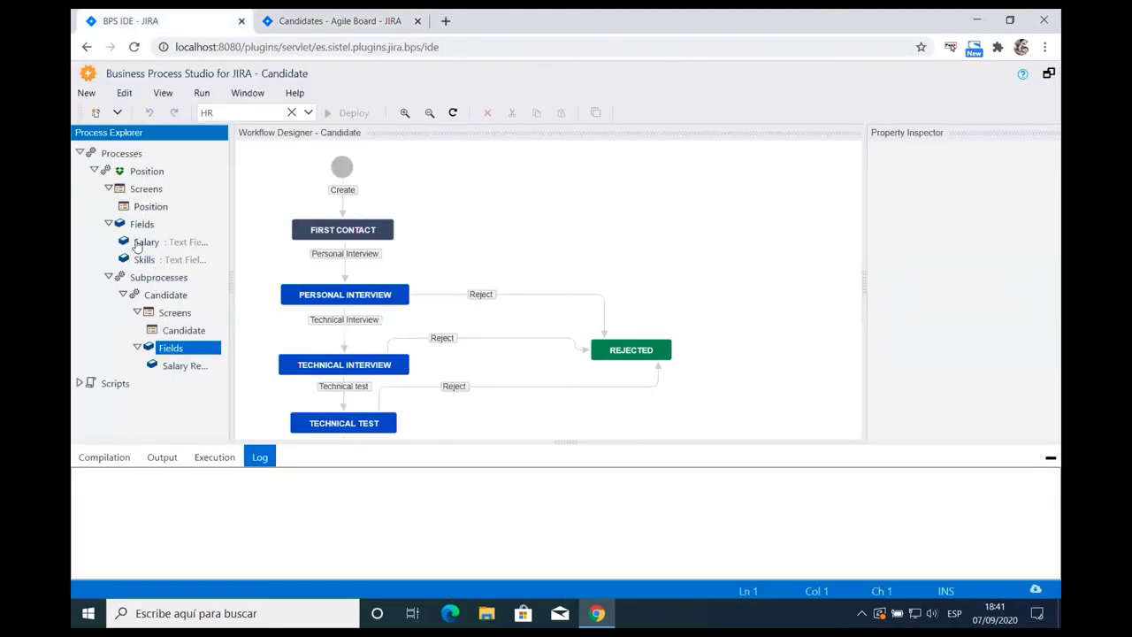
- Mark the Position Salary field as Required, deploy and associate the workflows, and return to the board
click(147, 243)
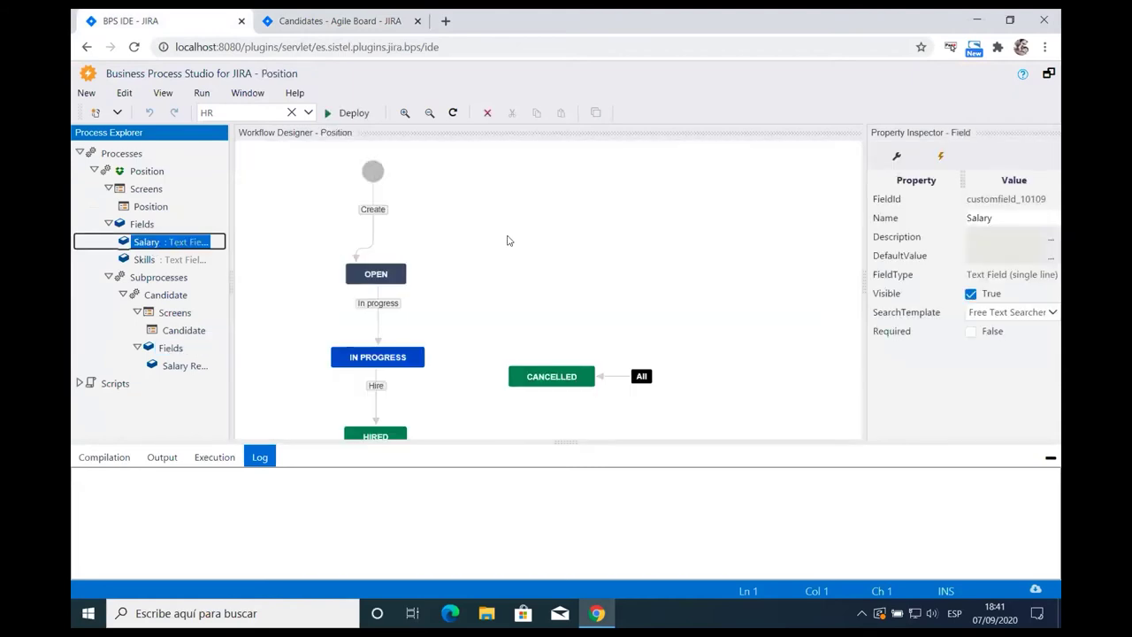
click(971, 332)
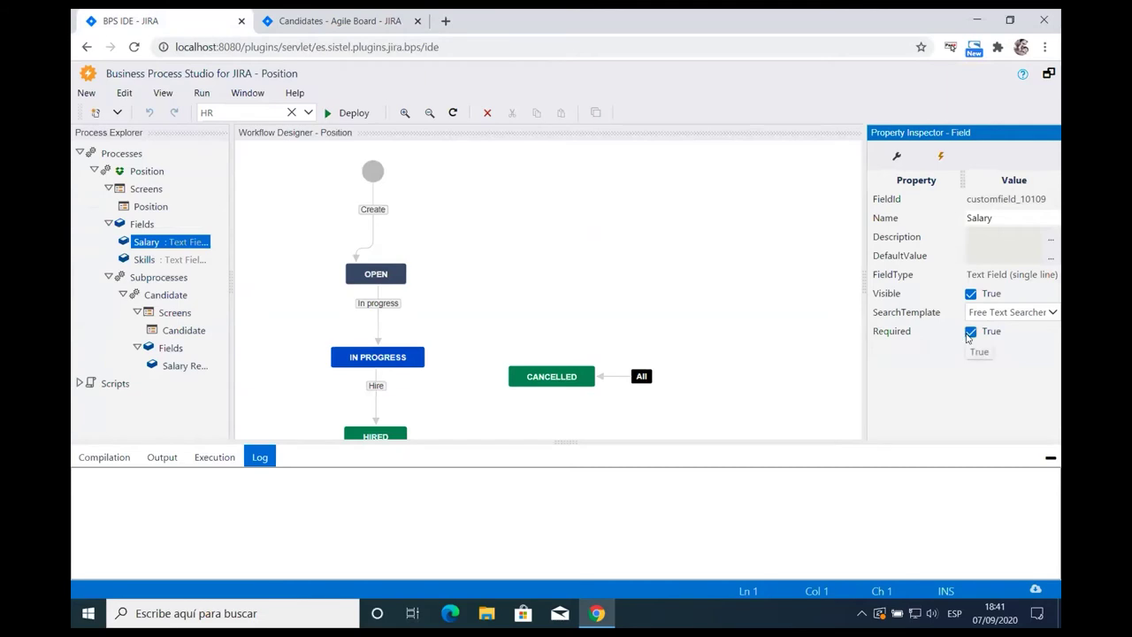
click(338, 115)
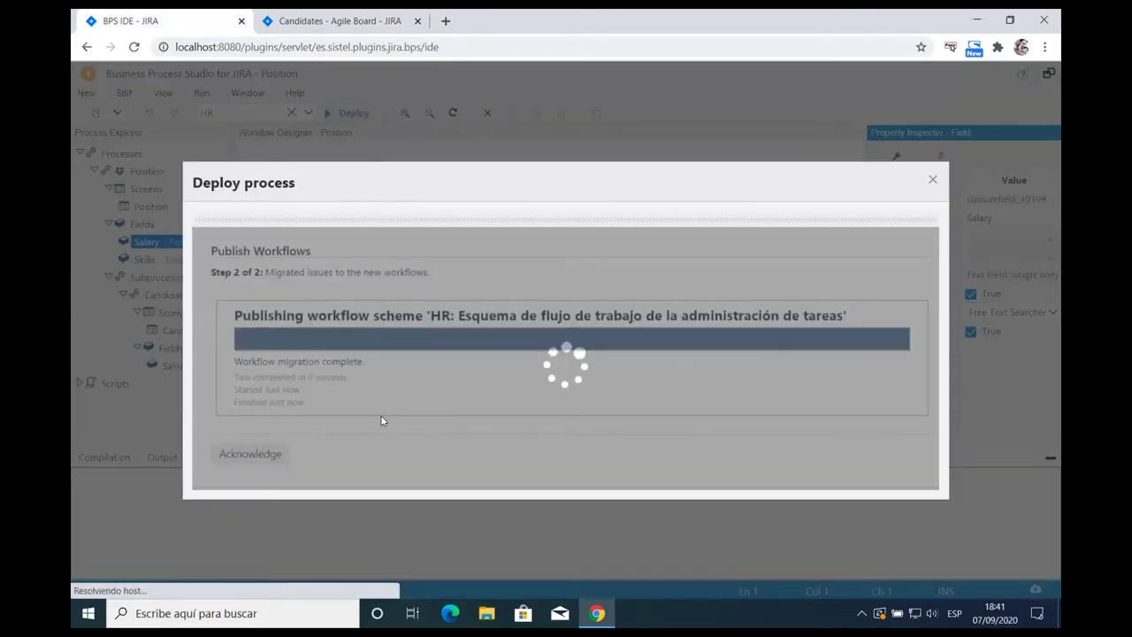
click(338, 360)
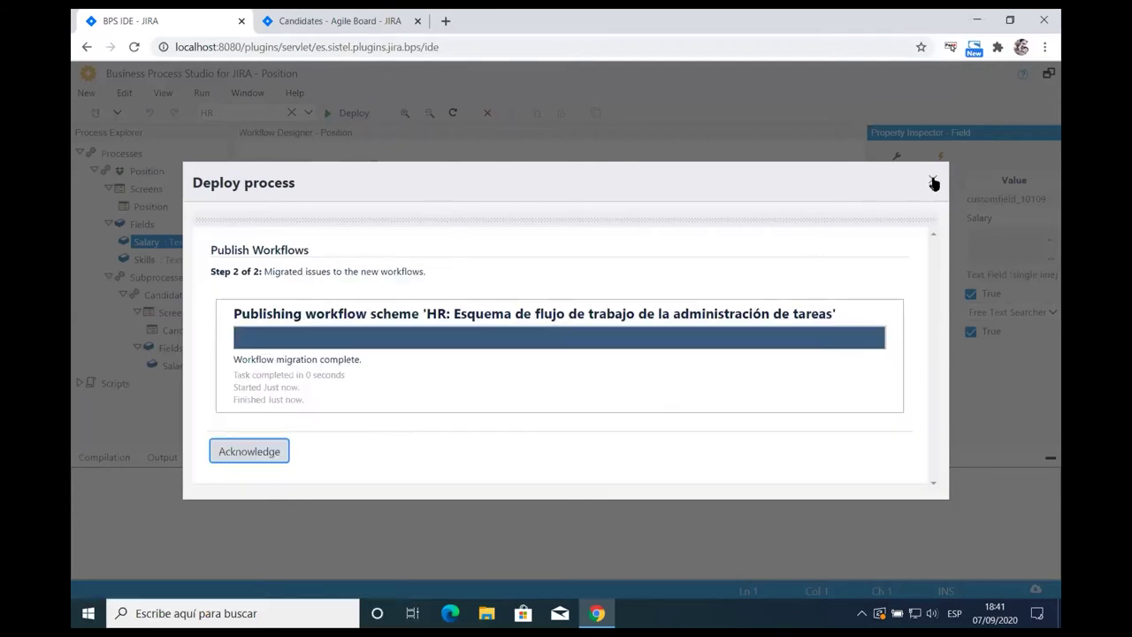
click(254, 453)
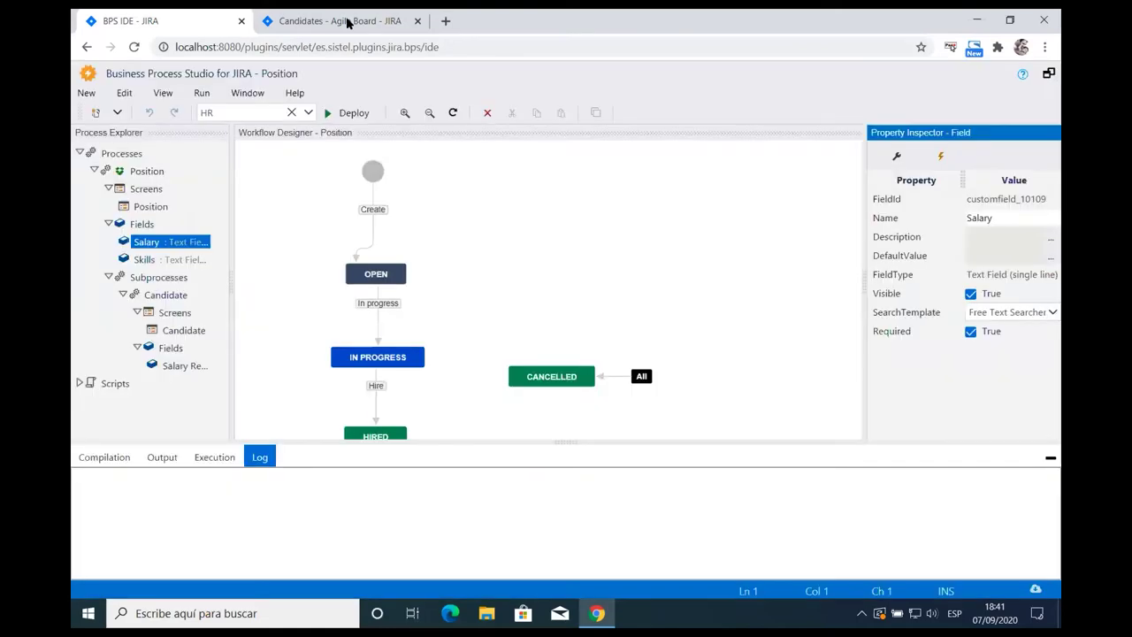
click(315, 19)
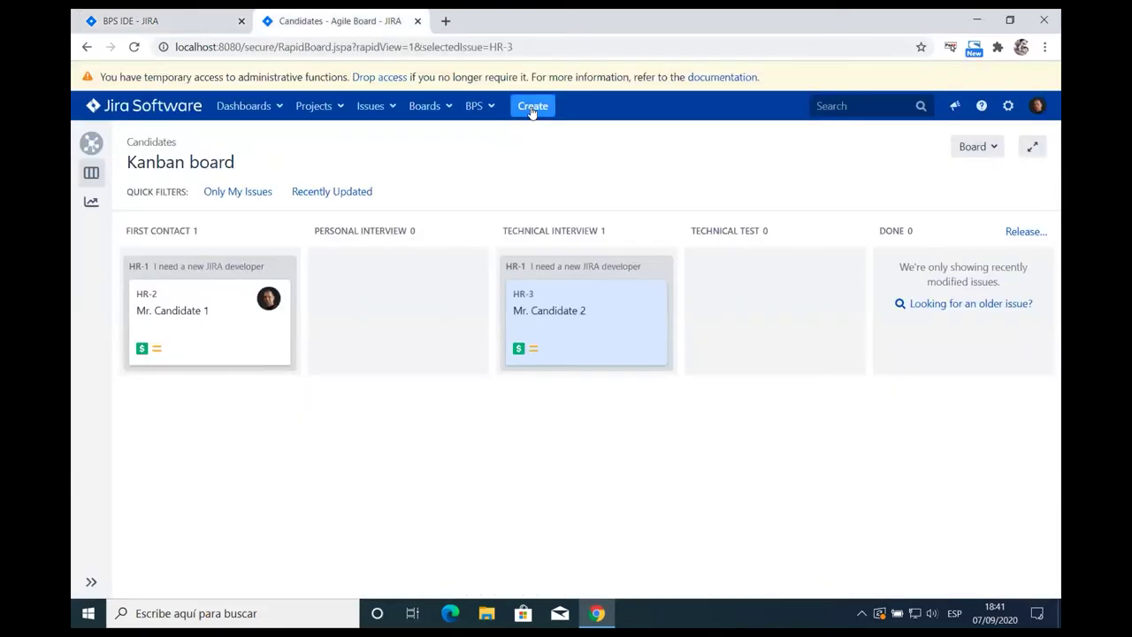
- Confirm a new Position issue fails with 'Salary is required', then discard it and return to the studio
click(528, 107)
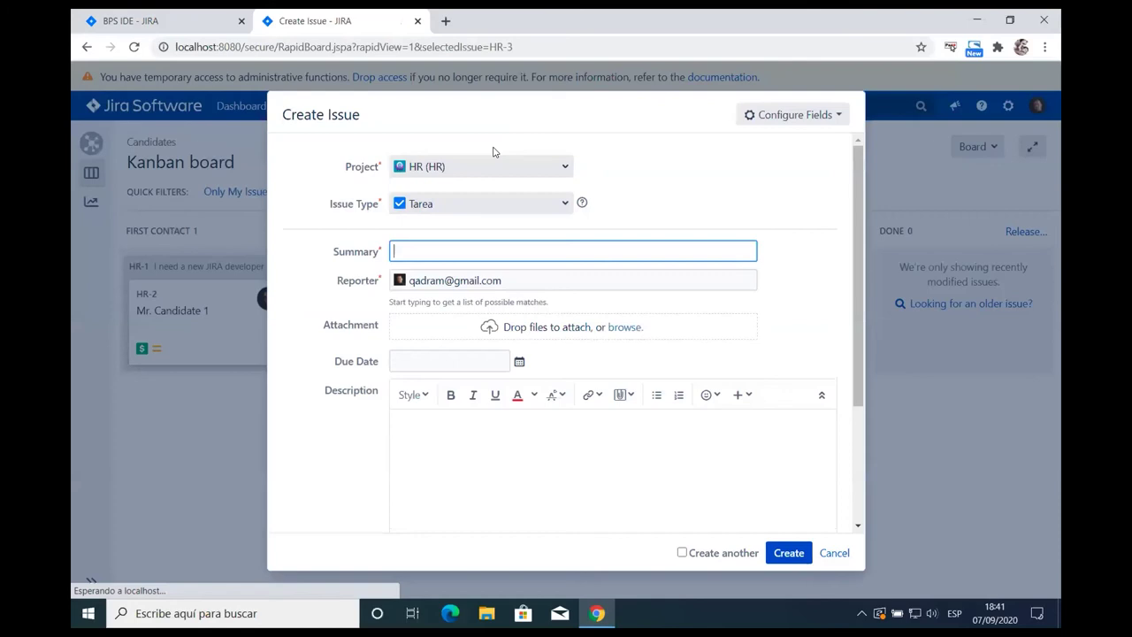
click(561, 205)
click(469, 227)
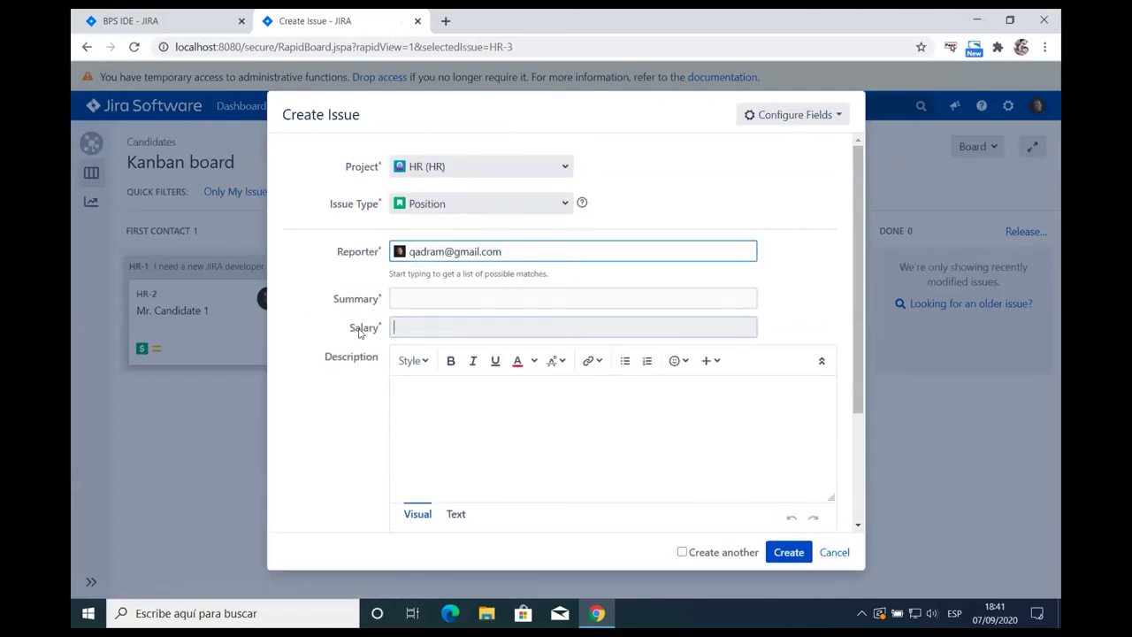
click(403, 332)
click(784, 552)
drag(475, 369, 389, 369)
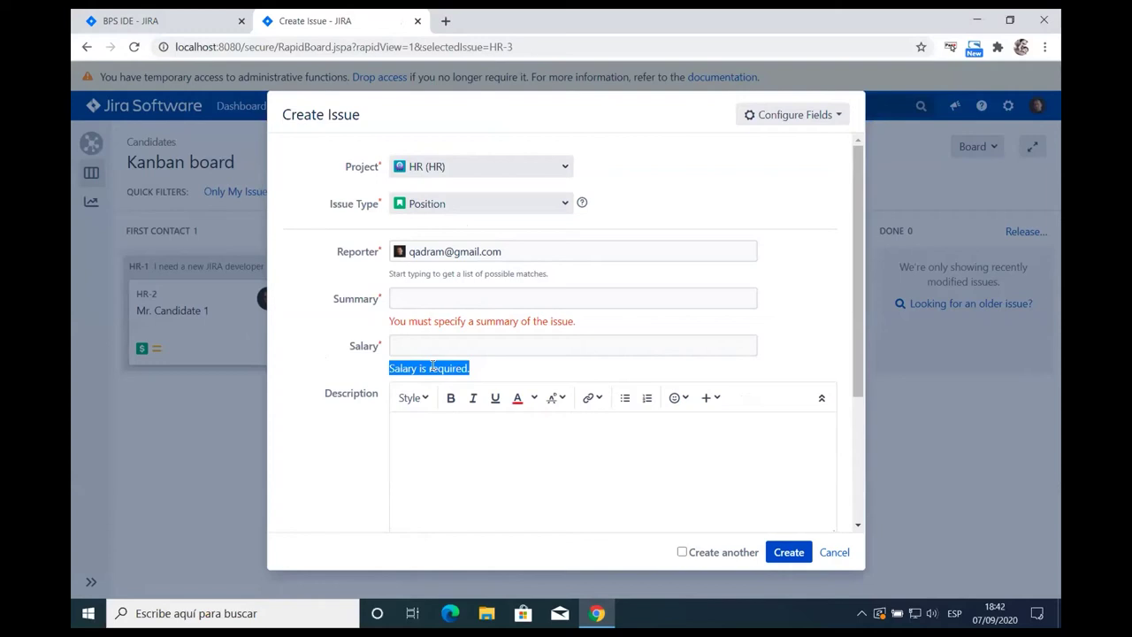
click(836, 552)
key(Return)
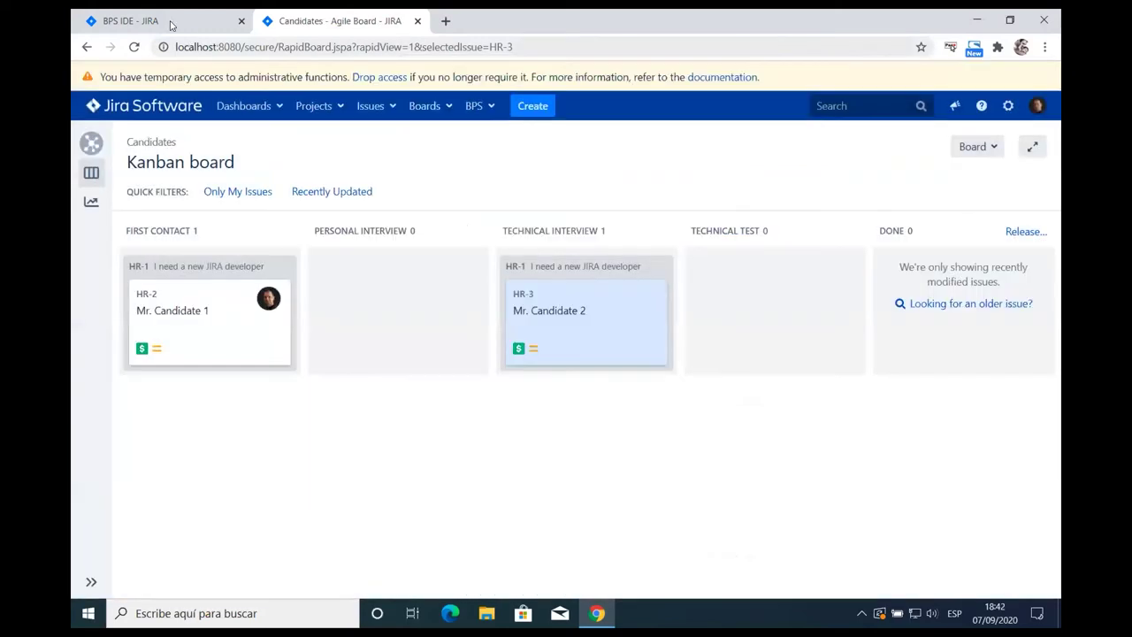
key(ctrl+Tab)
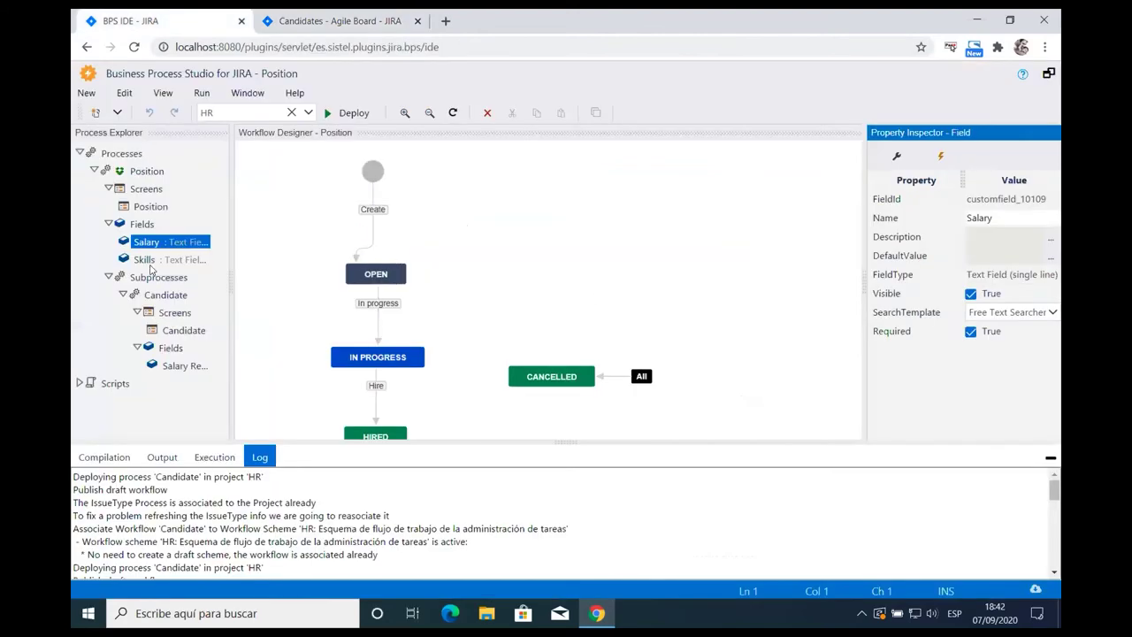
- Inspect the Skills field, Candidate screen layout and workflow, selecting the Reject transition
click(147, 261)
double_click(184, 331)
click(162, 297)
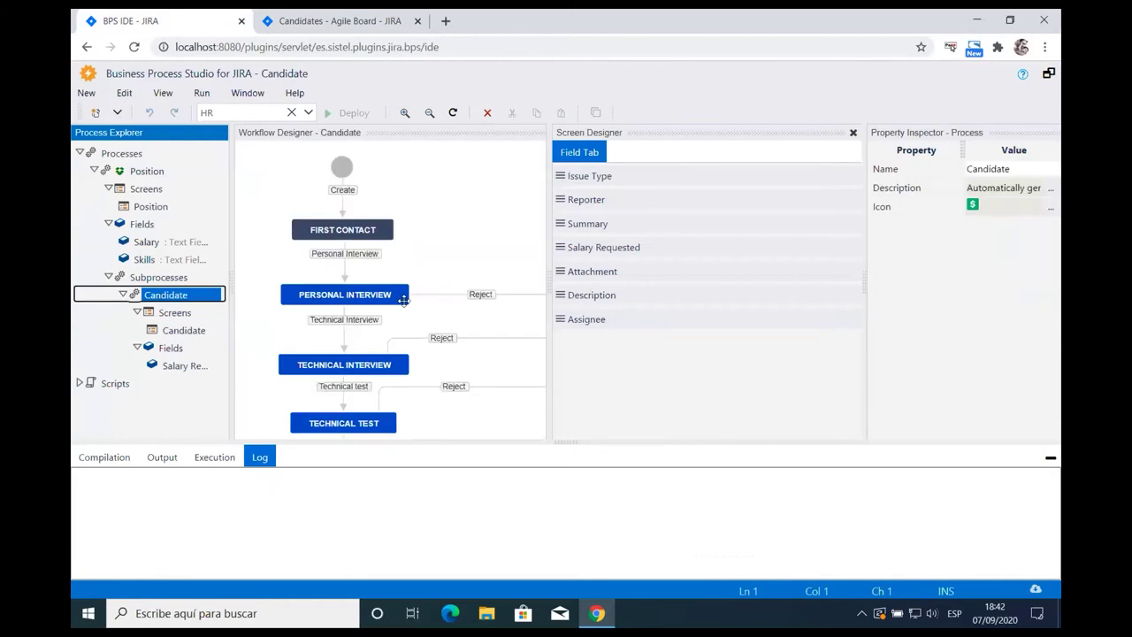
click(854, 133)
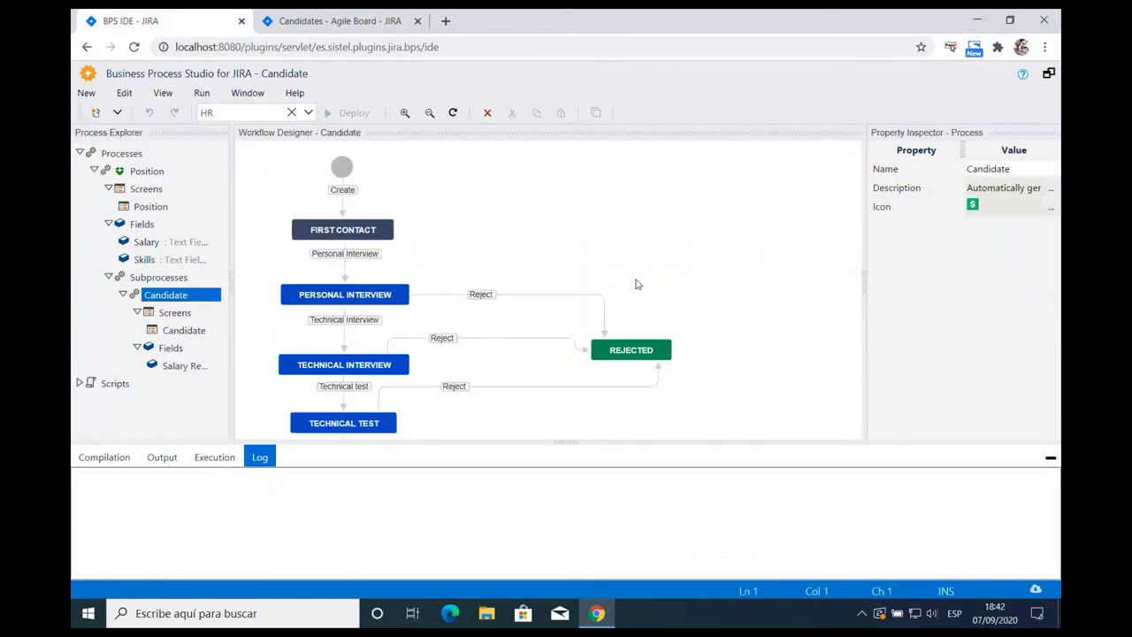
click(544, 296)
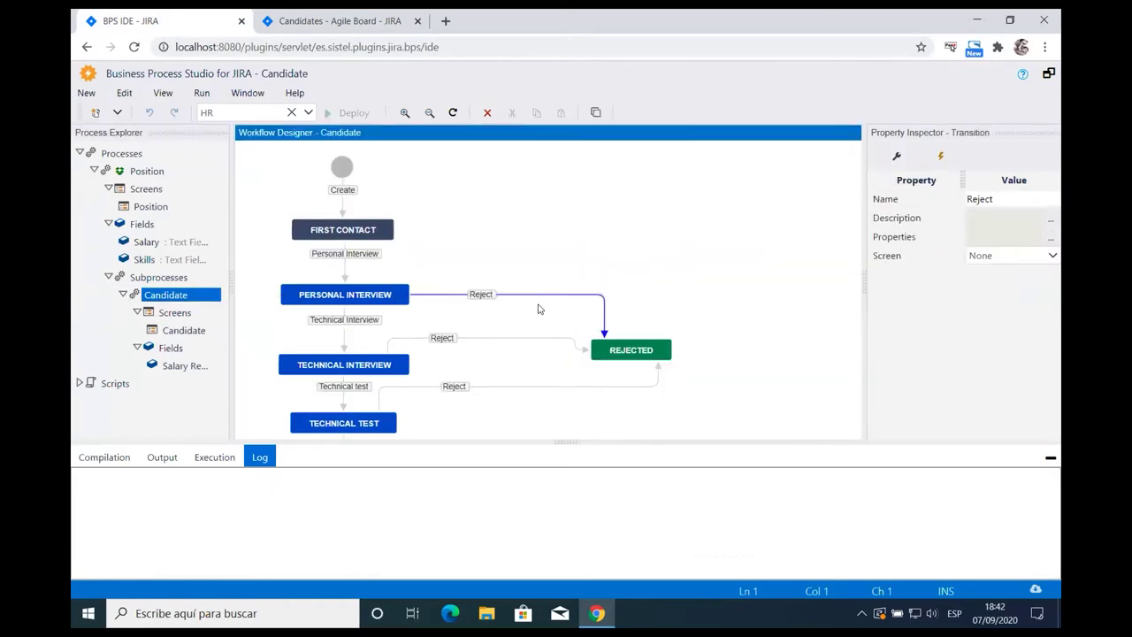
- Add a new screen to the Candidate subprocess and name it Comments
click(179, 316)
right_click(181, 315)
click(200, 327)
double_click(989, 168)
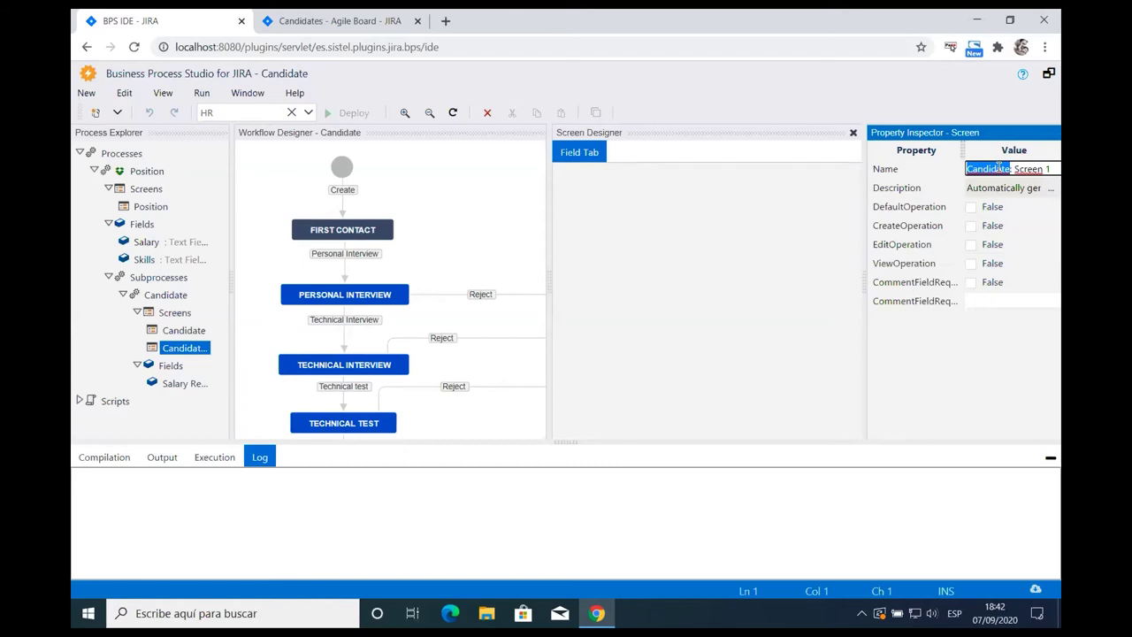
text(Comments)
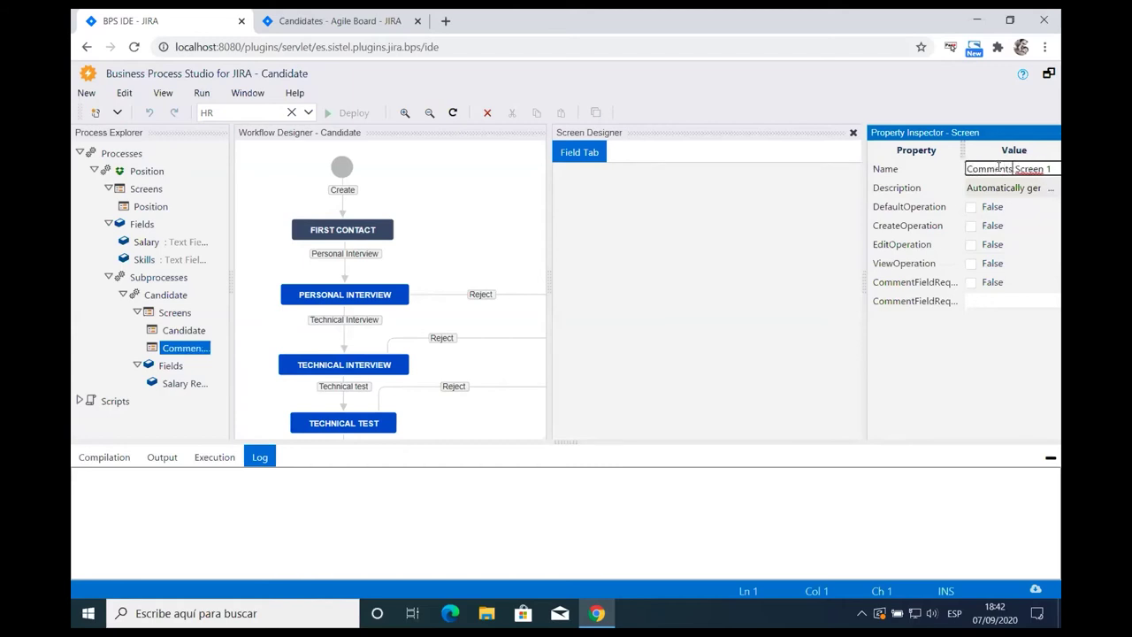
key(Delete)
key(Delete)
key(Delete)
key(Delete)
key(Delete)
key(Delete)
key(Delete)
key(Delete)
key(Return)
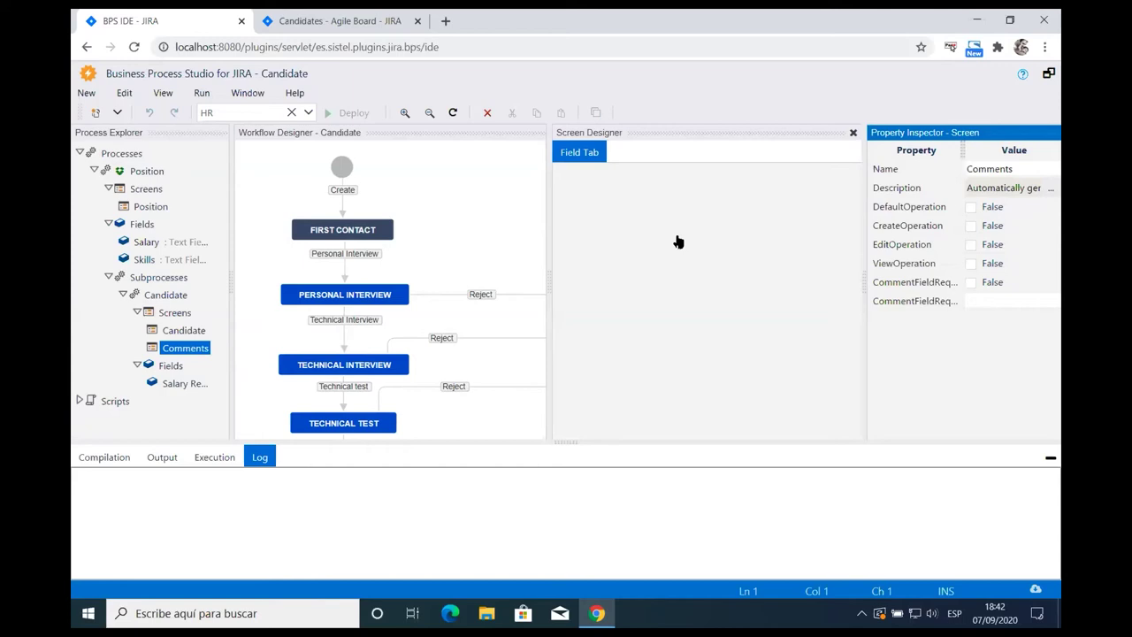
- Set the Reject transition from PERSONAL INTERVIEW to use the Comments screen
click(472, 294)
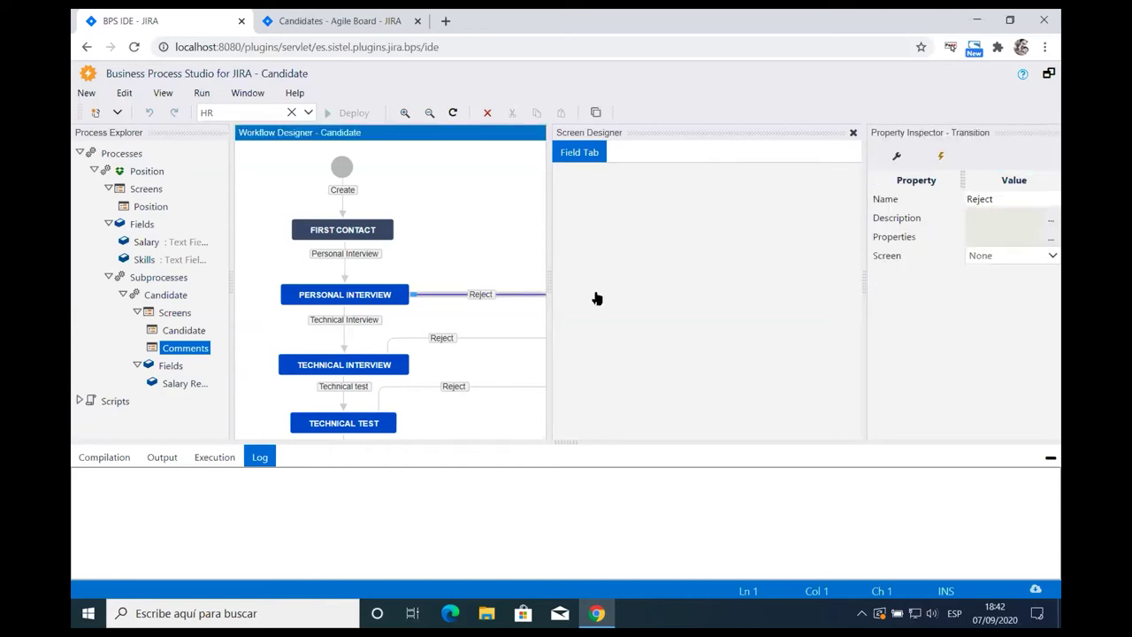
click(1048, 258)
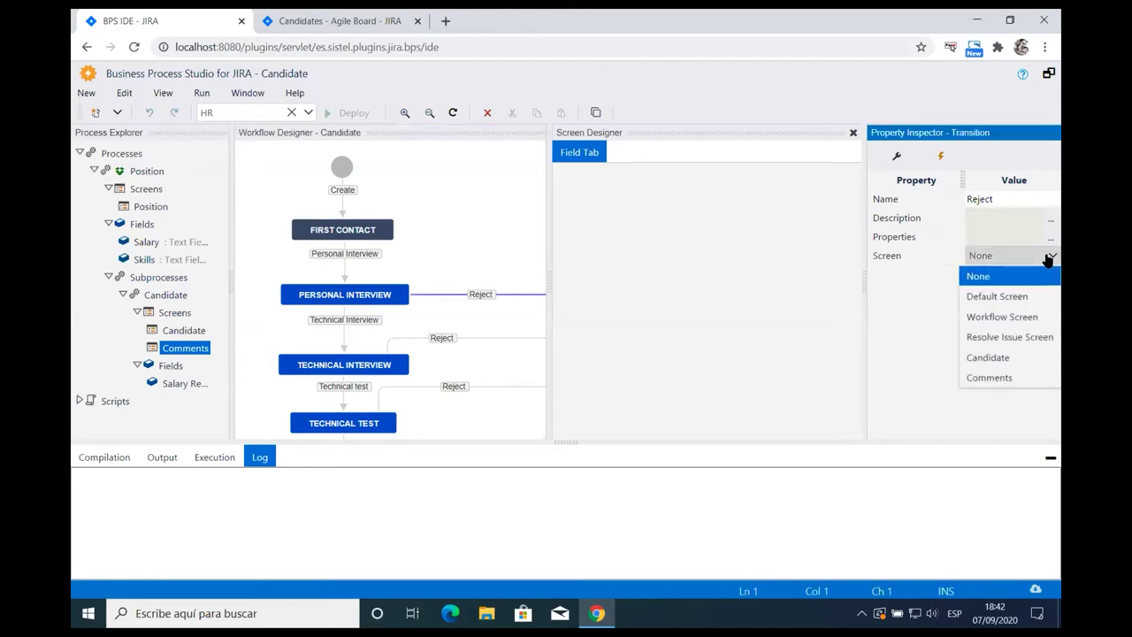
click(1005, 378)
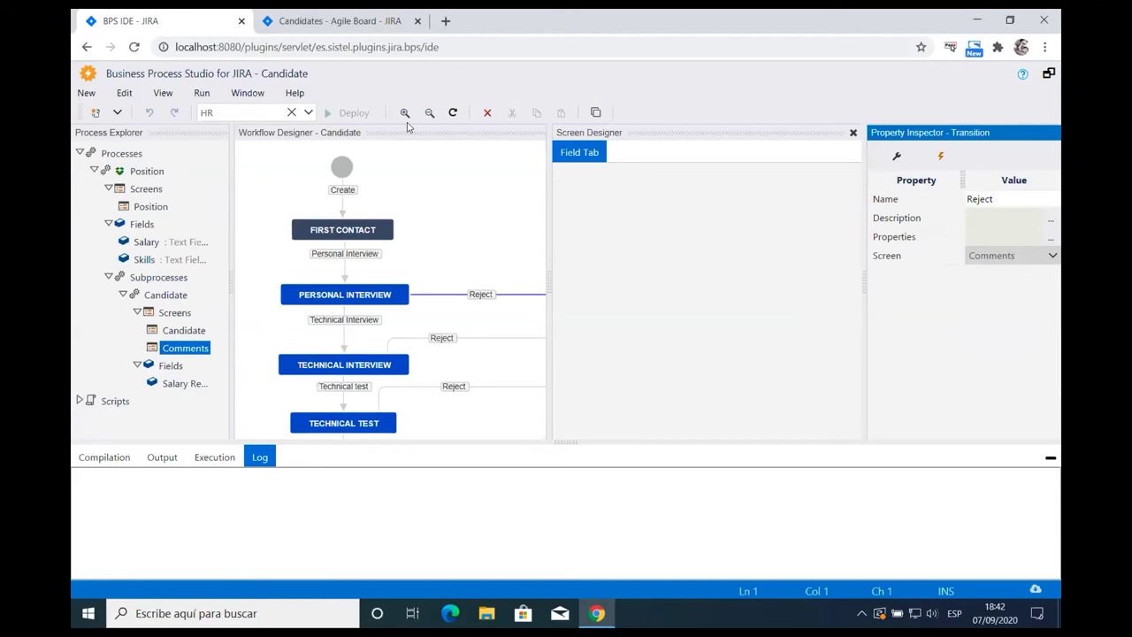
- Redeploy the Position process, associate the workflows, and bring up the Candidates board
click(134, 172)
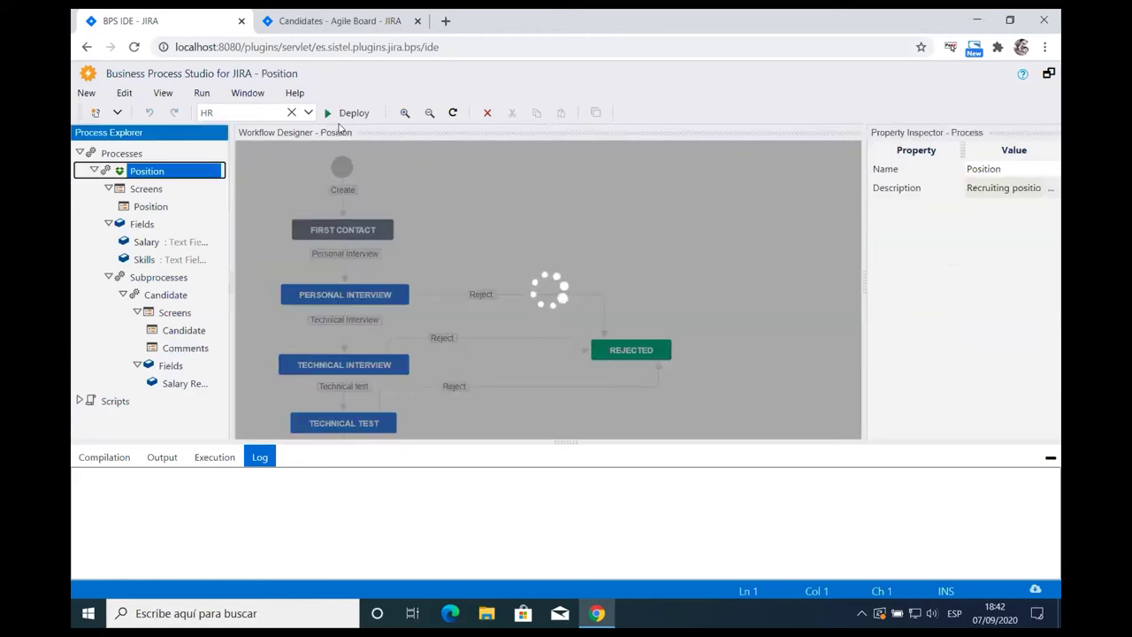
click(346, 113)
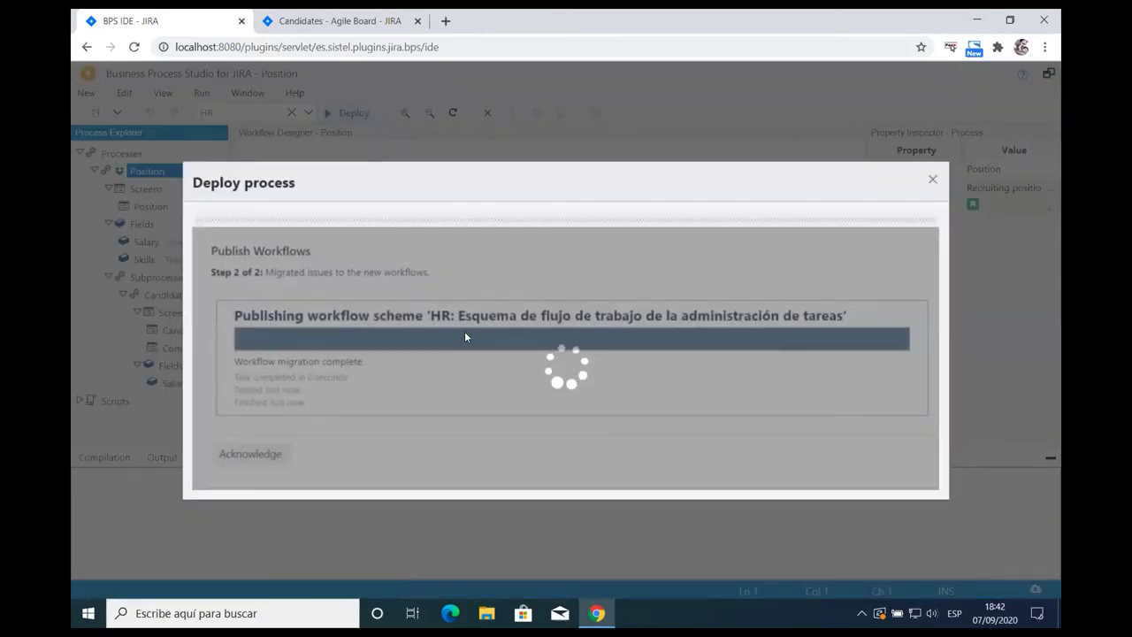
click(344, 360)
click(248, 440)
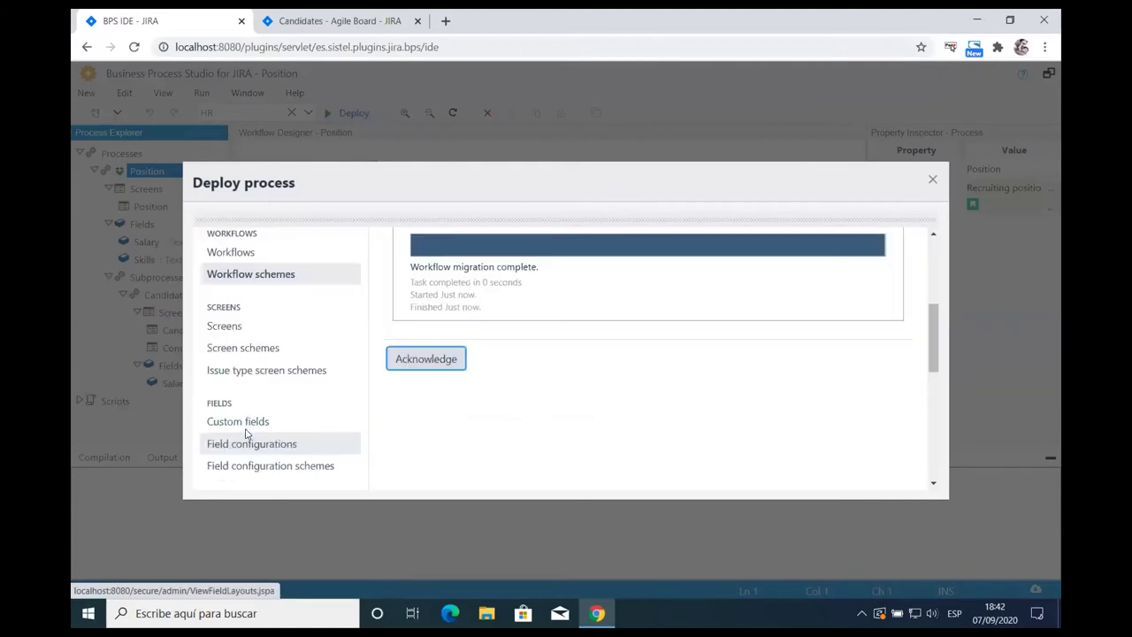
click(239, 452)
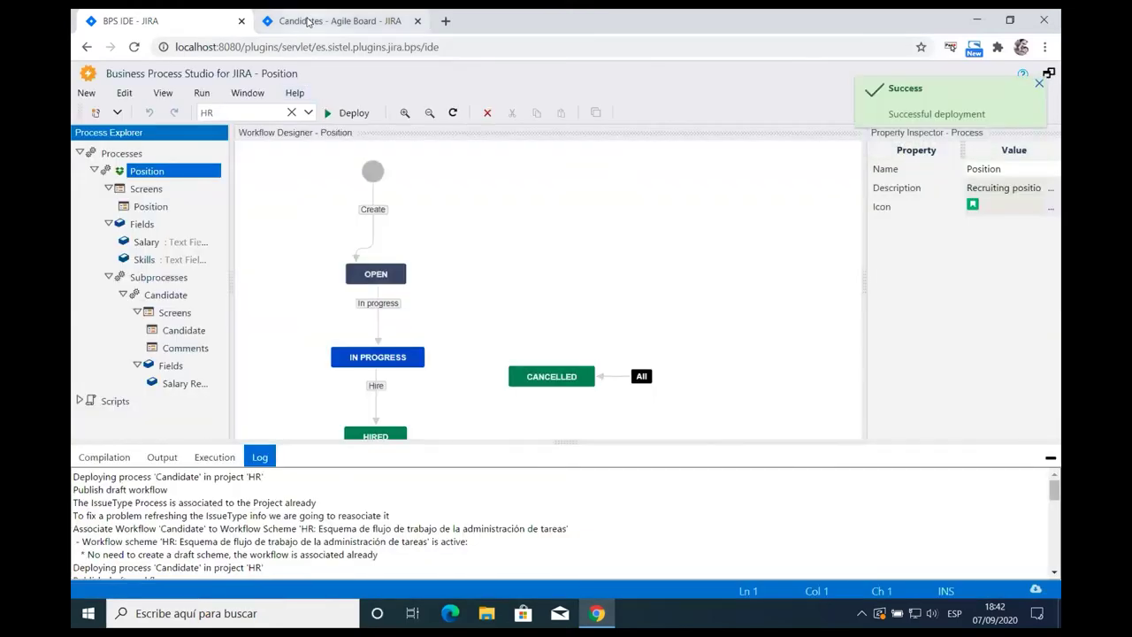
click(307, 21)
drag(568, 265, 612, 270)
- Drag HR-3 to Done, reject it with comment 'asdfasdfasdf', then close its details
click(558, 293)
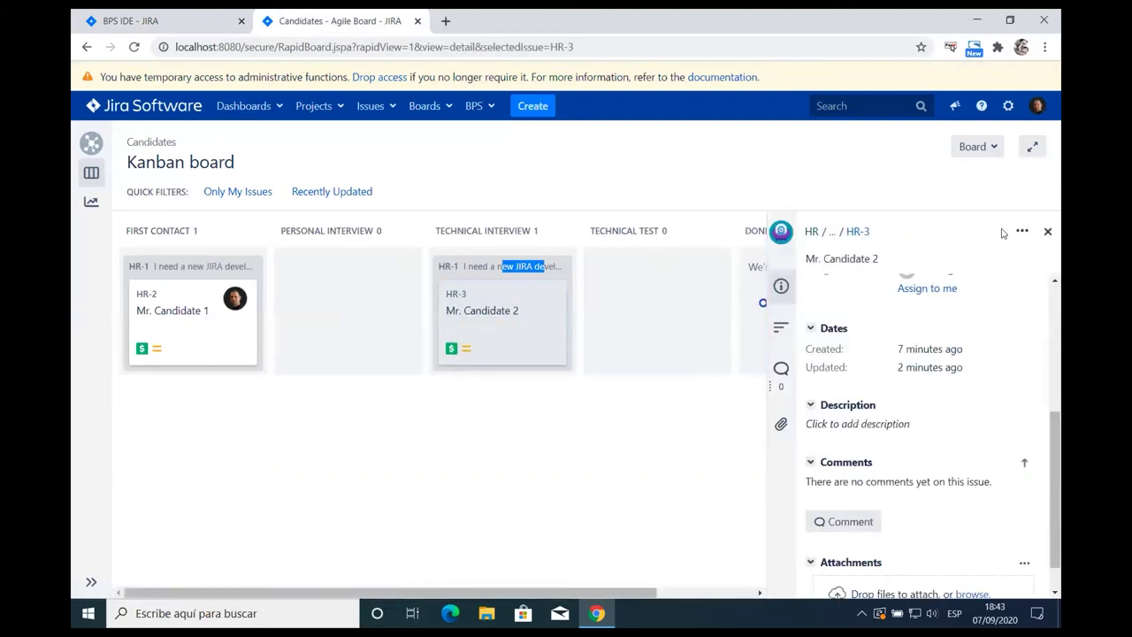
click(1047, 232)
drag(589, 292, 958, 353)
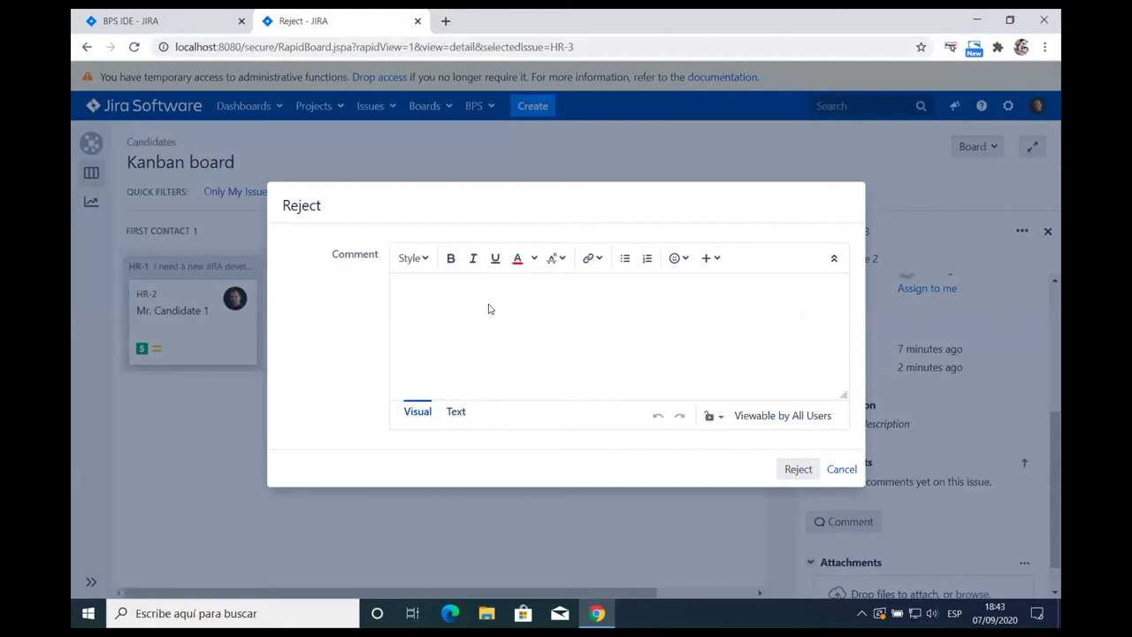
text(asdfasdfasdf)
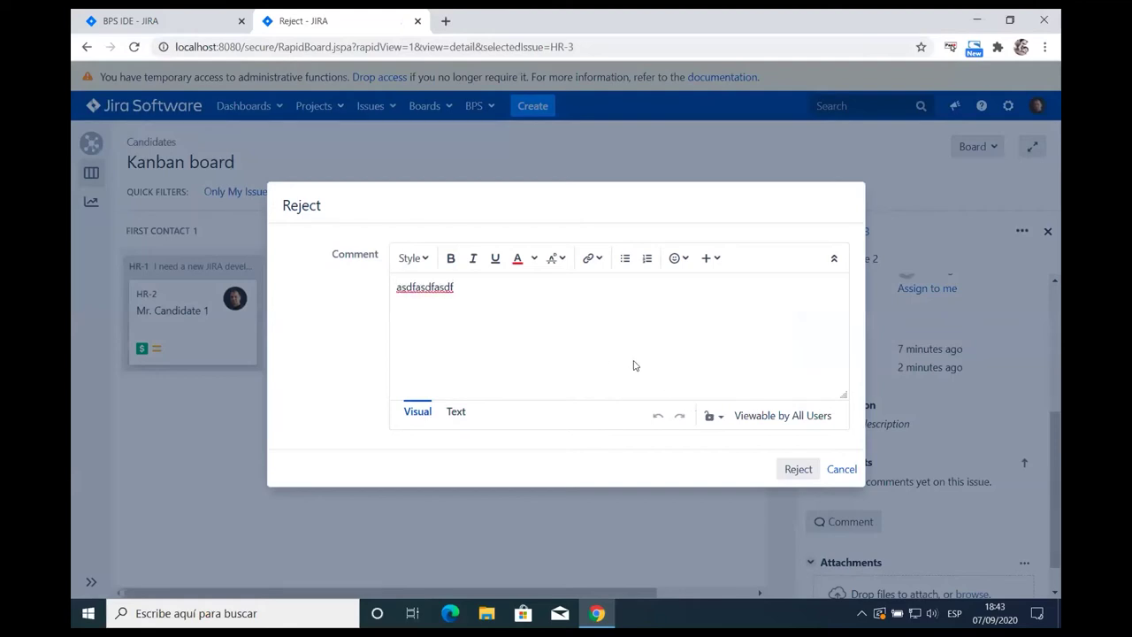
click(797, 474)
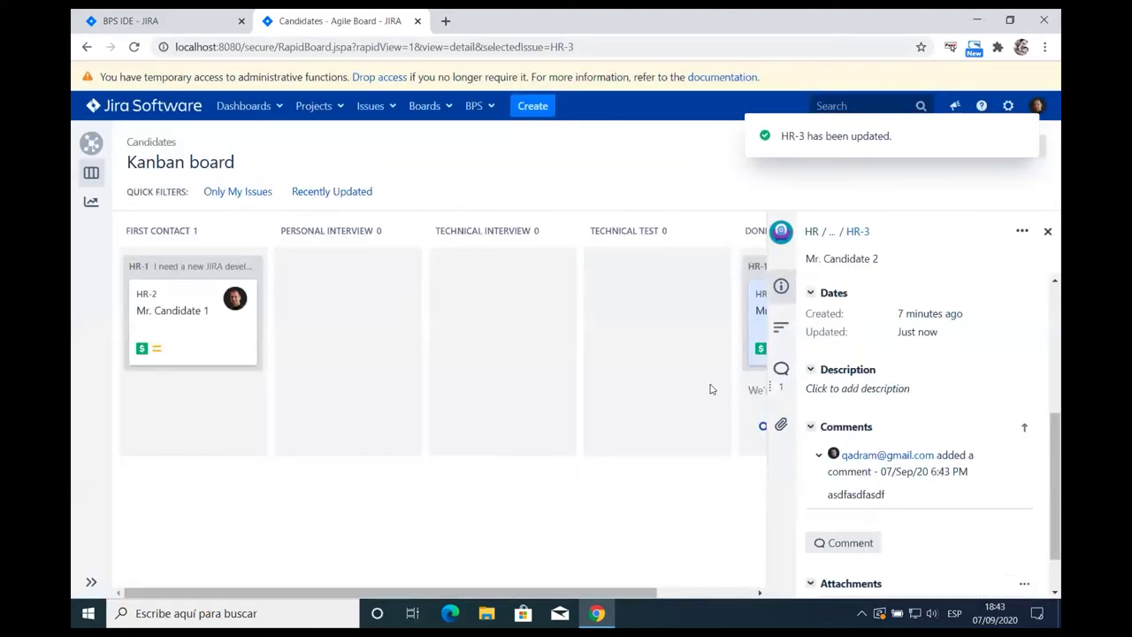
click(1047, 231)
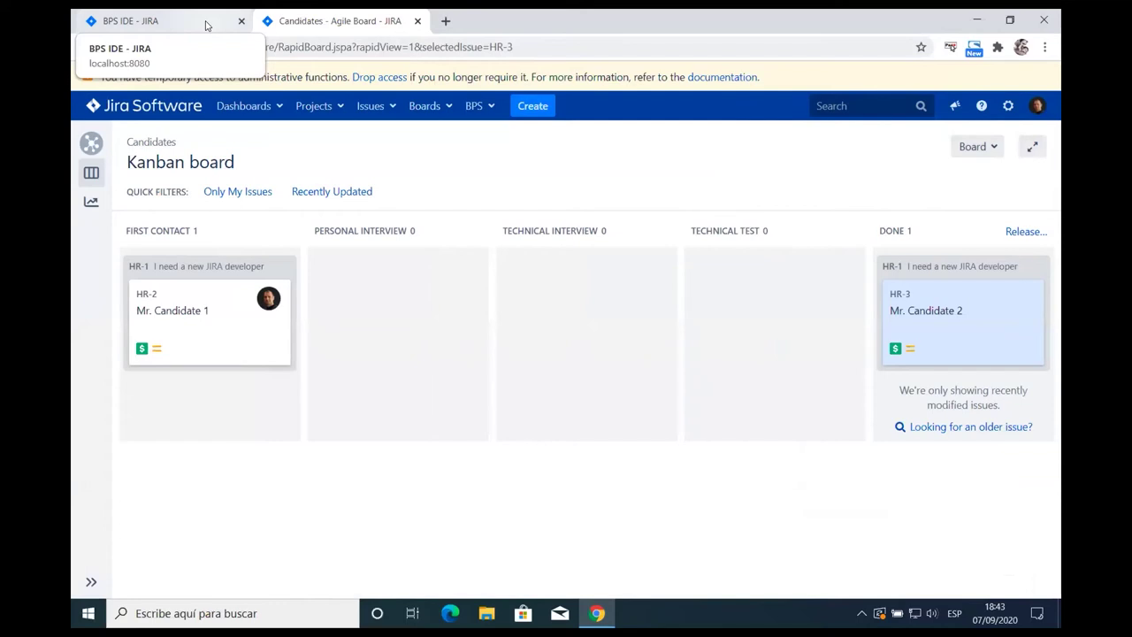
click(205, 25)
- Import the Log Work field from the All fields list into Position's fields
click(1050, 458)
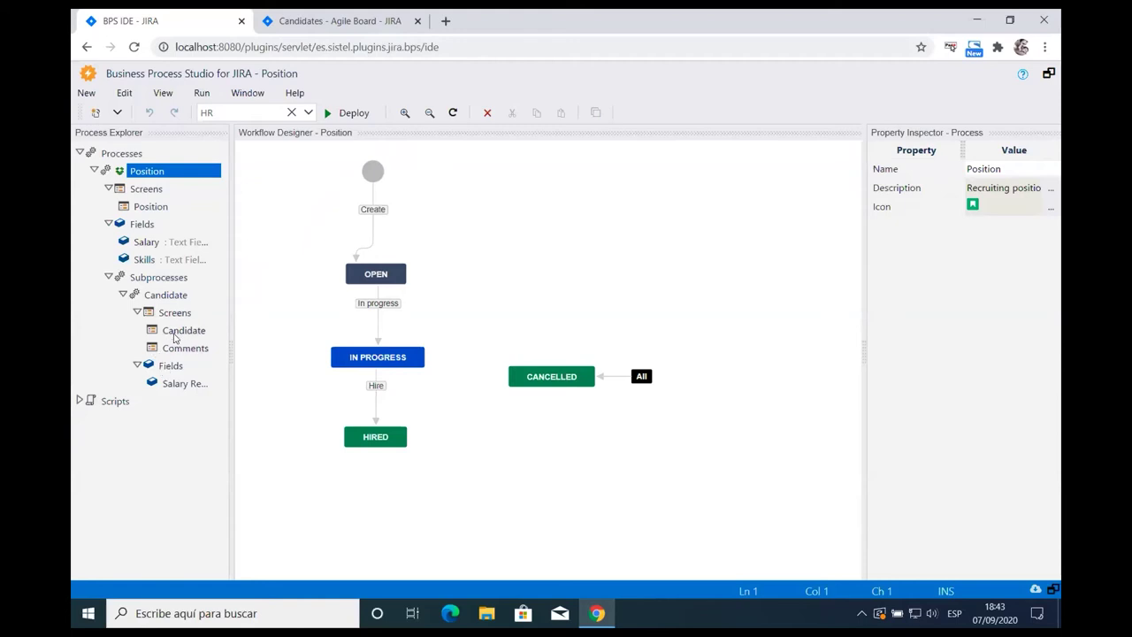
right_click(143, 229)
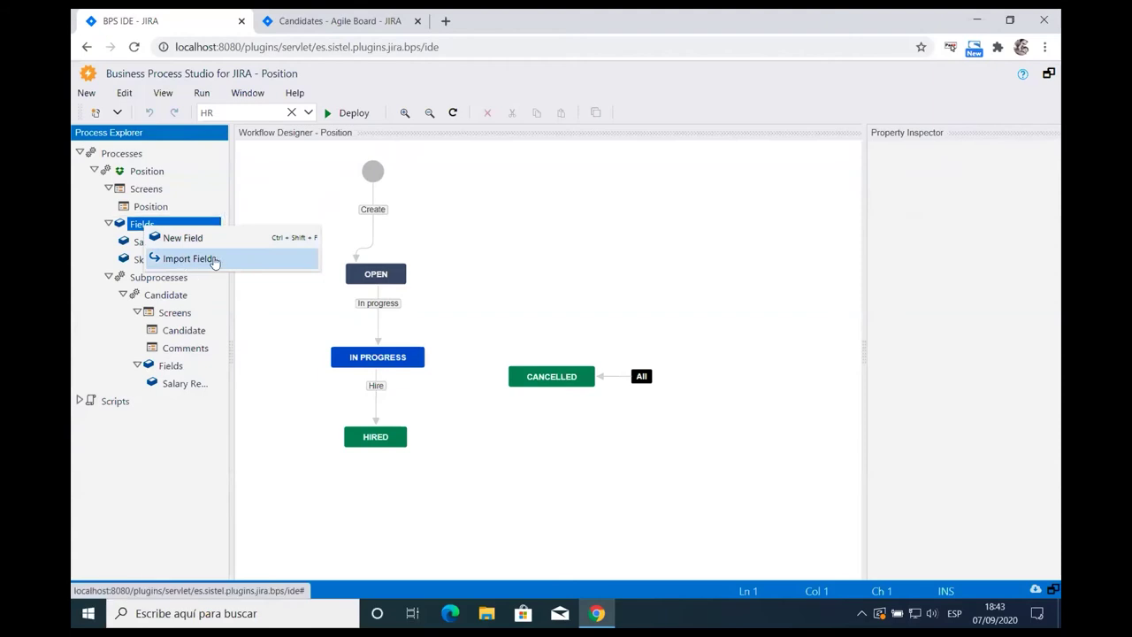
click(213, 262)
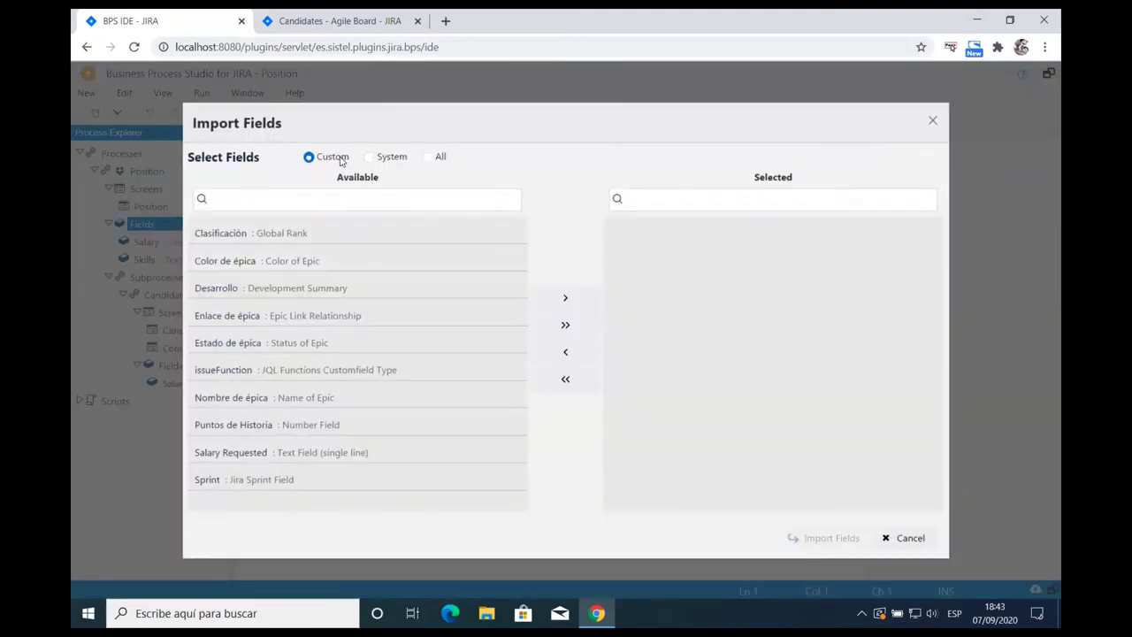
click(370, 159)
click(433, 163)
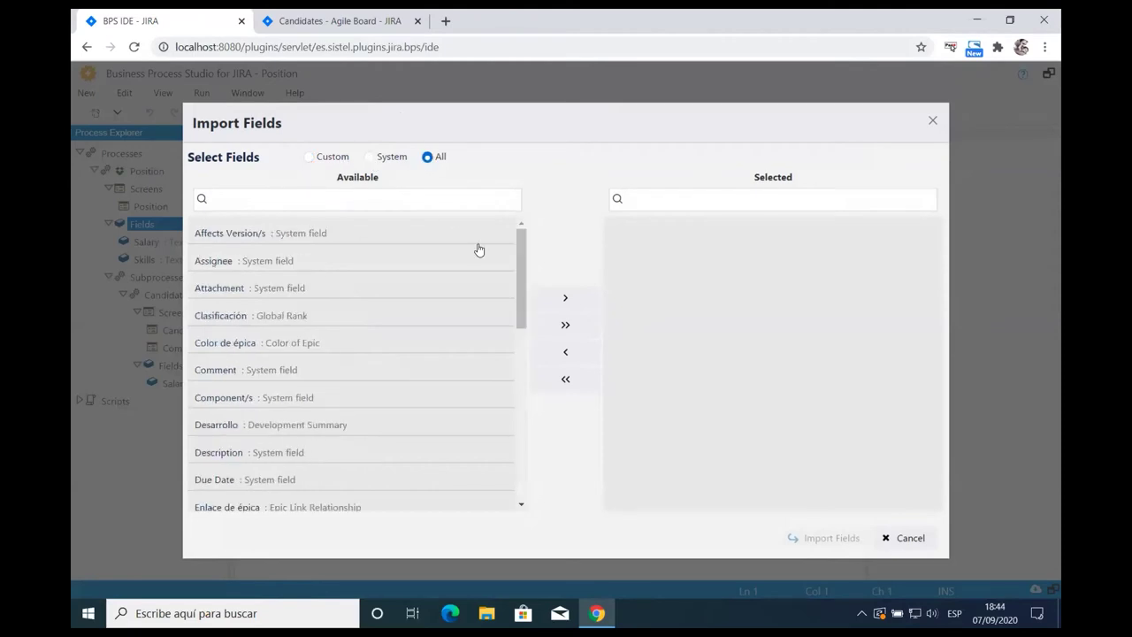
scroll(515, 419, down, 1)
scroll(515, 434, down, 6)
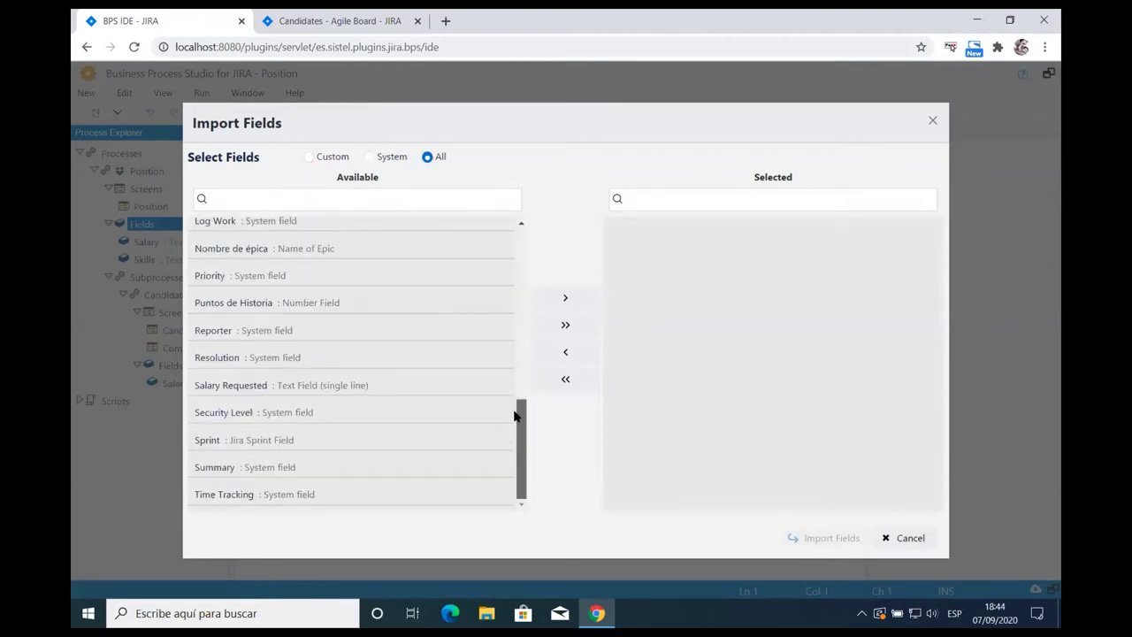
scroll(518, 442, up, 1)
click(266, 296)
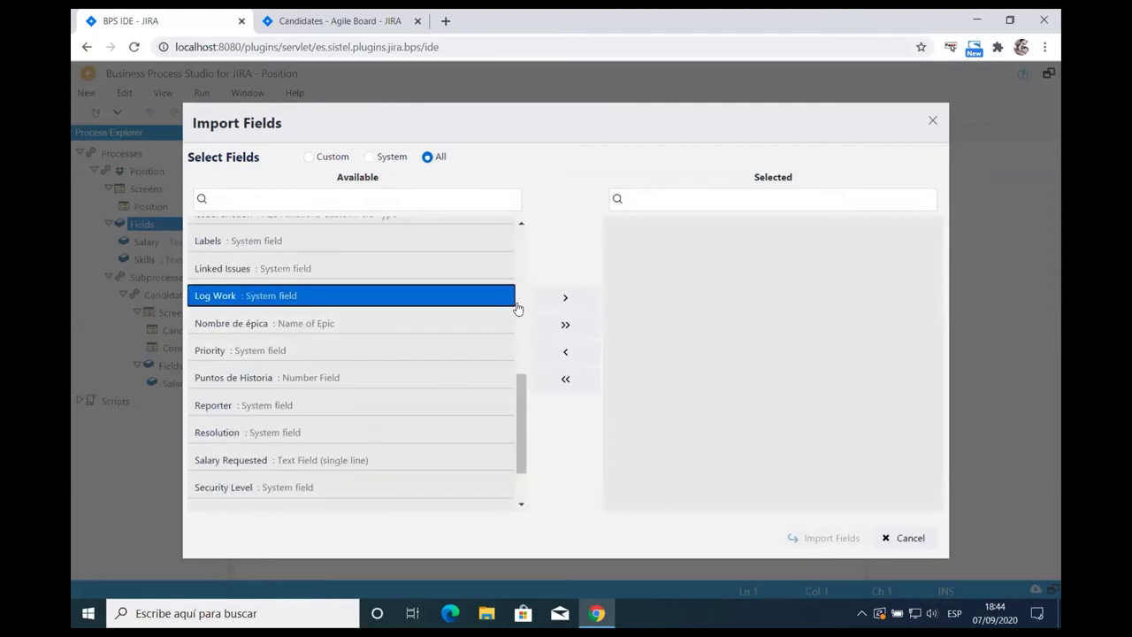
click(565, 297)
click(831, 538)
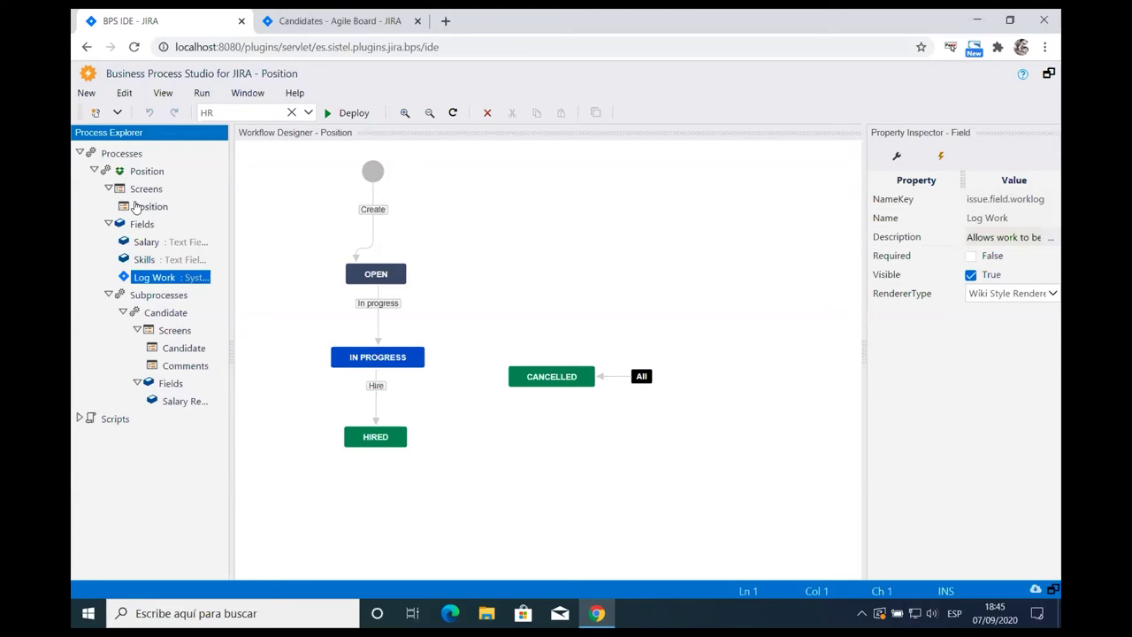
- Show the events of the In progress transition between OPEN and IN PROGRESS in the Property Inspector
click(377, 297)
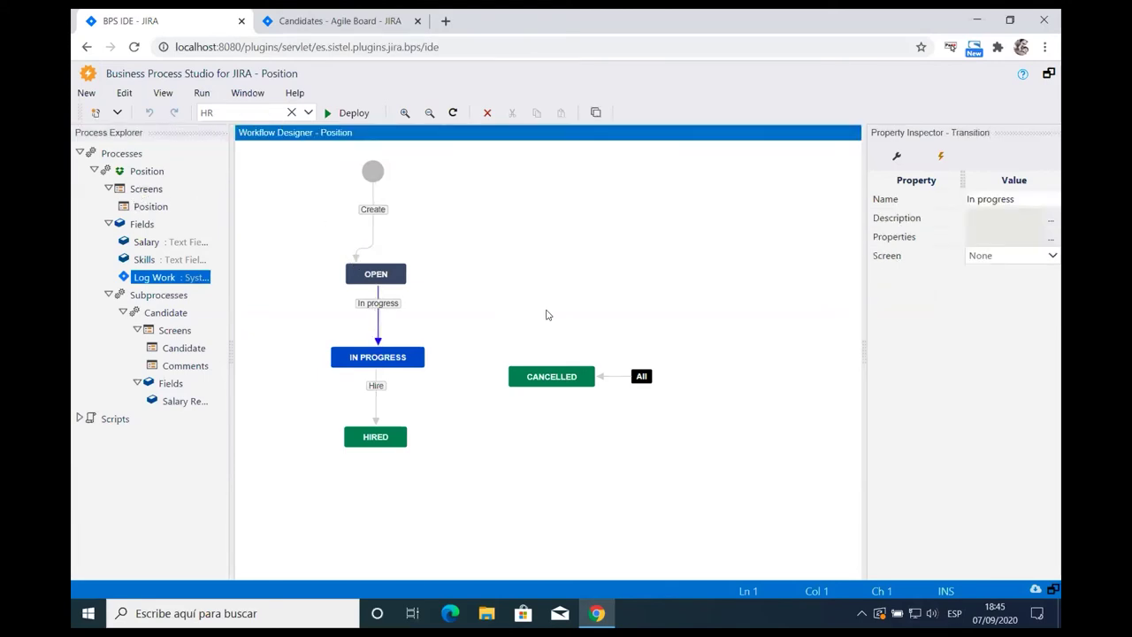
click(898, 162)
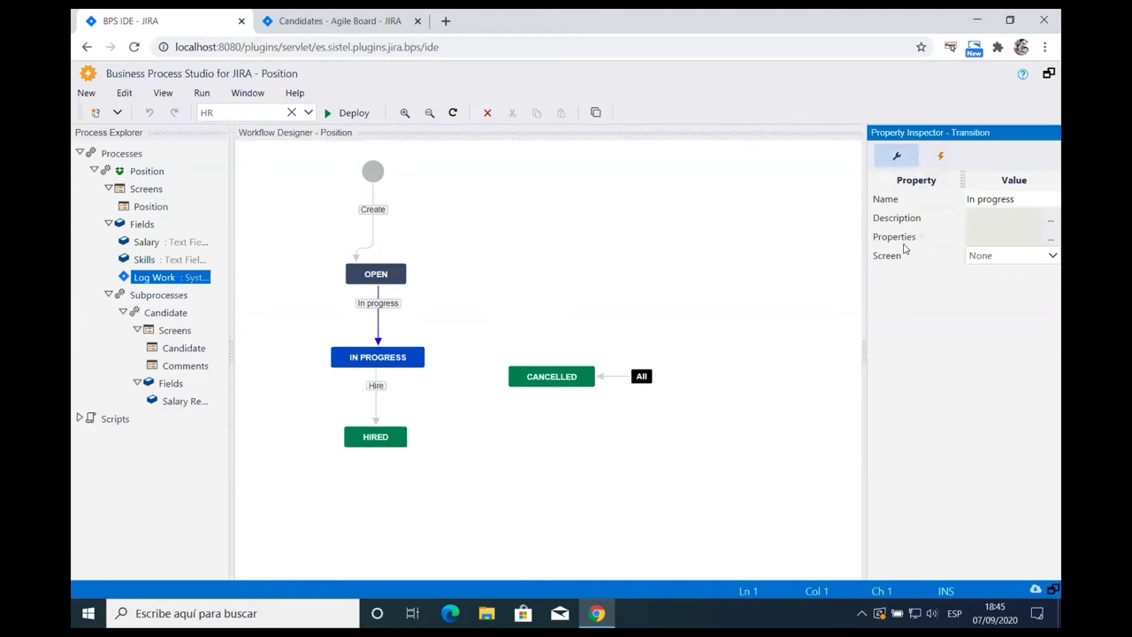
click(939, 164)
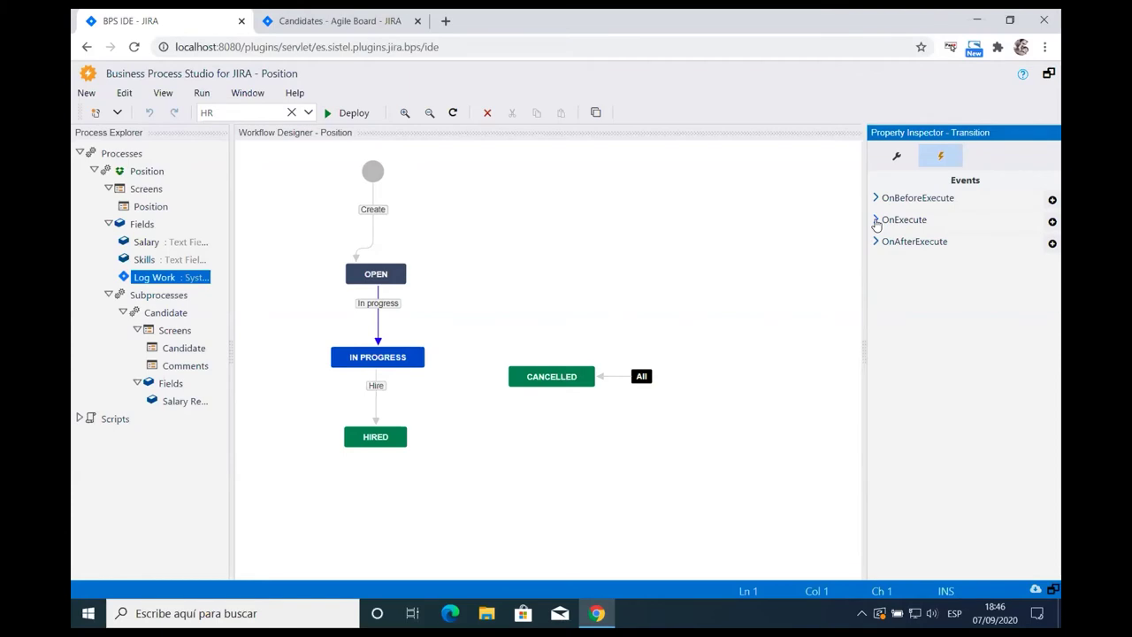
- Expand the In progress transition's OnAfterExecute post-functions, widen the inspector, and bring up the add-event choices
click(370, 274)
click(875, 241)
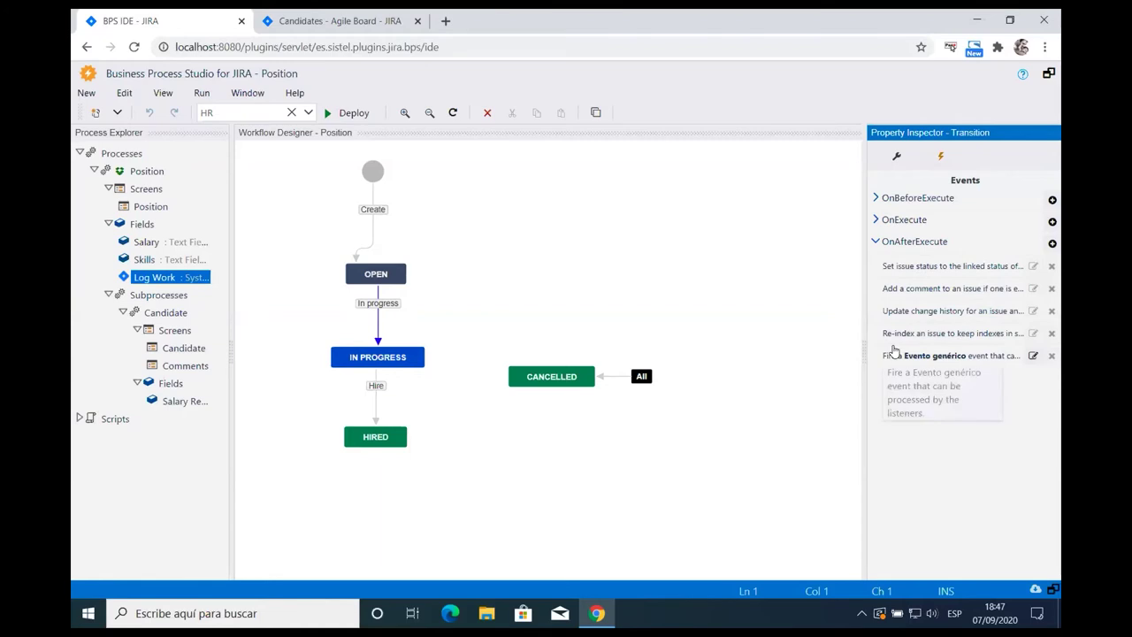
drag(860, 346, 811, 353)
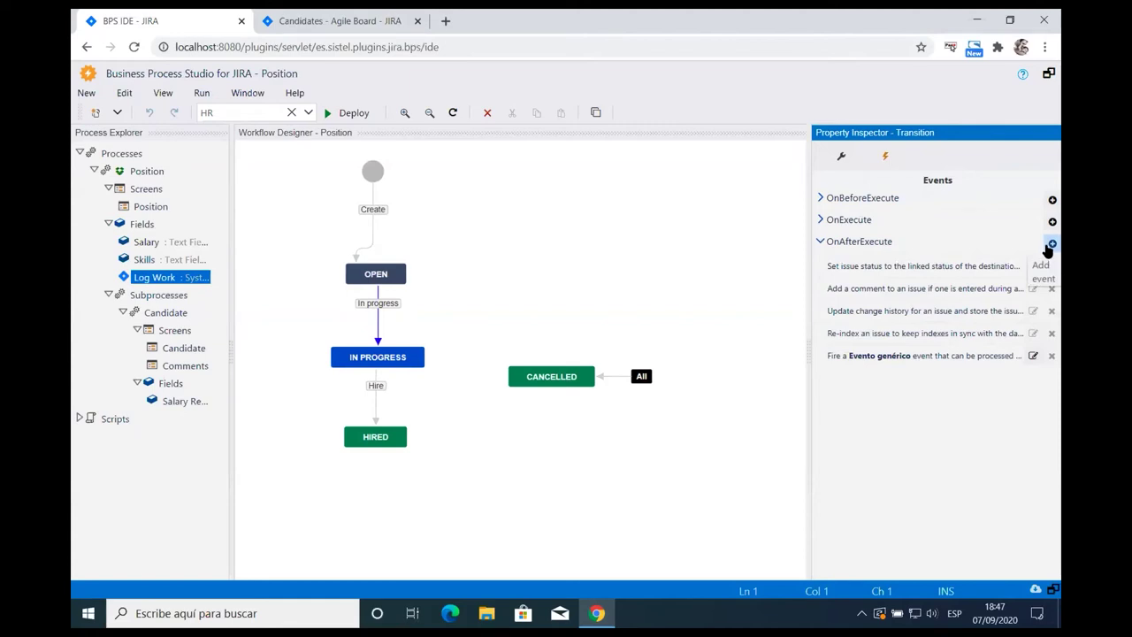
click(1046, 247)
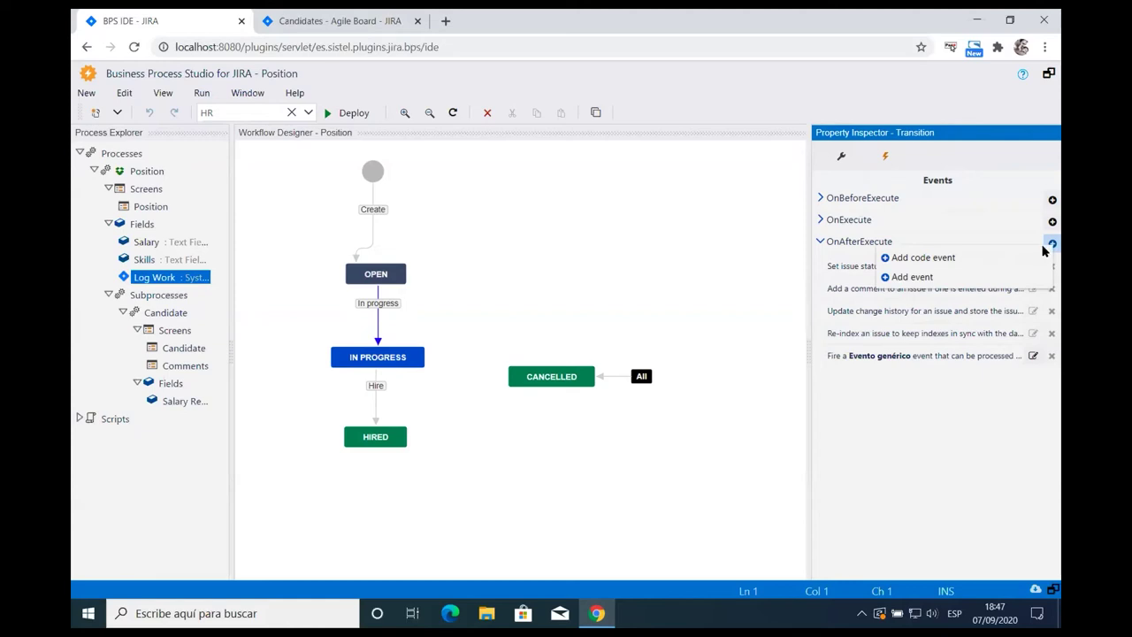
click(985, 262)
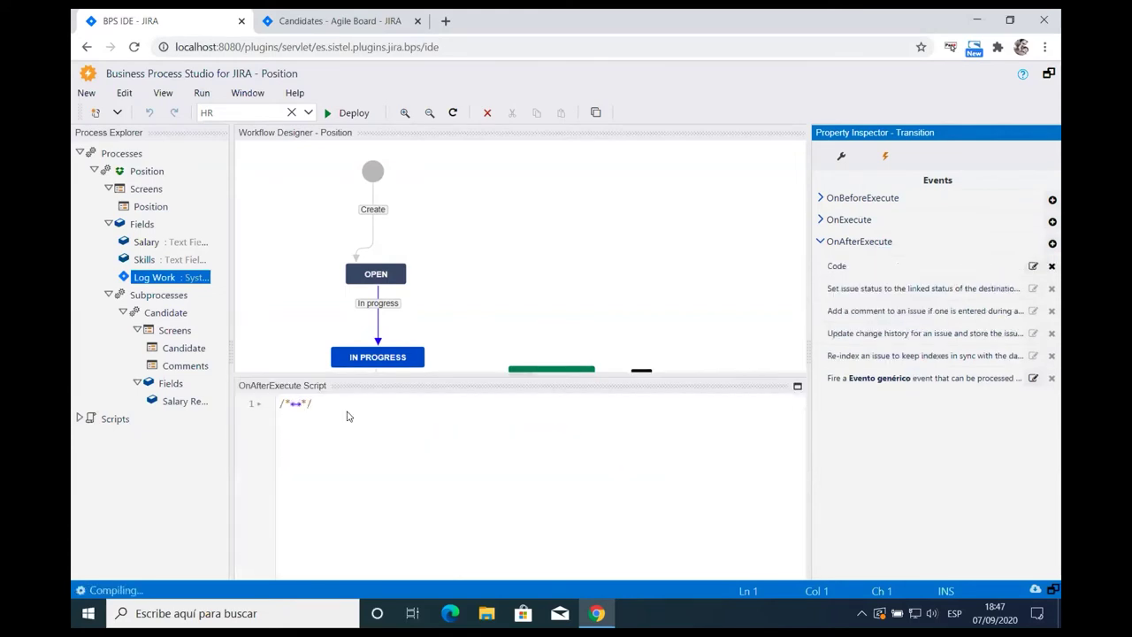
click(347, 416)
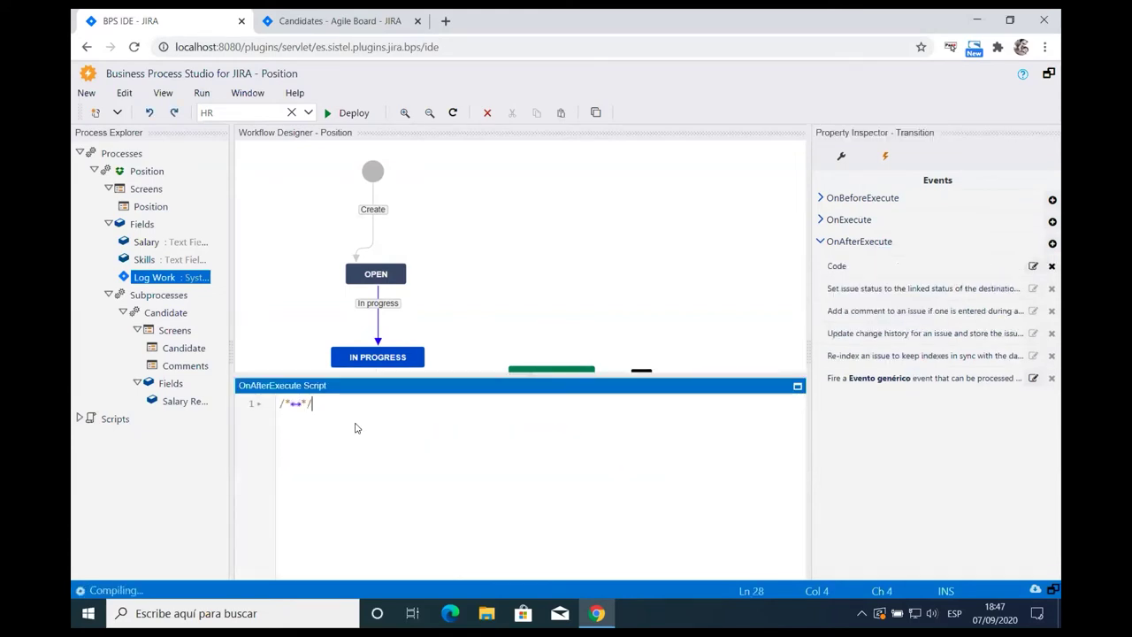
click(296, 404)
scroll(418, 471, down, 2)
scroll(419, 471, down, 3)
scroll(420, 475, down, 1)
scroll(419, 475, down, 1)
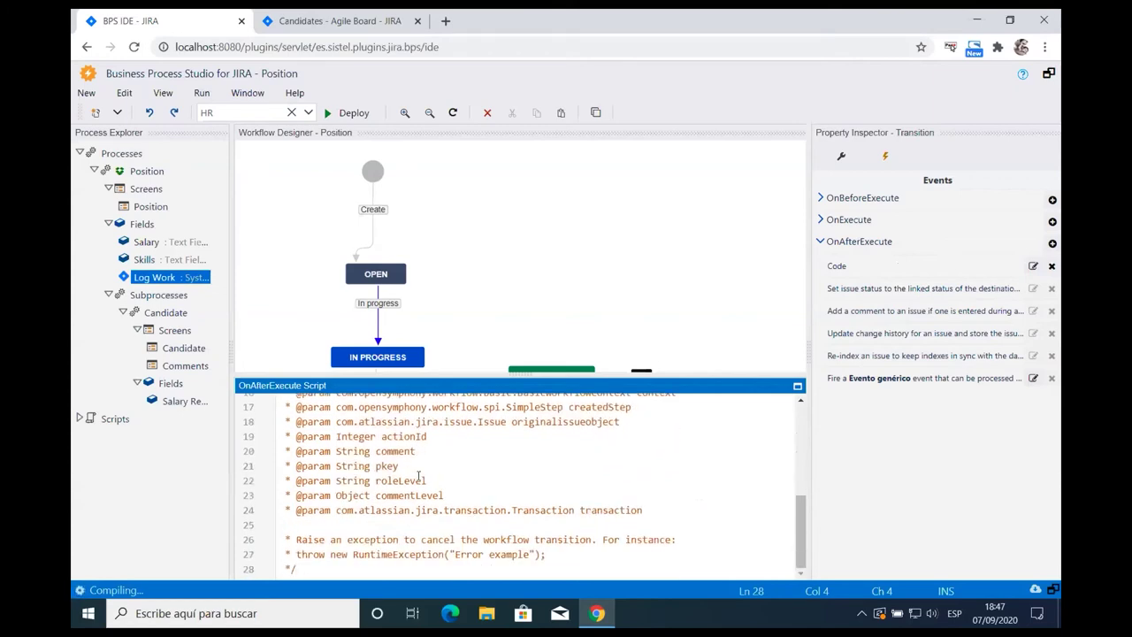
scroll(419, 476, up, 5)
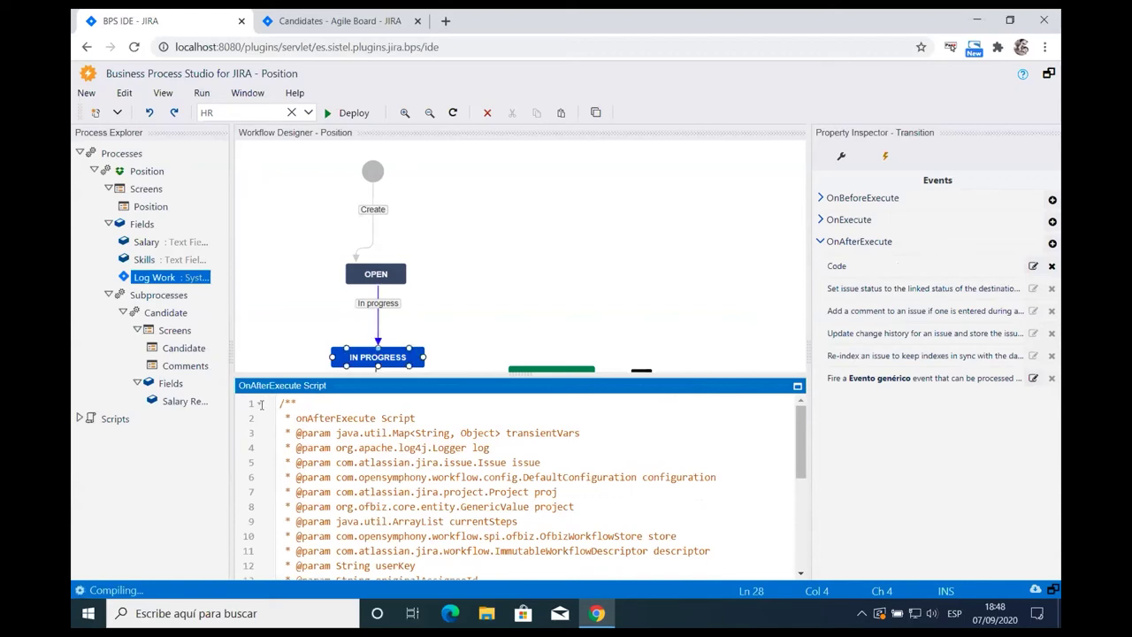
key(ctrl+q)
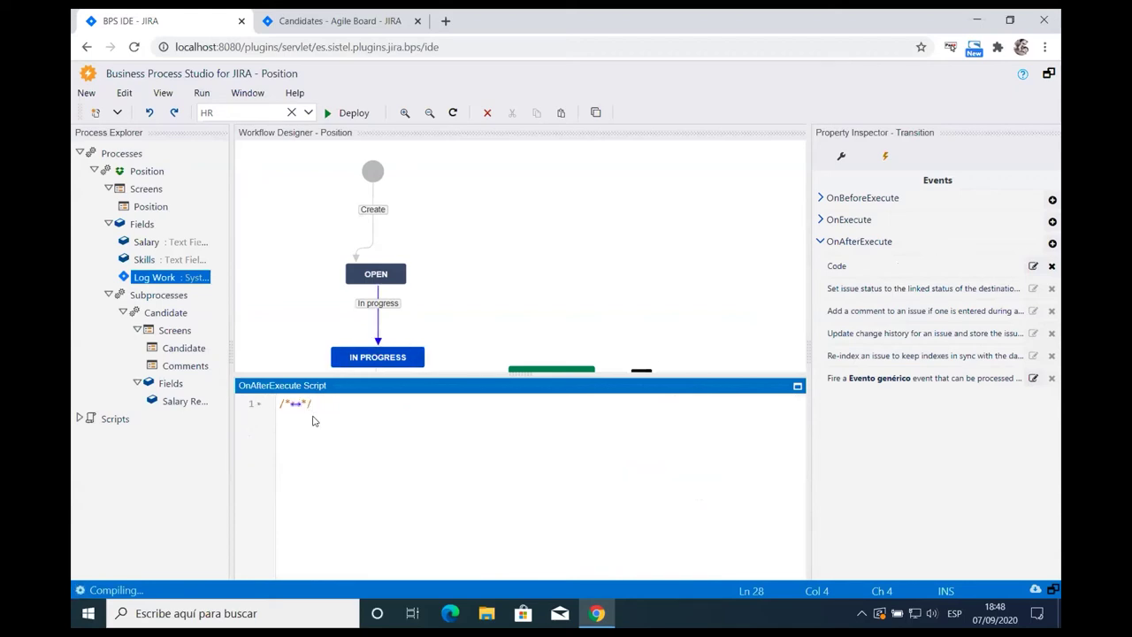
key(Return)
click(1049, 267)
key(Return)
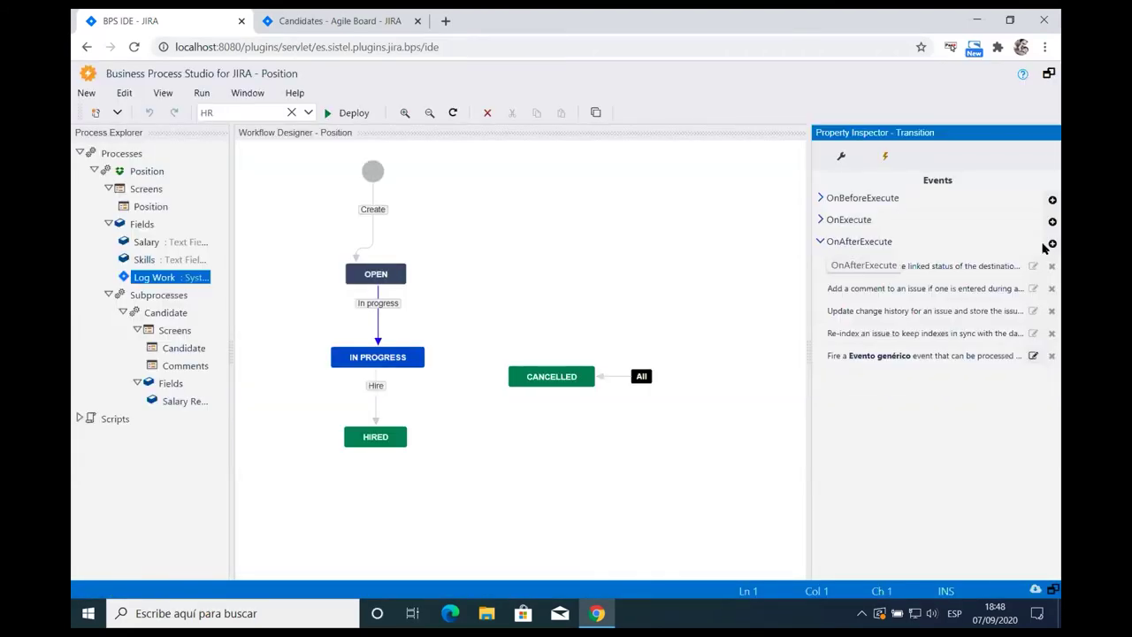
click(1052, 243)
- Pick Add a comment from the ready-made post-functions for OnAfterExecute and confirm it
click(911, 277)
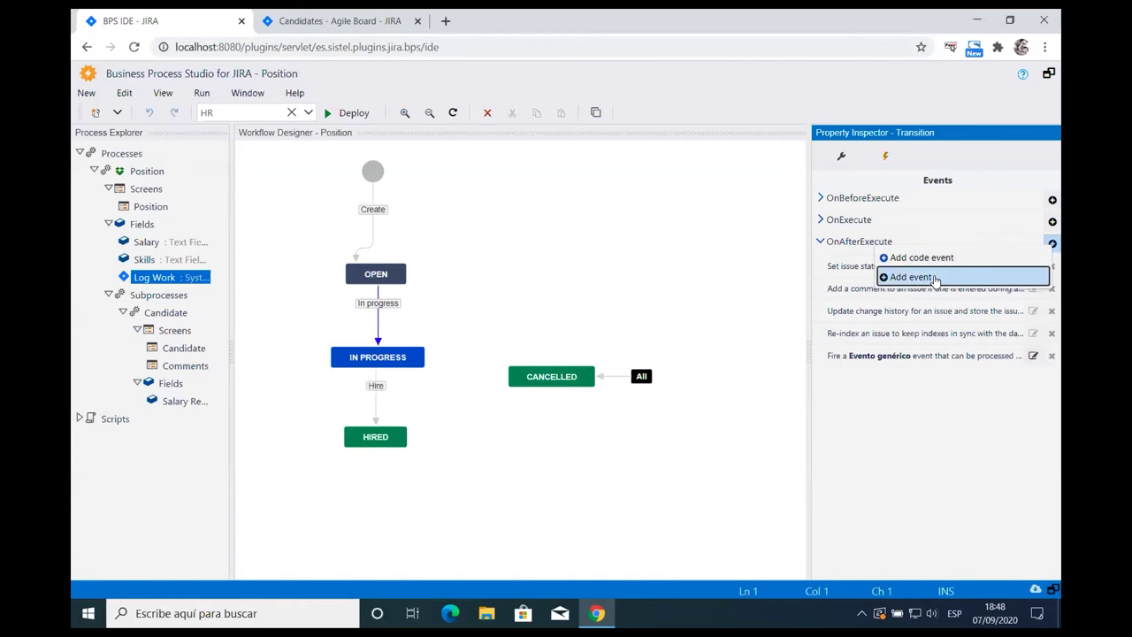
drag(552, 375, 566, 219)
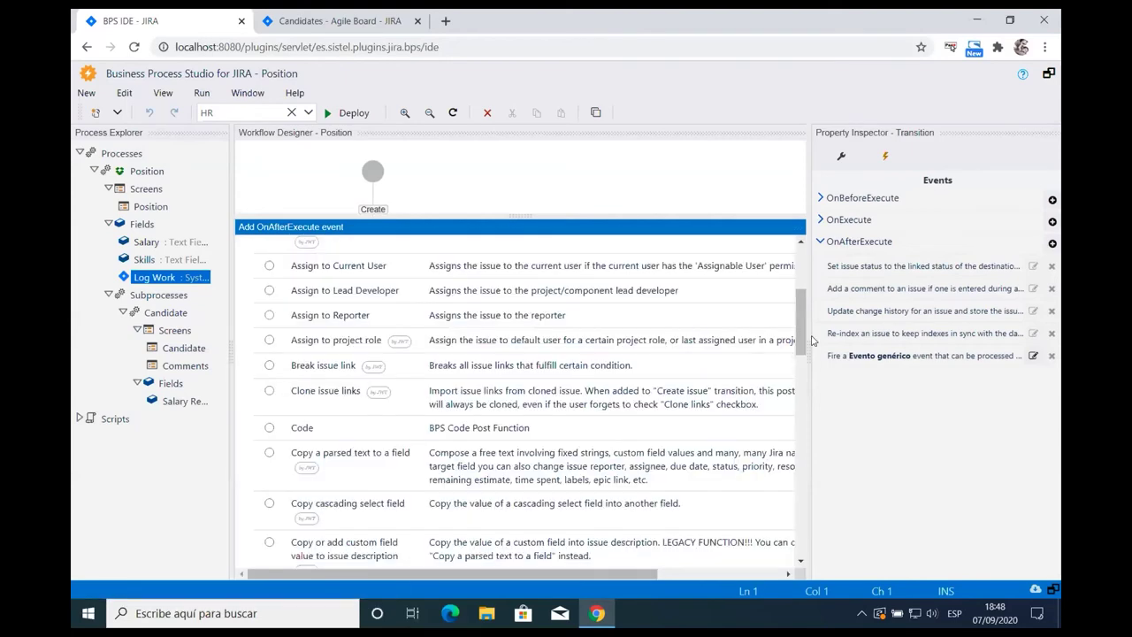
scroll(804, 271, up, 1)
scroll(458, 293, up, 3)
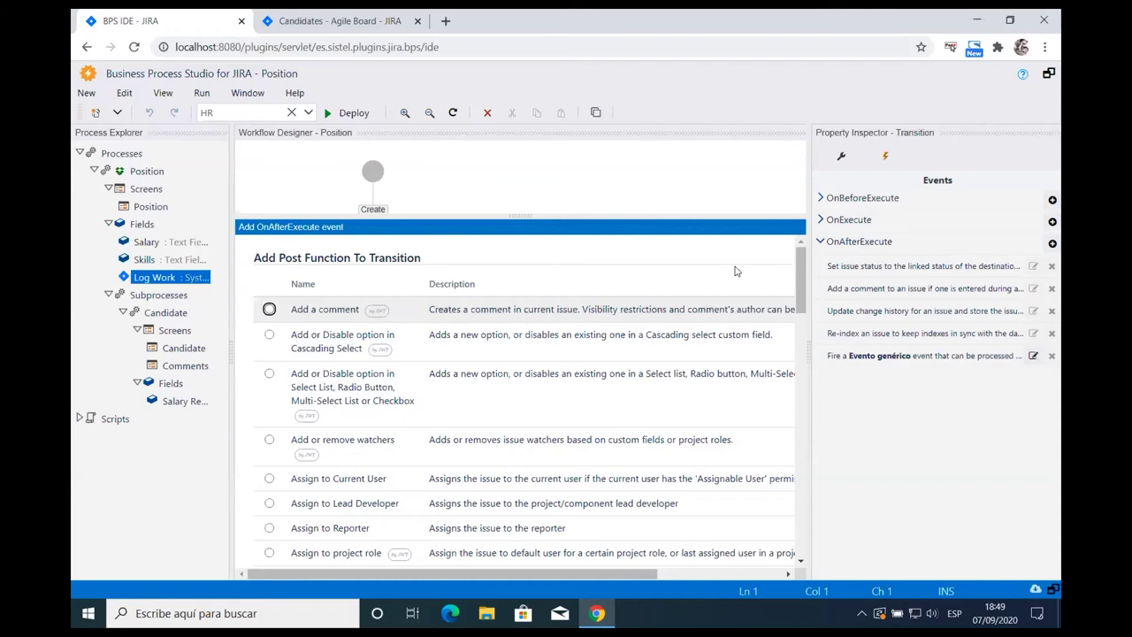
click(269, 308)
scroll(795, 384, down, 15)
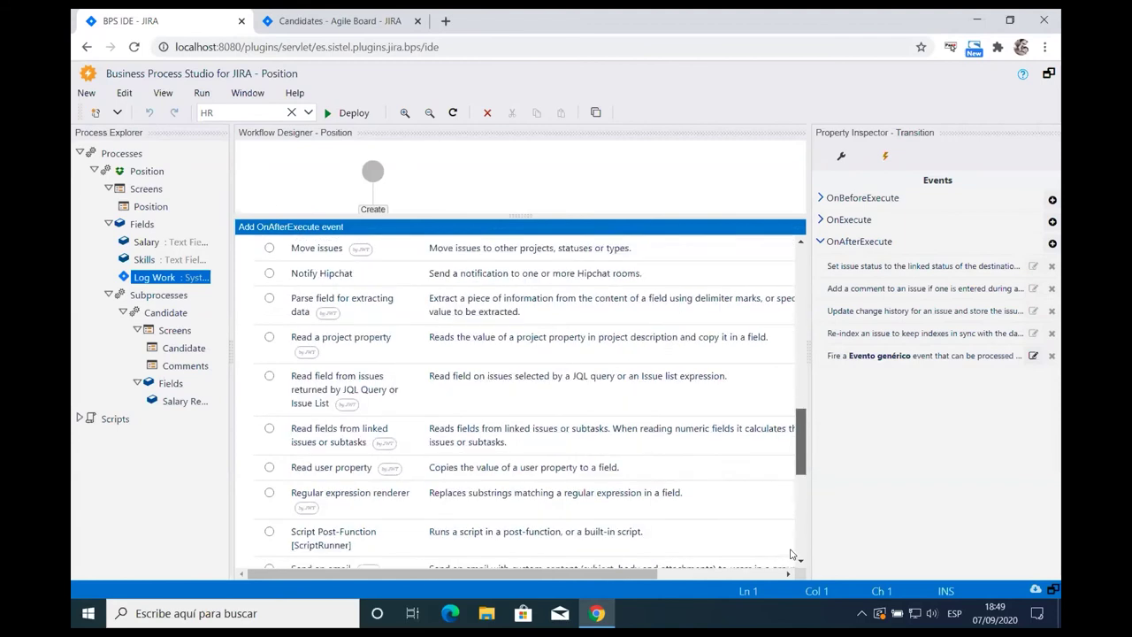
click(271, 535)
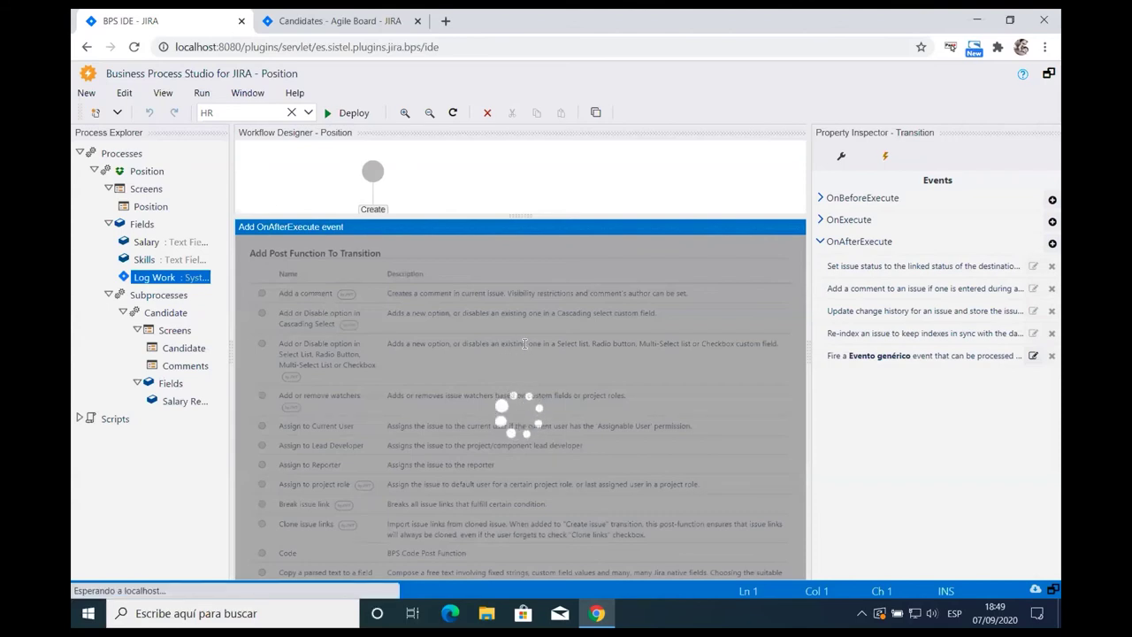
- Add the Create a comment post-function, keeping default unrestricted visibility and an empty body
drag(801, 333, 796, 258)
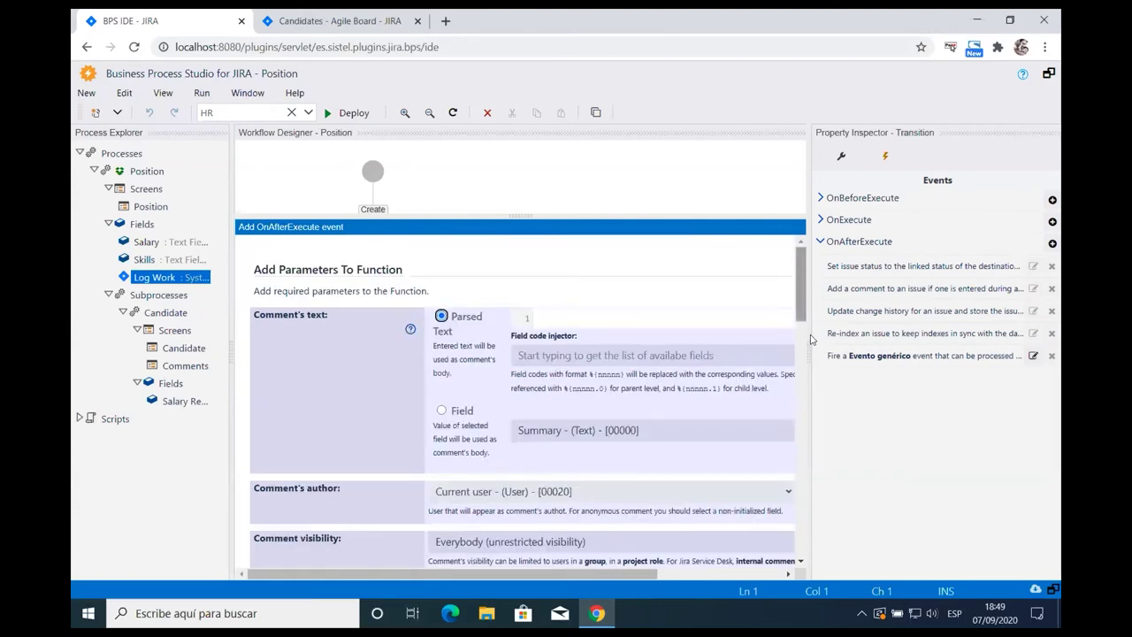
drag(807, 346, 962, 367)
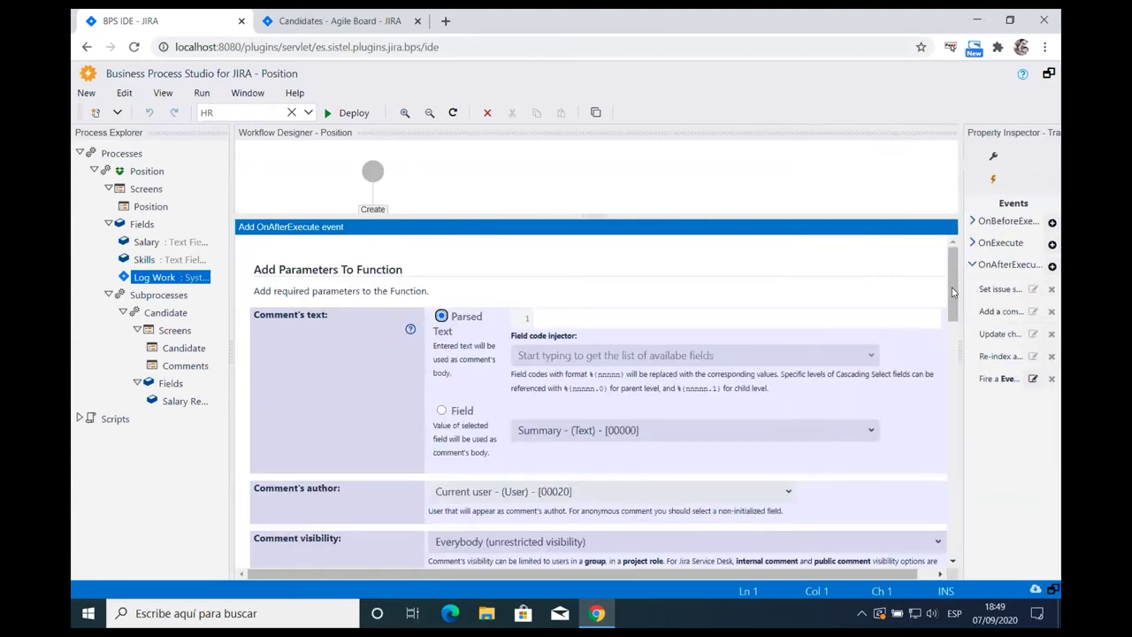
scroll(952, 316, down, 6)
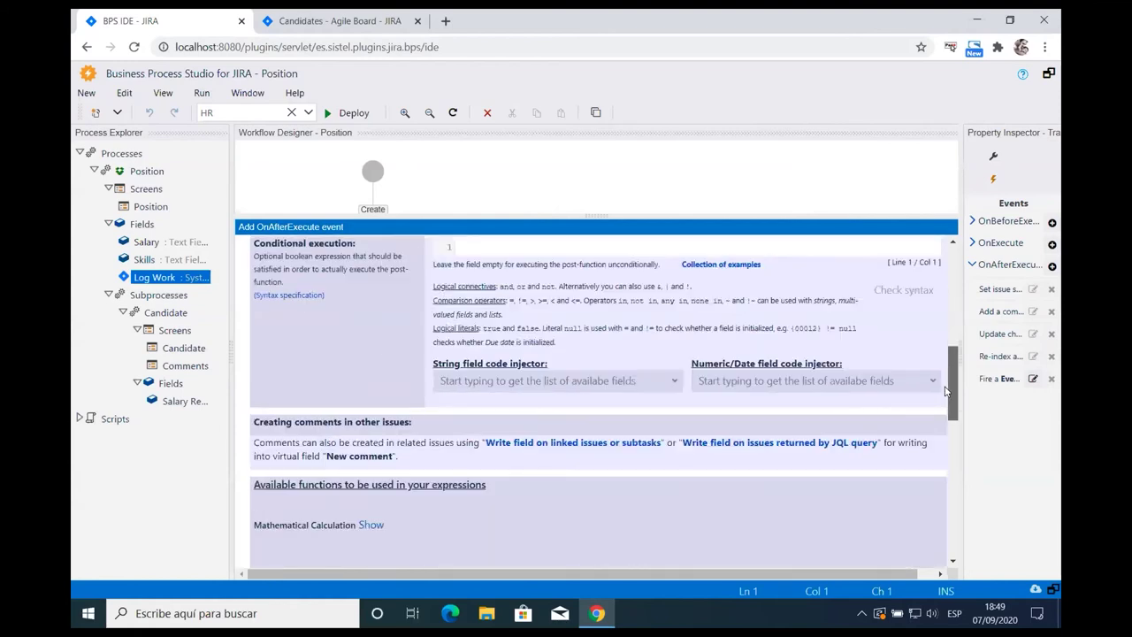
drag(946, 392, 951, 328)
scroll(951, 328, up, 10)
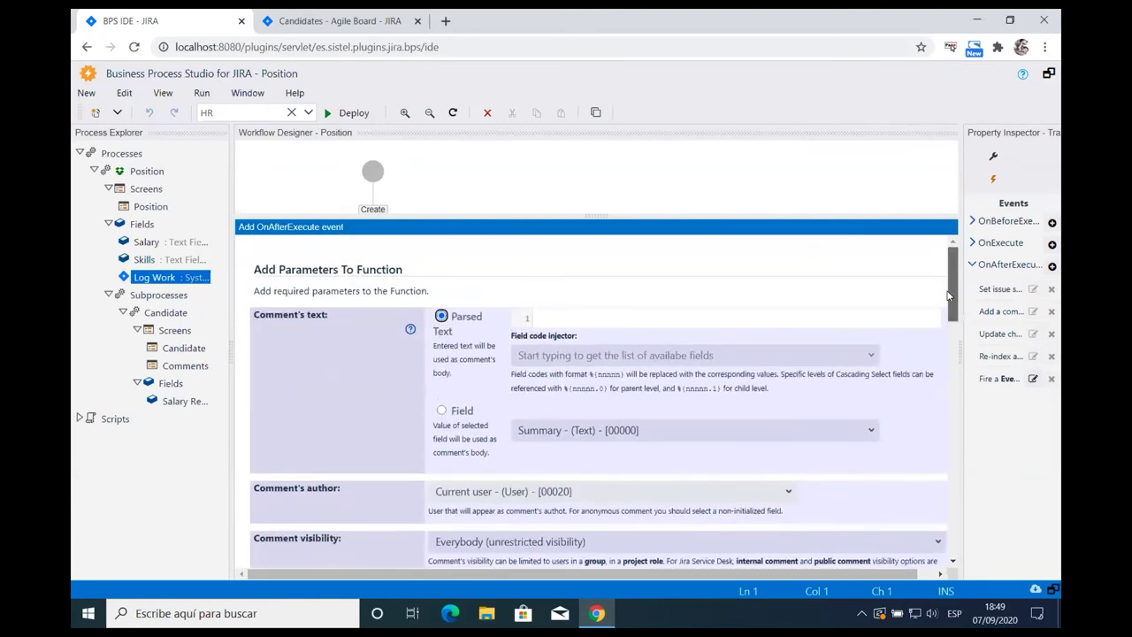
scroll(951, 492, down, 10)
click(555, 533)
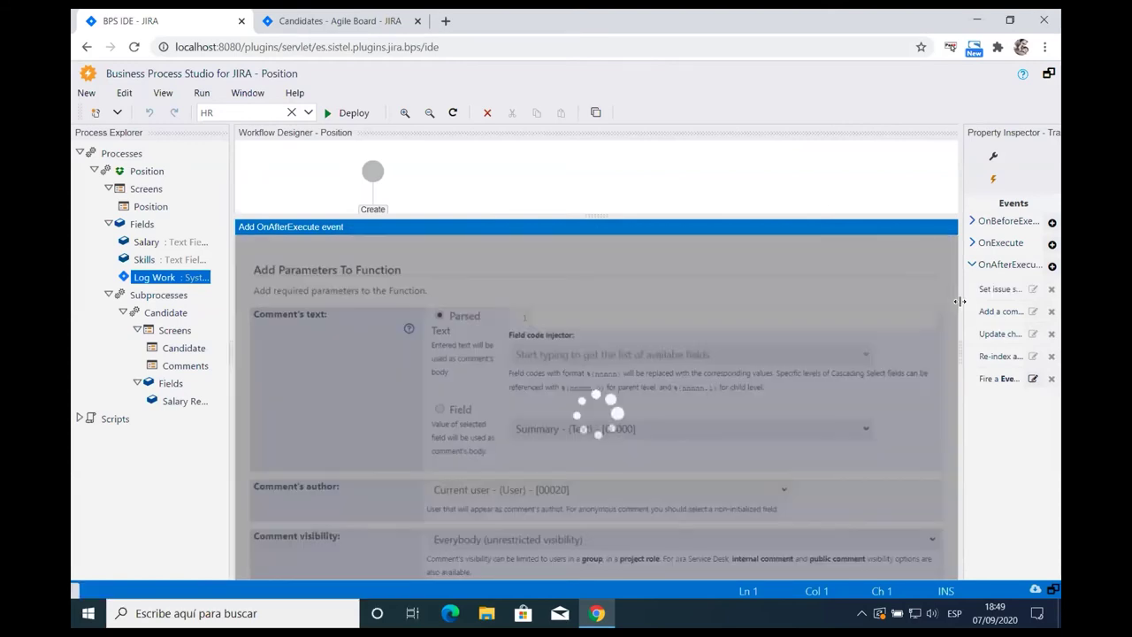
drag(960, 300, 706, 295)
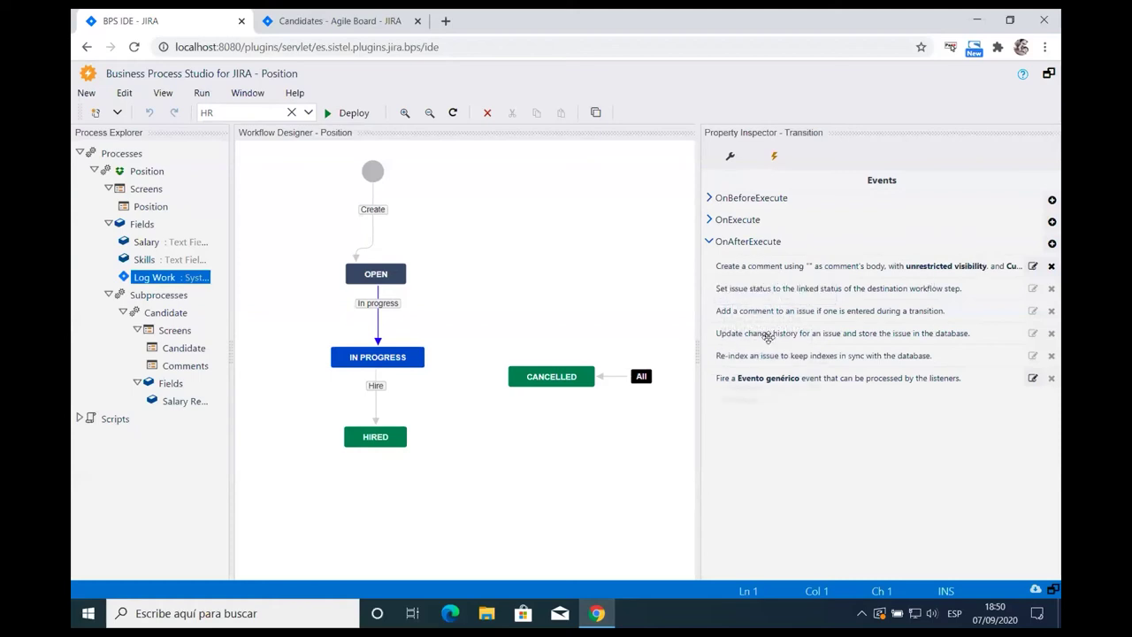
- Reorder the comment post-function, then browse the validators available as OnExecute events
drag(759, 266, 751, 389)
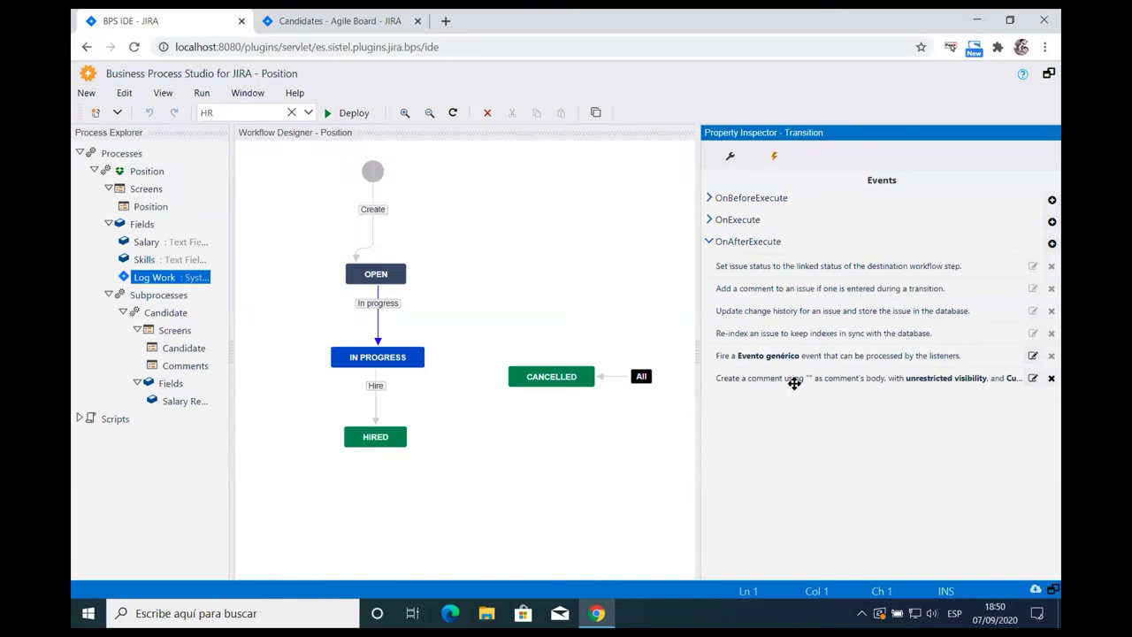
click(709, 242)
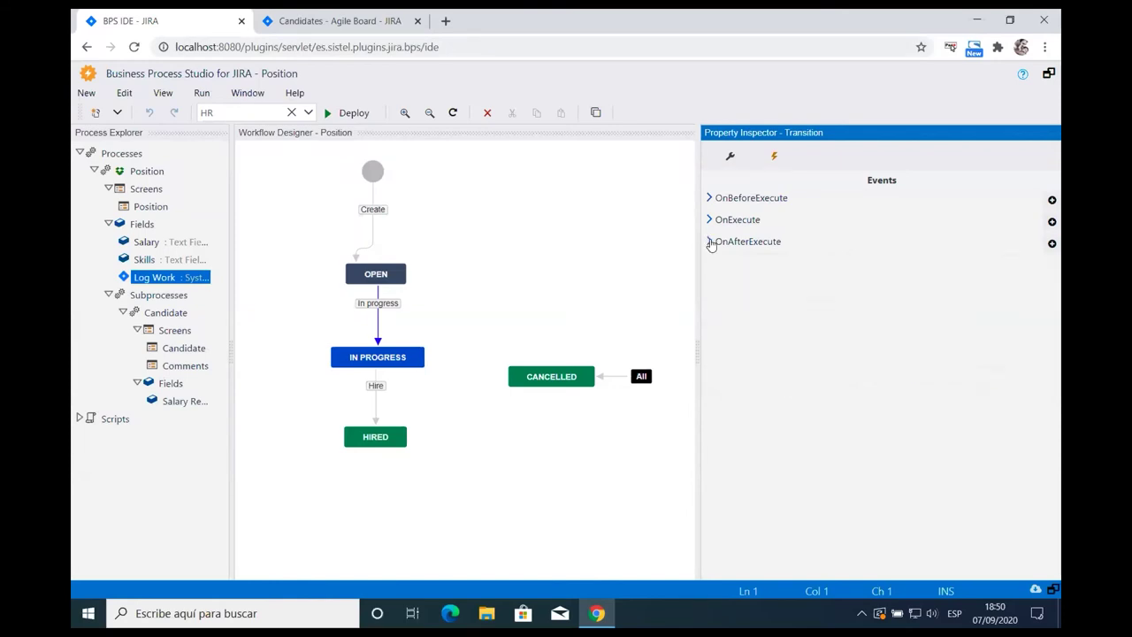
click(709, 220)
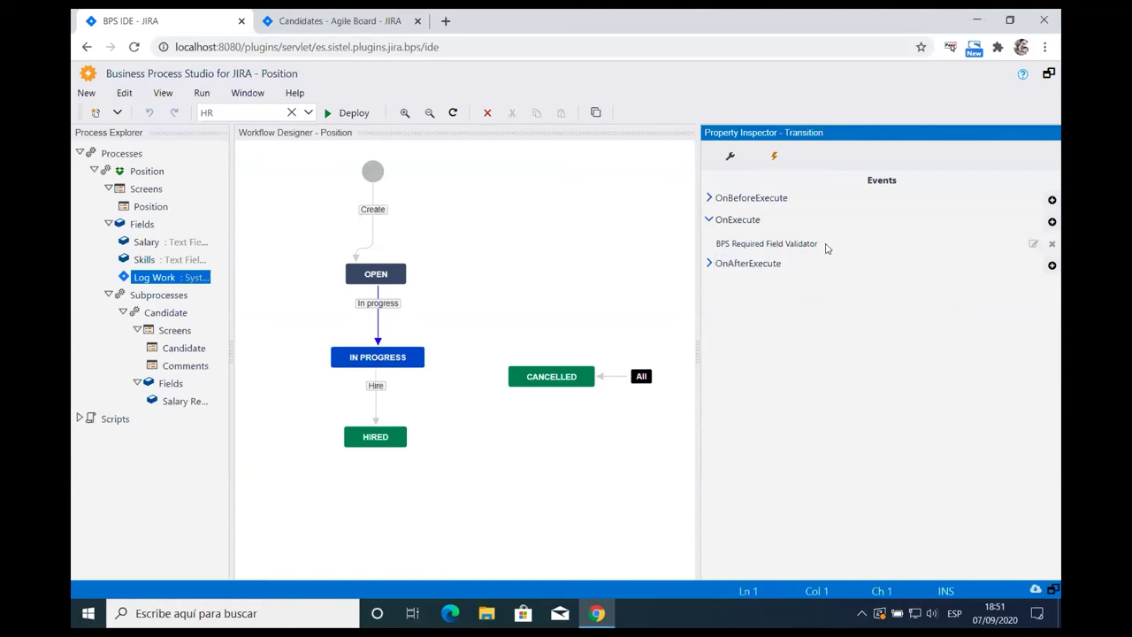
click(1050, 222)
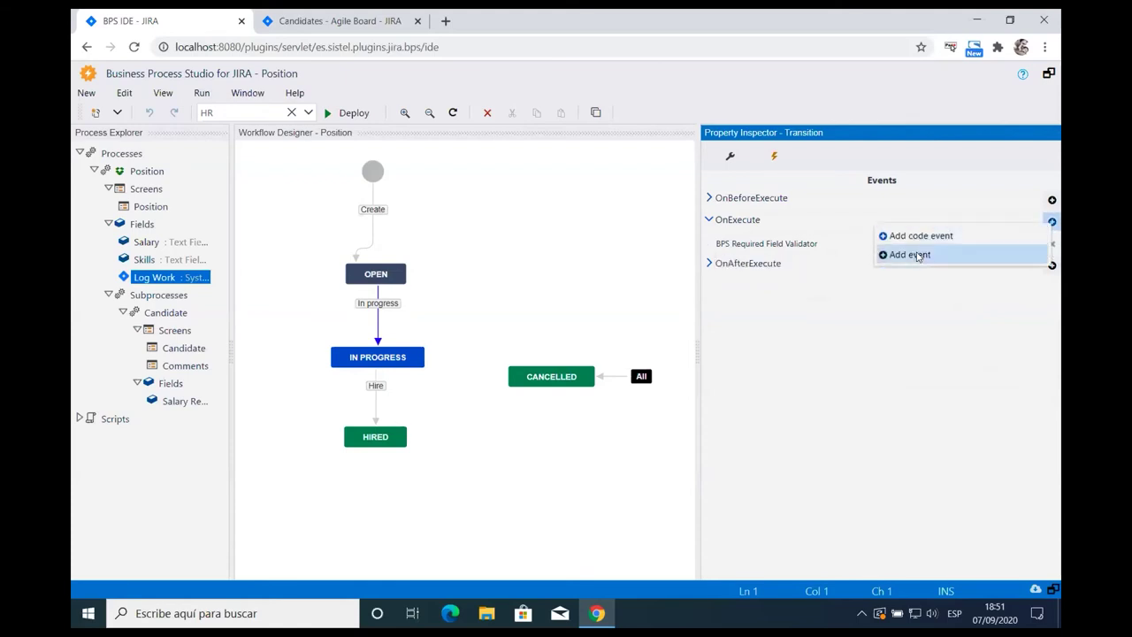
click(913, 253)
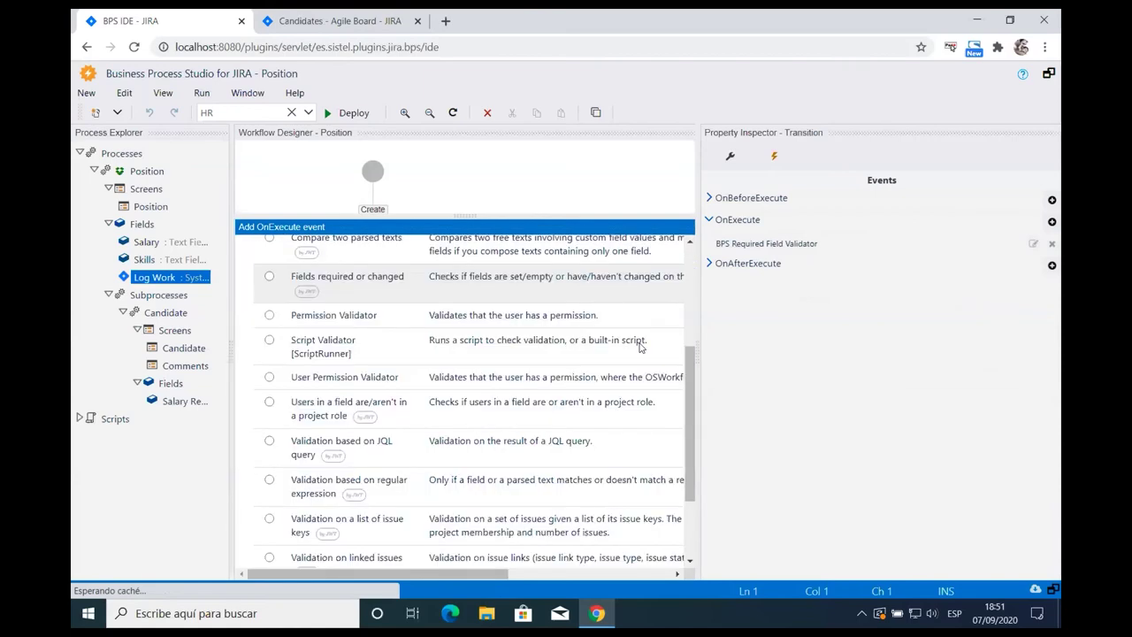
scroll(672, 398, up, 3)
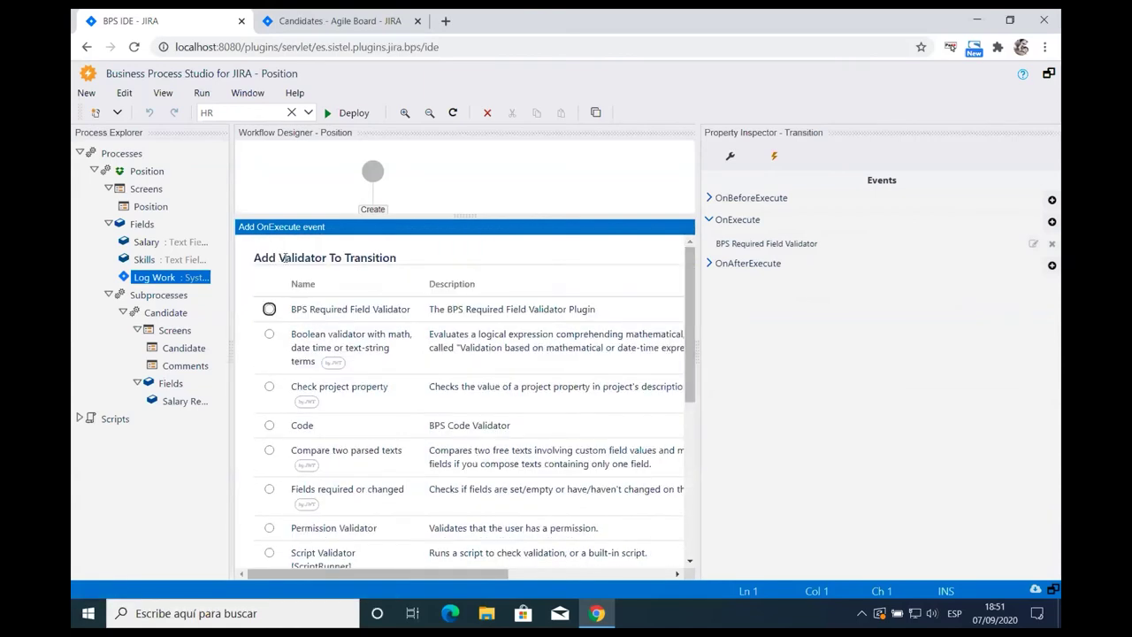
drag(699, 310, 839, 333)
drag(553, 215, 559, 299)
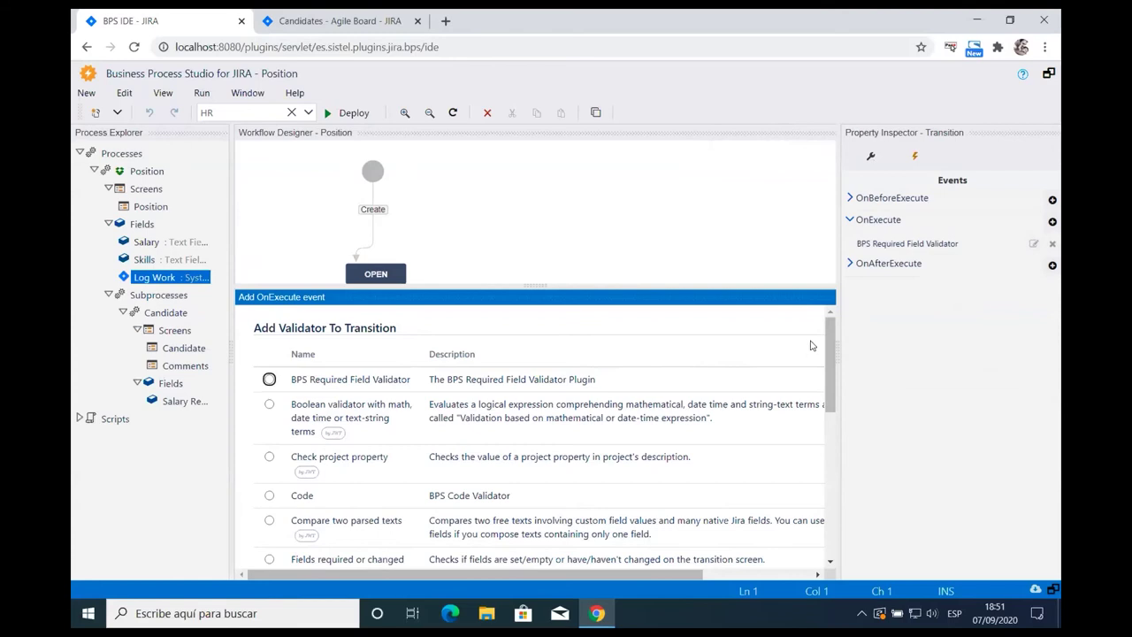
- Expand OnBeforeExecute and browse the conditions available to add before execution
click(850, 198)
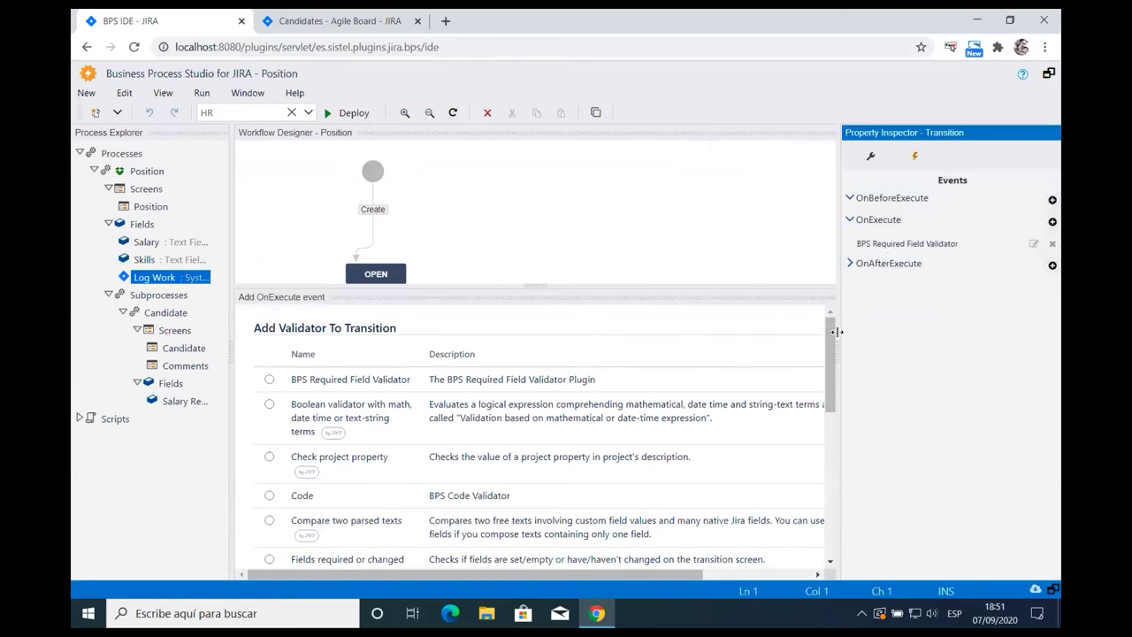
mouse_move(831, 337)
mouse_down()
mouse_move(897, 228)
mouse_move(831, 337)
mouse_up()
click(1052, 198)
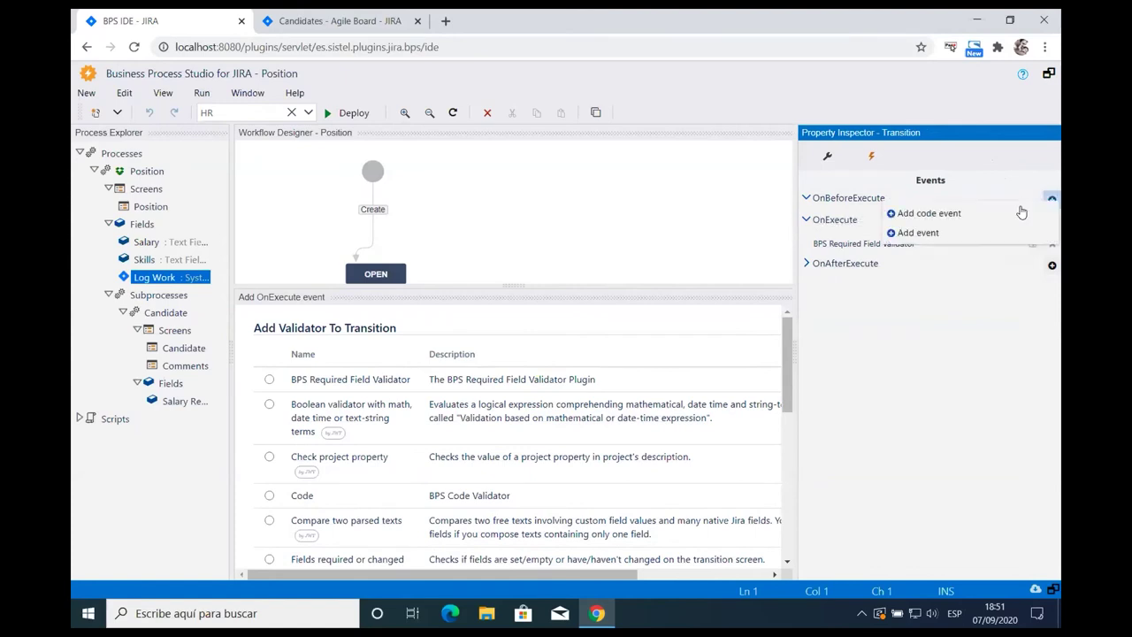
click(933, 232)
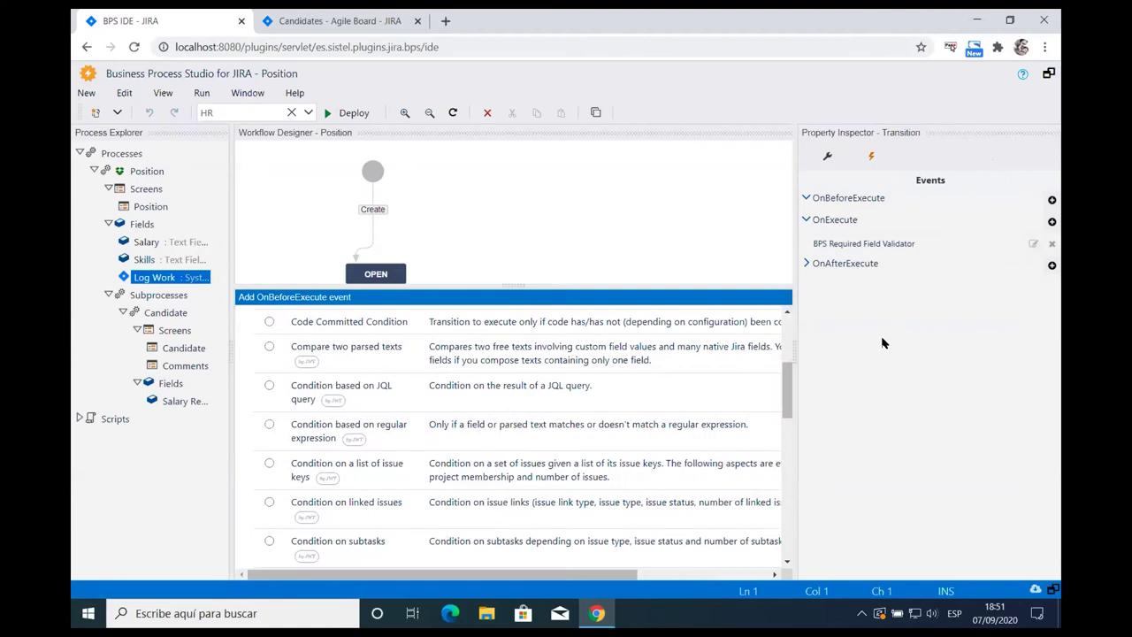
click(788, 311)
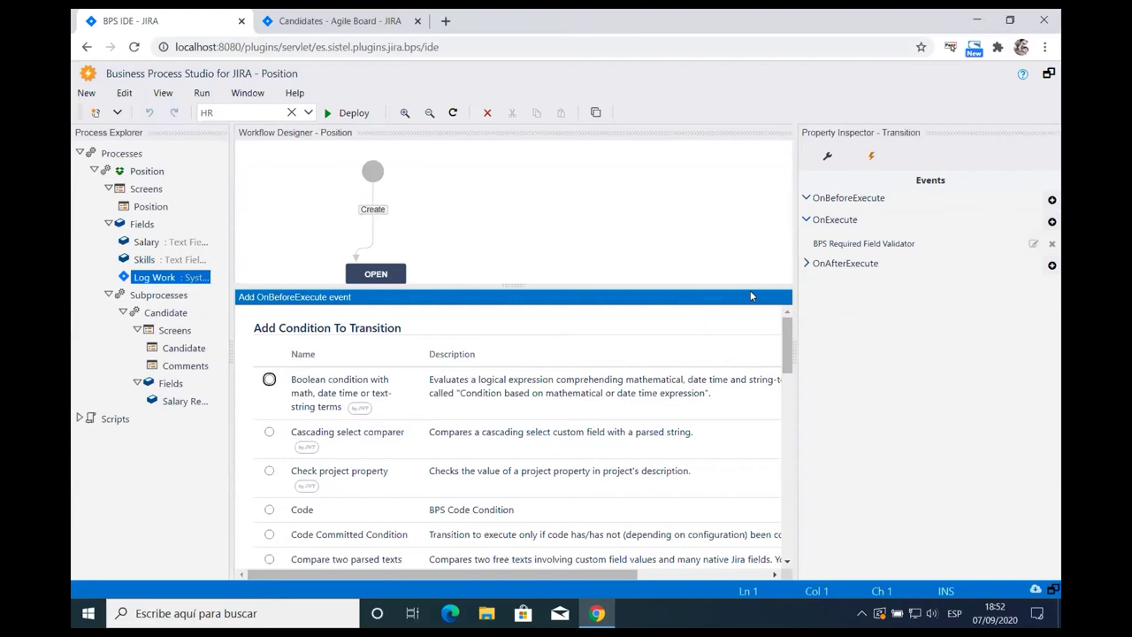
drag(748, 286, 751, 434)
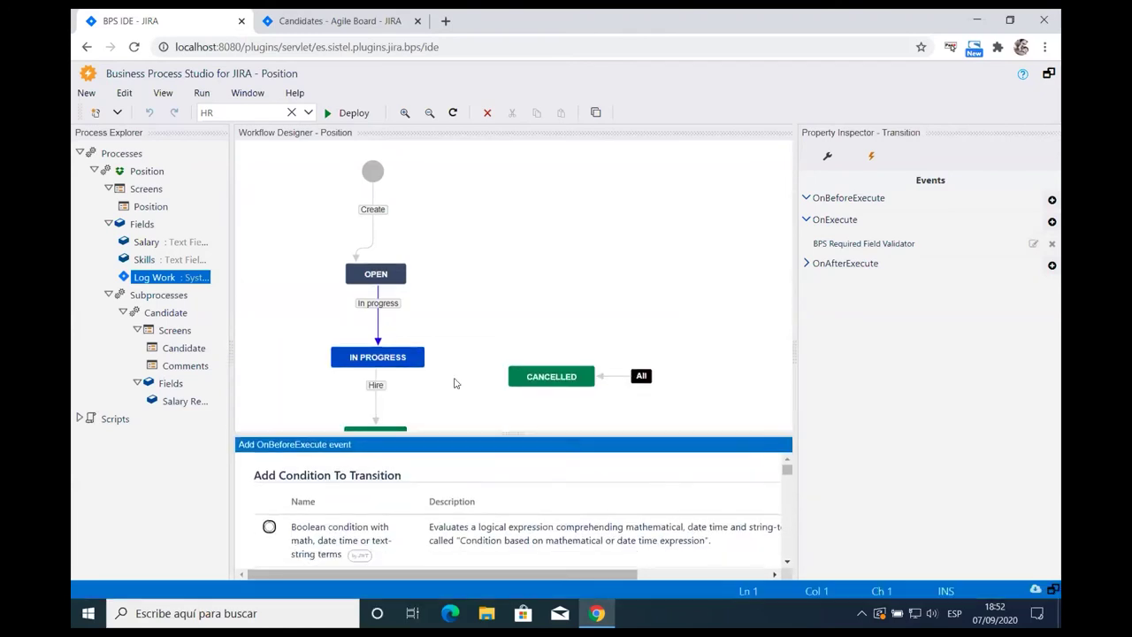
click(140, 225)
- Create a new Dynamic list picker field (Single choice) in the Position process's Fields group
right_click(140, 227)
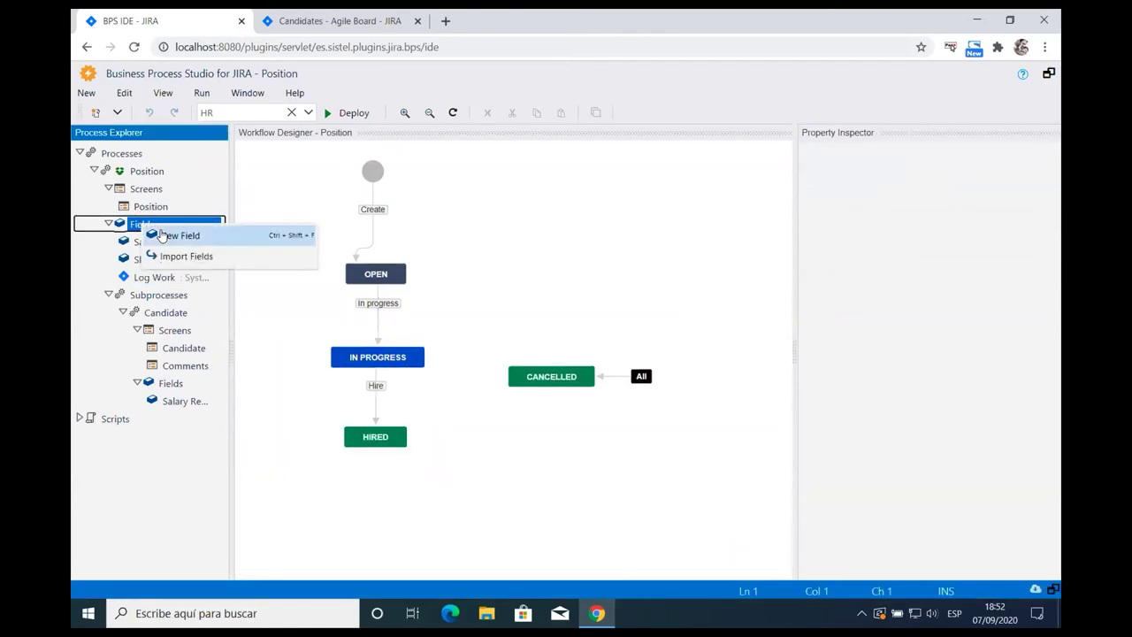
click(173, 235)
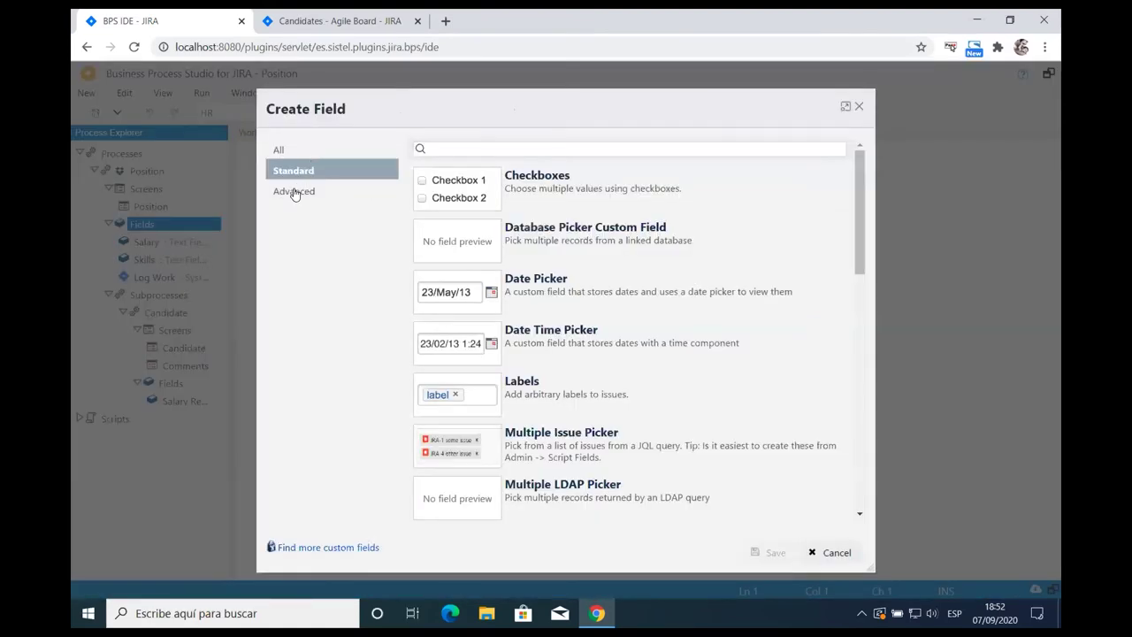
click(296, 191)
scroll(723, 314, down, 2)
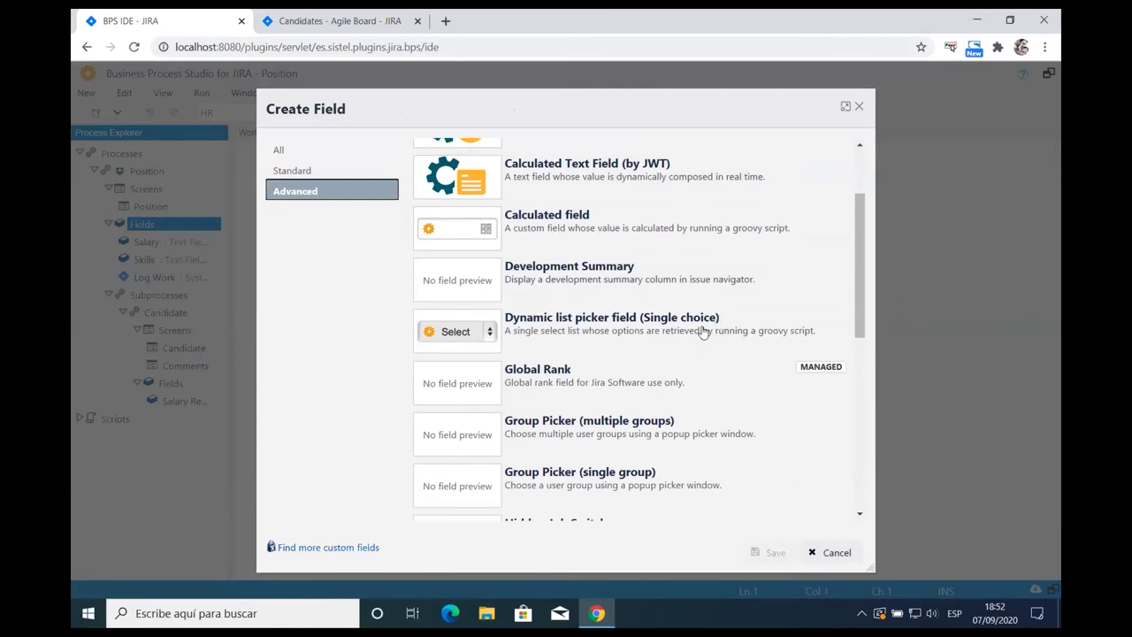
click(579, 333)
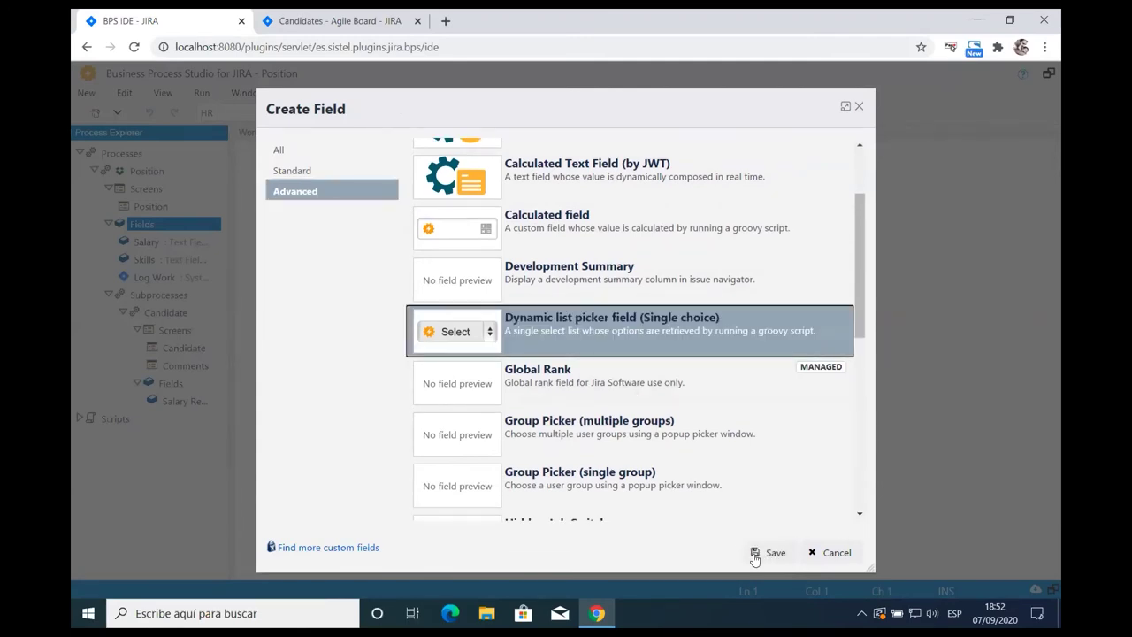
click(768, 553)
click(149, 295)
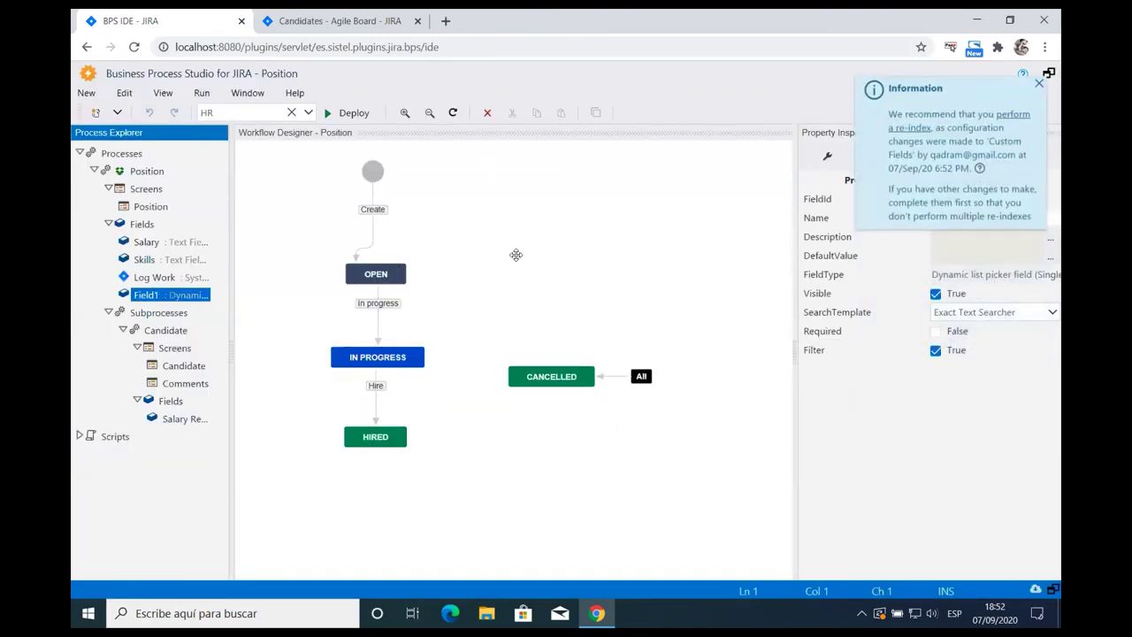
click(1039, 83)
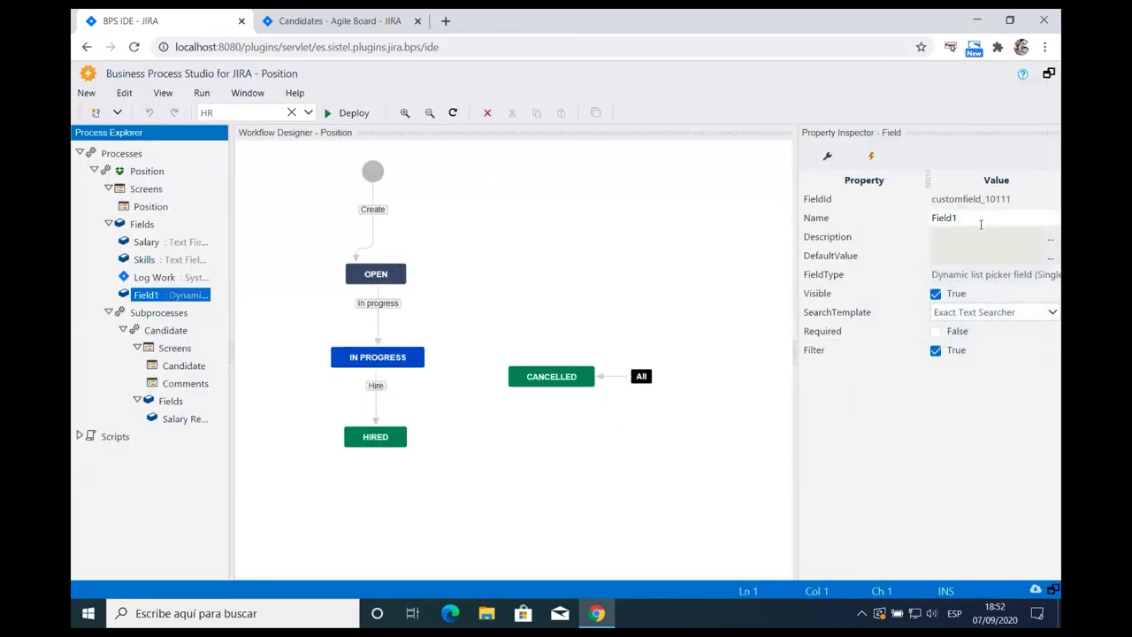
- Rename the new field to Dynamic and show its OnUpdate and OnGetListOptions events
click(984, 220)
text(Dyn)
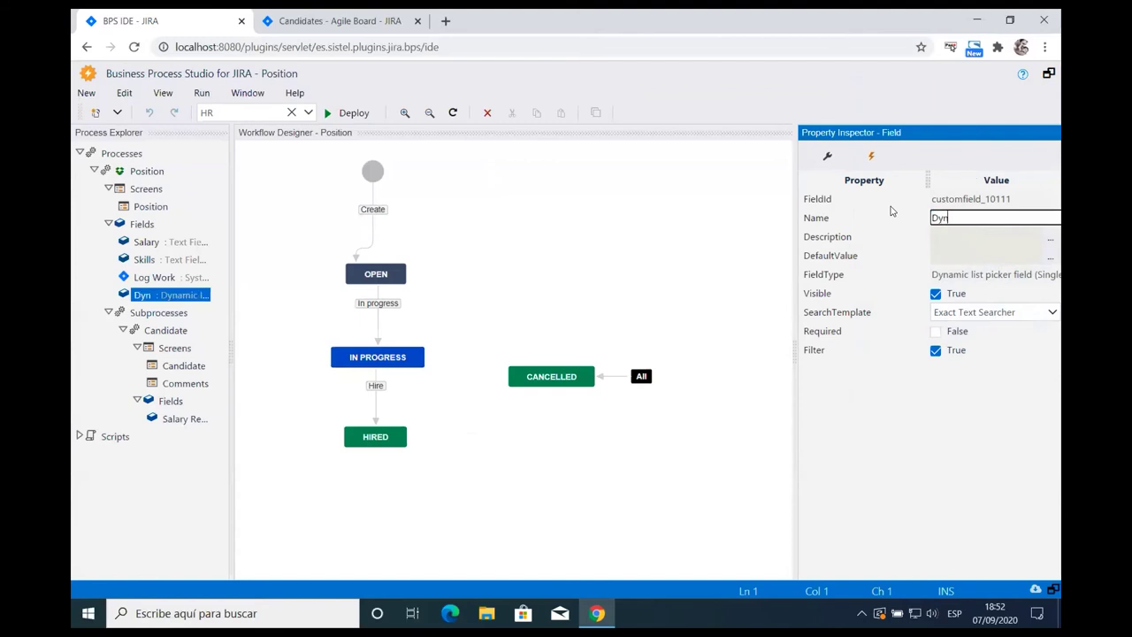
text(amic)
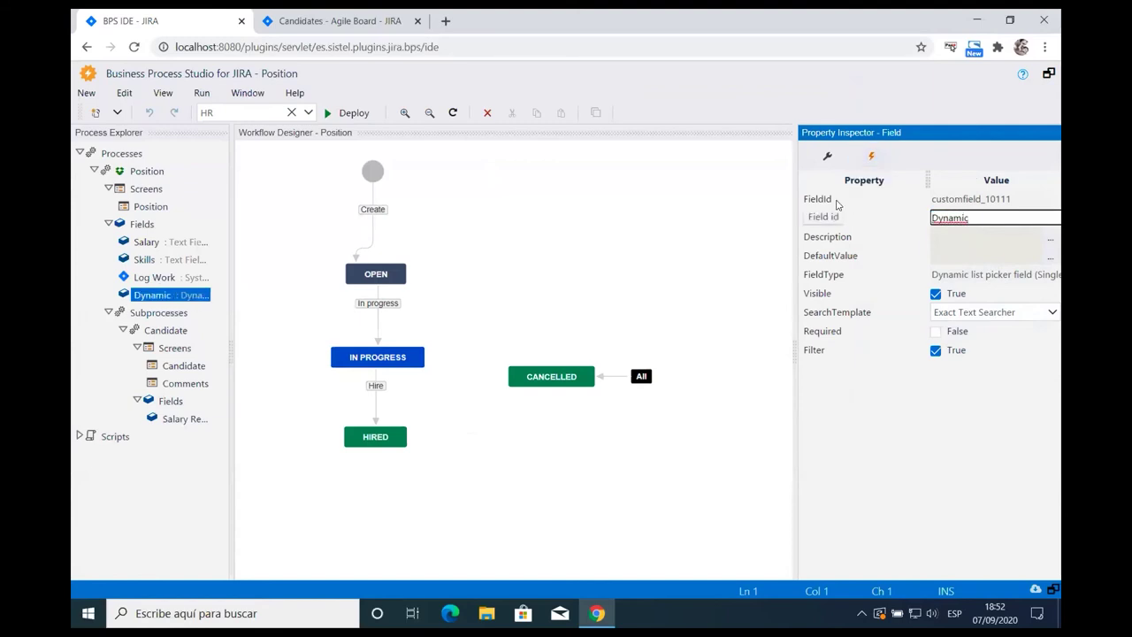
click(871, 156)
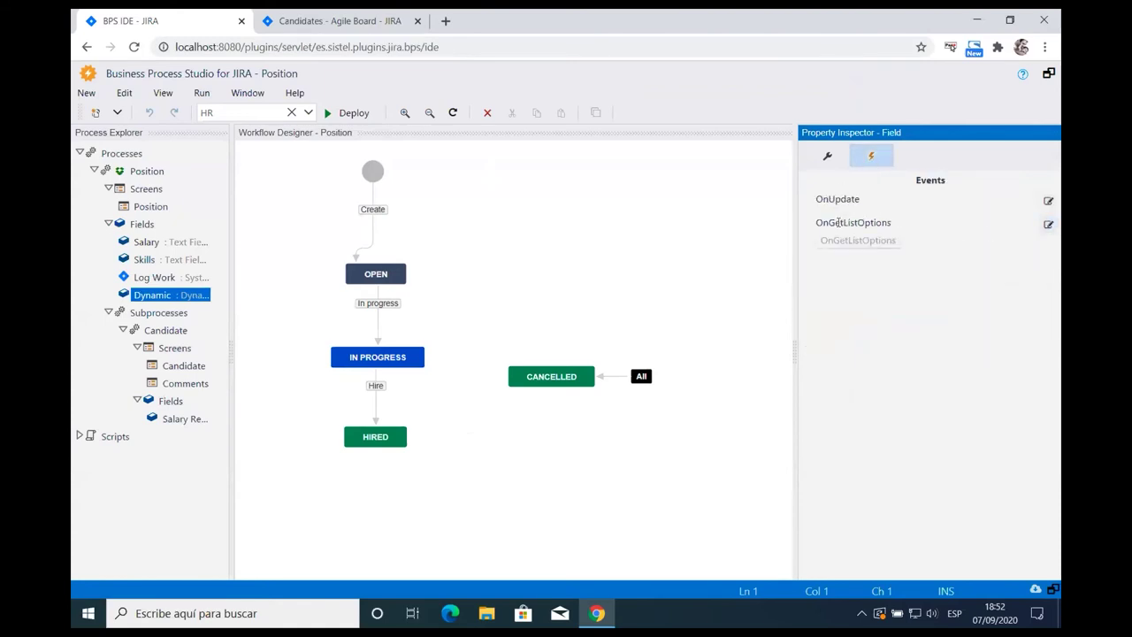
- Bring up the Dynamic field's OnGetListOptions script editor at full screen
click(1047, 226)
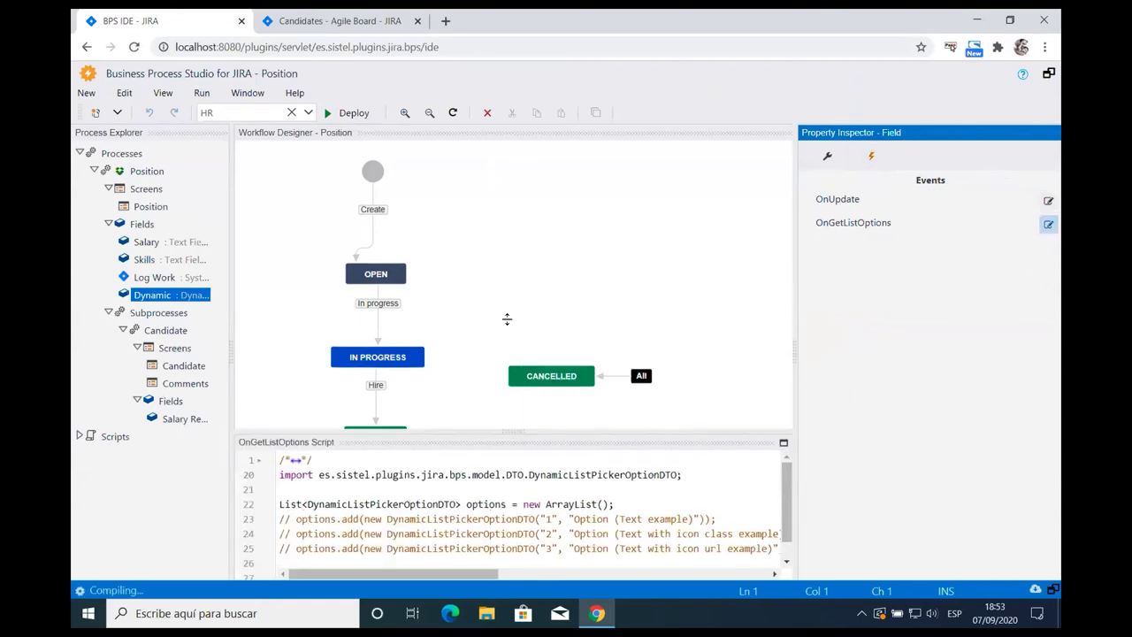
drag(506, 318, 506, 316)
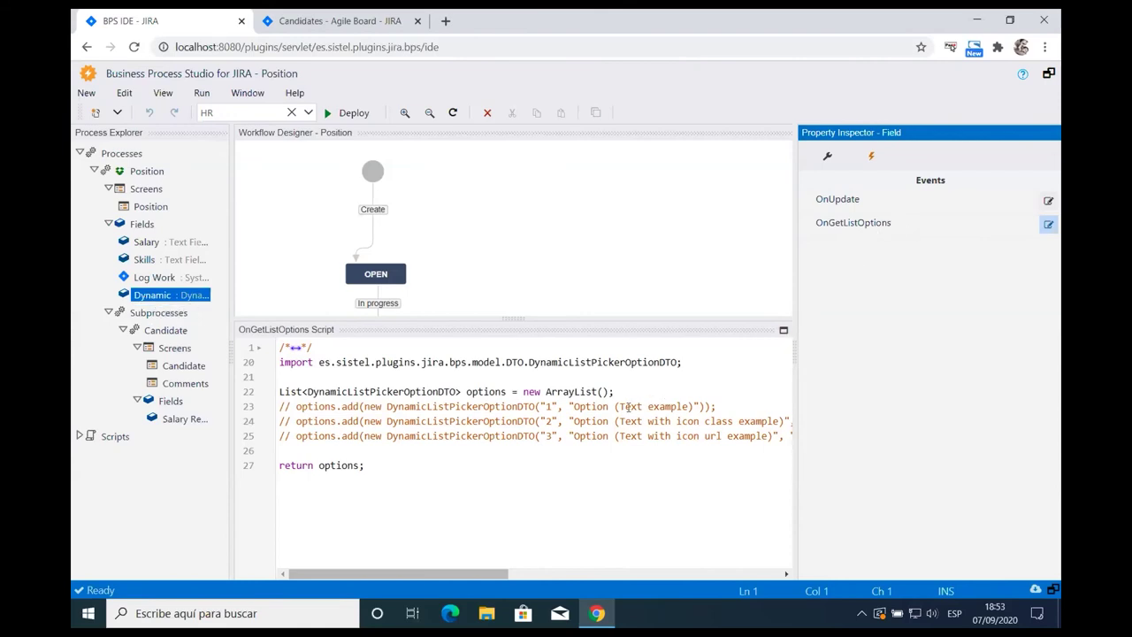
click(643, 430)
key(super+Left)
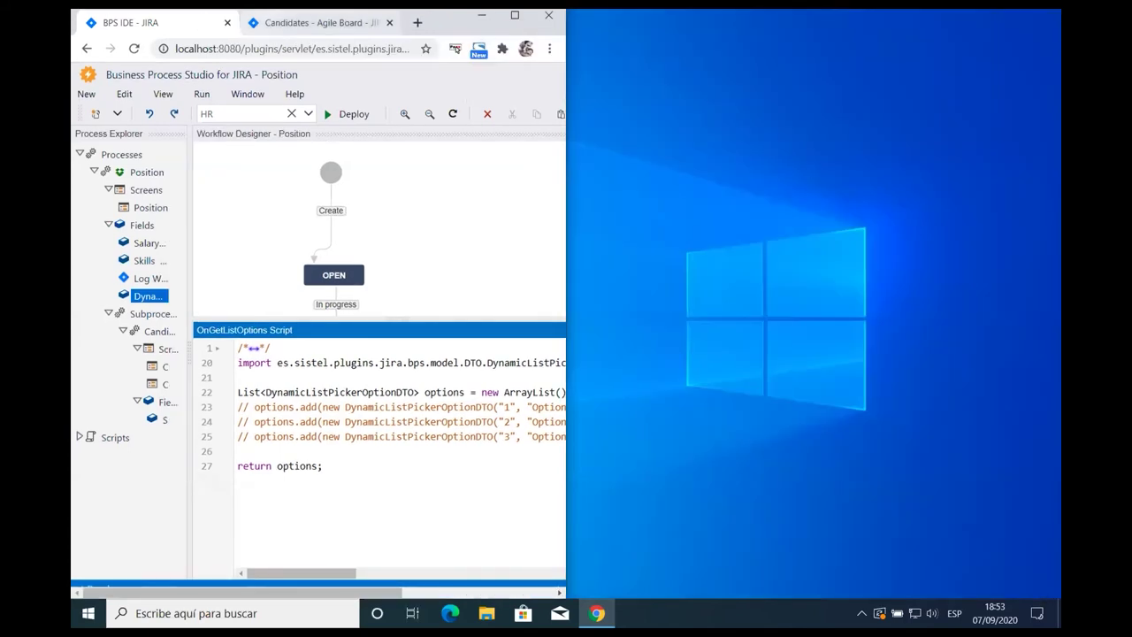
key(super+Up)
- Uncomment the three sample DynamicListPickerOptionDTO options on lines 23 to 25
click(490, 407)
key(Left)
key(Left)
key(Left)
key(Left)
key(Left)
key(Left)
key(Left)
key(Left)
key(Left)
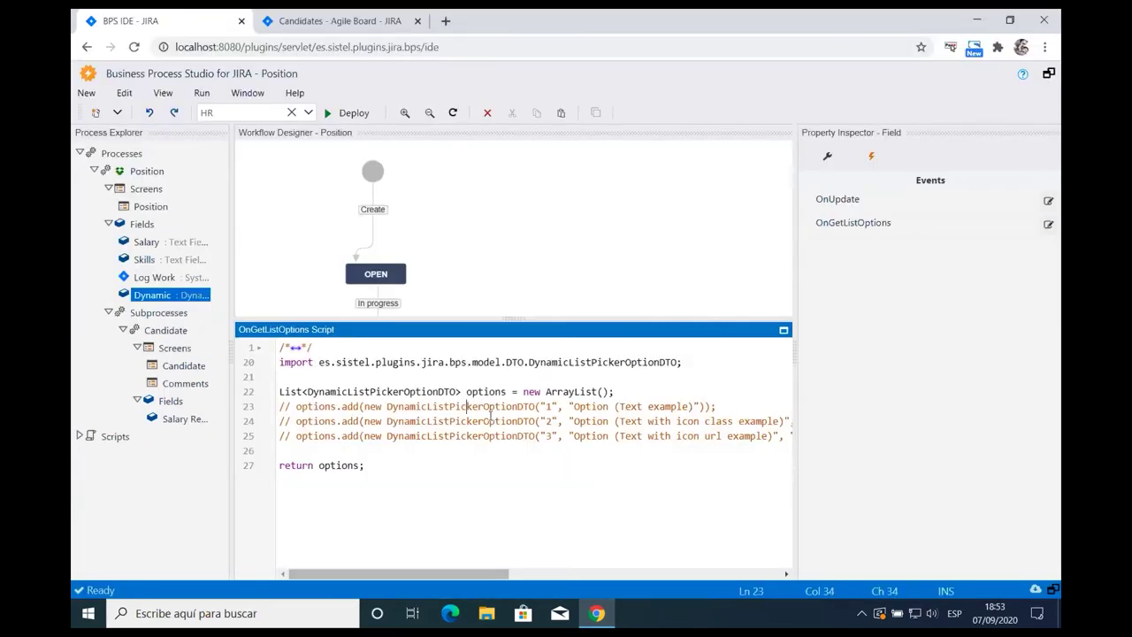
key(Left)
key(Left)
key(Left)
key(Left)
key(Left)
key(Left)
key(Left)
key(Left)
key(Left)
key(Left)
key(Left)
key(Left)
key(Left)
key(Left)
key(Left)
key(Left)
key(Left)
key(Left)
key(Left)
key(Left)
key(BackSpace)
key(BackSpace)
key(BackSpace)
key(Down)
key(Delete)
key(Delete)
key(Delete)
key(Down)
key(Right)
key(Right)
key(Right)
key(BackSpace)
key(BackSpace)
key(BackSpace)
key(Up)
key(Up)
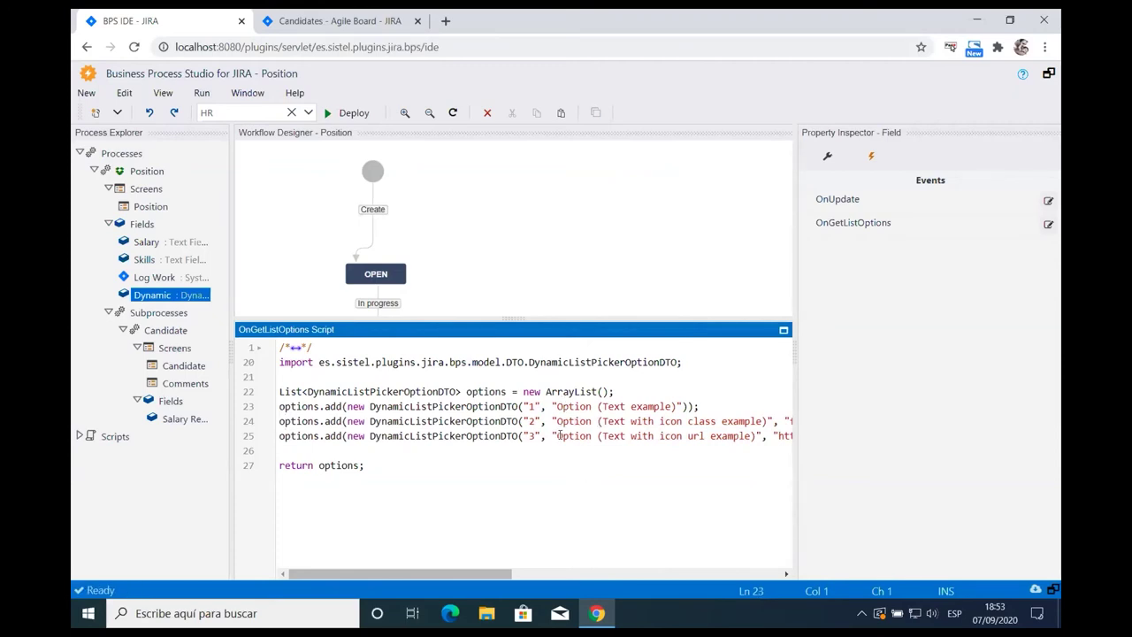
double_click(149, 207)
- Place Dynamic on the Position screen, deploy, and complete the HR workflow scheme migration
drag(145, 295, 567, 241)
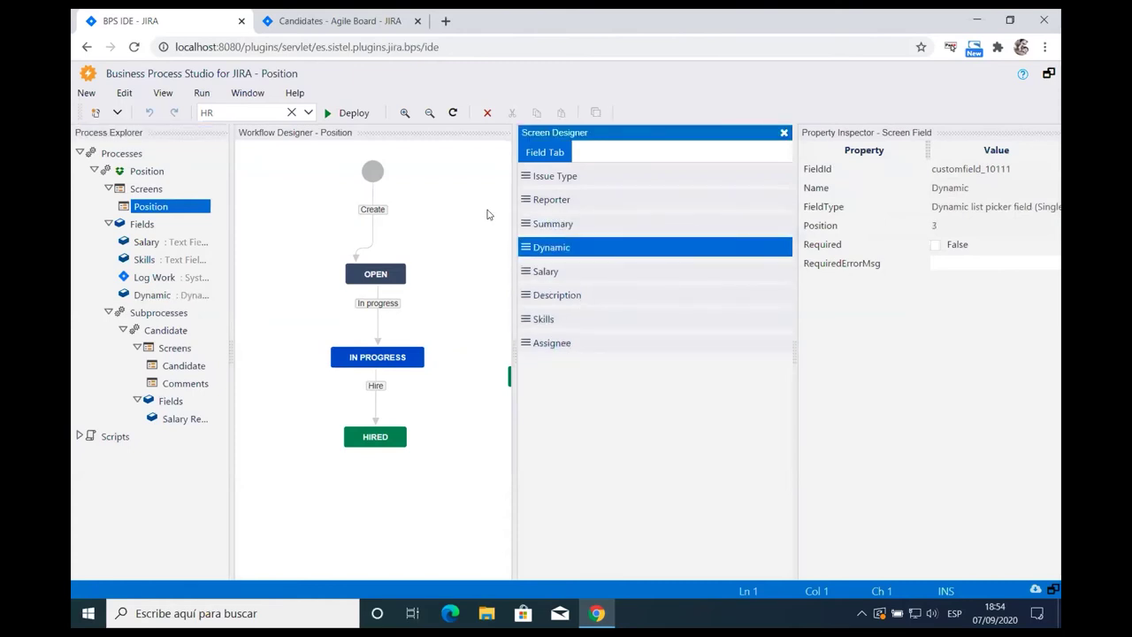
click(348, 112)
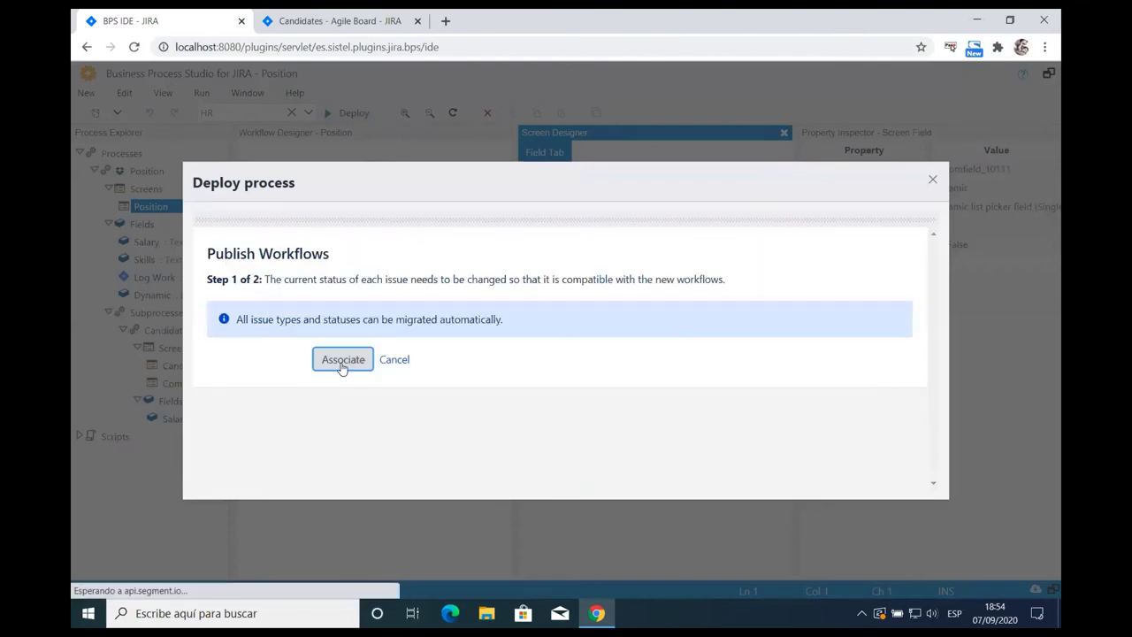
click(343, 361)
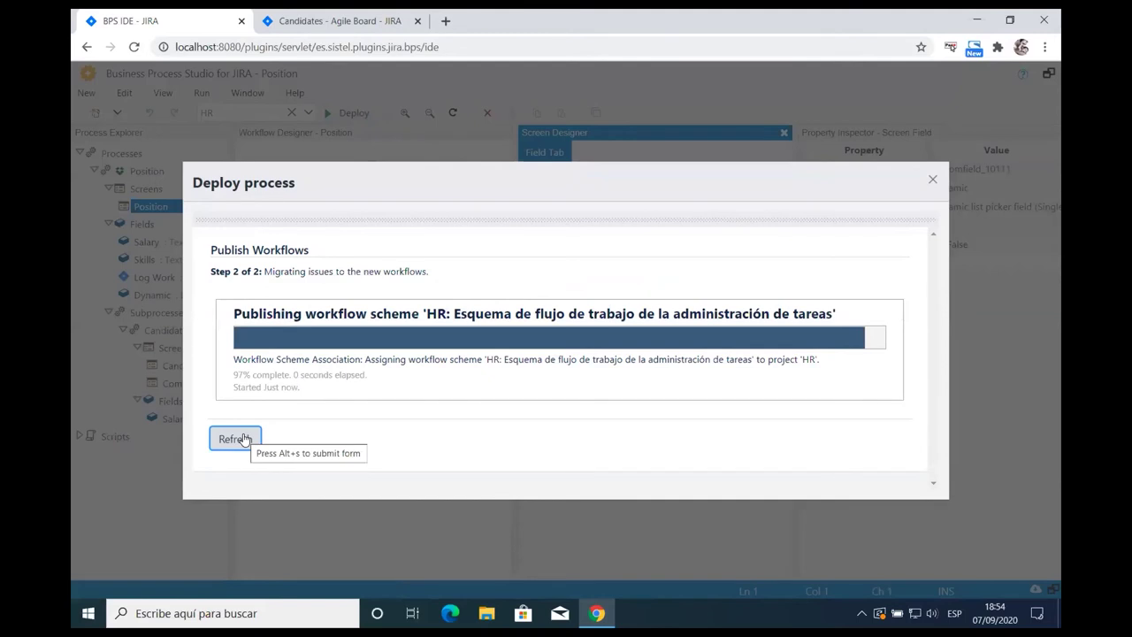
click(245, 439)
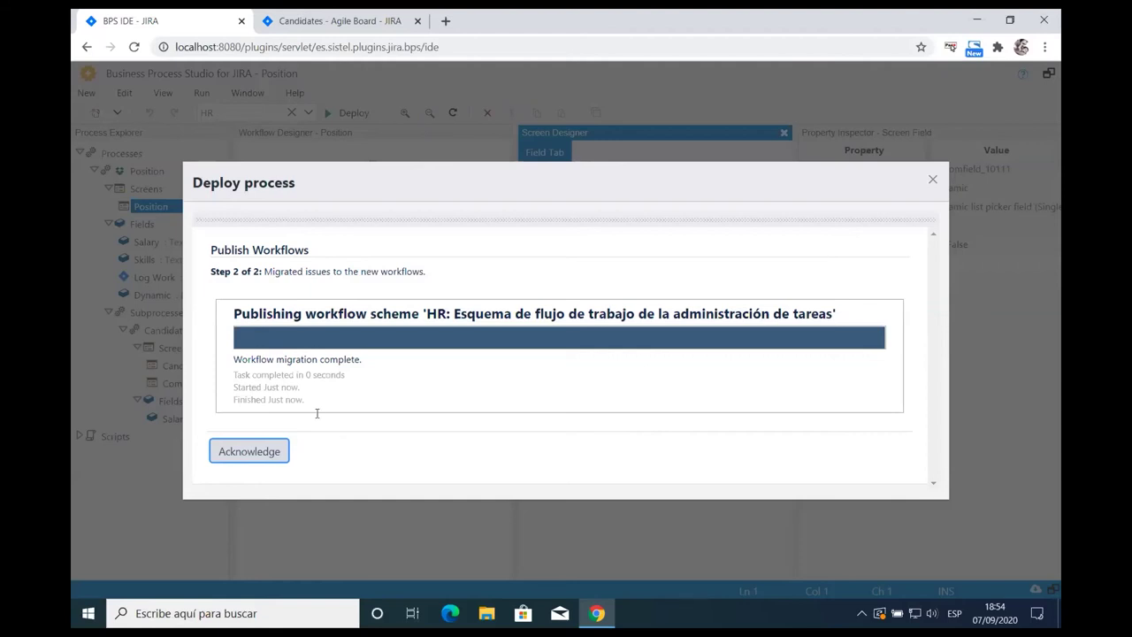
click(256, 450)
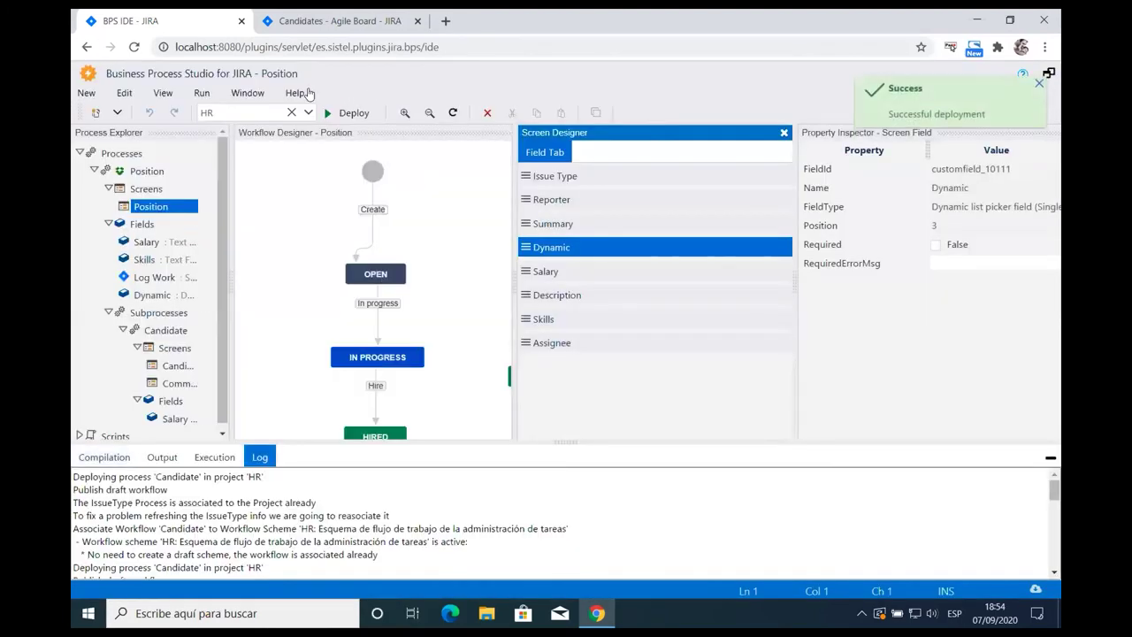
- Create a test Position issue, pick Option (Text with icon class example) for Dynamic, then cancel it
click(319, 25)
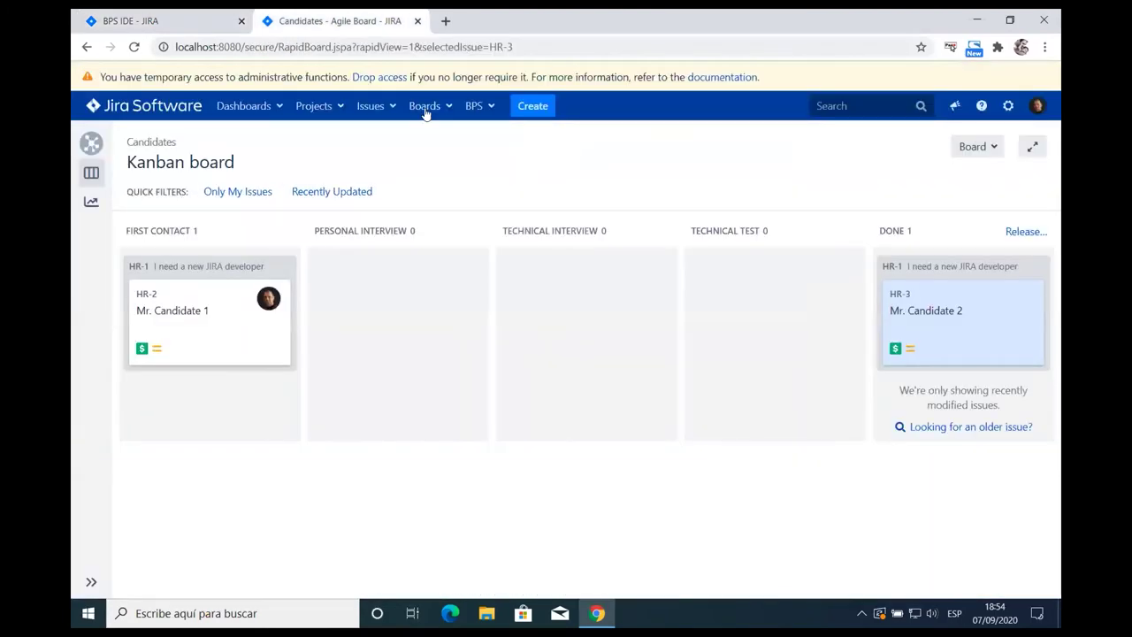
click(529, 108)
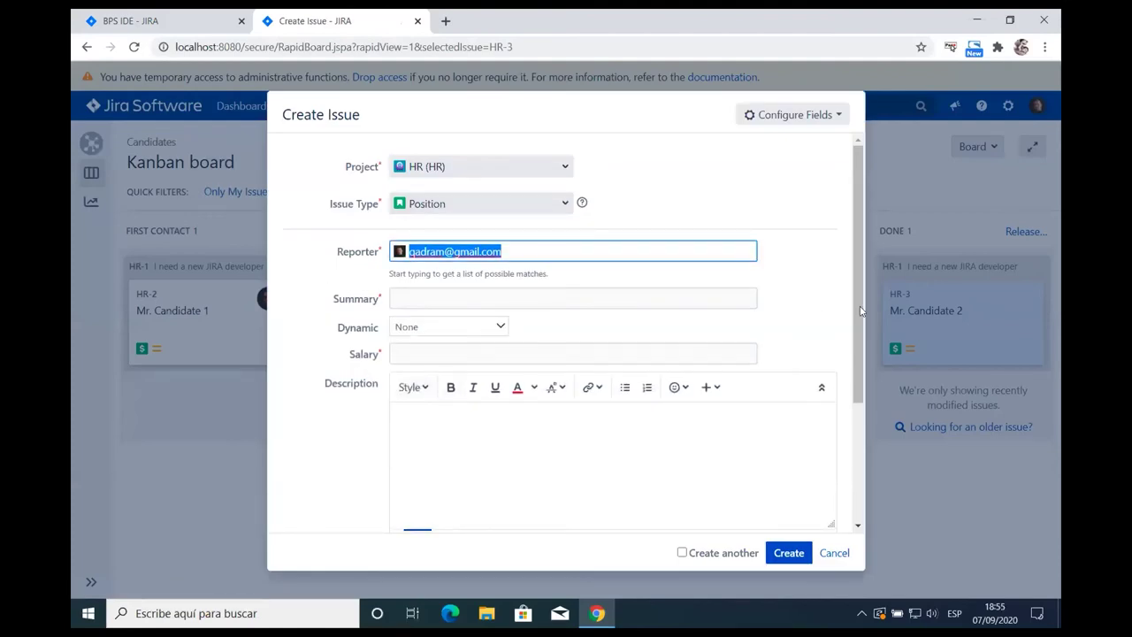
click(500, 329)
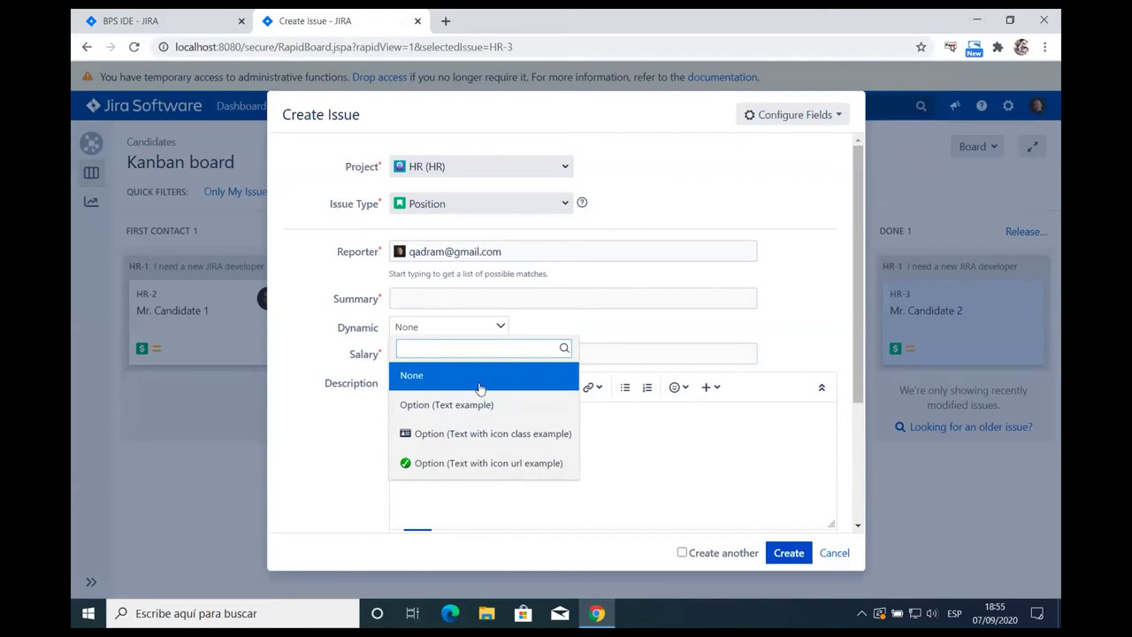
click(442, 434)
click(443, 435)
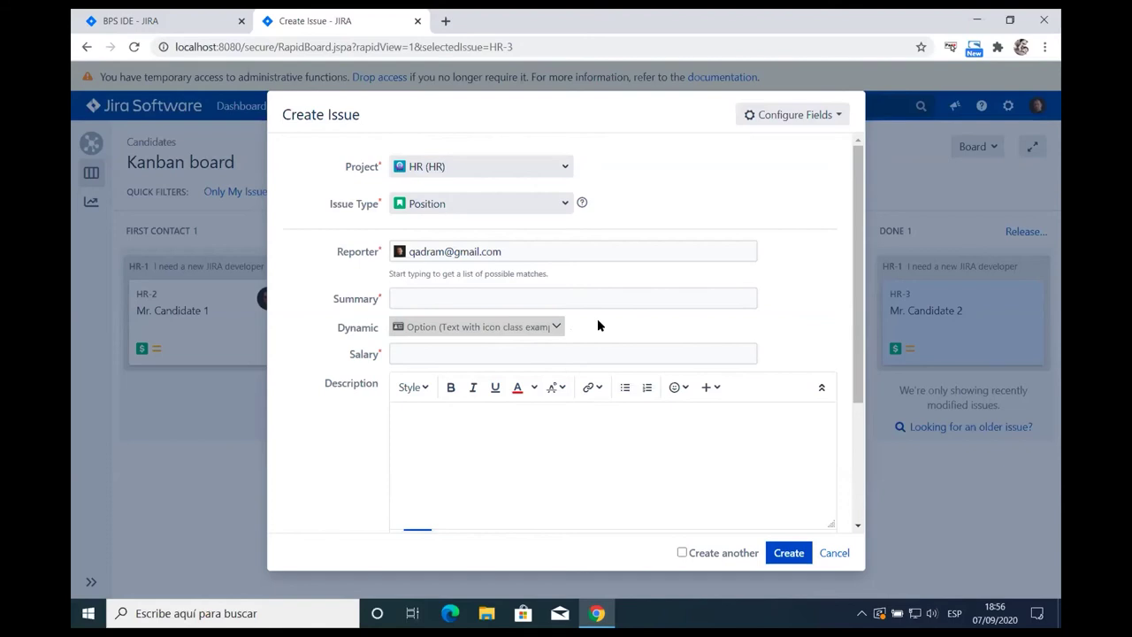
click(836, 553)
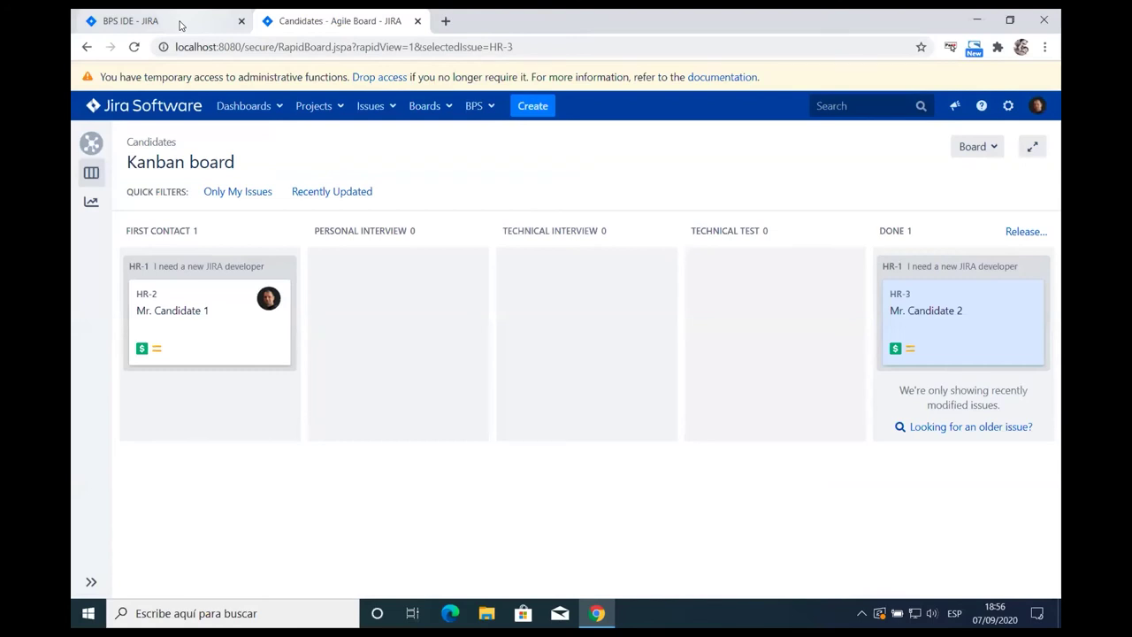
- Hide the deployment log, close Screen Designer, collapse Processes and select Scripts
click(180, 25)
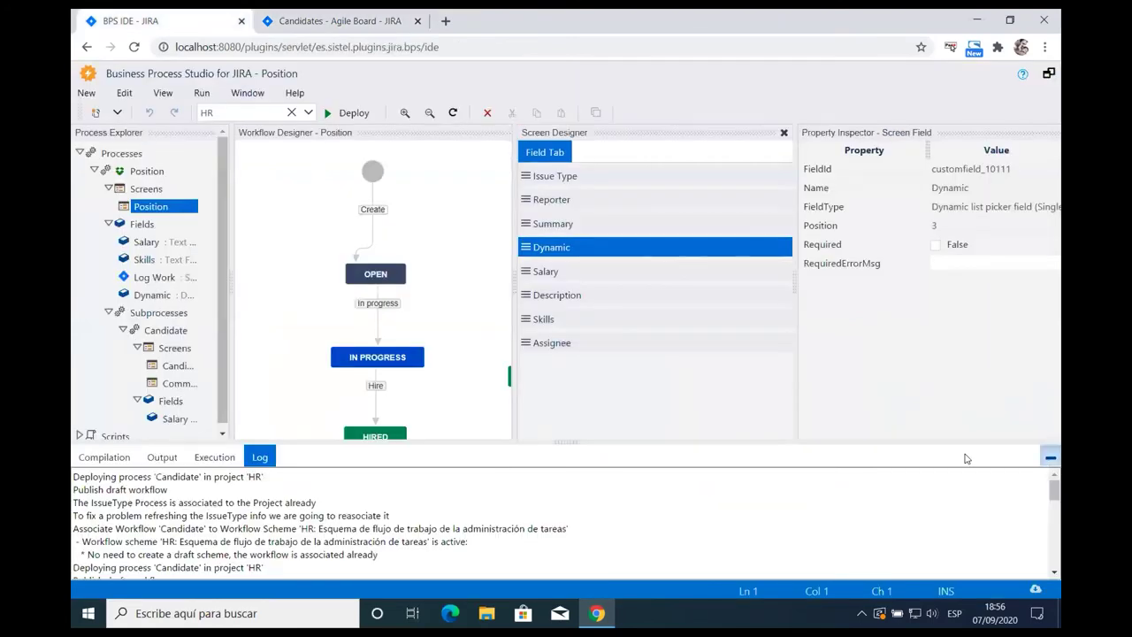
click(378, 358)
drag(516, 277, 633, 281)
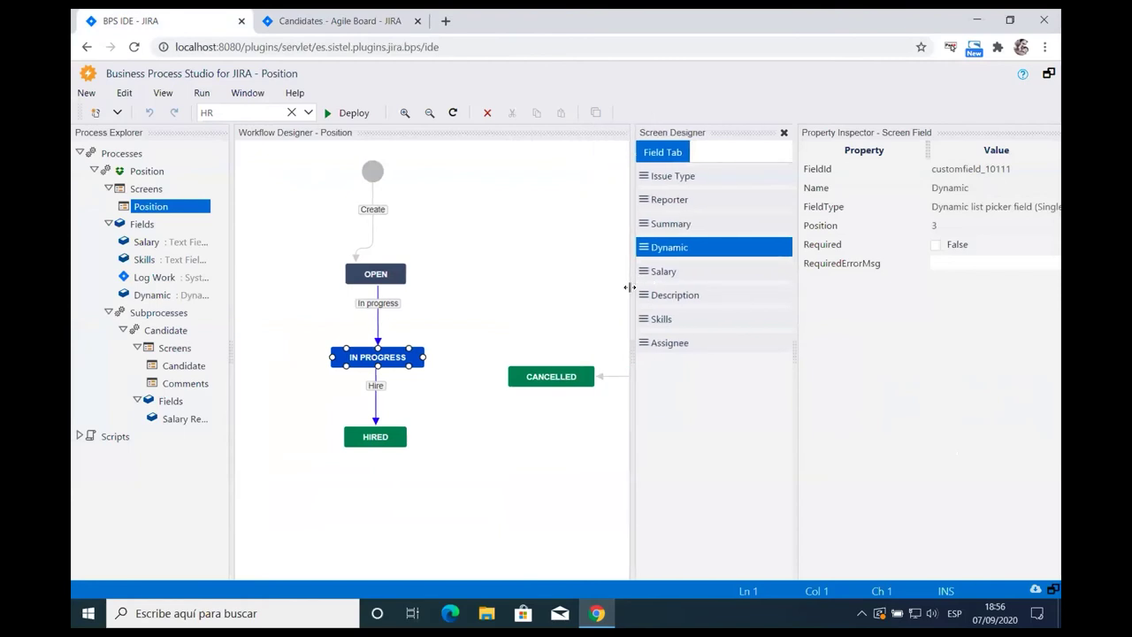
click(783, 134)
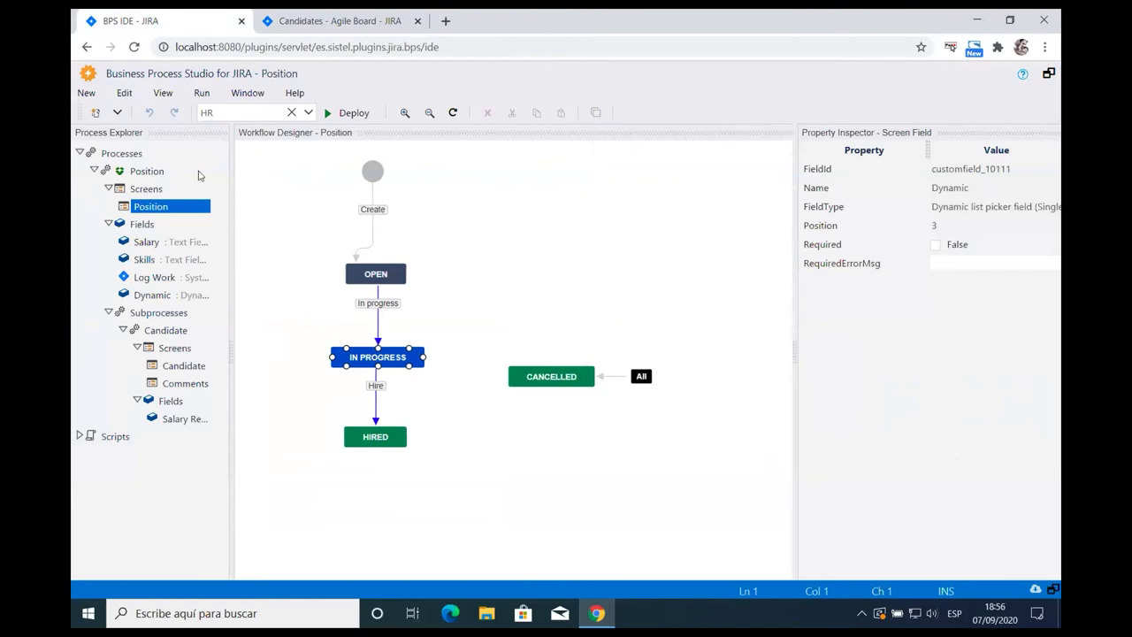
click(78, 154)
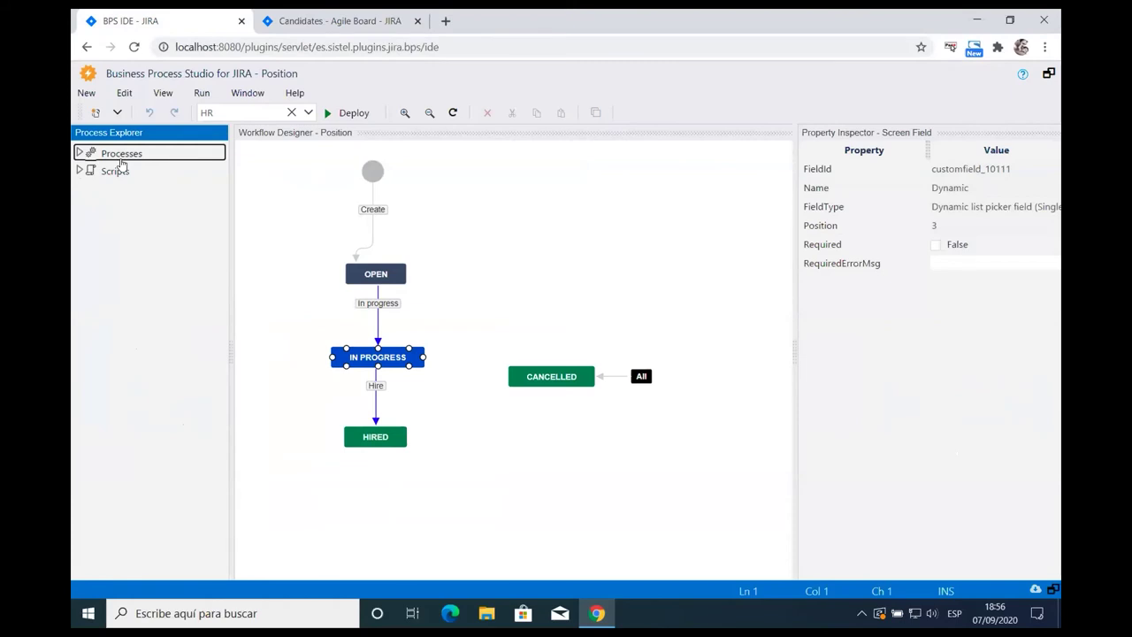
click(113, 172)
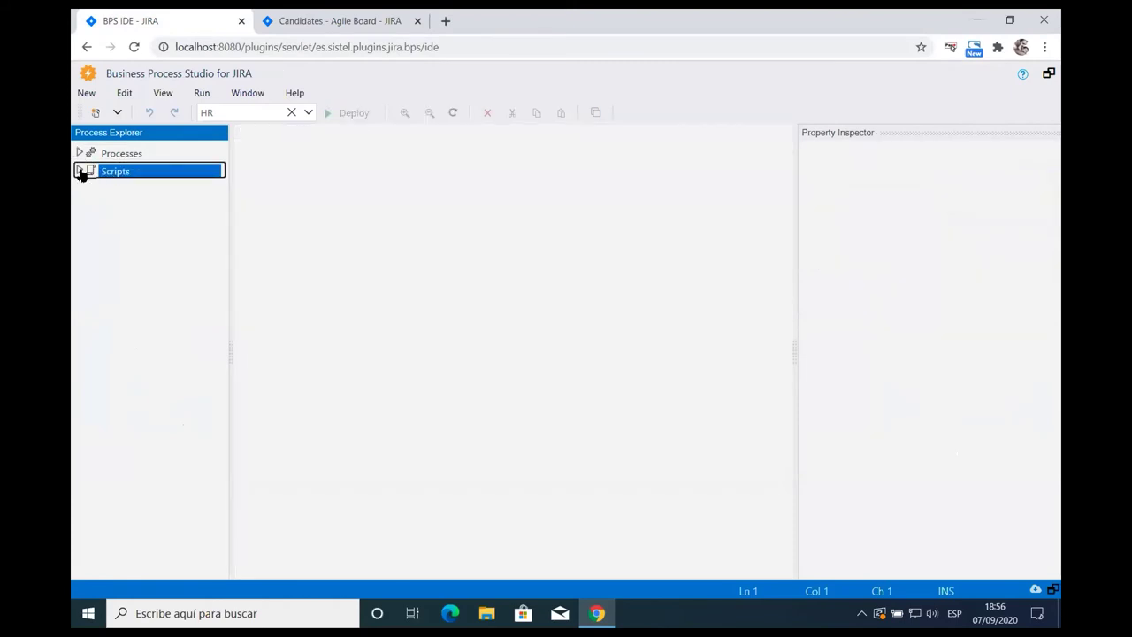
- Add a new script1.groovy under Scripts and place the cursor in its editor
right_click(121, 174)
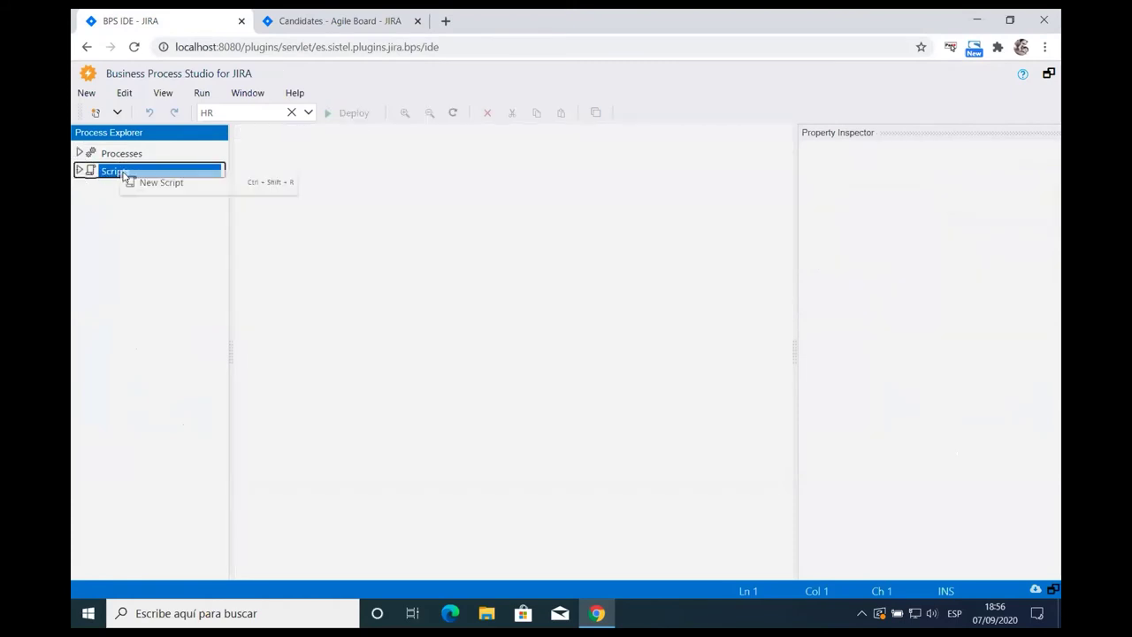
click(143, 182)
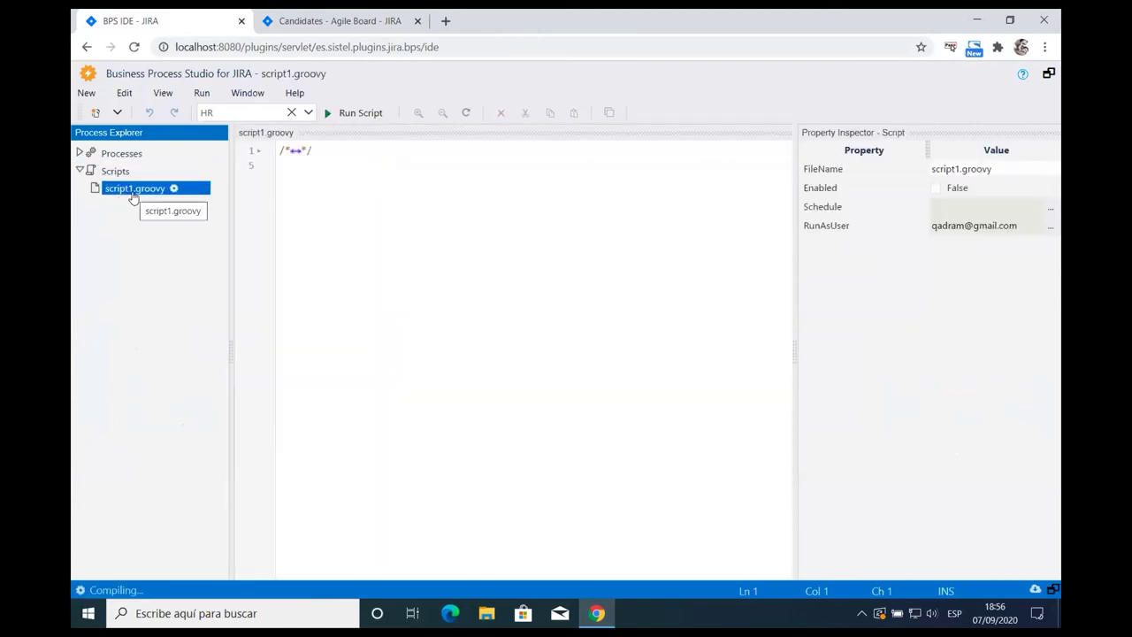
click(336, 174)
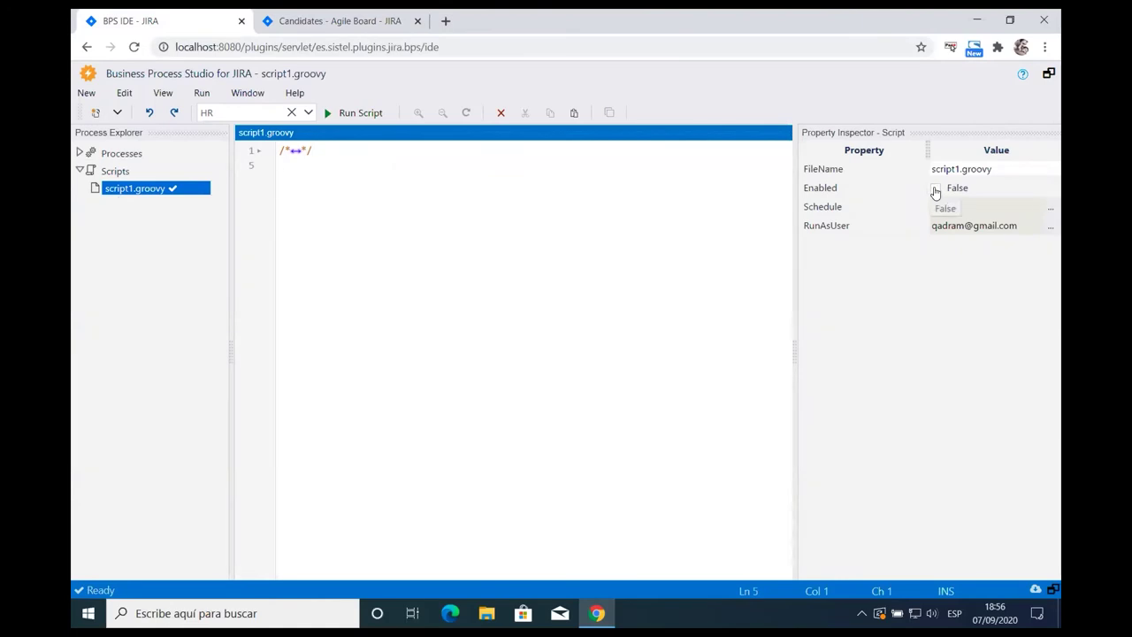
click(1048, 210)
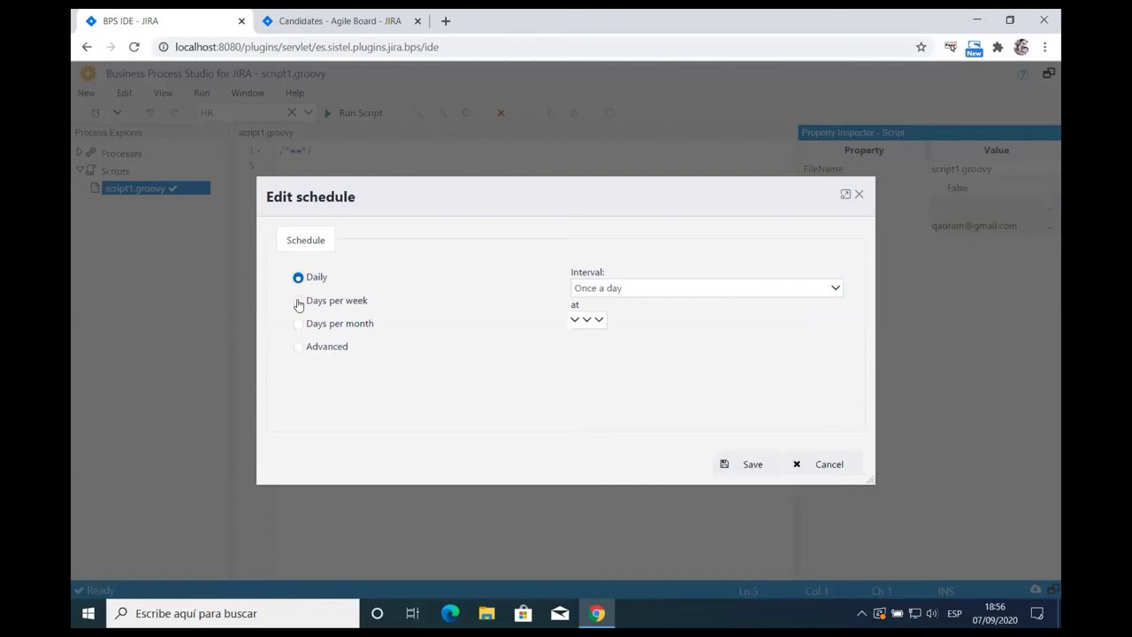
click(299, 301)
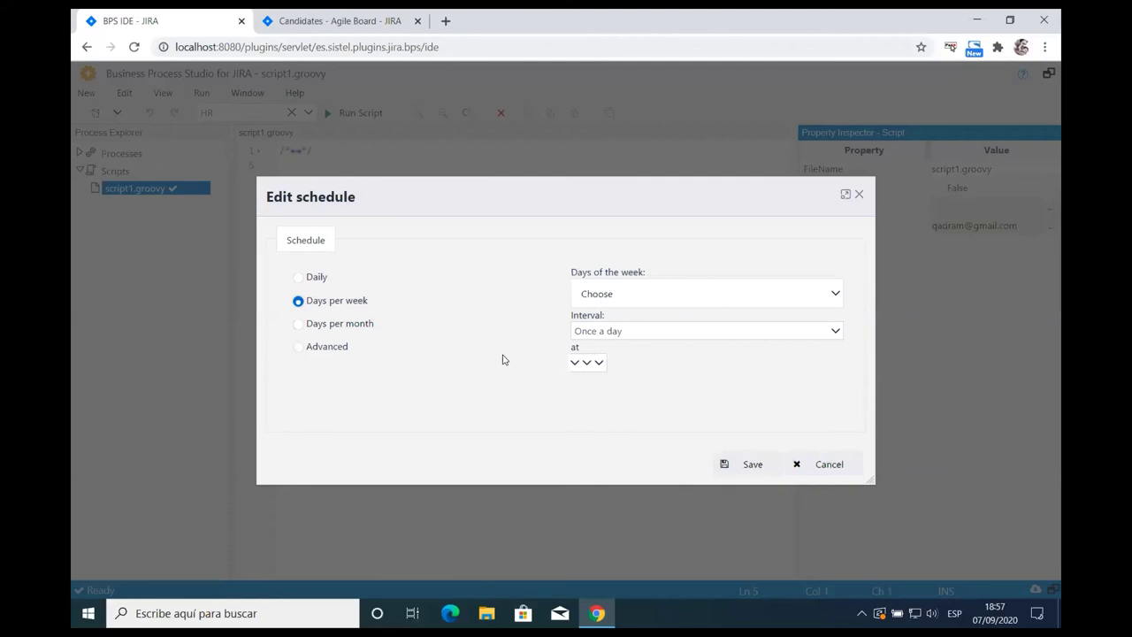
click(332, 346)
click(631, 290)
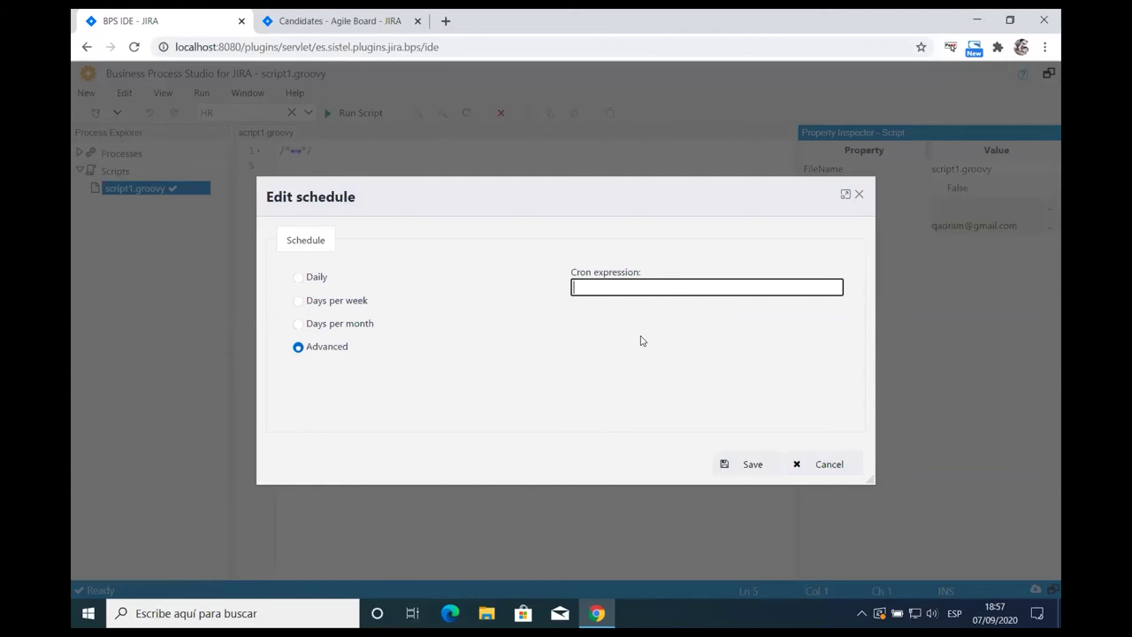
click(815, 465)
click(301, 170)
click(261, 157)
click(260, 156)
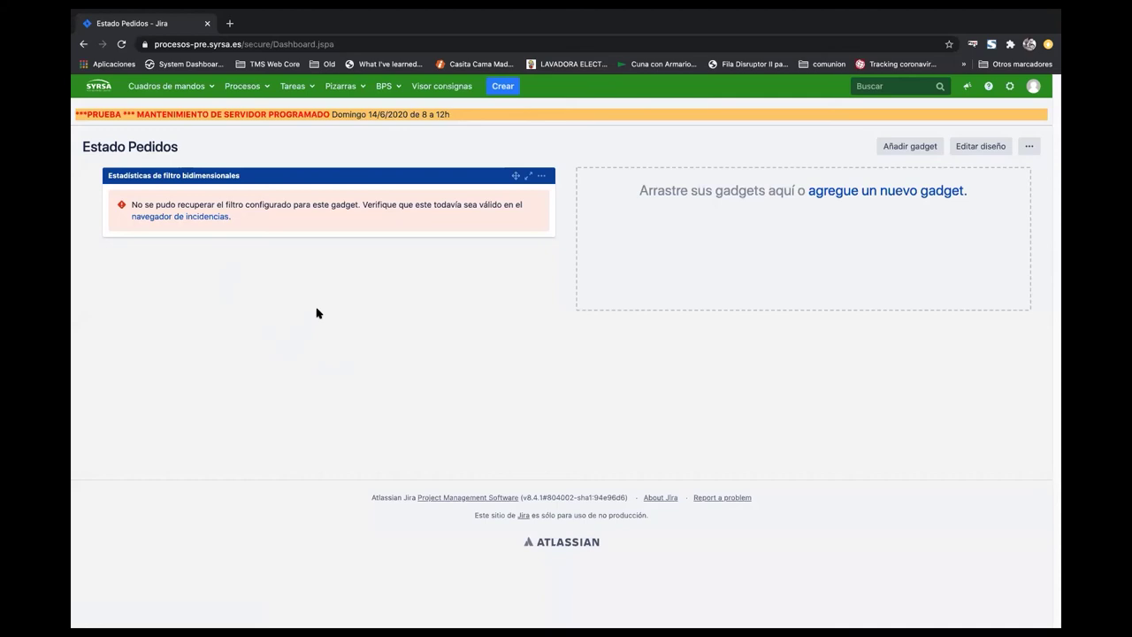
- Launch the BPS IDE and confirm administrator access with the saved account password
click(383, 86)
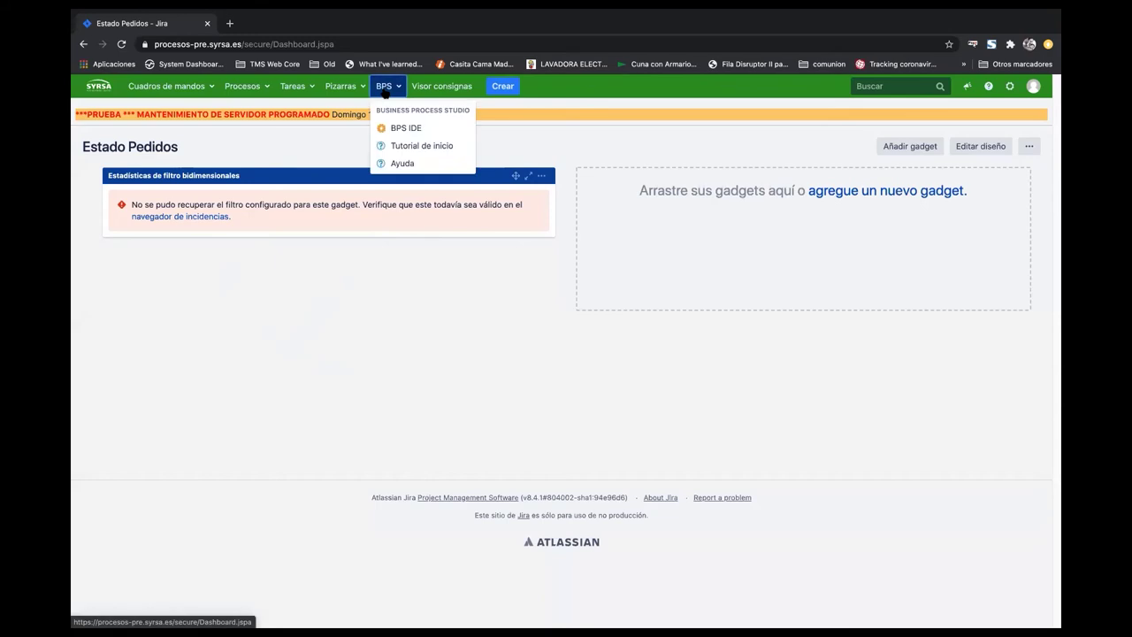
click(392, 125)
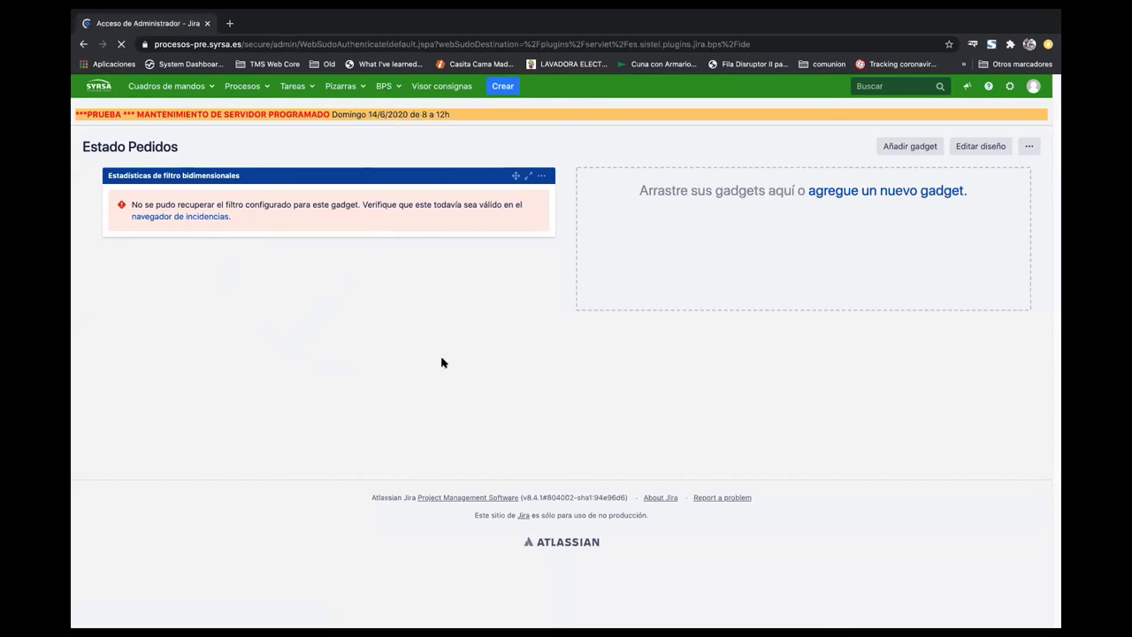
click(575, 361)
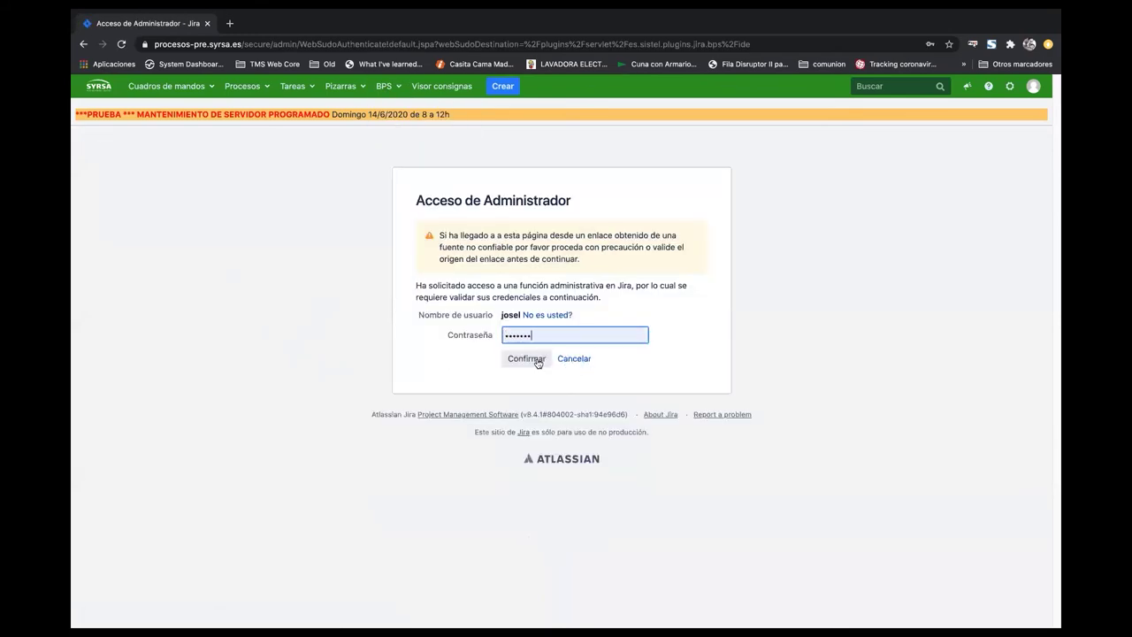
click(518, 359)
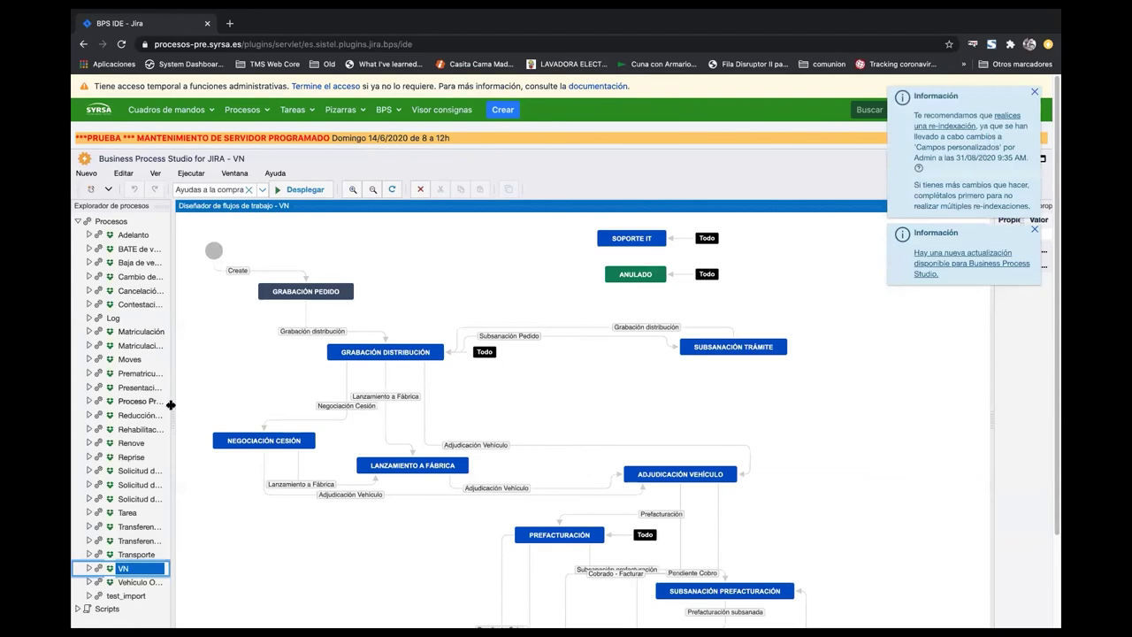
- Widen the process explorer, dismiss the Información notices and scroll down the VN workflow diagram
drag(170, 405, 211, 404)
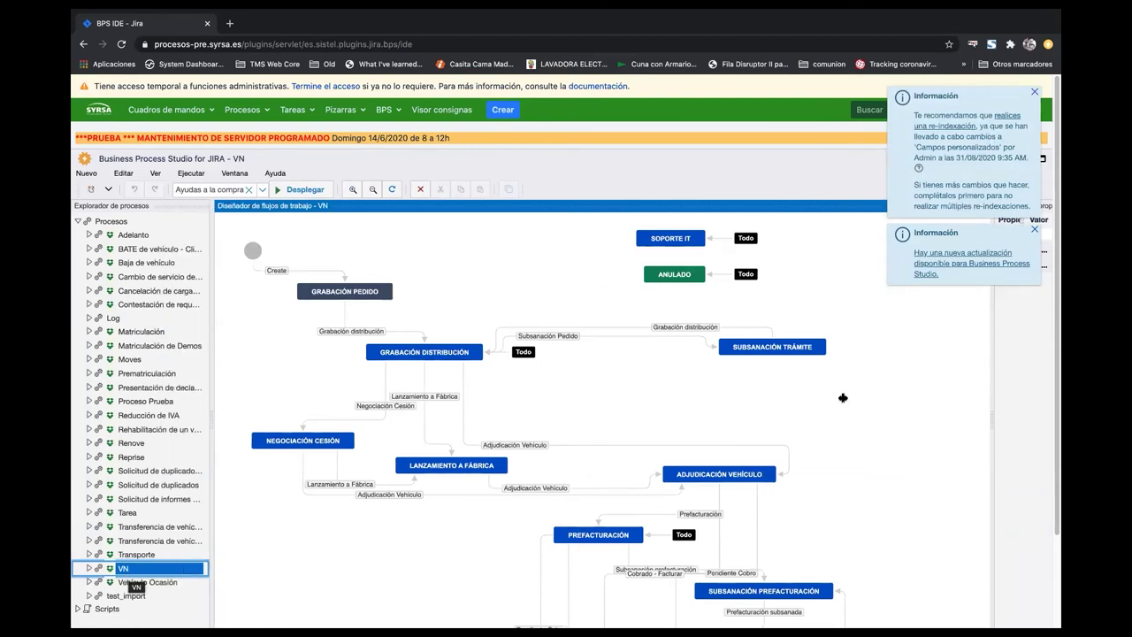
click(1034, 92)
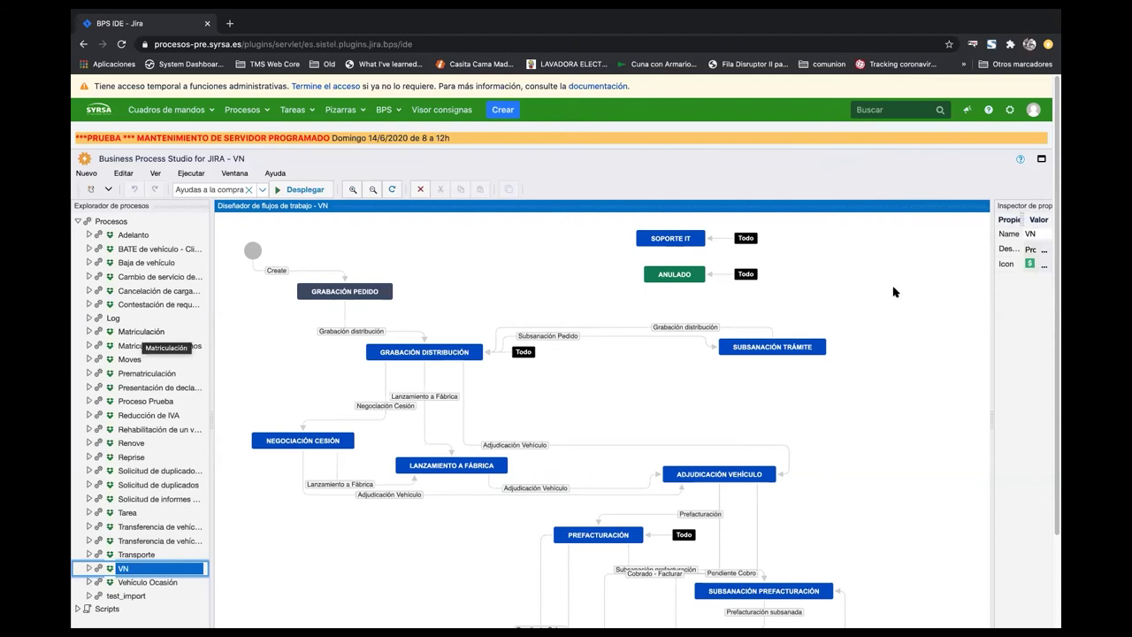
scroll(885, 416, down, 2)
scroll(892, 341, down, 3)
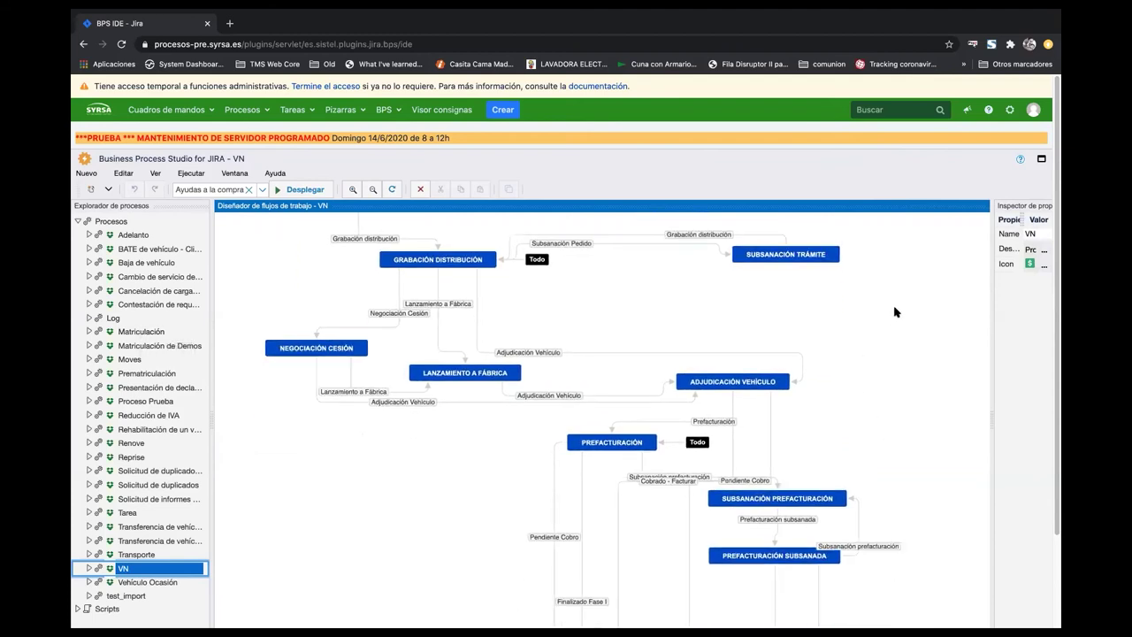
scroll(460, 376, down, 6)
scroll(470, 528, down, 3)
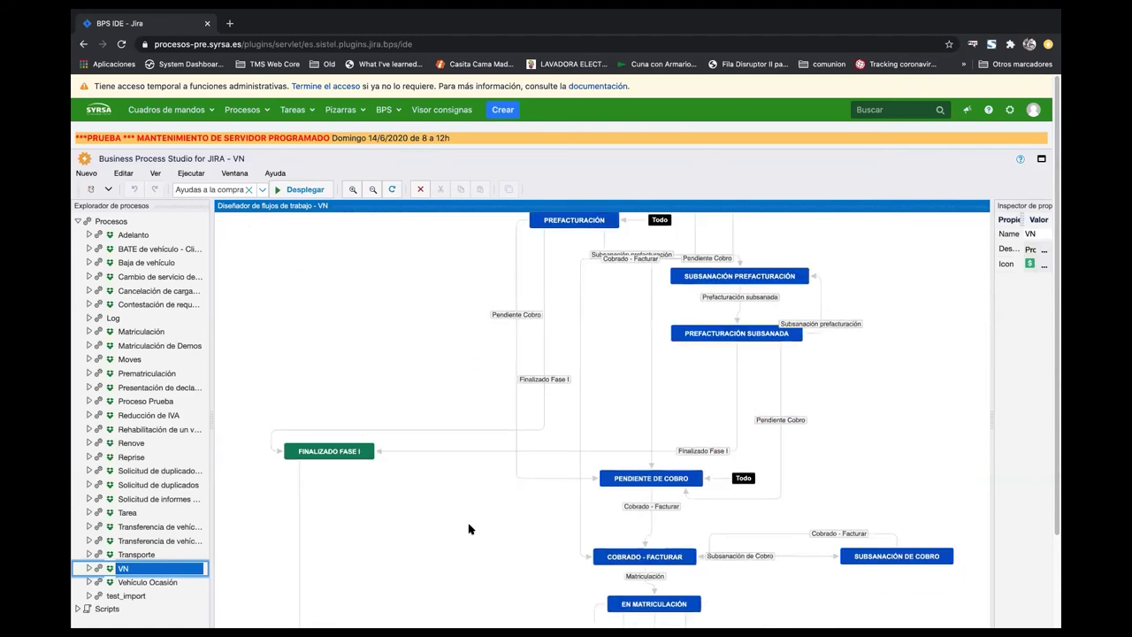
scroll(448, 412, down, 8)
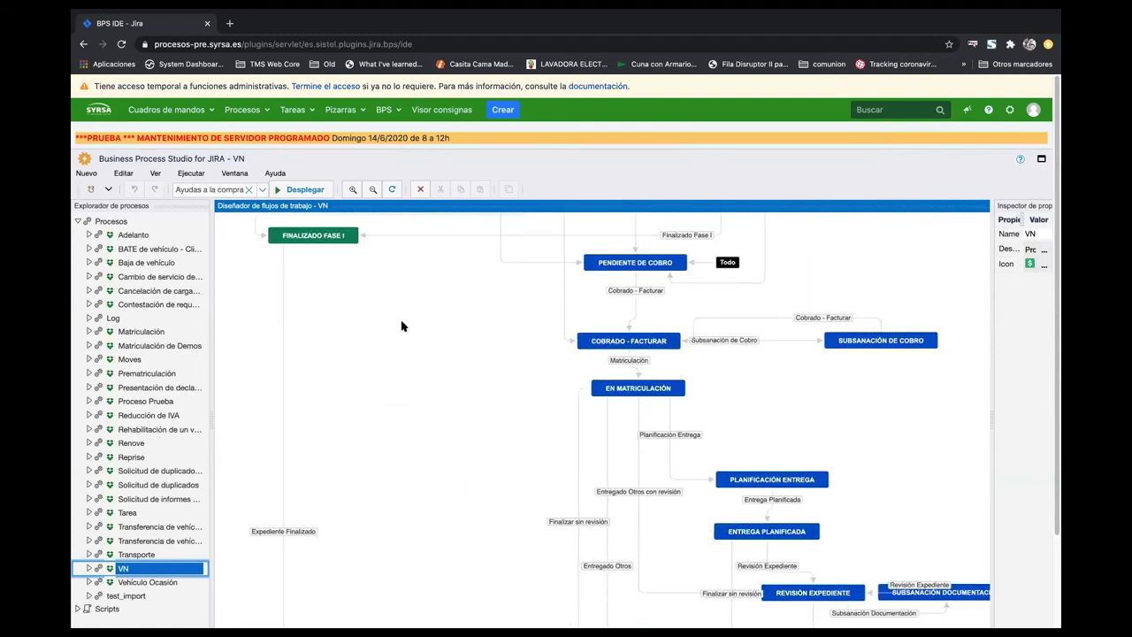
scroll(424, 398, down, 4)
scroll(593, 451, down, 5)
- Scroll back up the diagram and widen the process properties inspector panel
scroll(530, 522, up, 4)
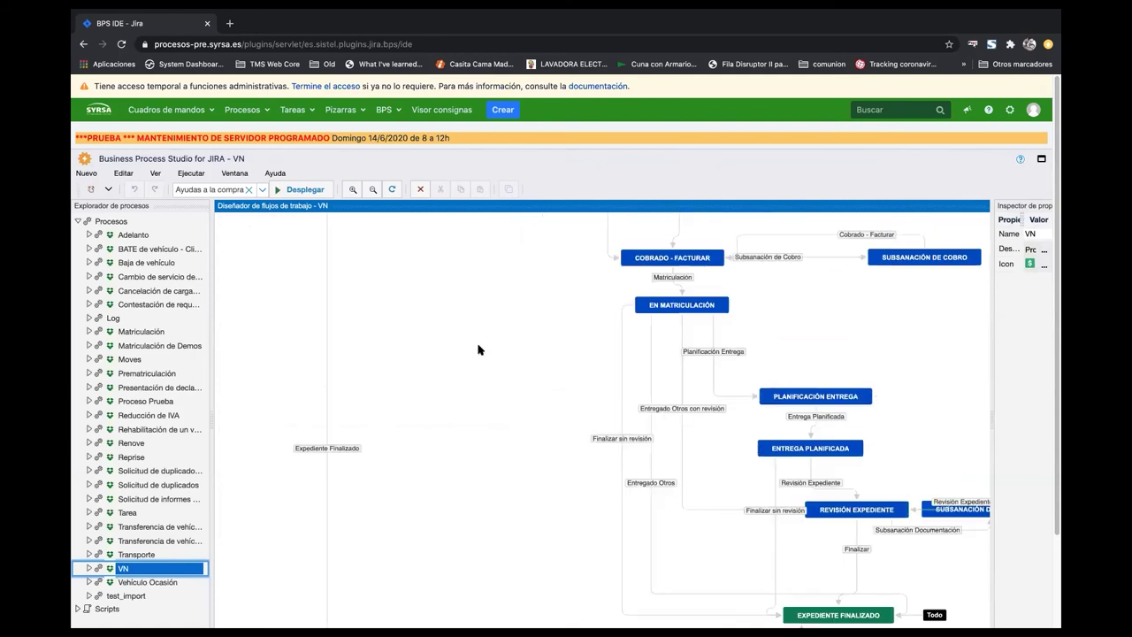
scroll(466, 405, up, 8)
scroll(441, 332, up, 10)
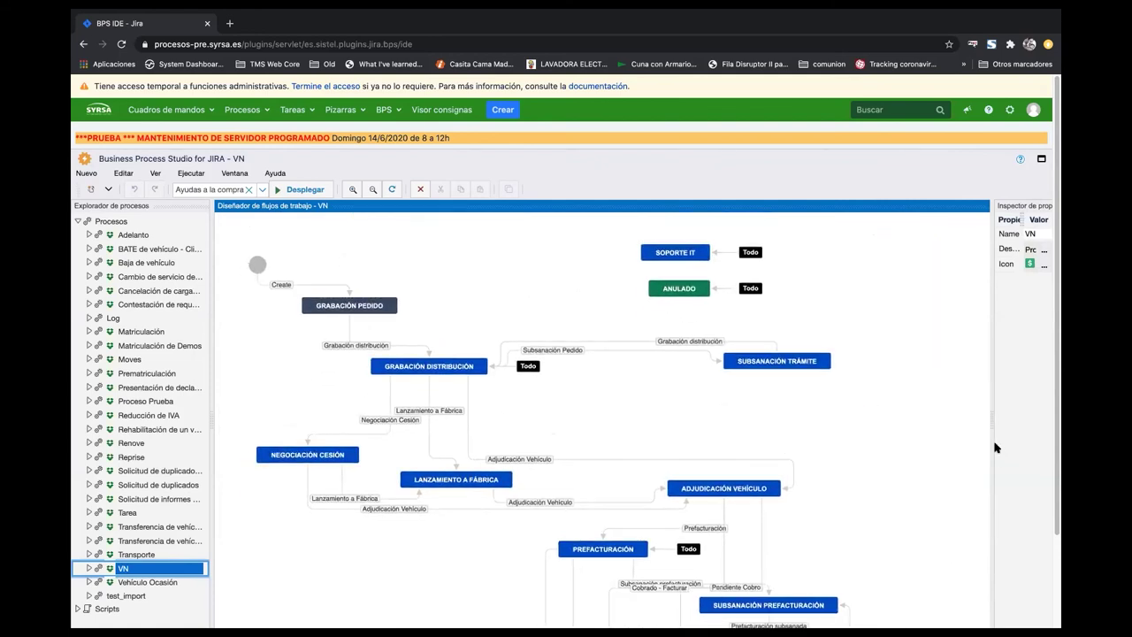
drag(977, 440, 881, 442)
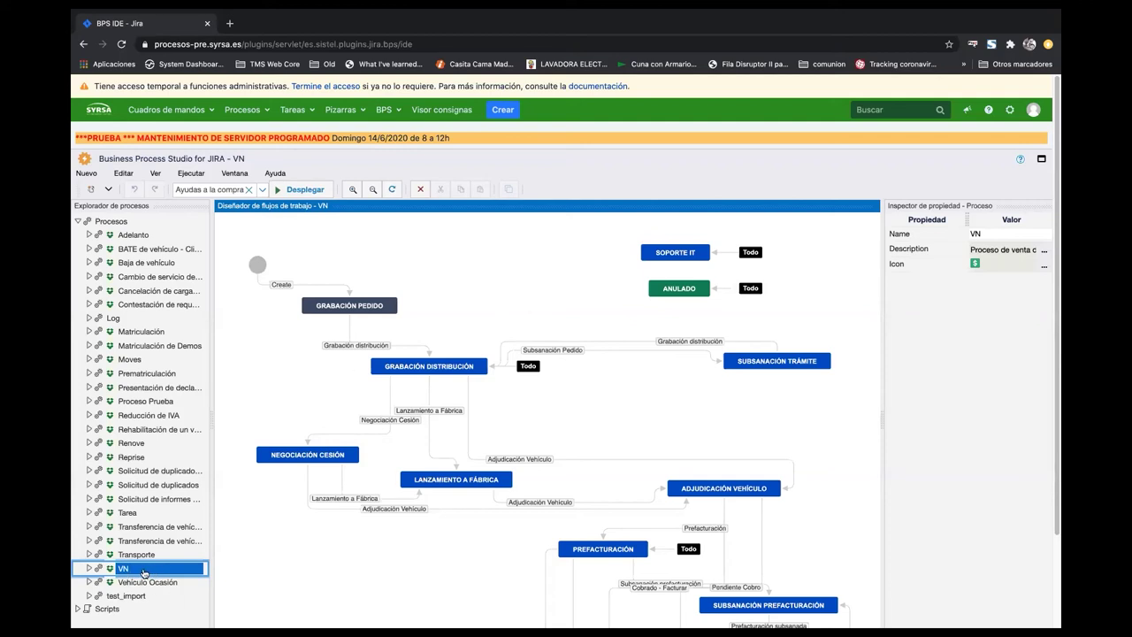
- Open consulta_tabla_rpa.groovy and read its Oracle query on RPA_TAREA_ASAP for VN_FACTURA_VENTA
click(89, 609)
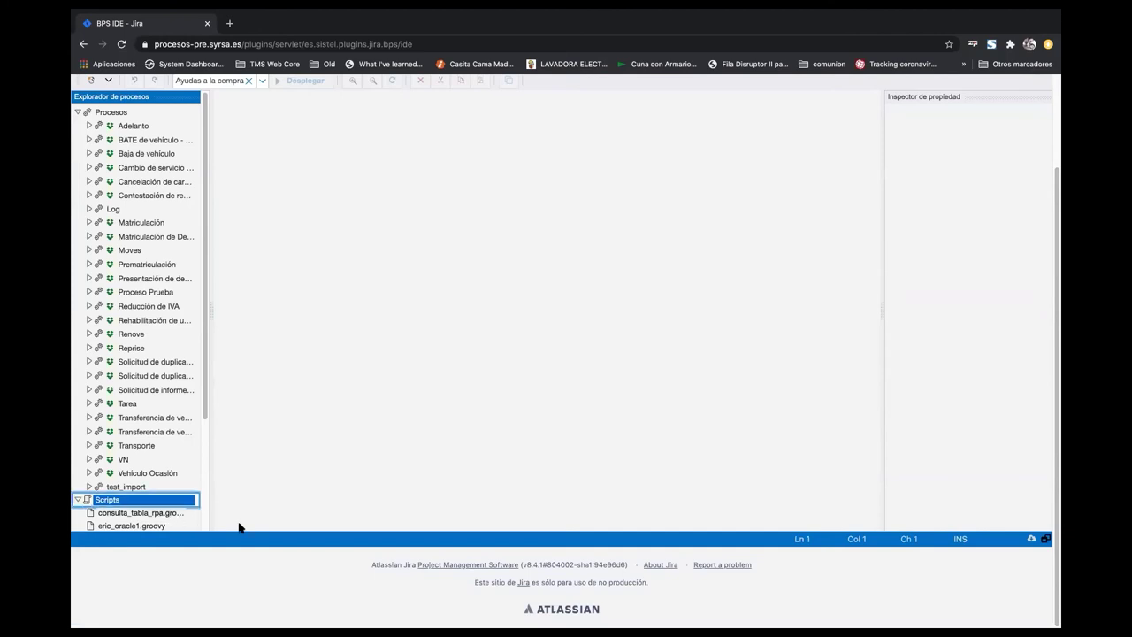
key(Down)
scroll(521, 260, down, 1)
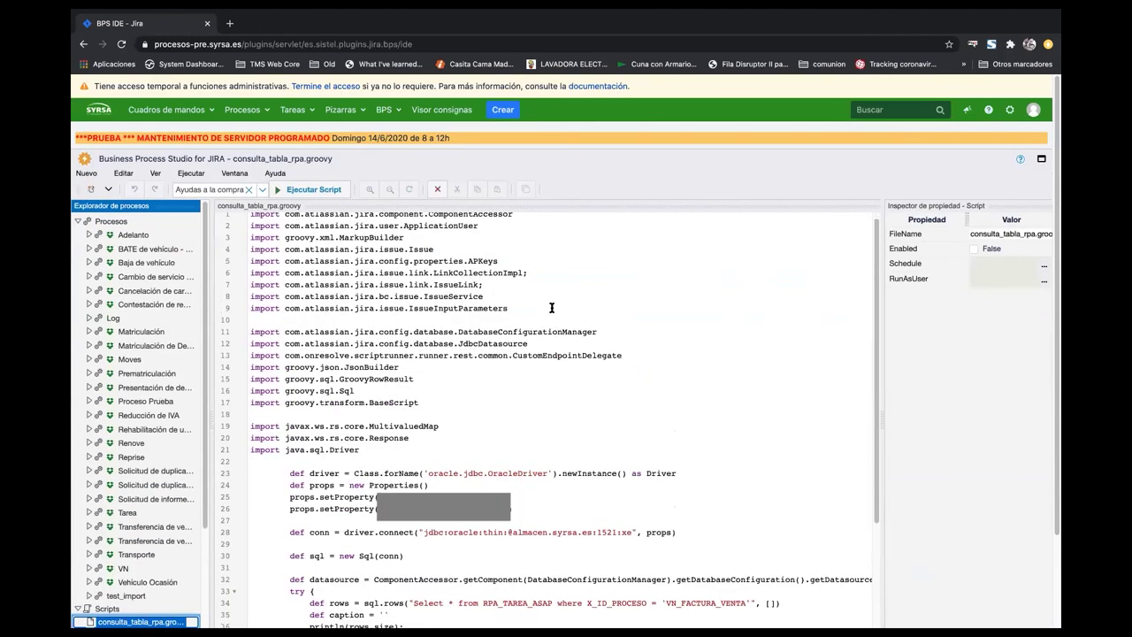
scroll(548, 336, down, 4)
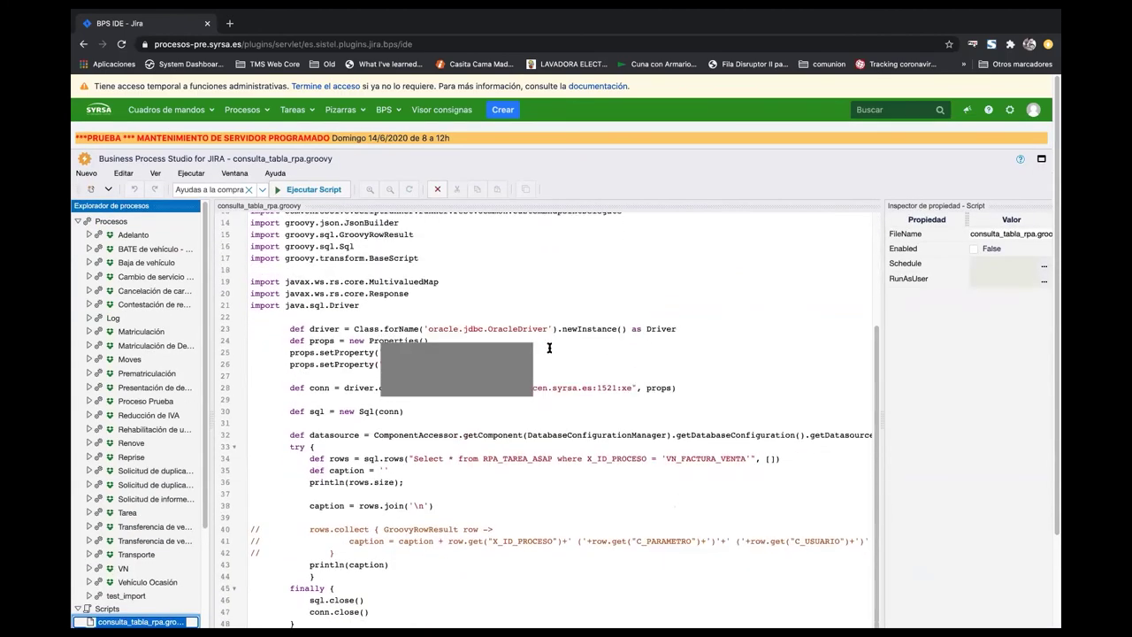
scroll(550, 398, up, 5)
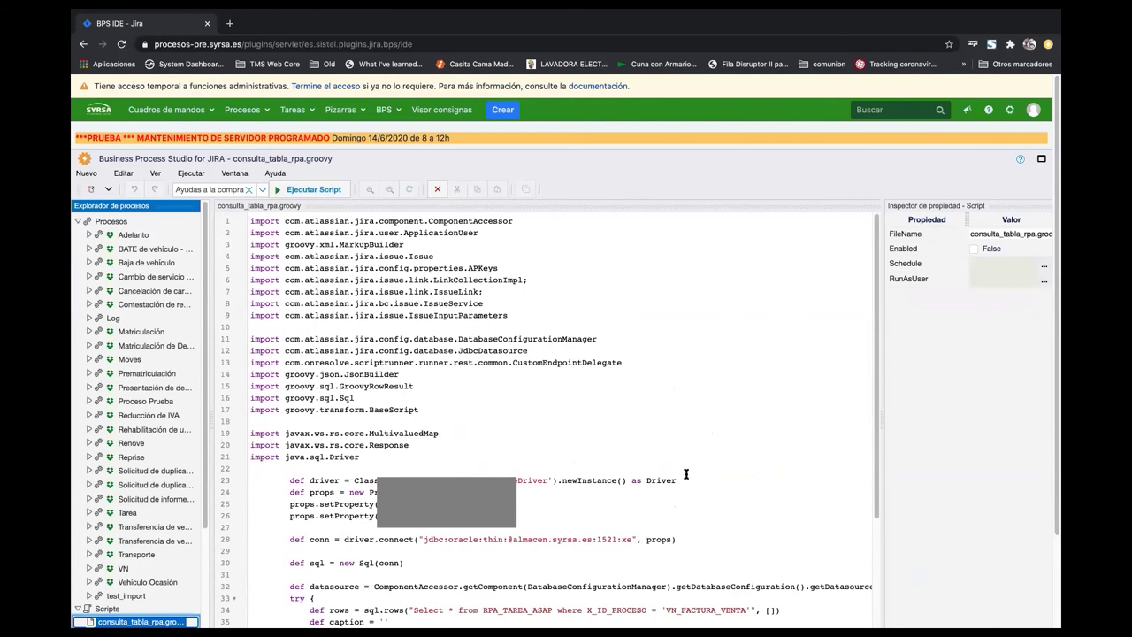
scroll(686, 475, down, 4)
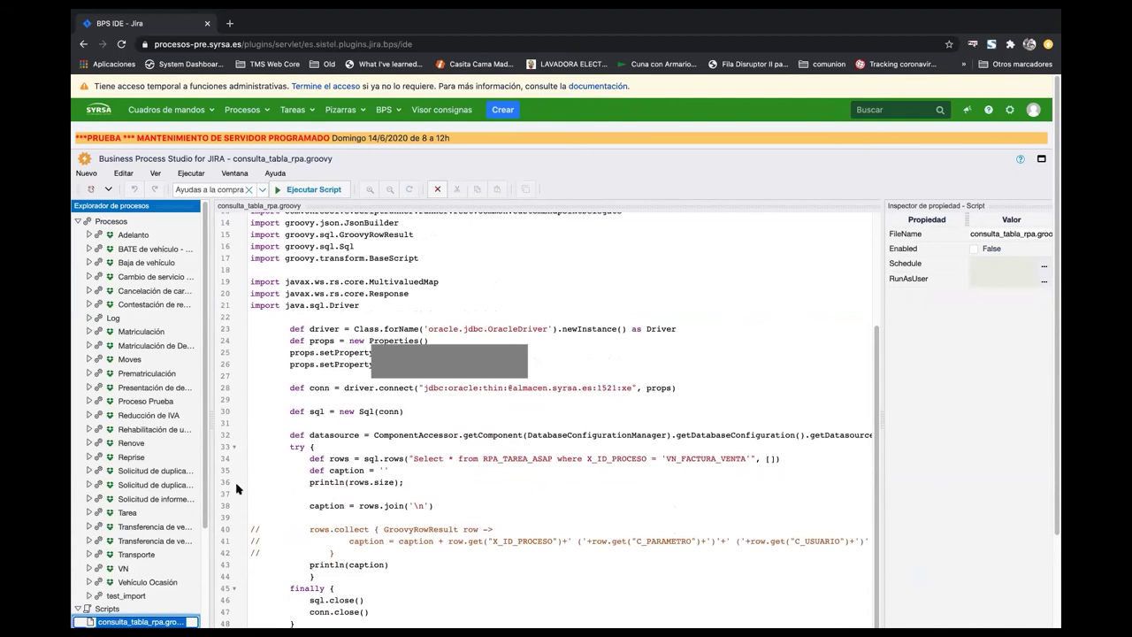
scroll(202, 559, down, 3)
scroll(202, 559, down, 2)
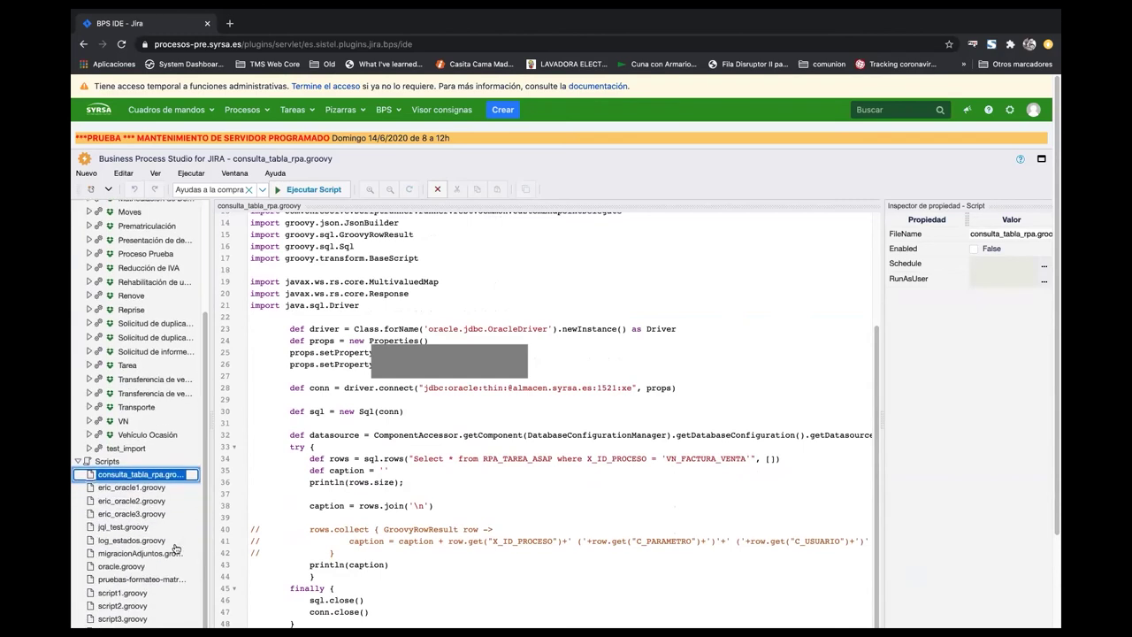
- View jql_test, consulta_tabla_rpa, oracle and log_estados Groovy scripts one after another
double_click(109, 528)
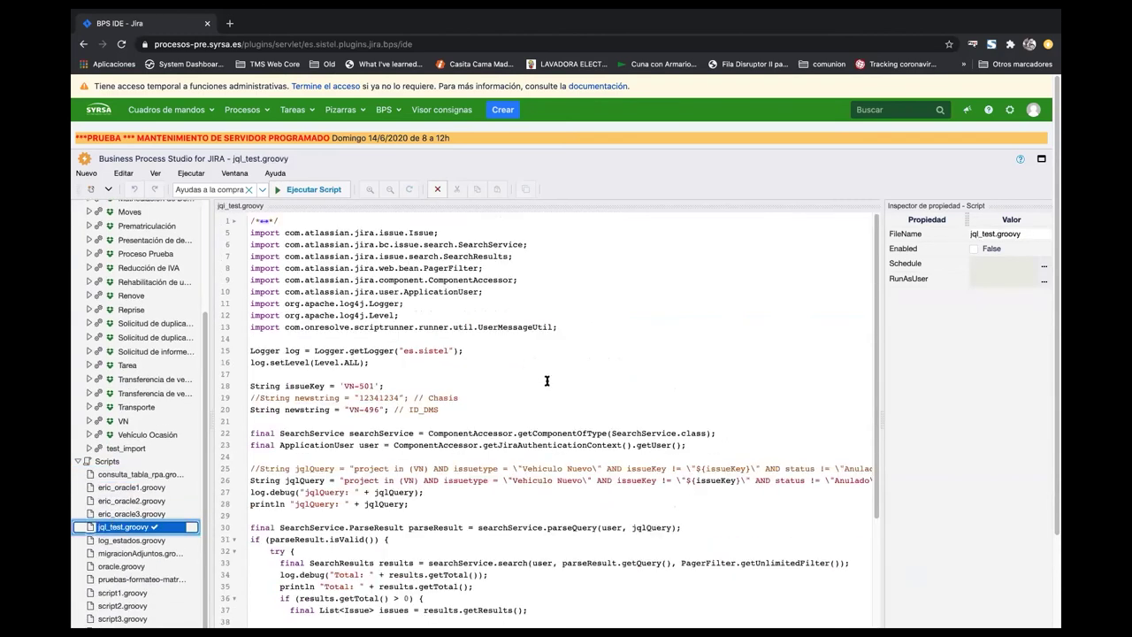
scroll(580, 539, down, 1)
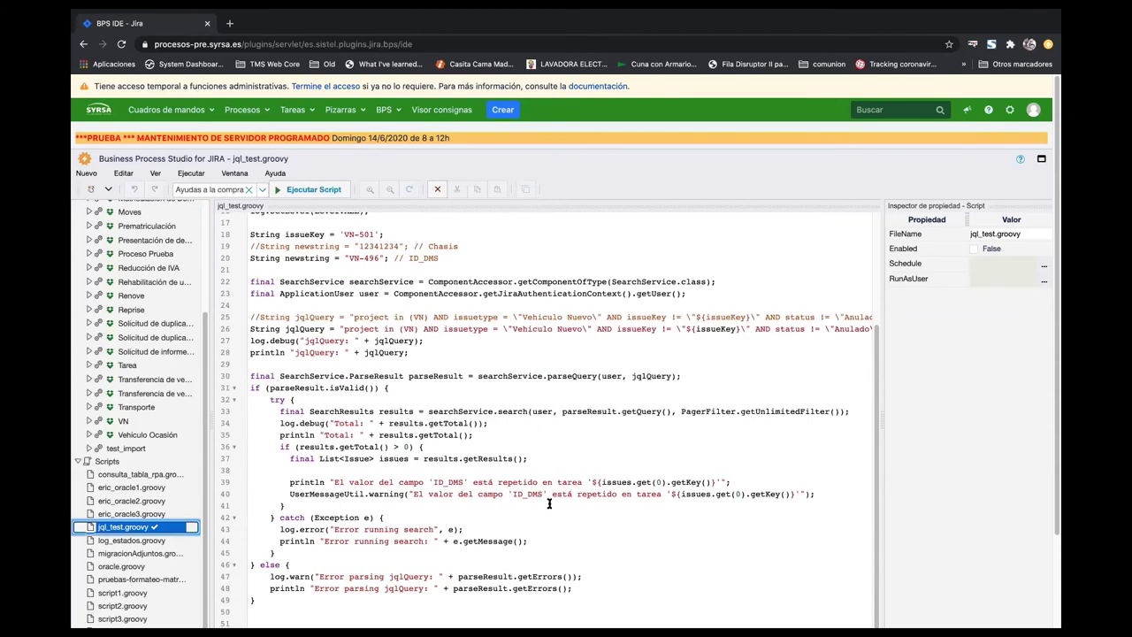
double_click(121, 476)
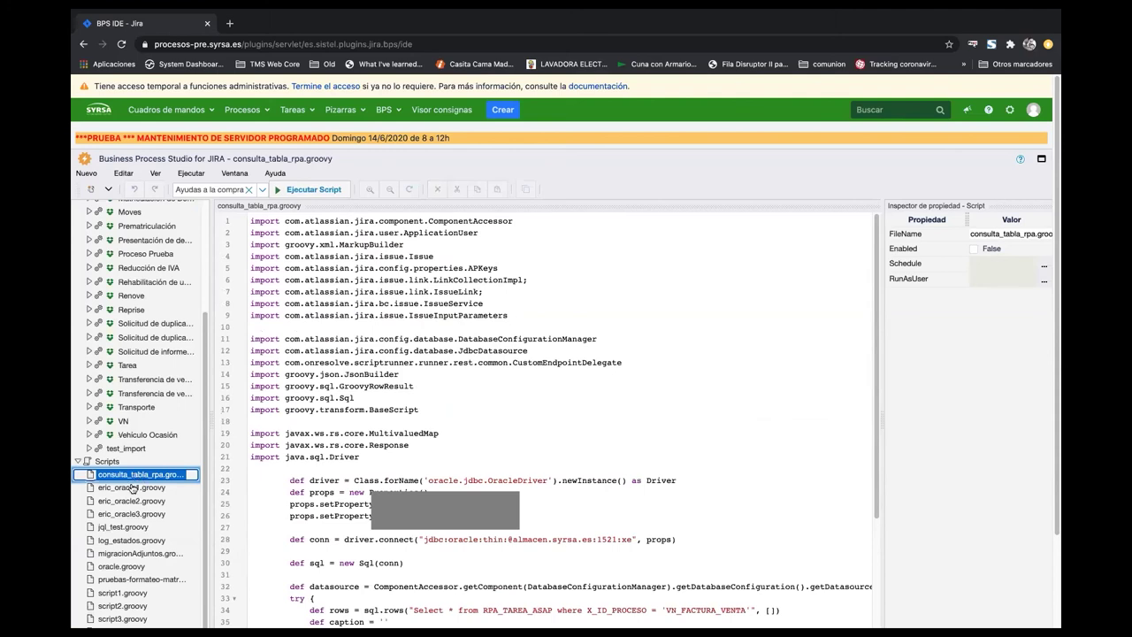
double_click(120, 567)
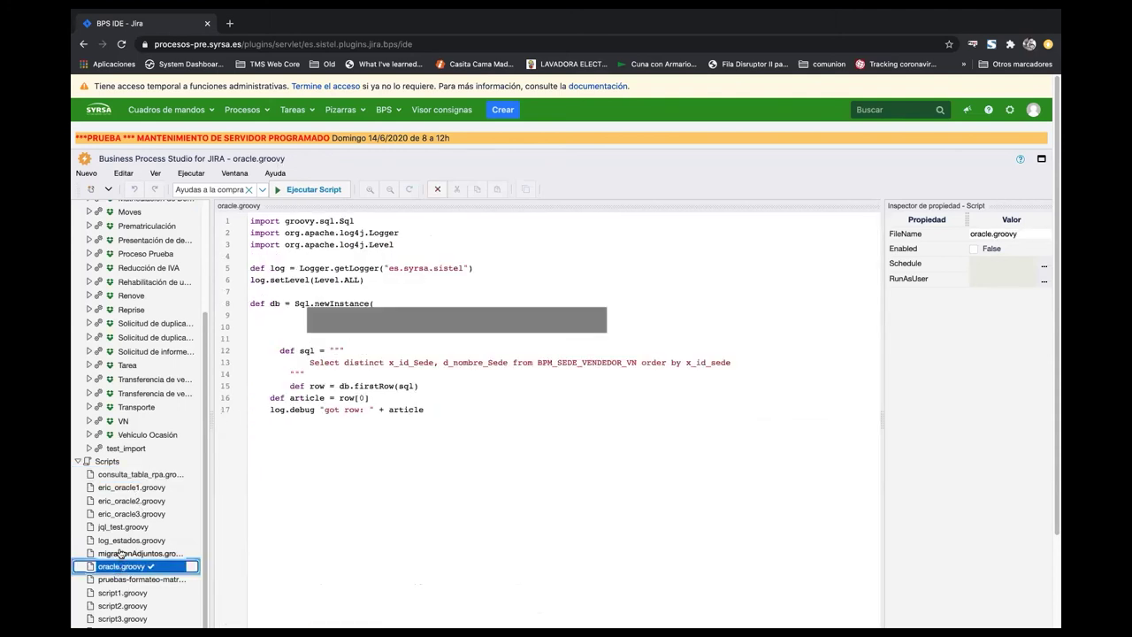
double_click(121, 541)
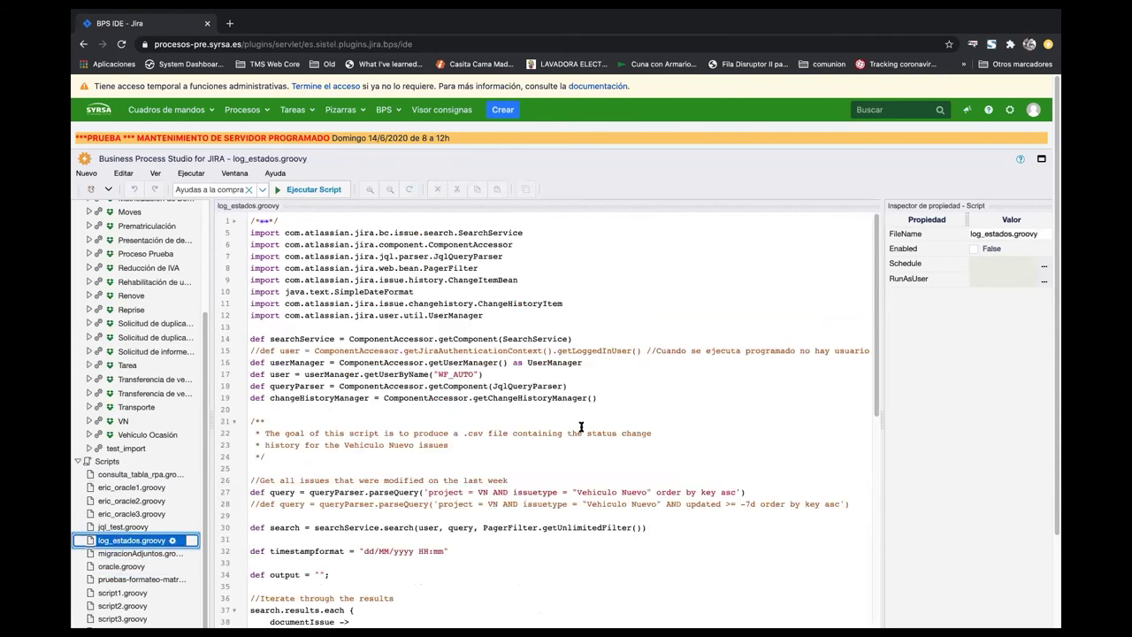
scroll(626, 535, down, 5)
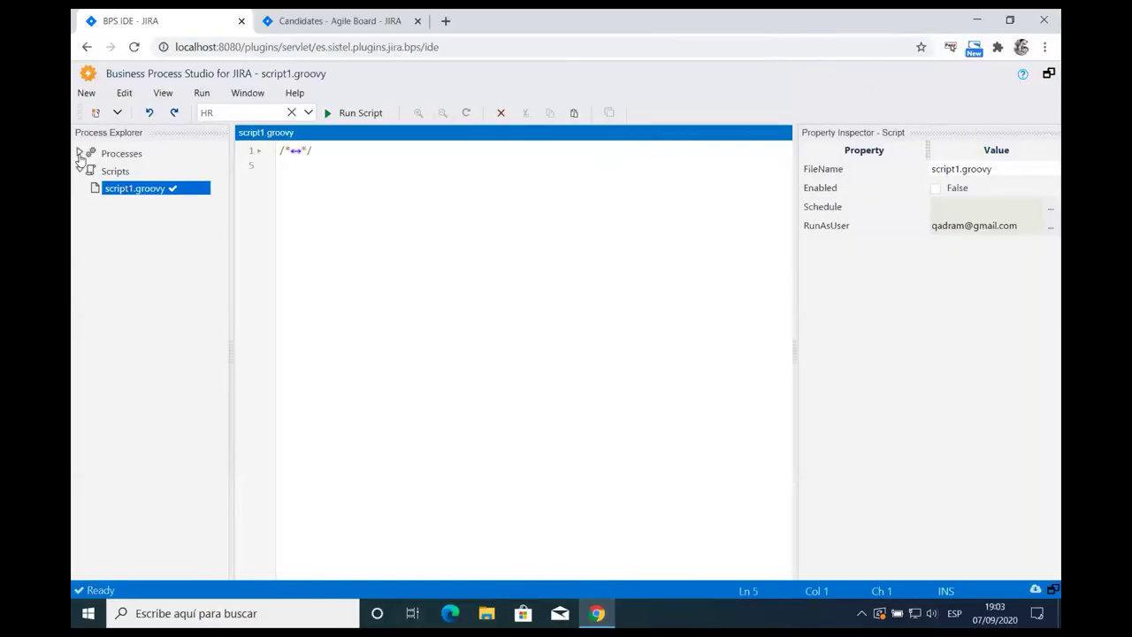
- Expand Processes and Position, then load Position into the Workflow Designer
click(79, 153)
click(95, 171)
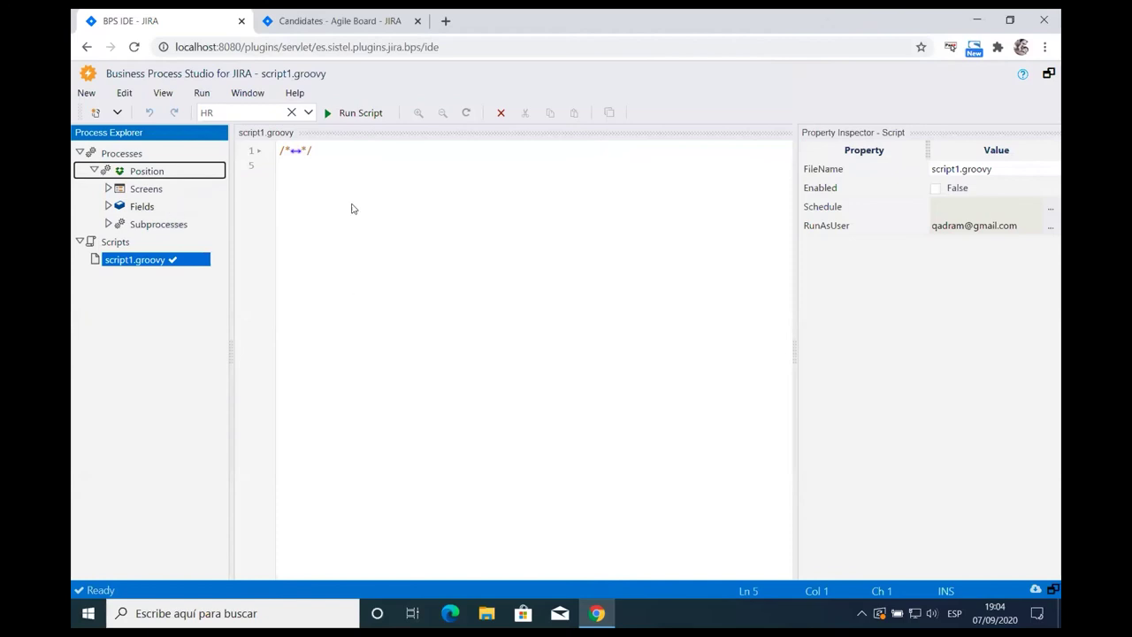
click(176, 177)
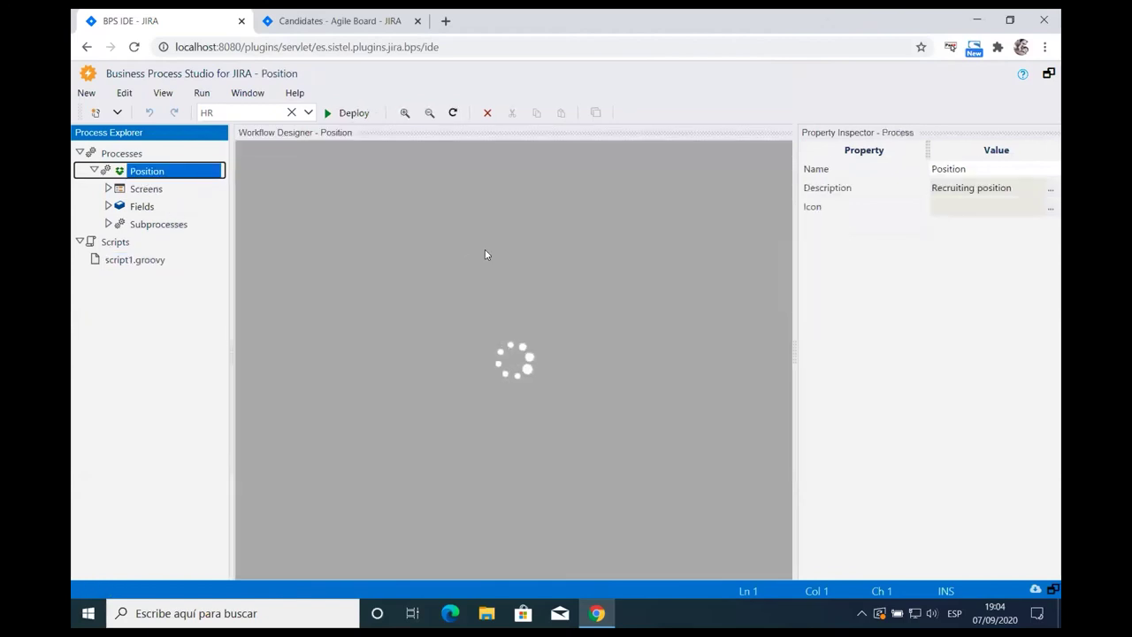